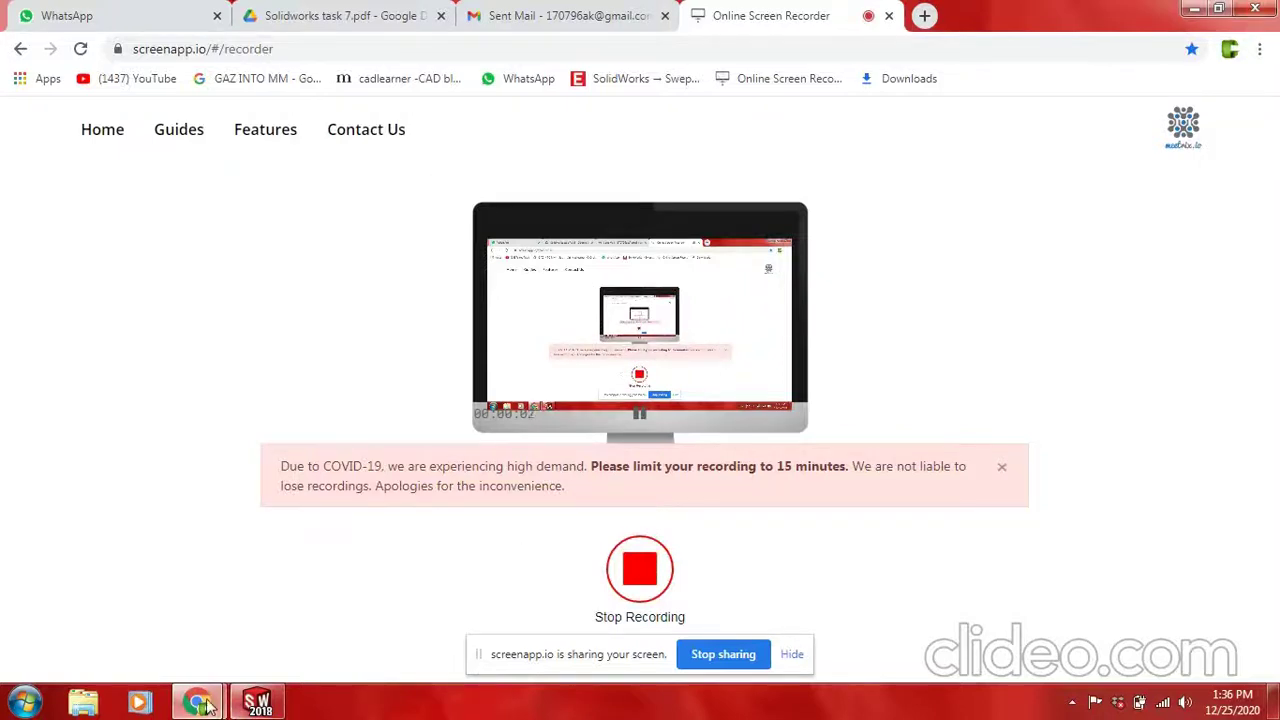
Switch from Chrome to SOLIDWORKS, where Sketch1 of Part2 is open on the Top Plane.
{"action": "left_click", "coordinate": [257, 702]}
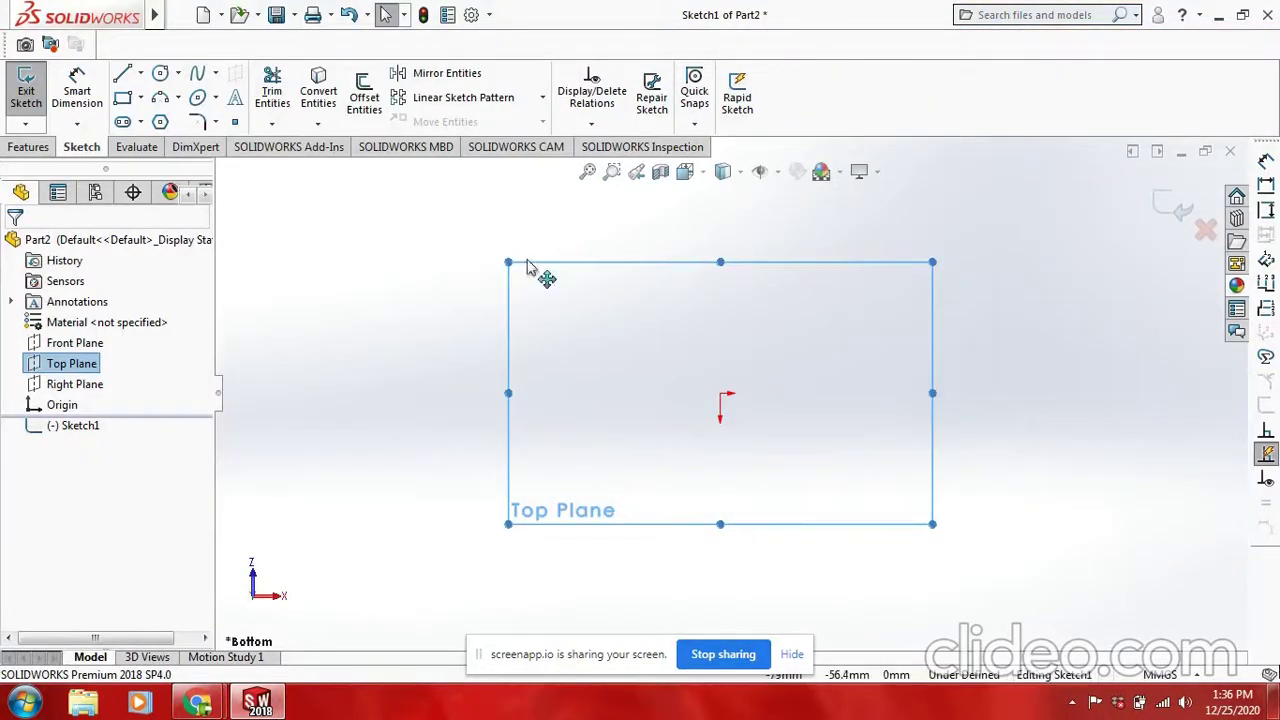
Draw circles centred on the origin and delete the extra inner one, leaving one circle.
{"action": "left_click", "coordinate": [163, 76]}
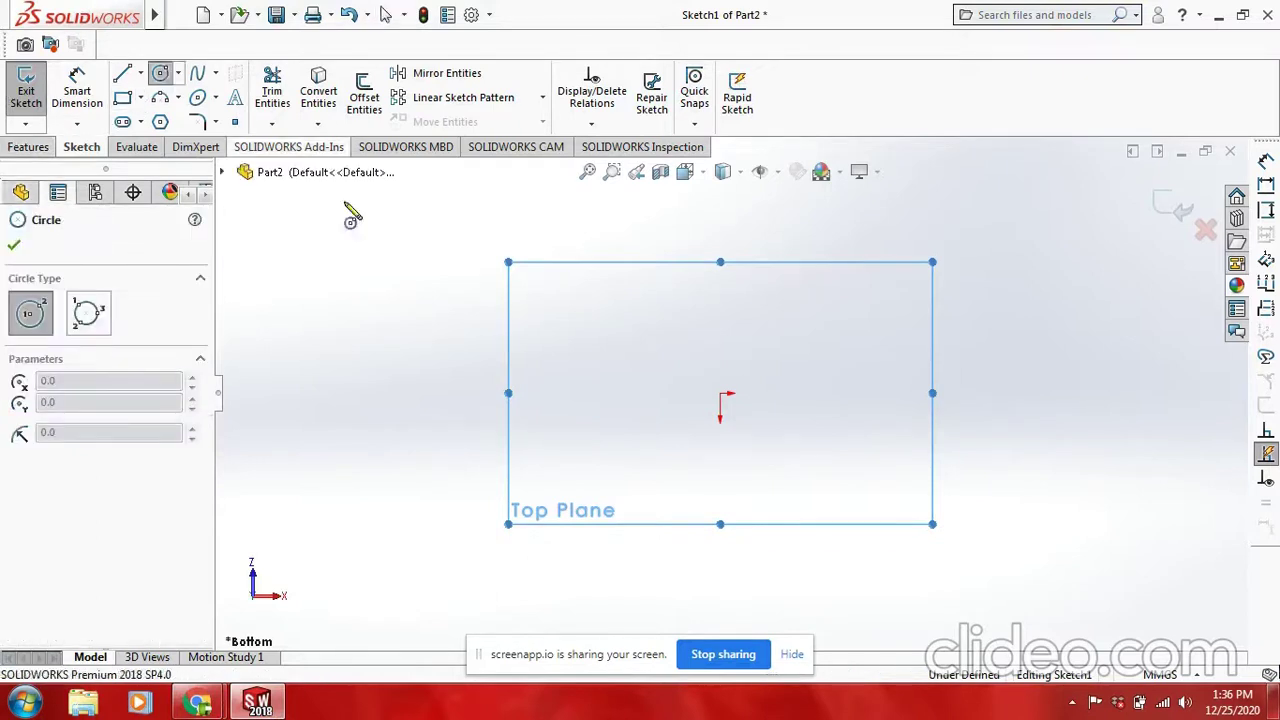
{"action": "left_click", "coordinate": [720, 394]}
{"action": "left_click", "coordinate": [735, 452]}
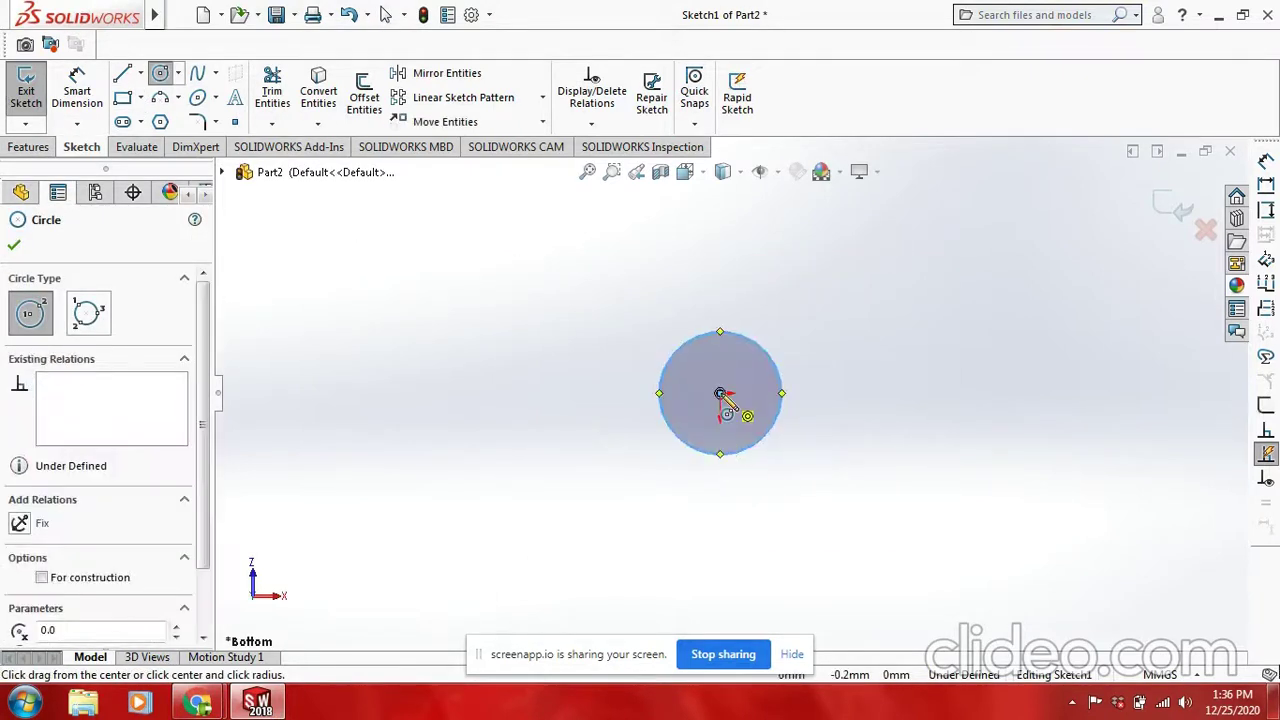
{"action": "left_click", "coordinate": [720, 394]}
{"action": "left_click", "coordinate": [678, 493]}
{"action": "key", "text": "Escape"}
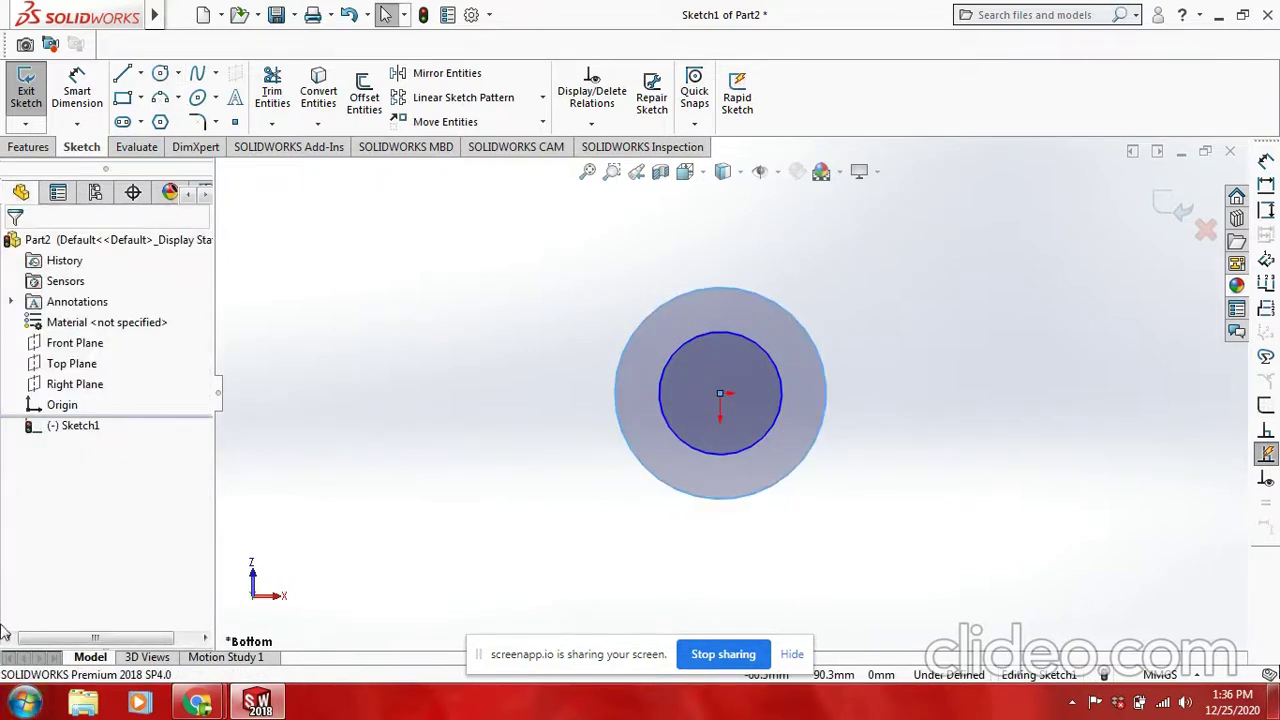
{"action": "key", "text": "Escape"}
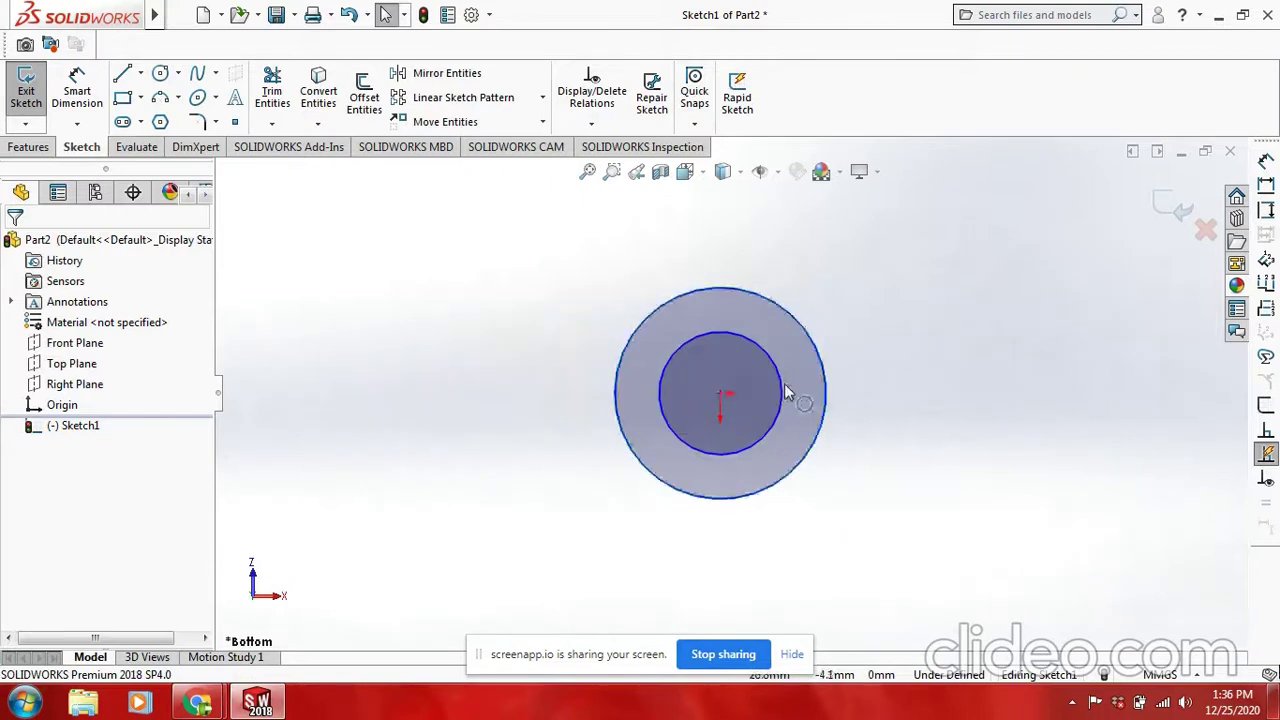
{"action": "left_click", "coordinate": [784, 385]}
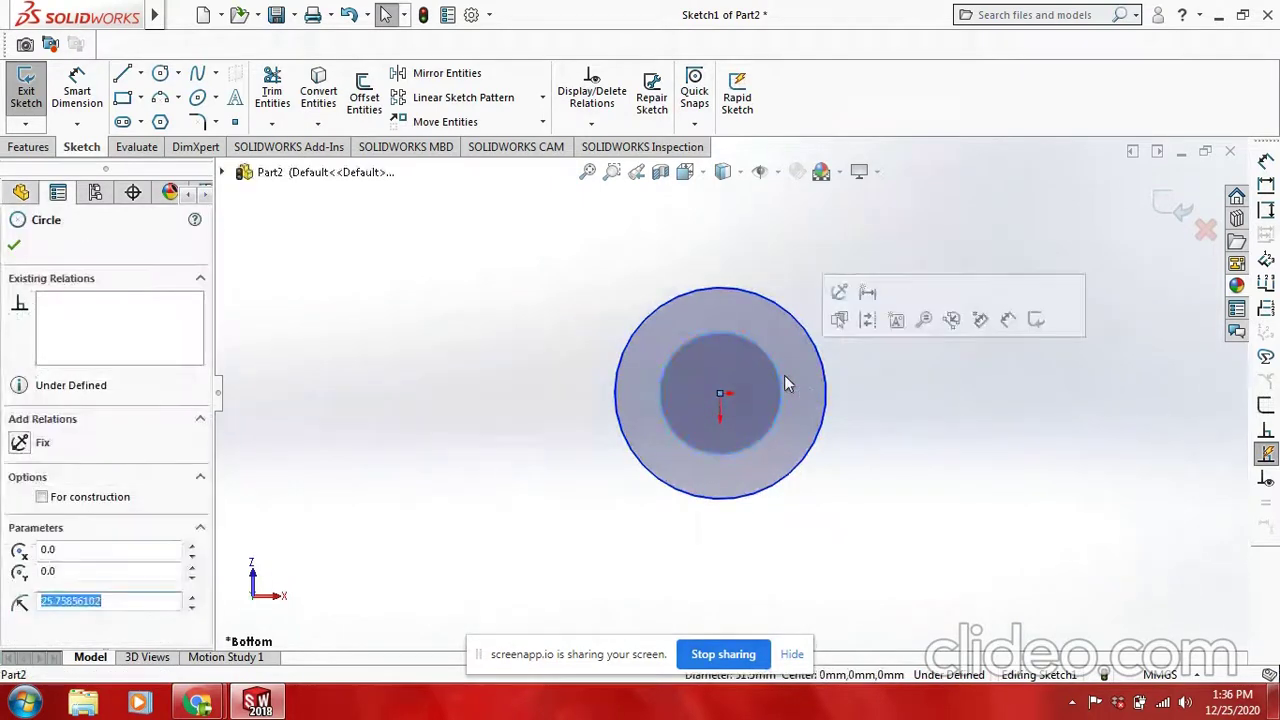
{"action": "right_click", "coordinate": [786, 383]}
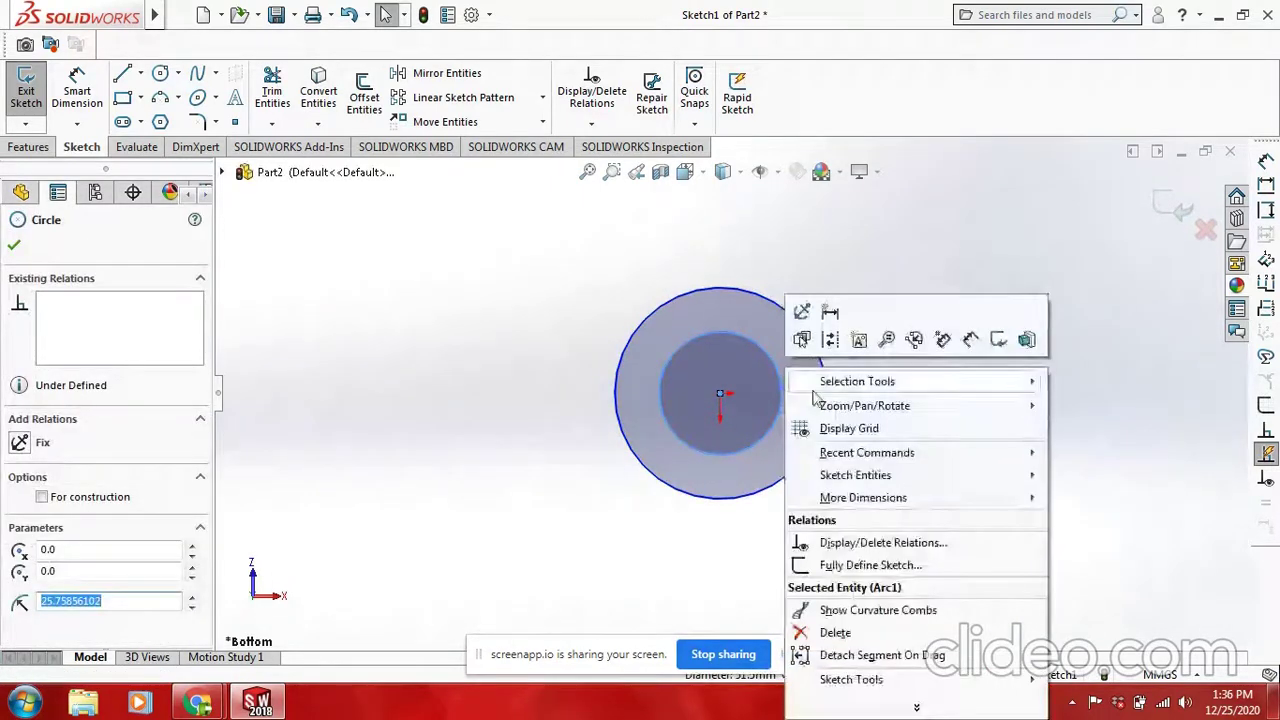
{"action": "left_click", "coordinate": [864, 638]}
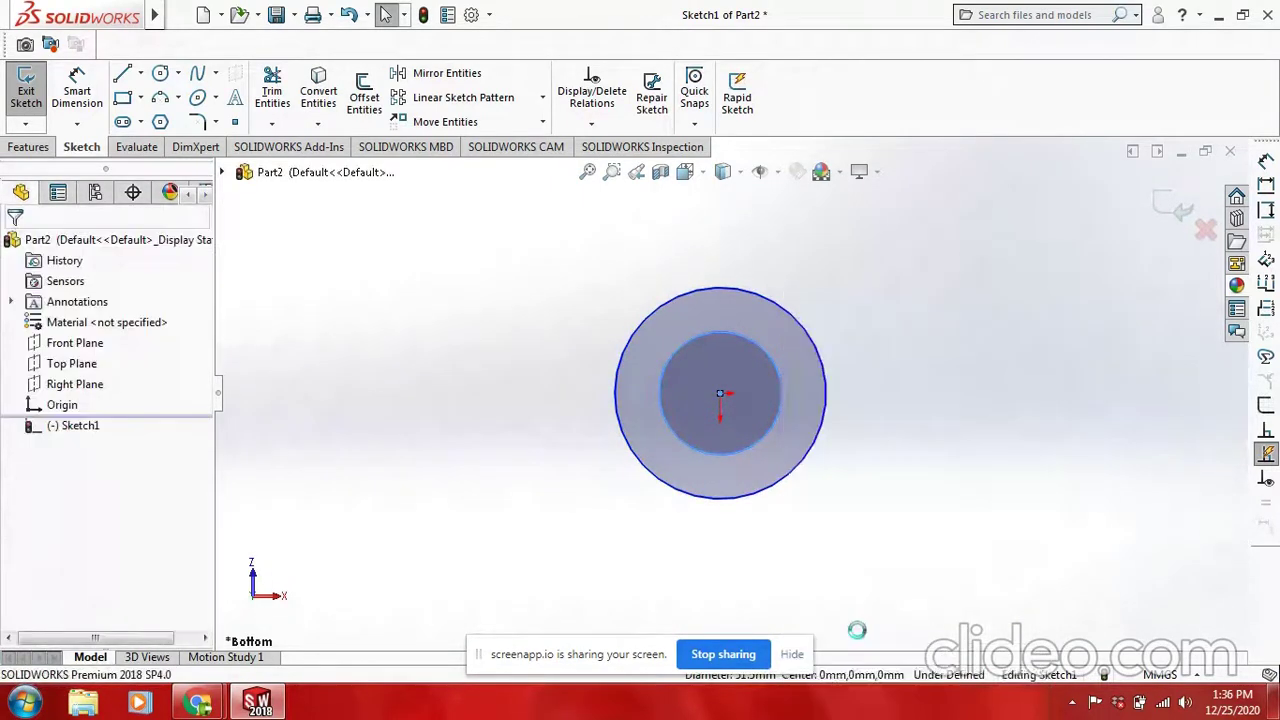
Dimension the circle's diameter to 40 mm so the sketch is fully defined.
{"action": "left_click", "coordinate": [100, 95]}
{"action": "left_click", "coordinate": [777, 309]}
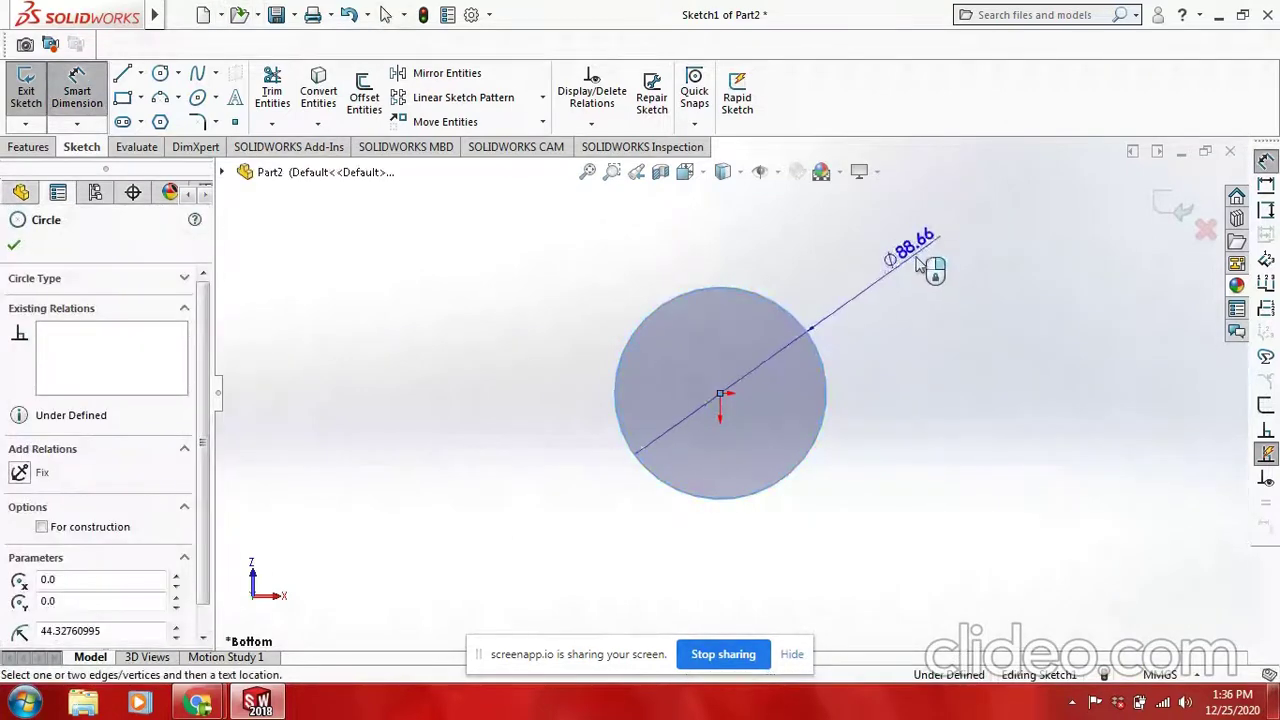
{"action": "left_click", "coordinate": [918, 262]}
{"action": "type", "text": "40"}
{"action": "key", "text": "Return"}
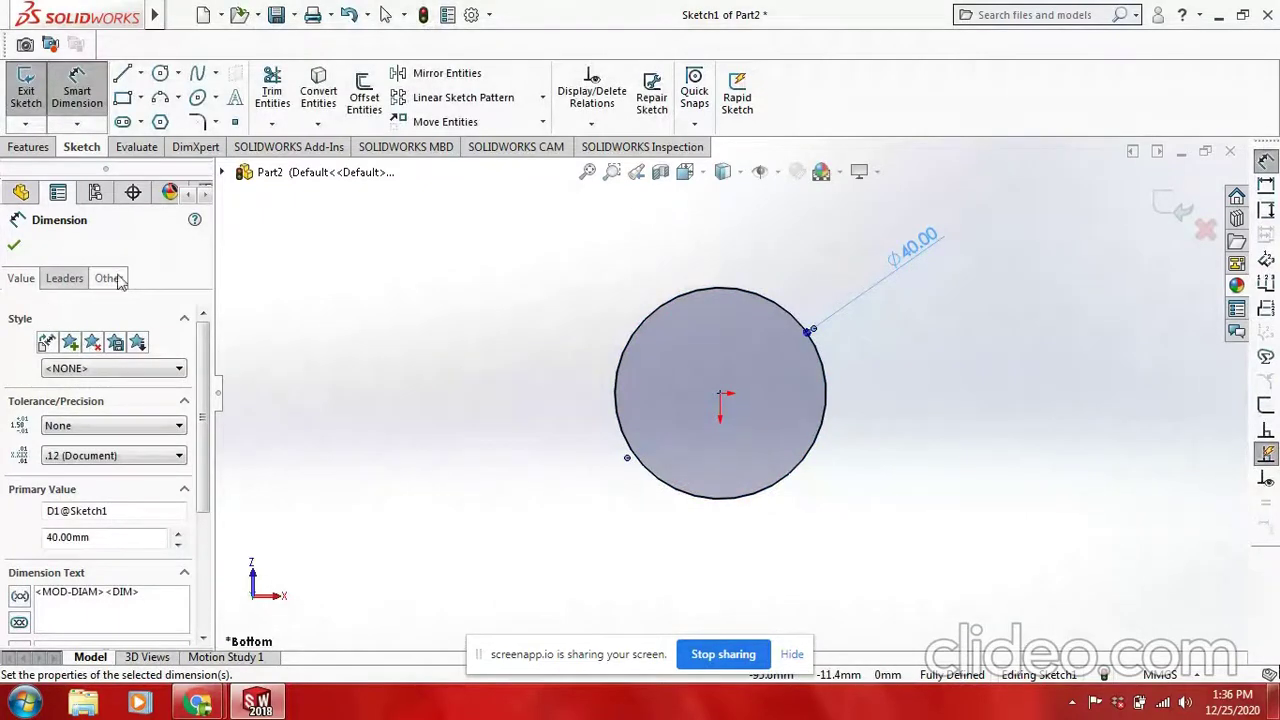
{"action": "key", "text": "space"}
In Dimetric view, extrude the 40 mm circle 40 mm downward with a 15° outward draft.
{"action": "left_click", "coordinate": [518, 218]}
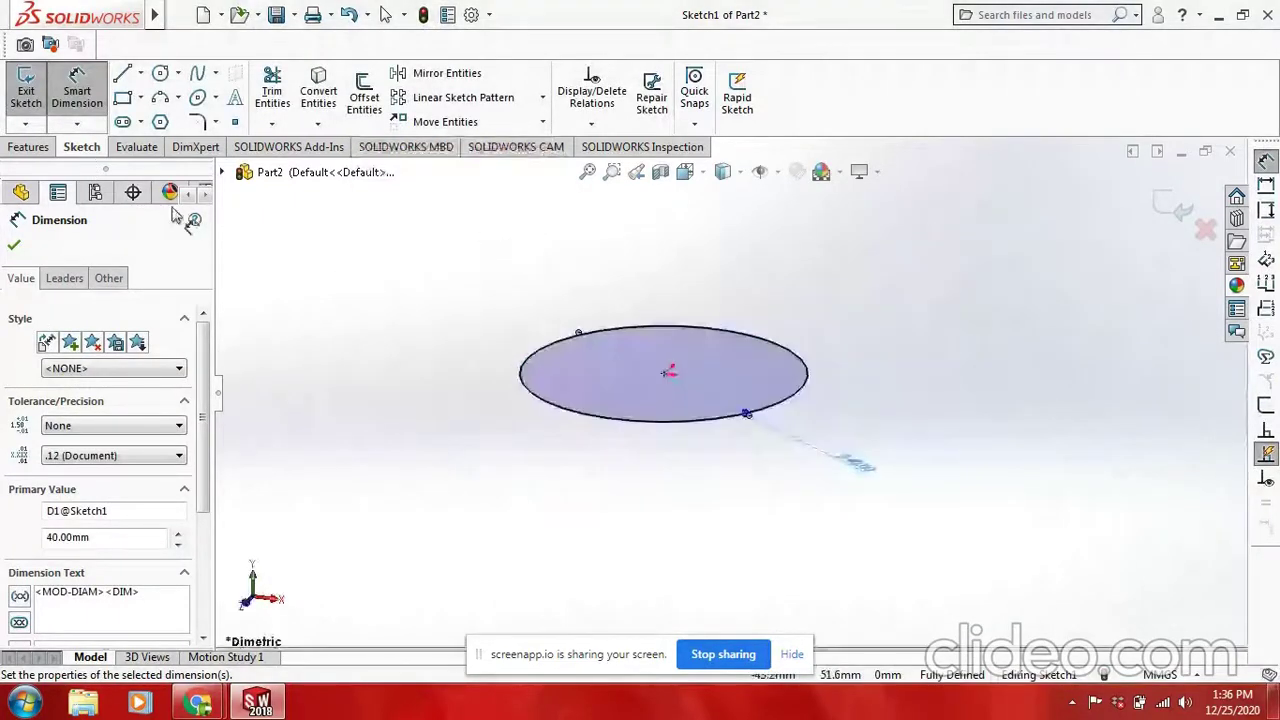
{"action": "left_click", "coordinate": [30, 147]}
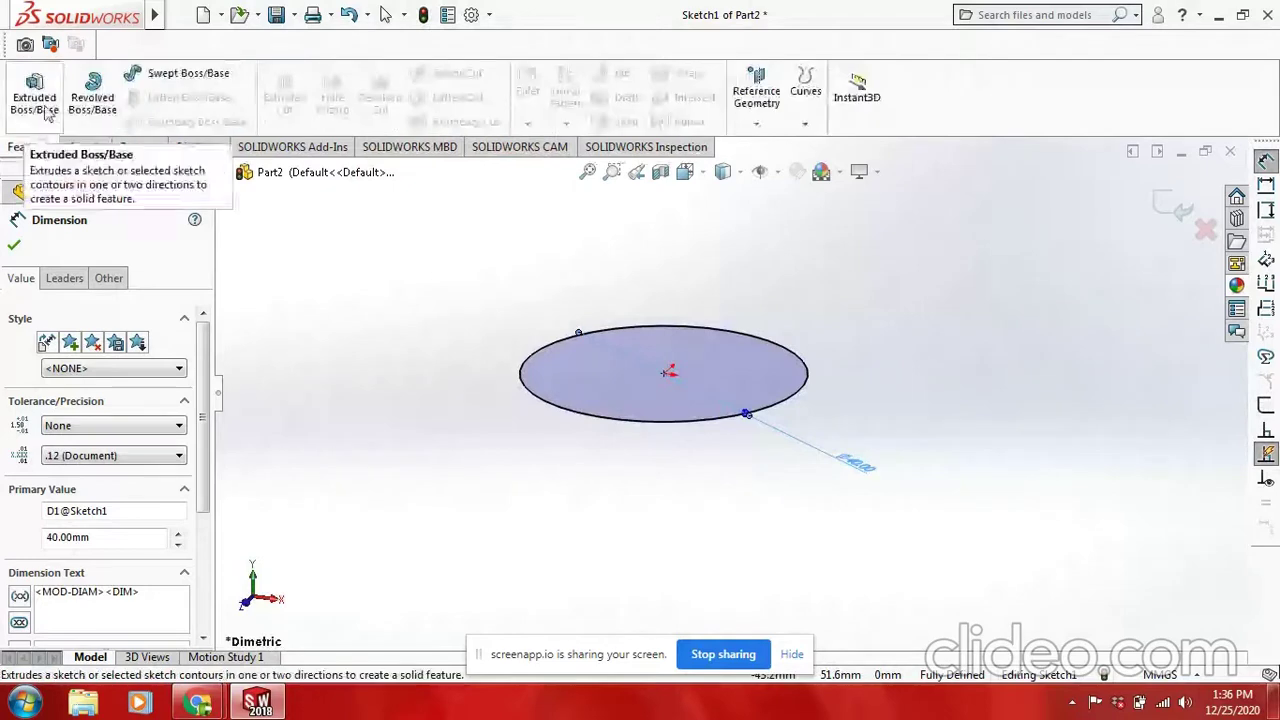
{"action": "left_click", "coordinate": [35, 92]}
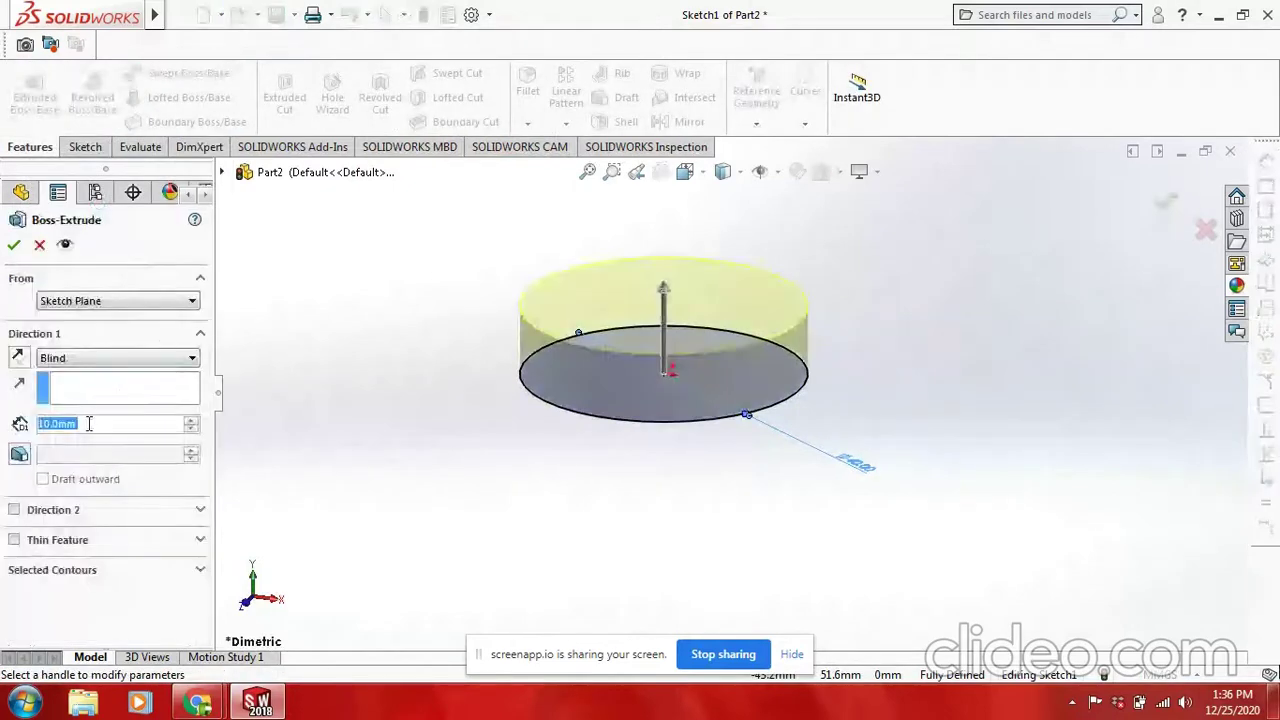
{"action": "type", "text": "40"}
{"action": "key", "text": "Return"}
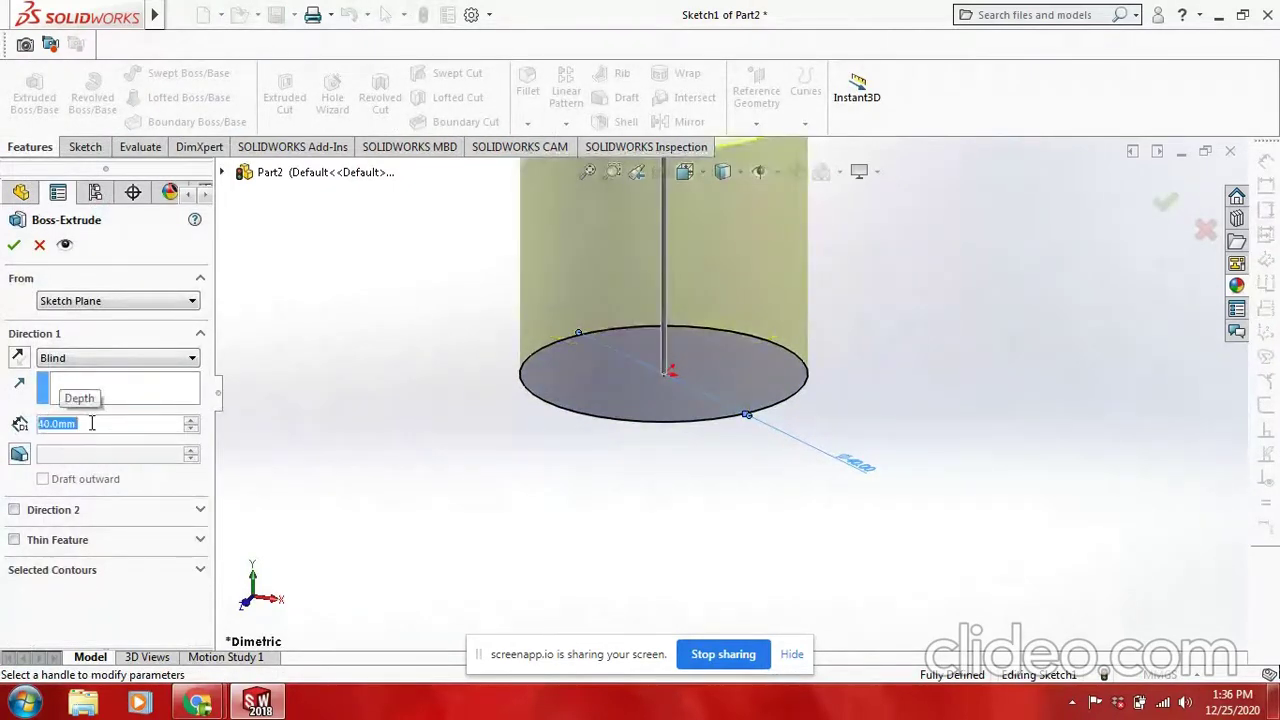
{"action": "left_click", "coordinate": [18, 358]}
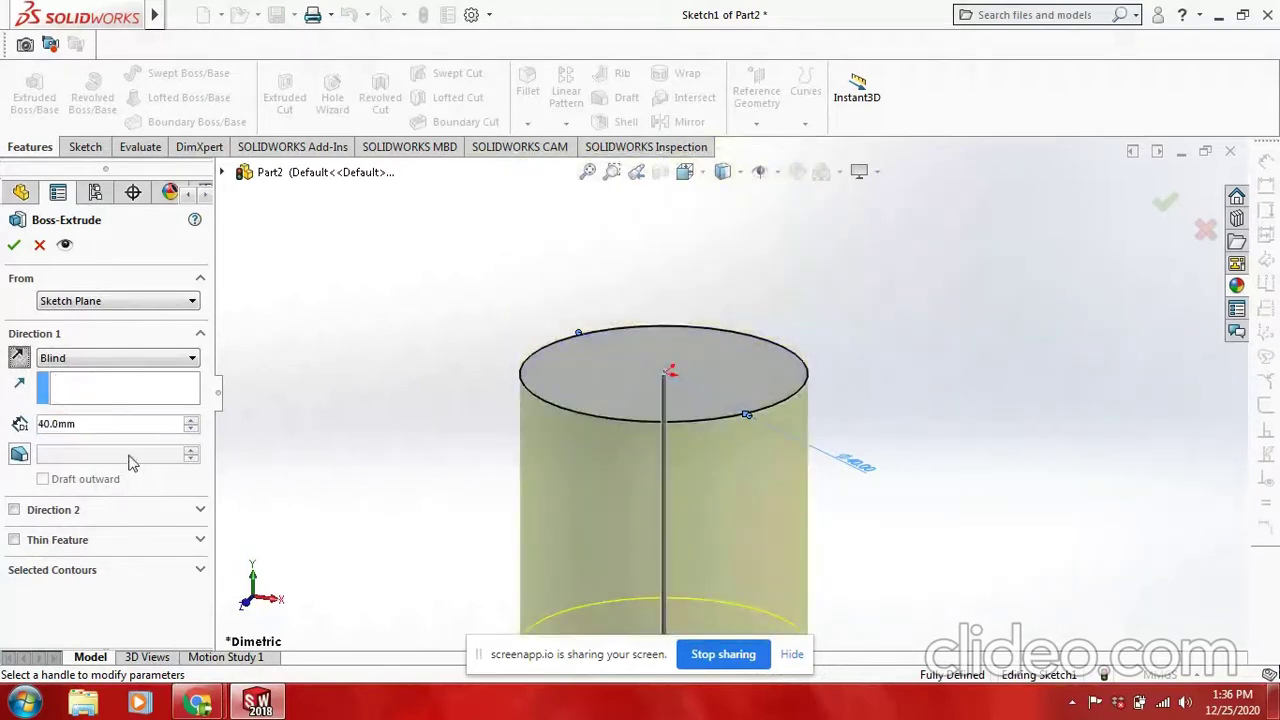
{"action": "left_click", "coordinate": [20, 454]}
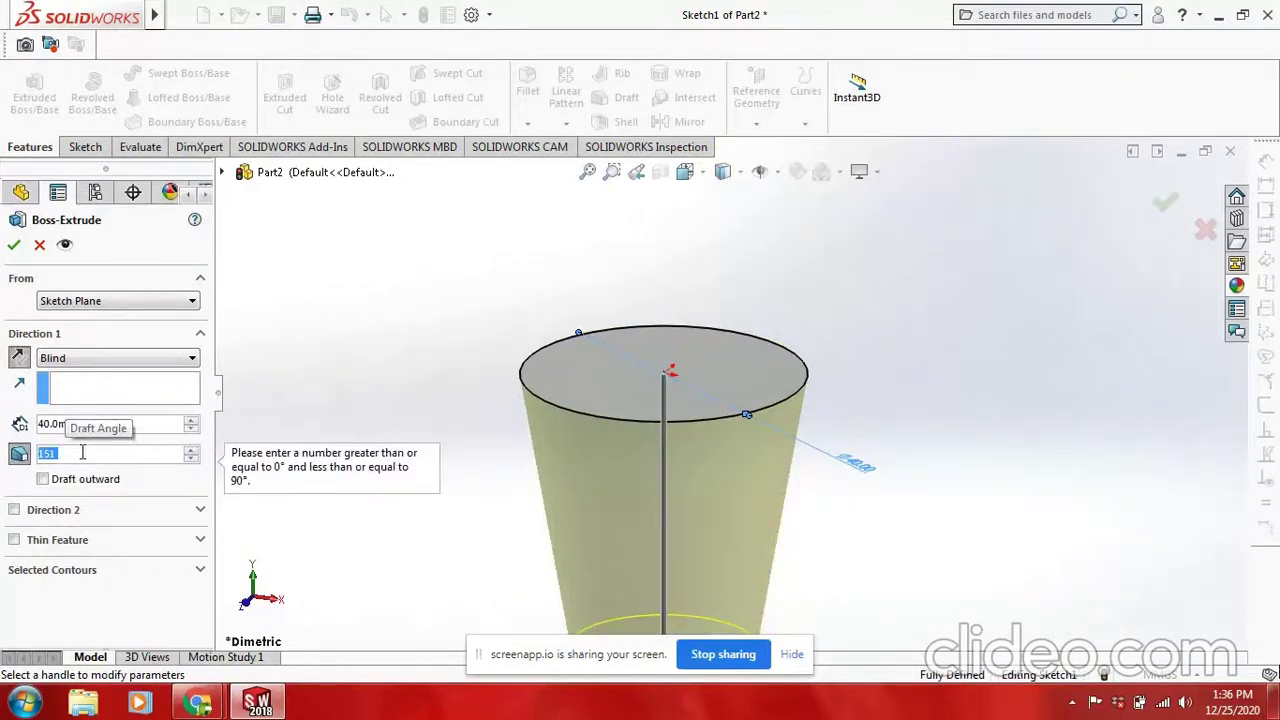
{"action": "type", "text": "15"}
{"action": "key", "text": "Return"}
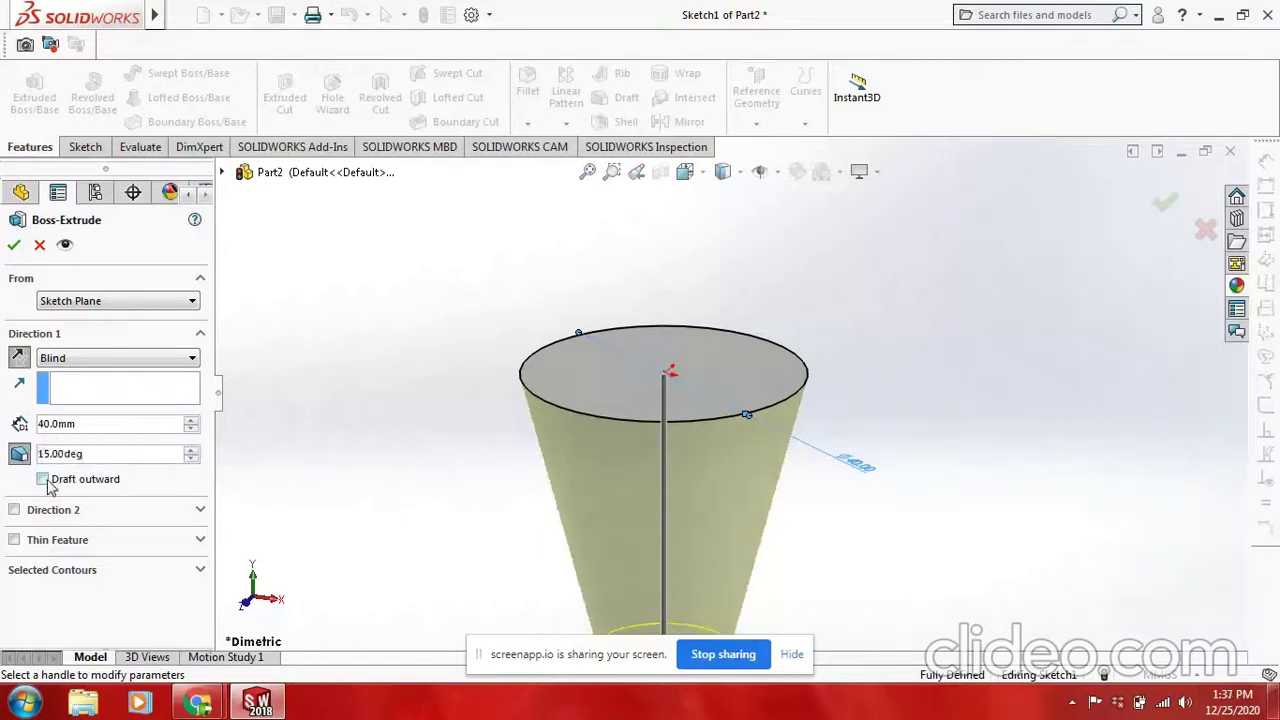
{"action": "left_click", "coordinate": [43, 479]}
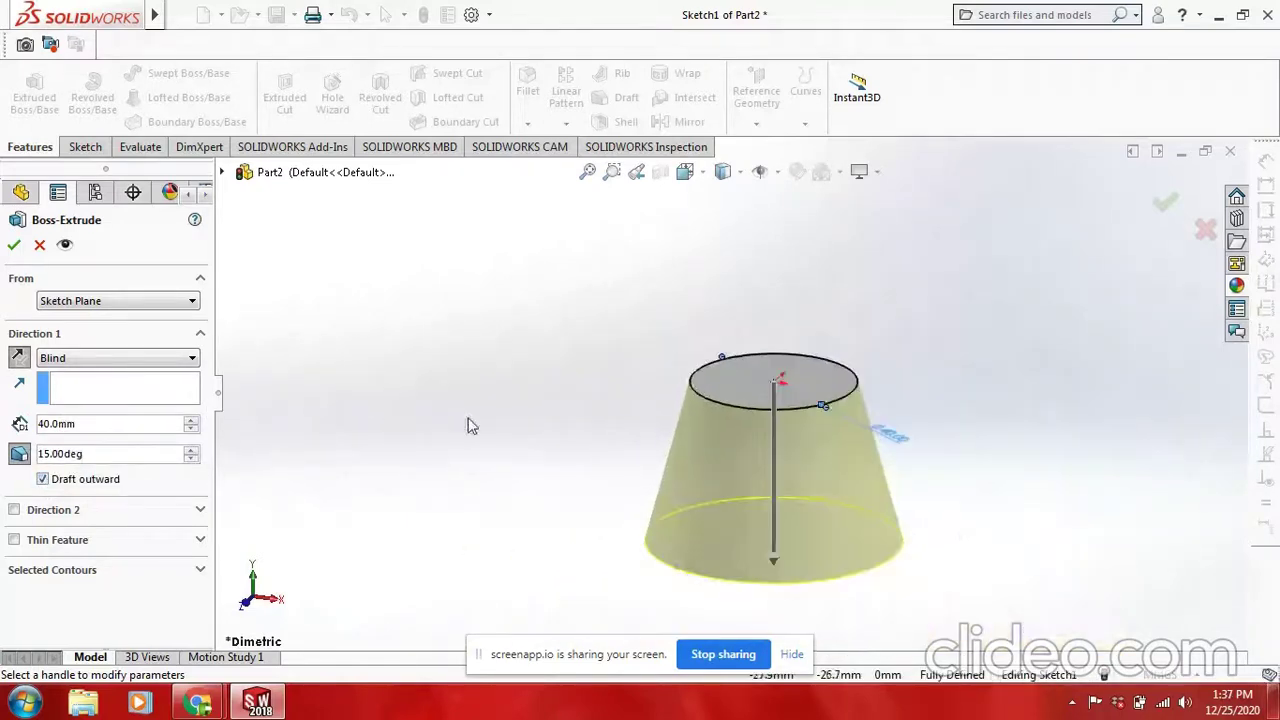
{"action": "scroll", "coordinate": [940, 535], "scroll_direction": "down", "scroll_amount": 1}
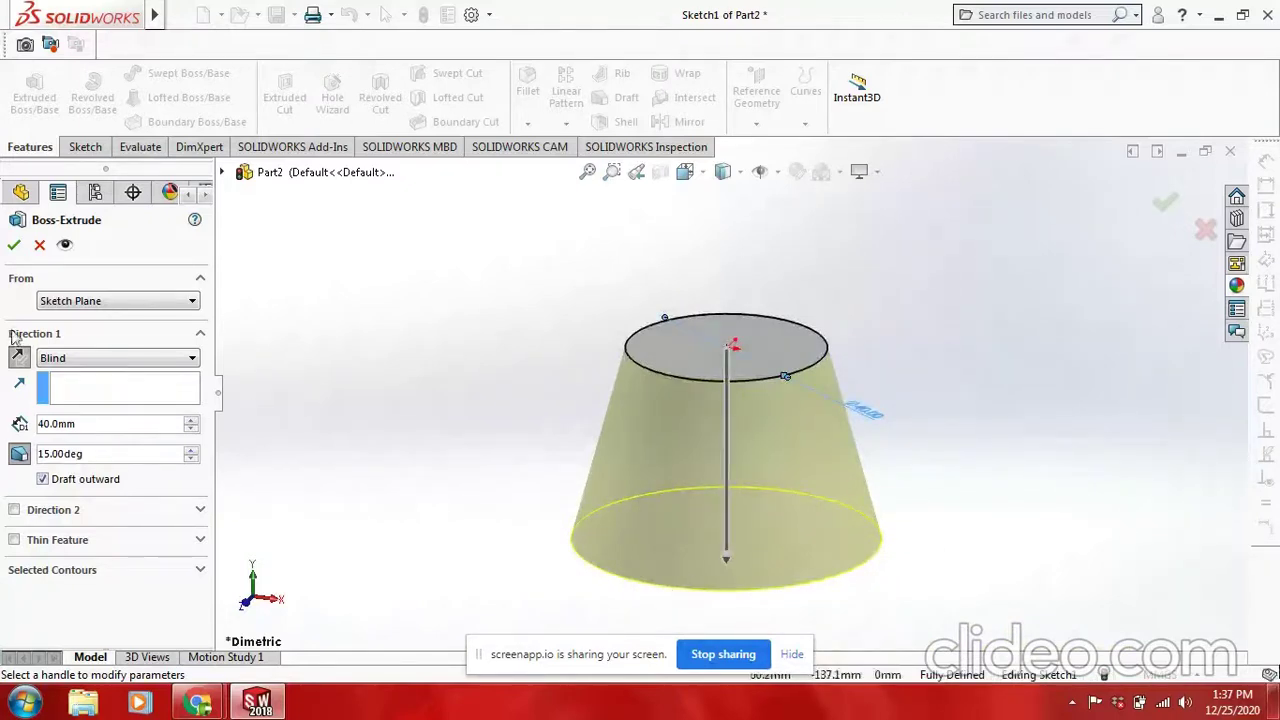
{"action": "left_click", "coordinate": [13, 246]}
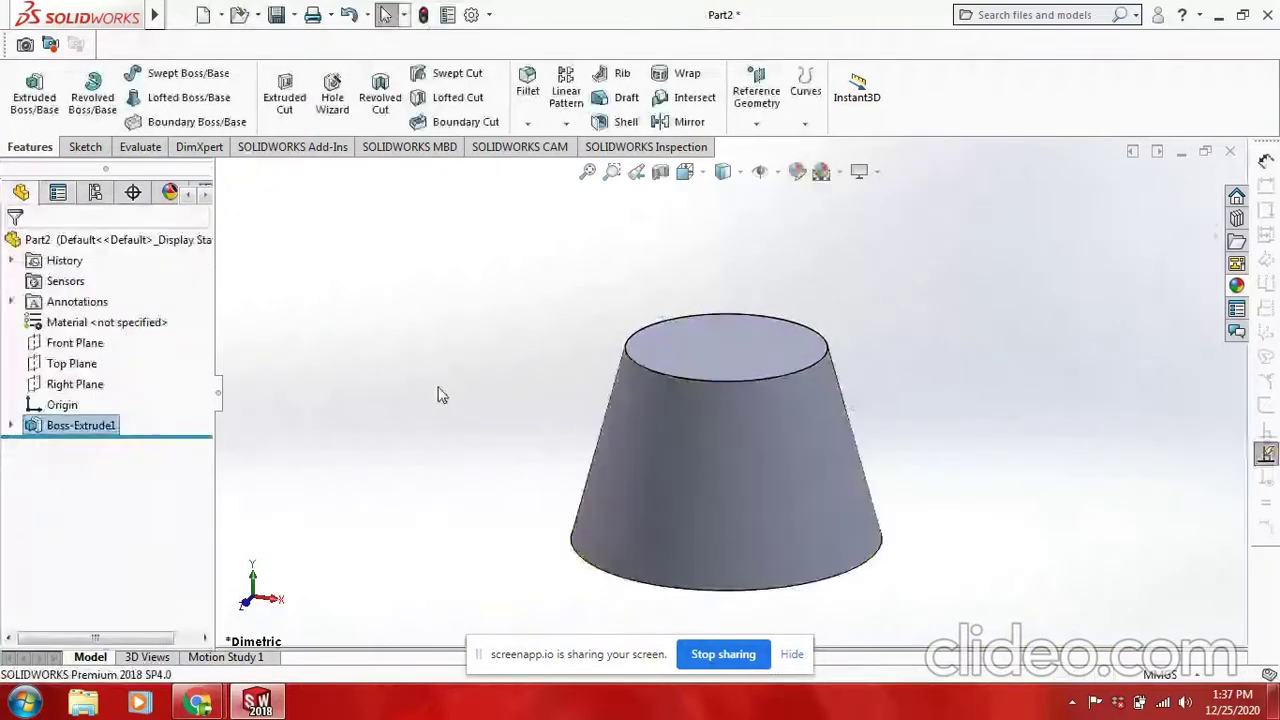
Rotate the view to show the underside and give the whole frustum a green appearance.
{"action": "right_click", "coordinate": [403, 318]}
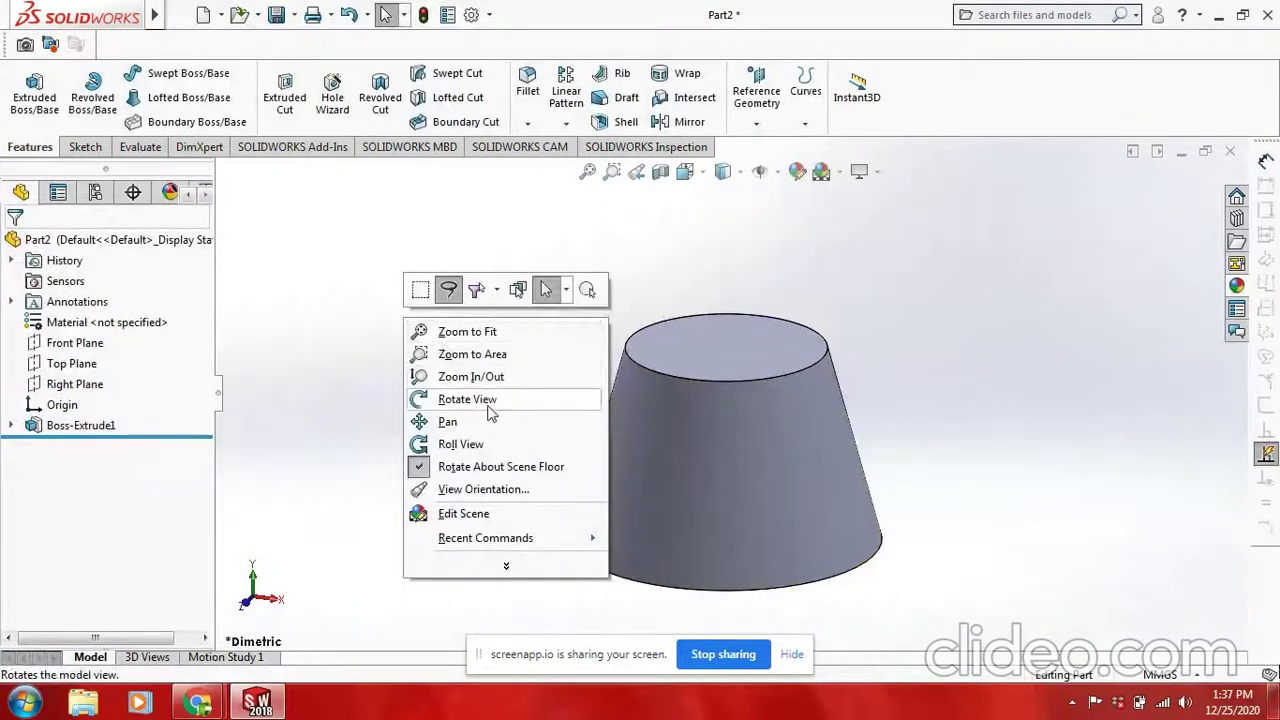
{"action": "left_click", "coordinate": [487, 400]}
{"action": "left_click_drag", "start_coordinate": [543, 457], "coordinate": [517, 315]}
{"action": "key", "text": "Escape"}
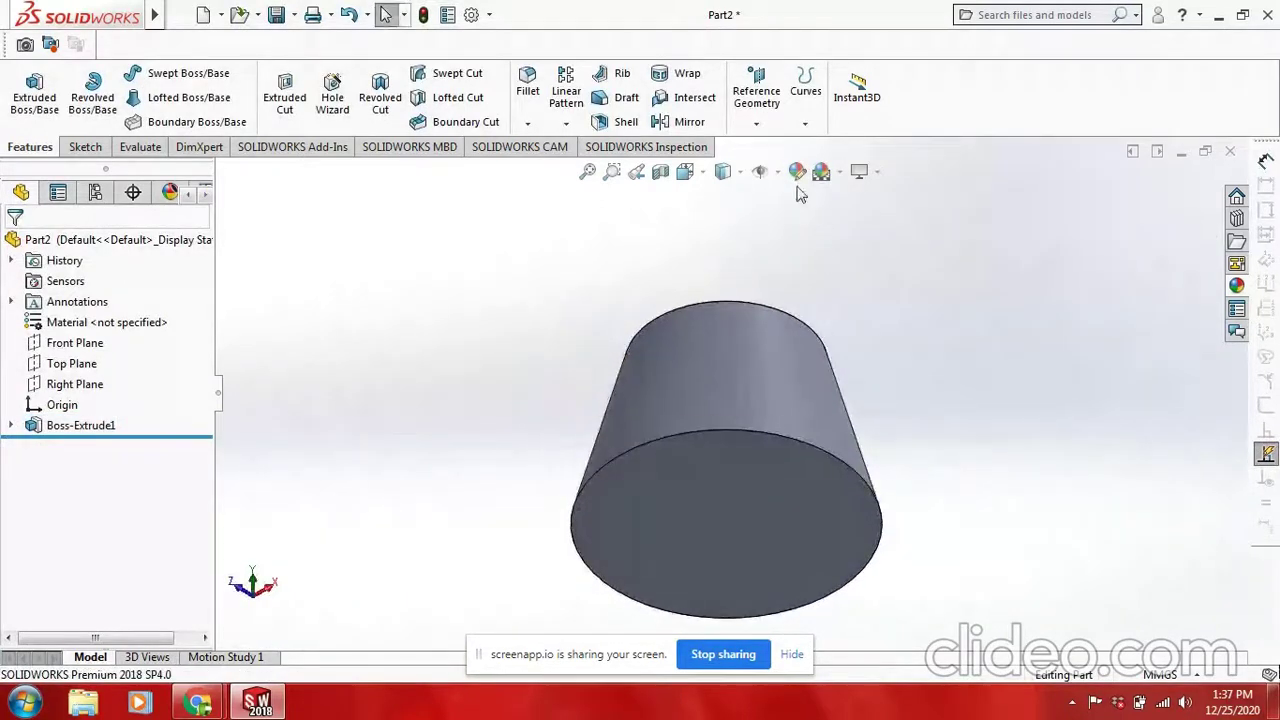
{"action": "left_click", "coordinate": [797, 171]}
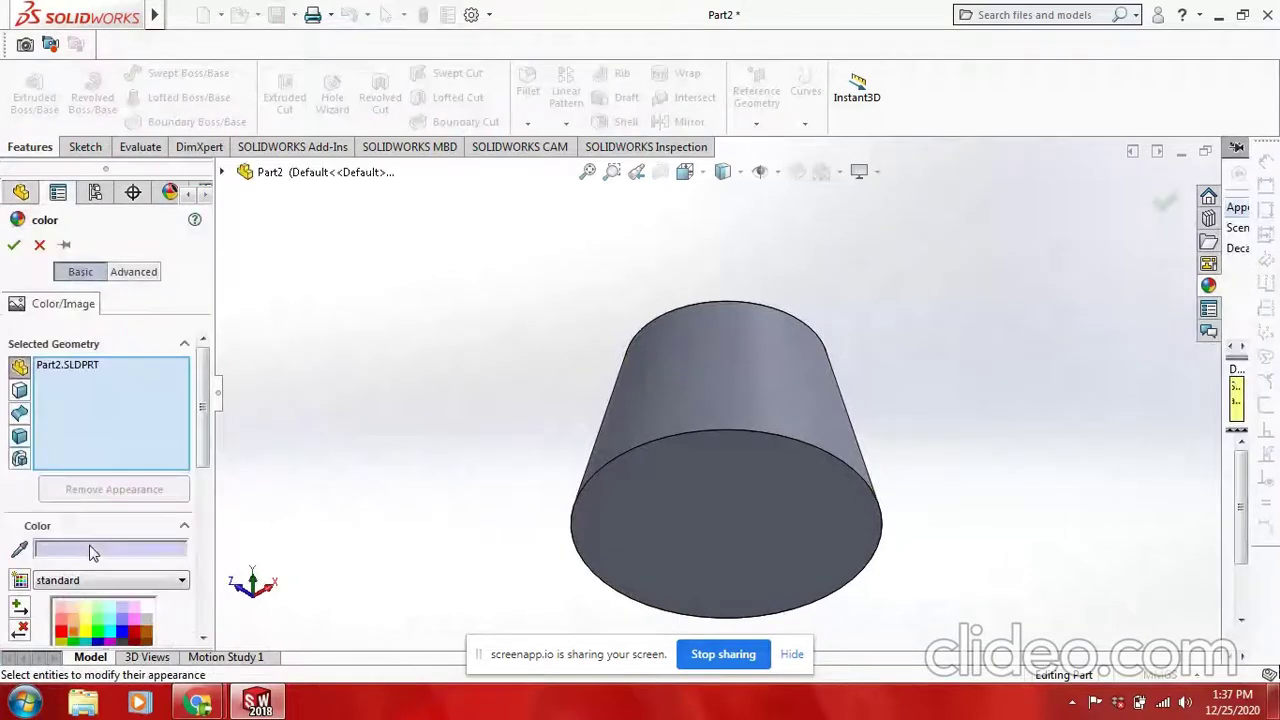
{"action": "left_click", "coordinate": [97, 624]}
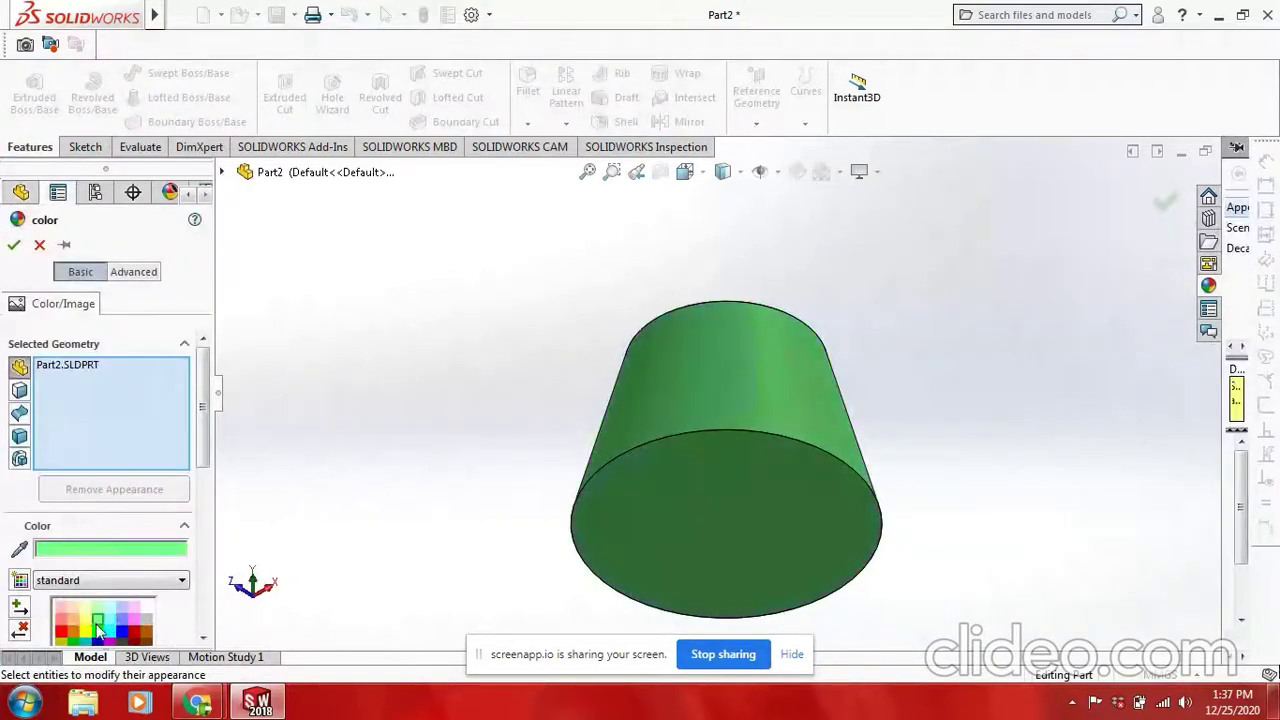
{"action": "left_click", "coordinate": [14, 246]}
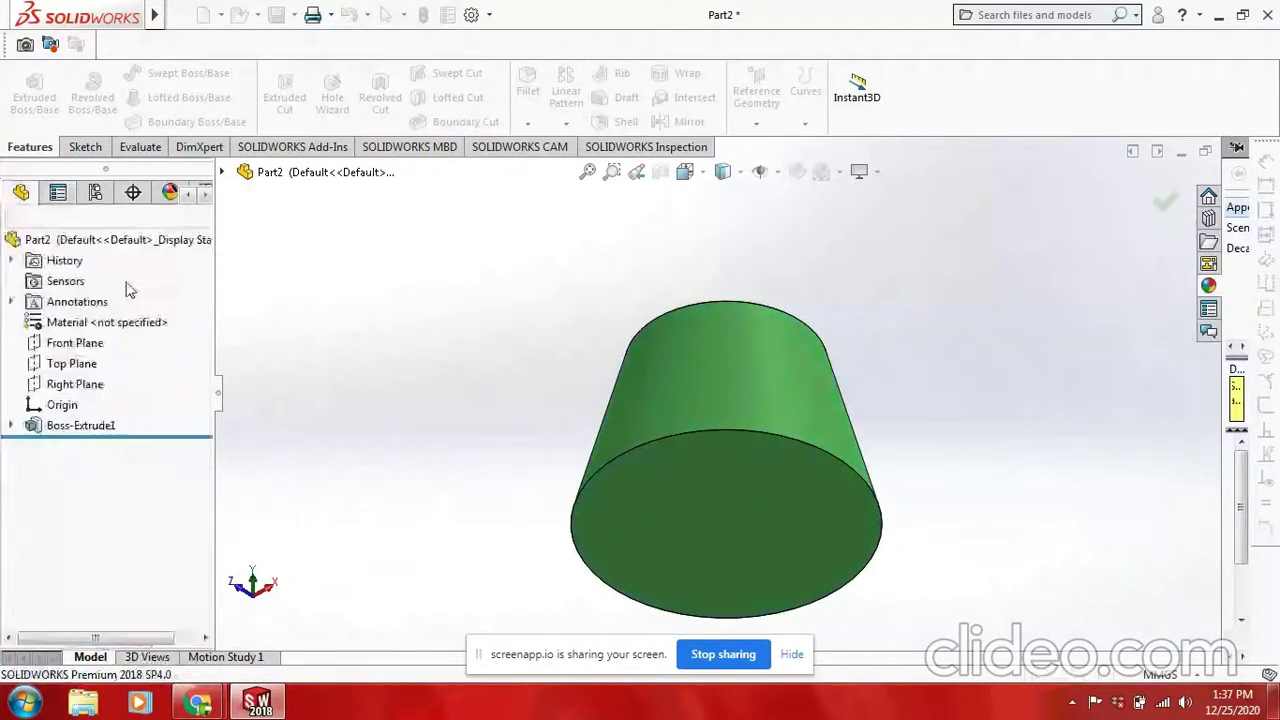
{"action": "left_click", "coordinate": [679, 512]}
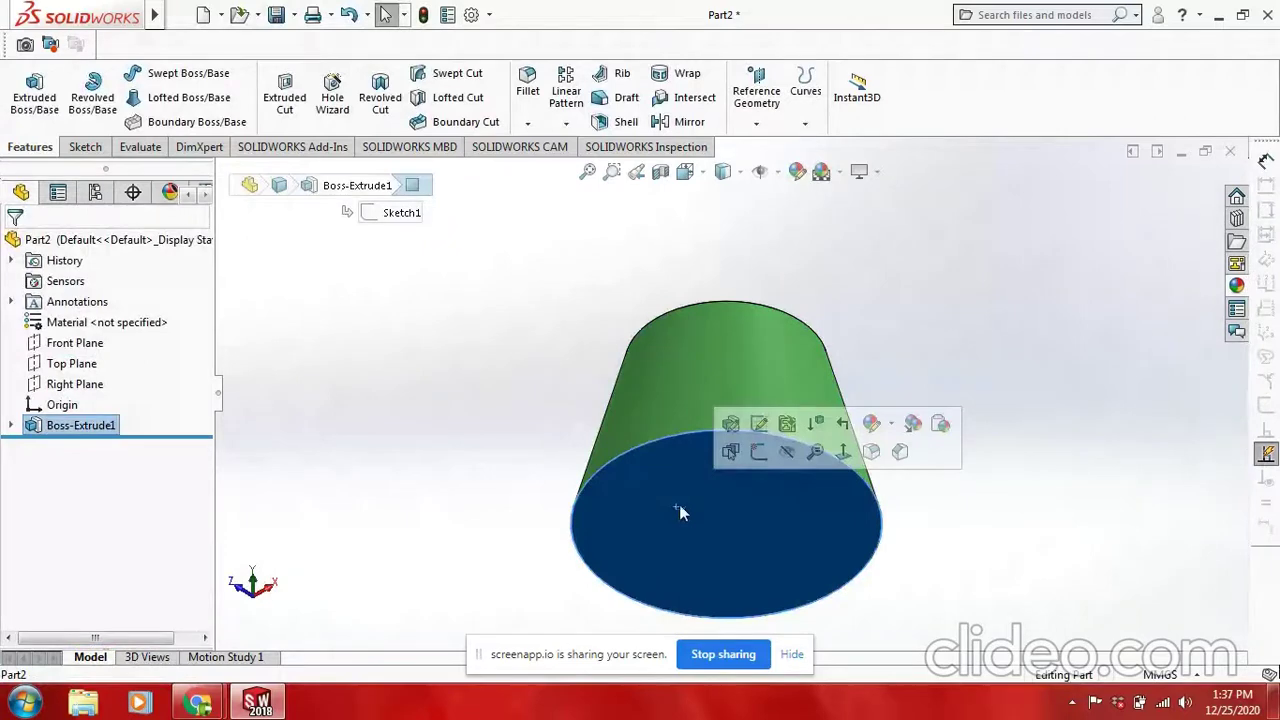
Create Plane1 on the frustum's bottom face with a 0 mm offset.
{"action": "left_click", "coordinate": [756, 122]}
{"action": "left_click", "coordinate": [770, 148]}
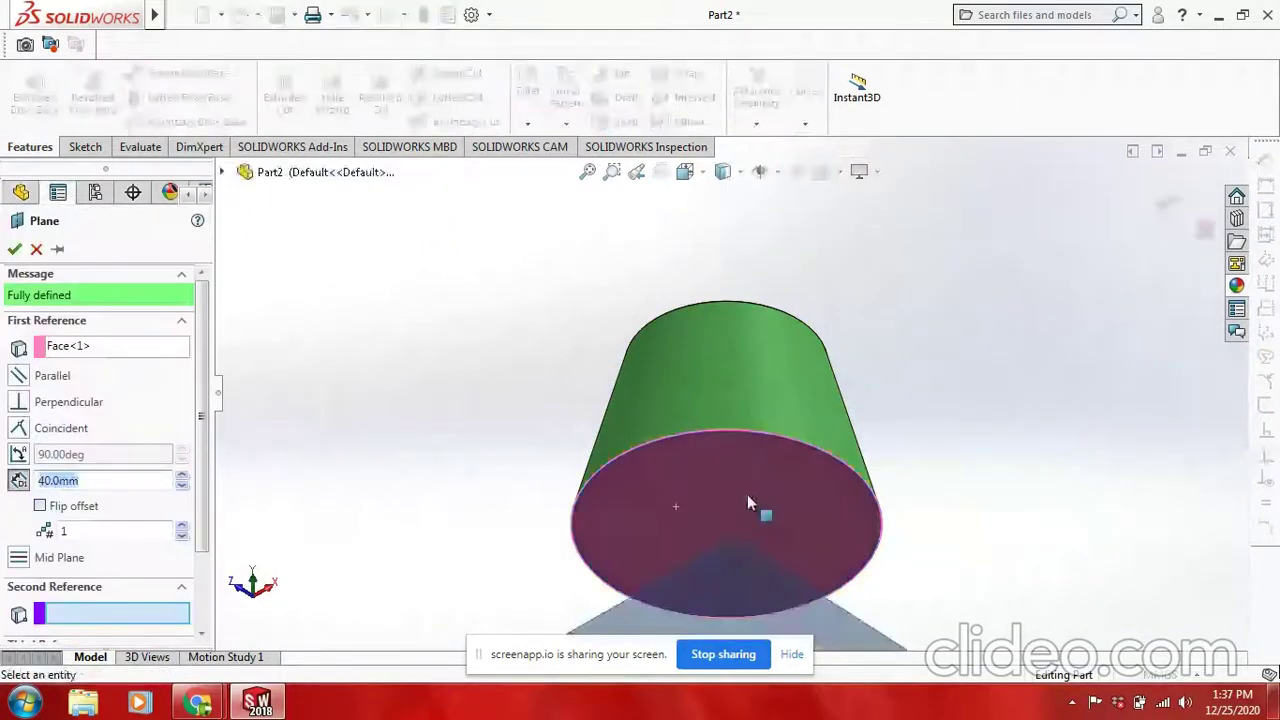
{"action": "left_click", "coordinate": [747, 494]}
{"action": "scroll", "coordinate": [747, 494], "scroll_direction": "down", "scroll_amount": 2}
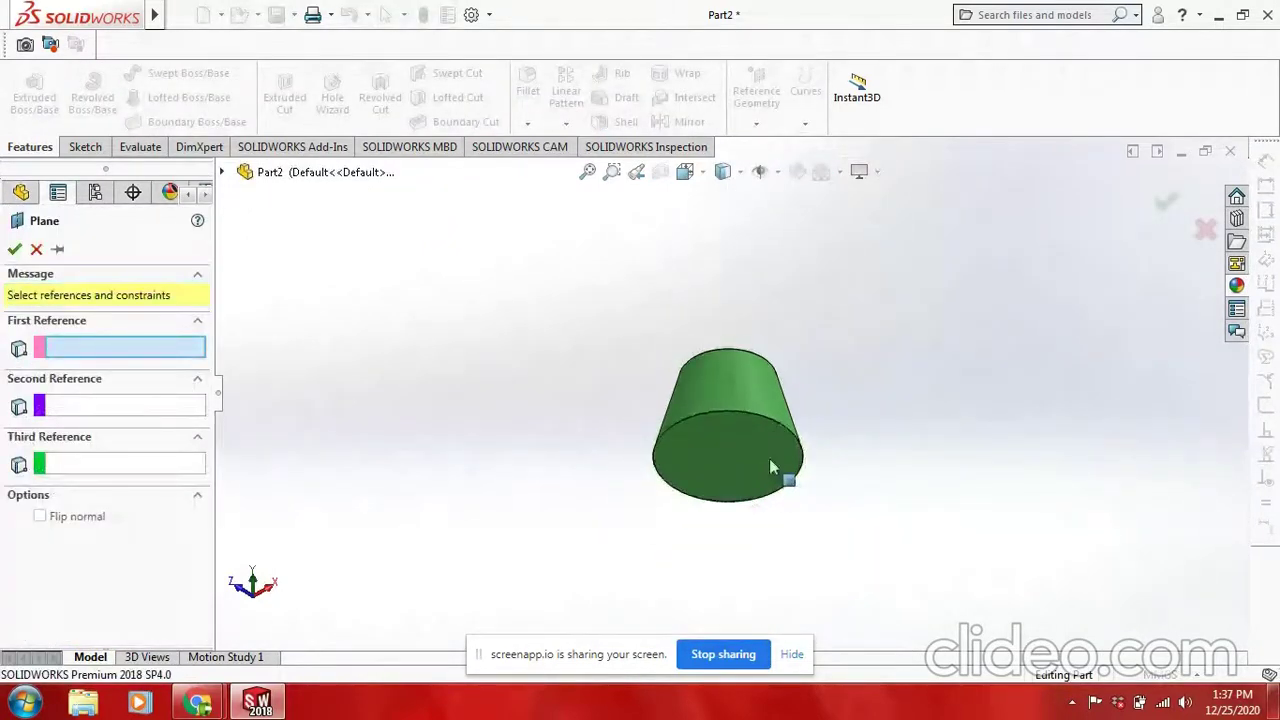
{"action": "middle_click_drag", "start_coordinate": [769, 458], "coordinate": [757, 454]}
{"action": "left_click", "coordinate": [757, 457]}
{"action": "type", "text": "0"}
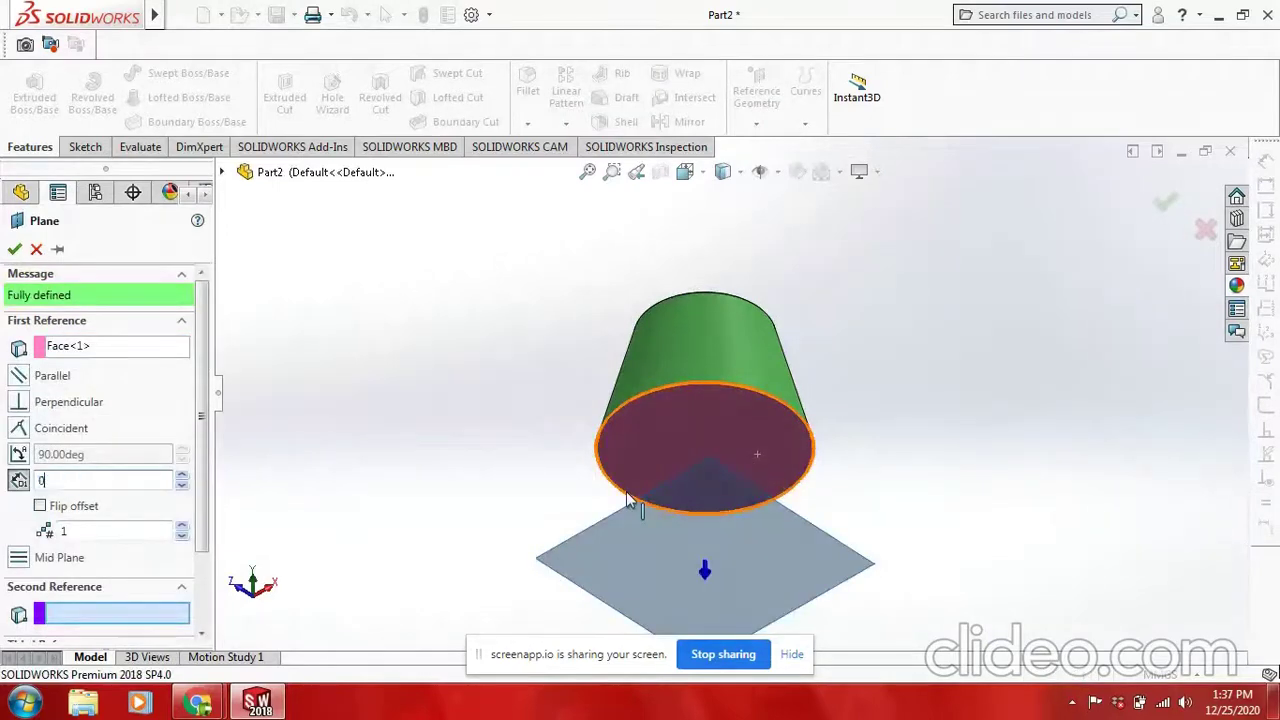
{"action": "key", "text": "Return"}
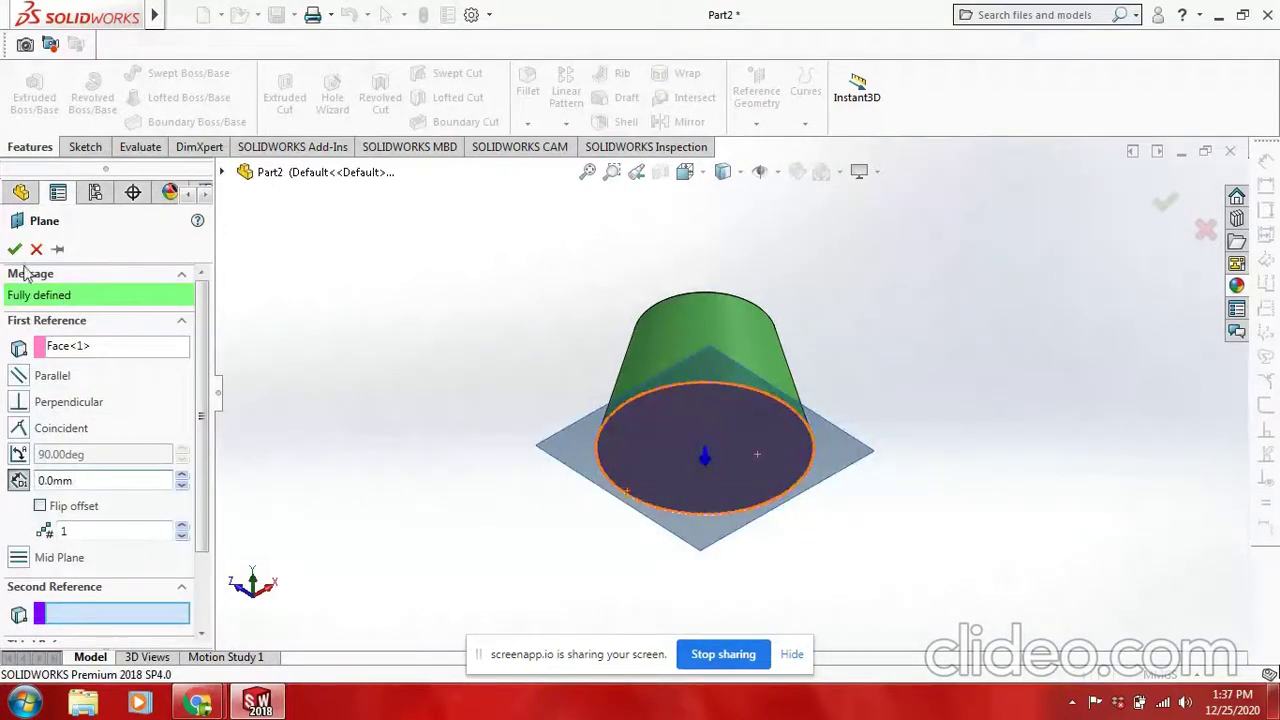
{"action": "left_click", "coordinate": [14, 250]}
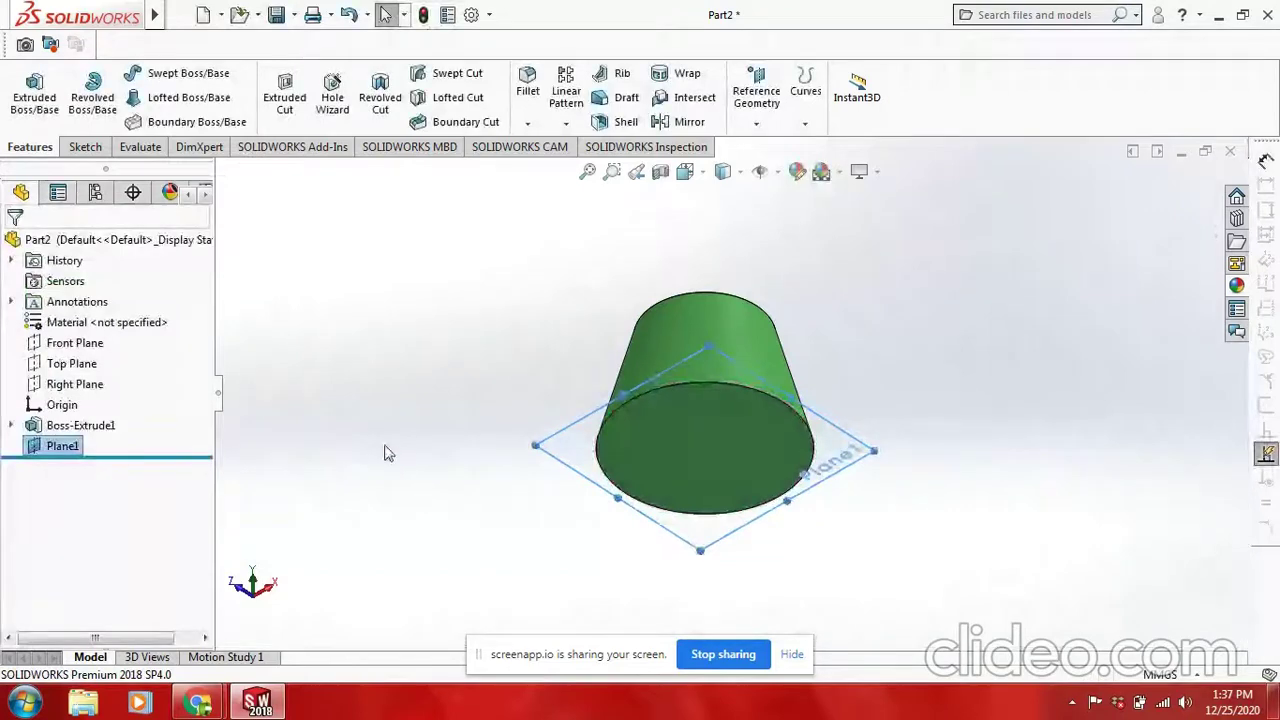
Start Sketch2 on Plane1, turn the view Normal To it, and minimise SOLIDWORKS.
{"action": "right_click", "coordinate": [50, 450]}
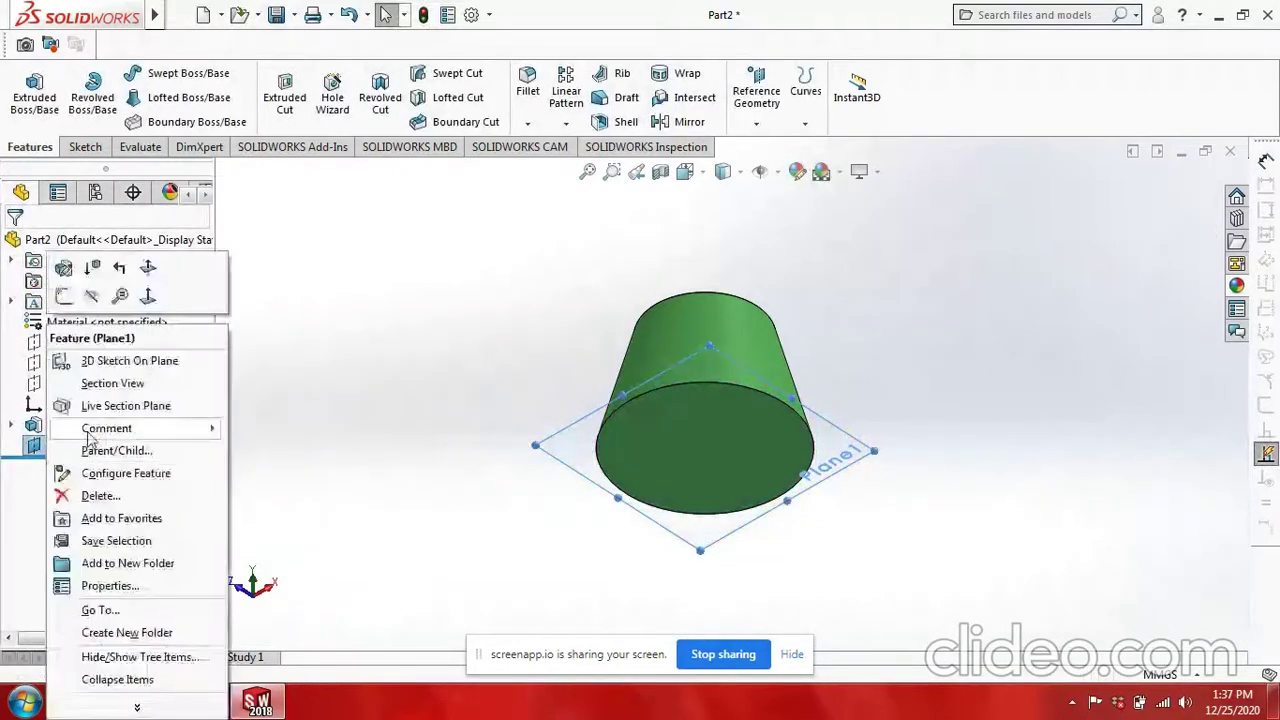
{"action": "left_click", "coordinate": [63, 296]}
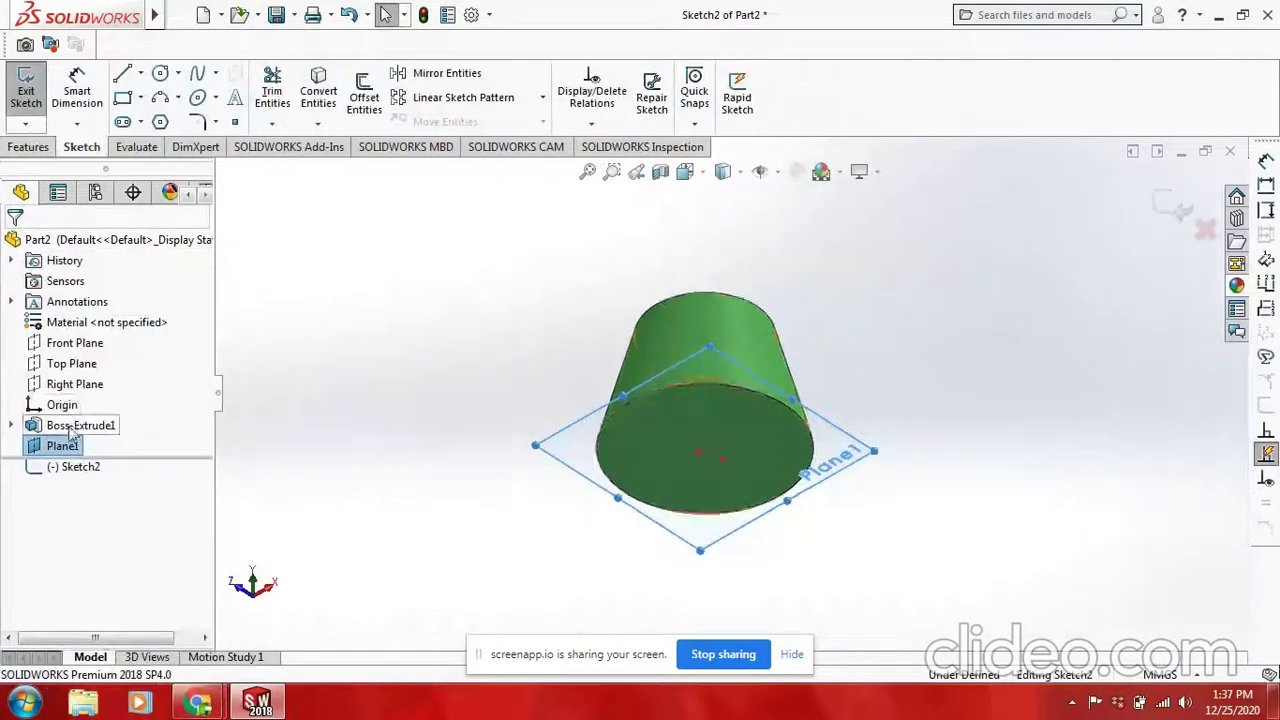
{"action": "right_click", "coordinate": [68, 446]}
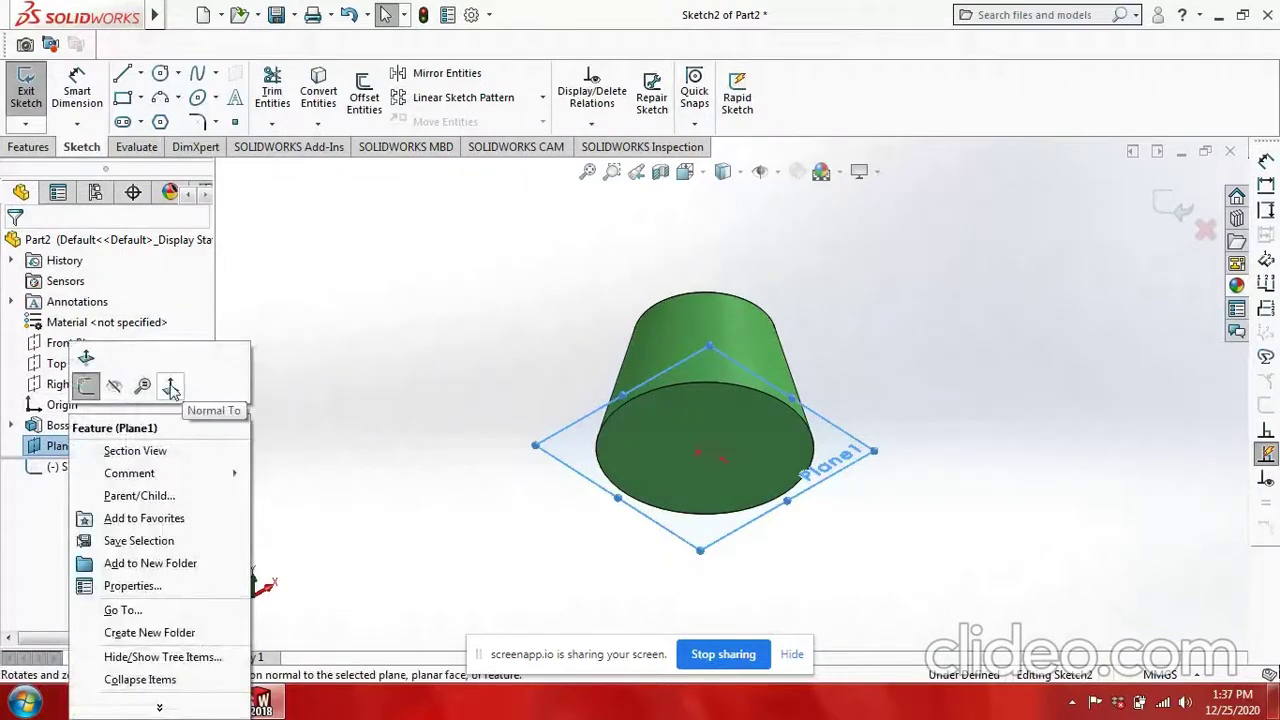
{"action": "left_click", "coordinate": [170, 385]}
{"action": "left_click", "coordinate": [252, 703]}
{"action": "mouse_move", "coordinate": [197, 703]}
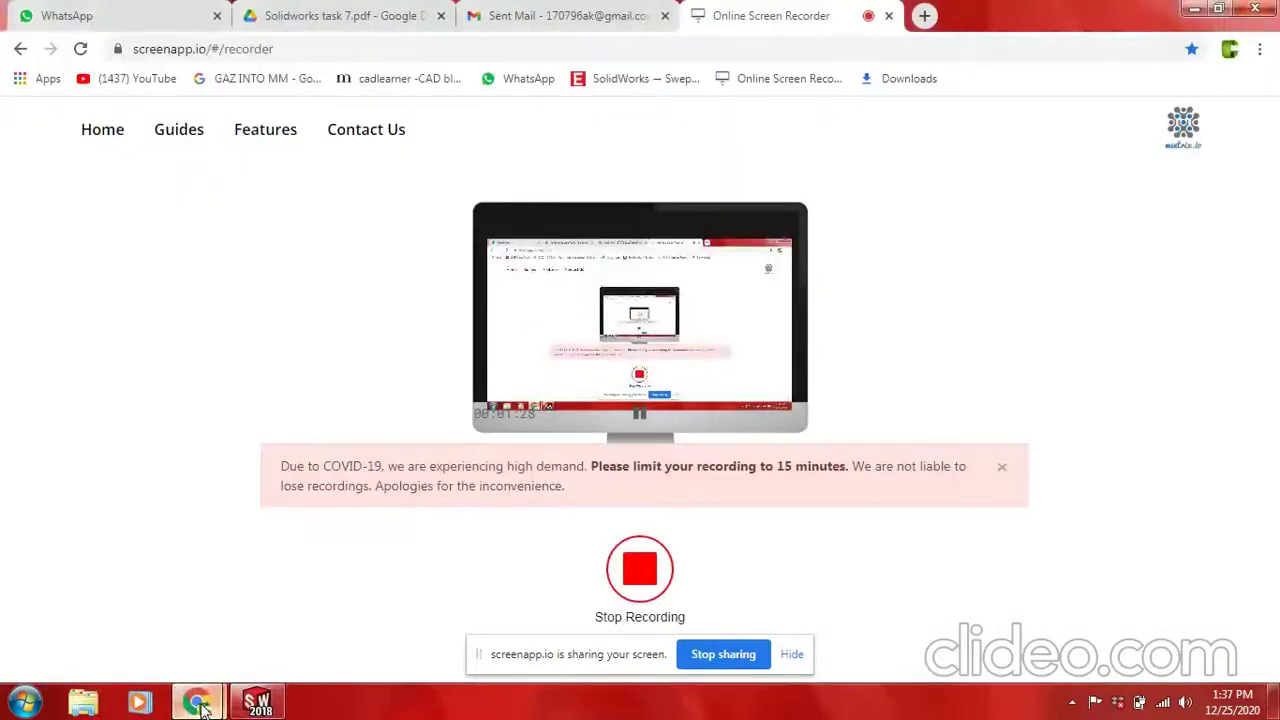
Review the Exercise-10 drawing in Solidworks task 7.pdf for its Ø60, Ø30, 45 and 20 dimensions.
{"action": "left_click", "coordinate": [180, 585]}
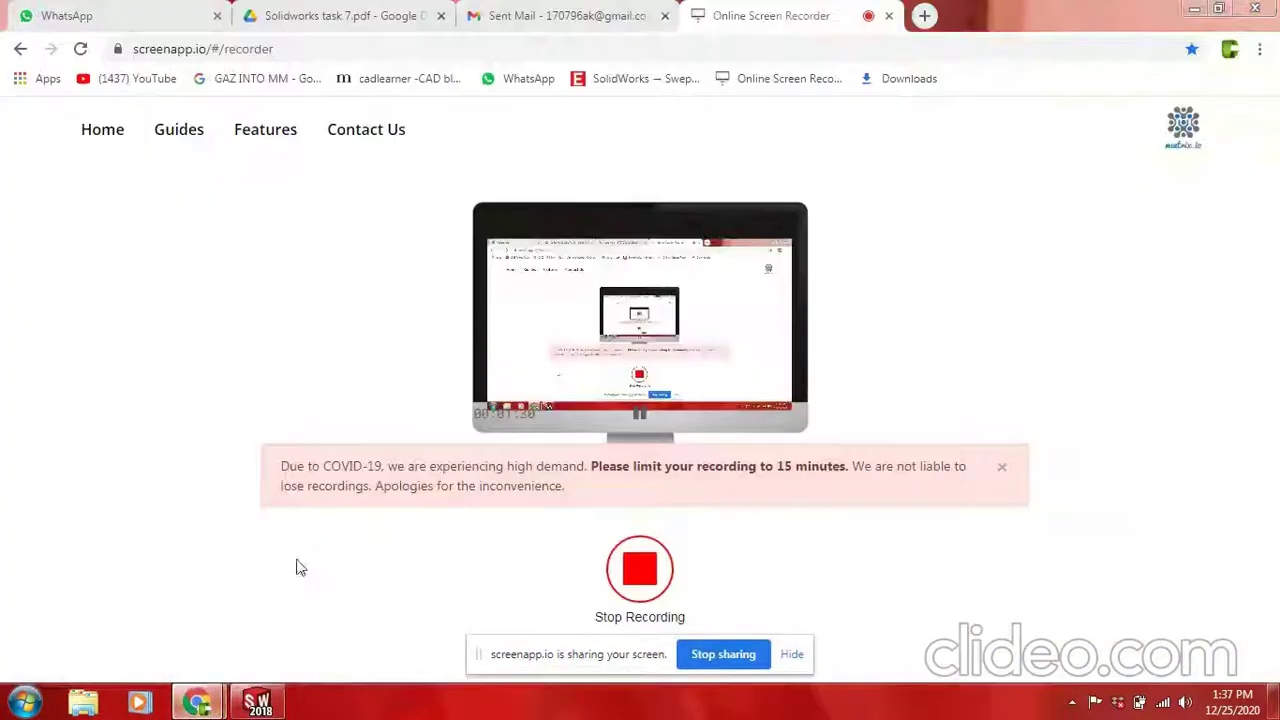
{"action": "left_click", "coordinate": [320, 15]}
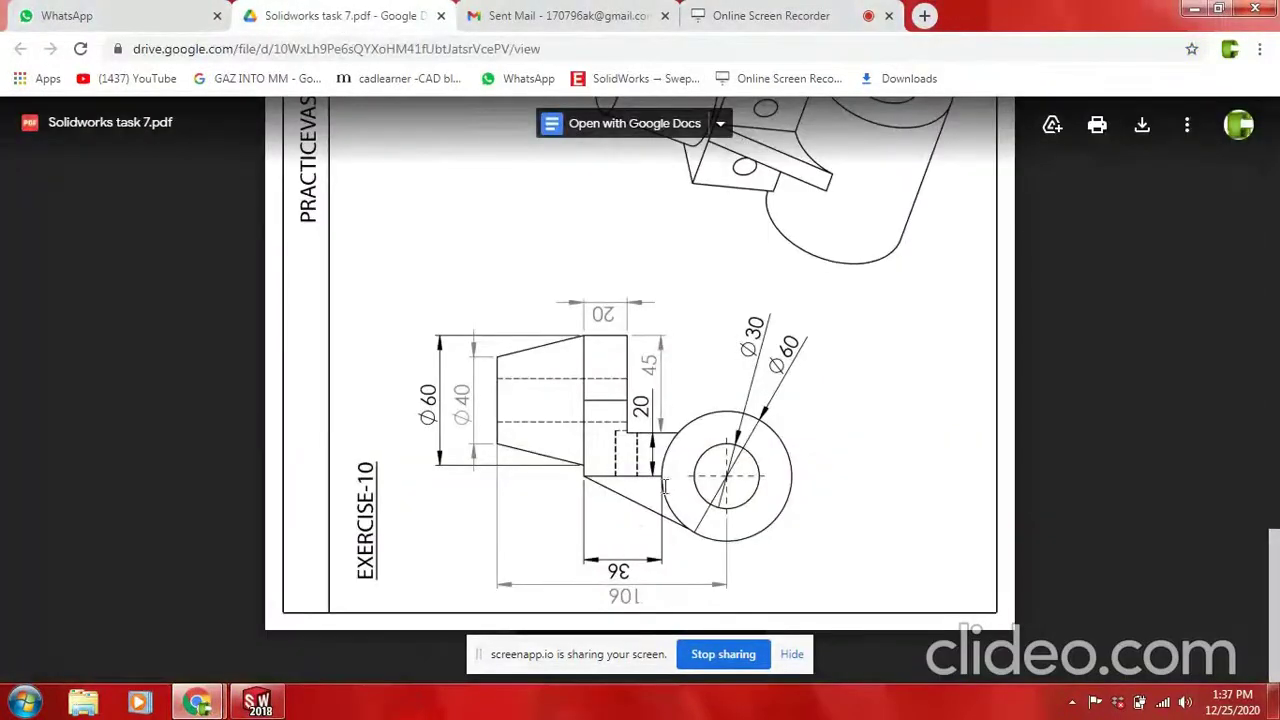
{"action": "scroll", "coordinate": [668, 483], "scroll_direction": "up", "scroll_amount": 1}
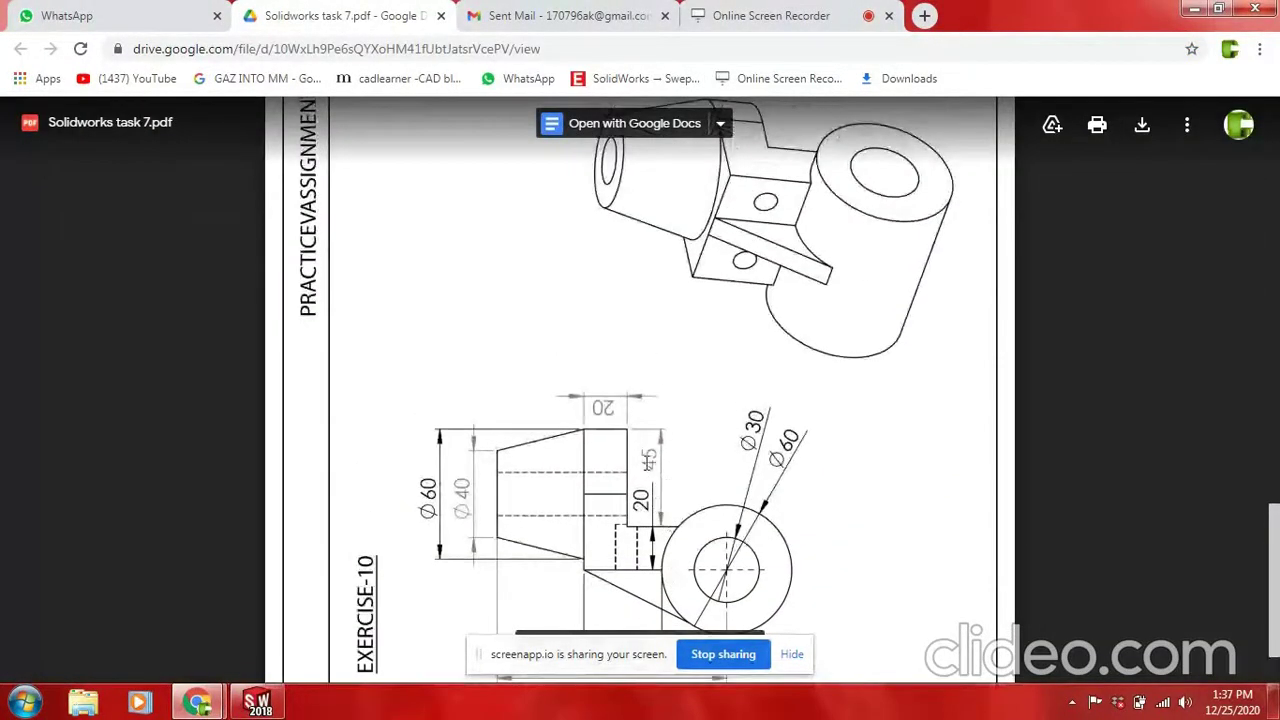
{"action": "scroll", "coordinate": [635, 493], "scroll_direction": "down", "scroll_amount": 1}
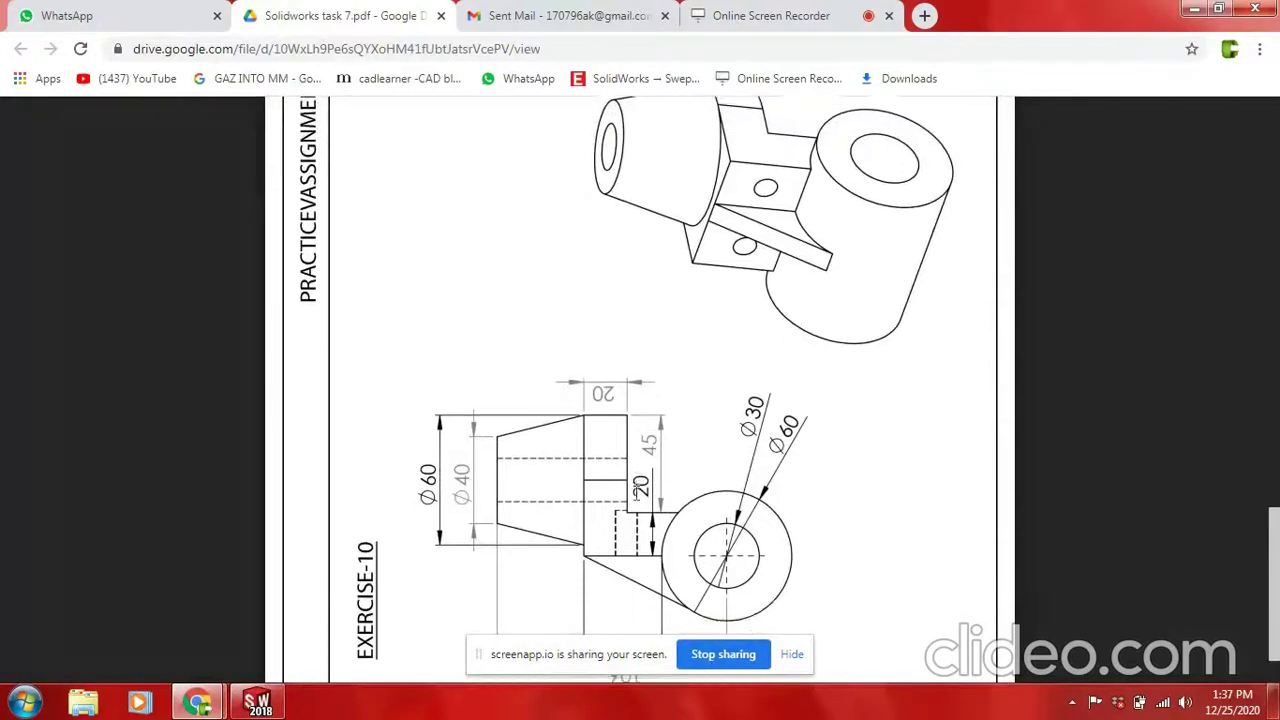
{"action": "scroll", "coordinate": [635, 493], "scroll_direction": "up", "scroll_amount": 1}
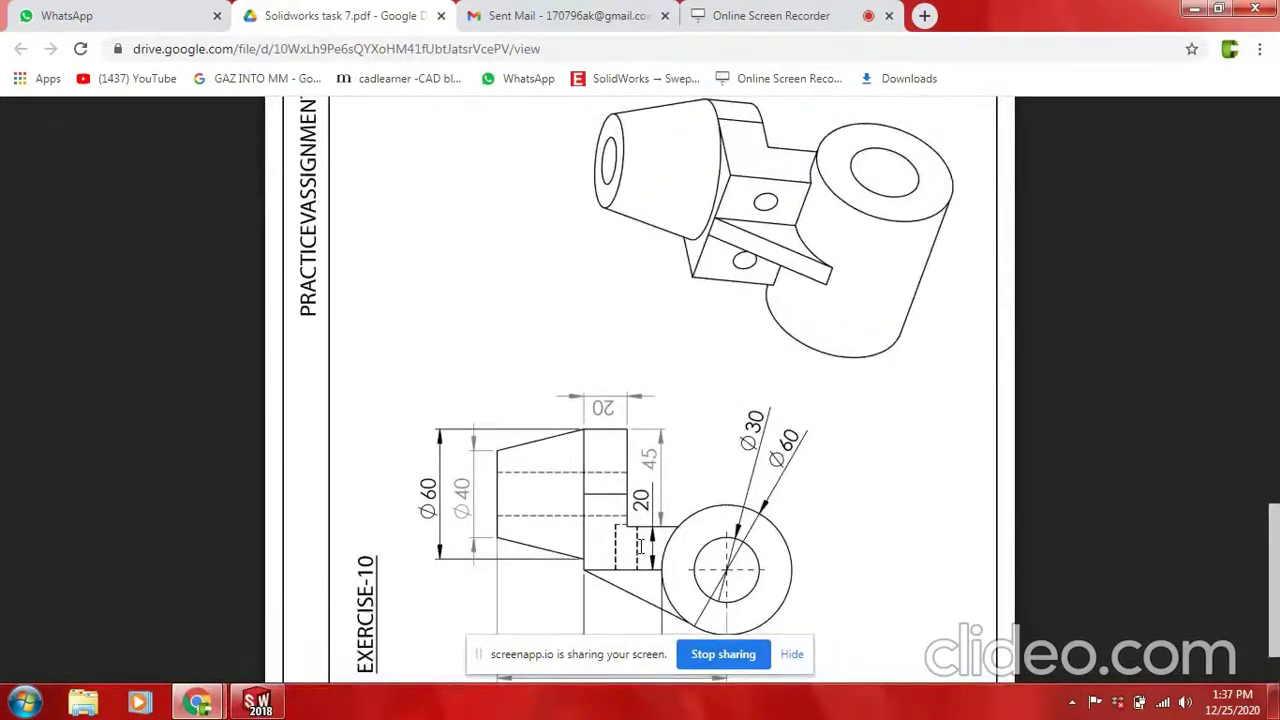
Back in SOLIDWORKS, draw three lines down, across and up between the circle's quadrants.
{"action": "left_click", "coordinate": [257, 702]}
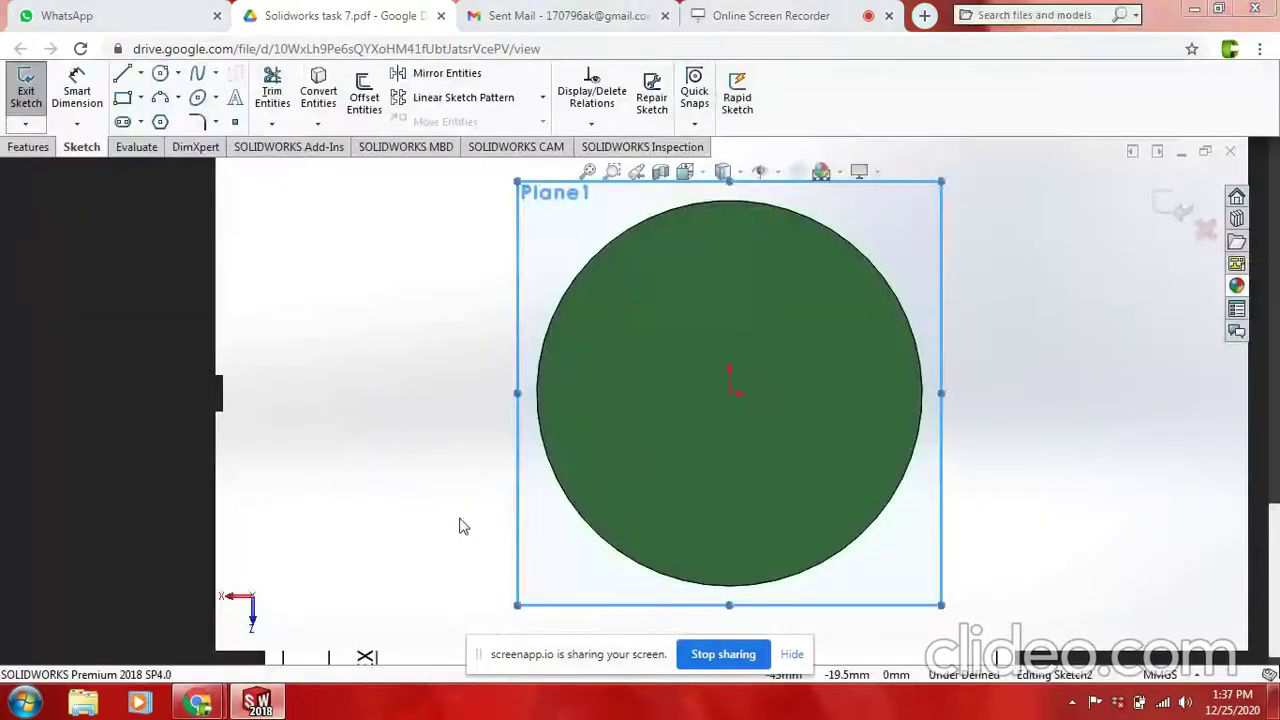
{"action": "scroll", "coordinate": [667, 437], "scroll_direction": "up", "scroll_amount": 2}
{"action": "scroll", "coordinate": [742, 435], "scroll_direction": "up", "scroll_amount": 2}
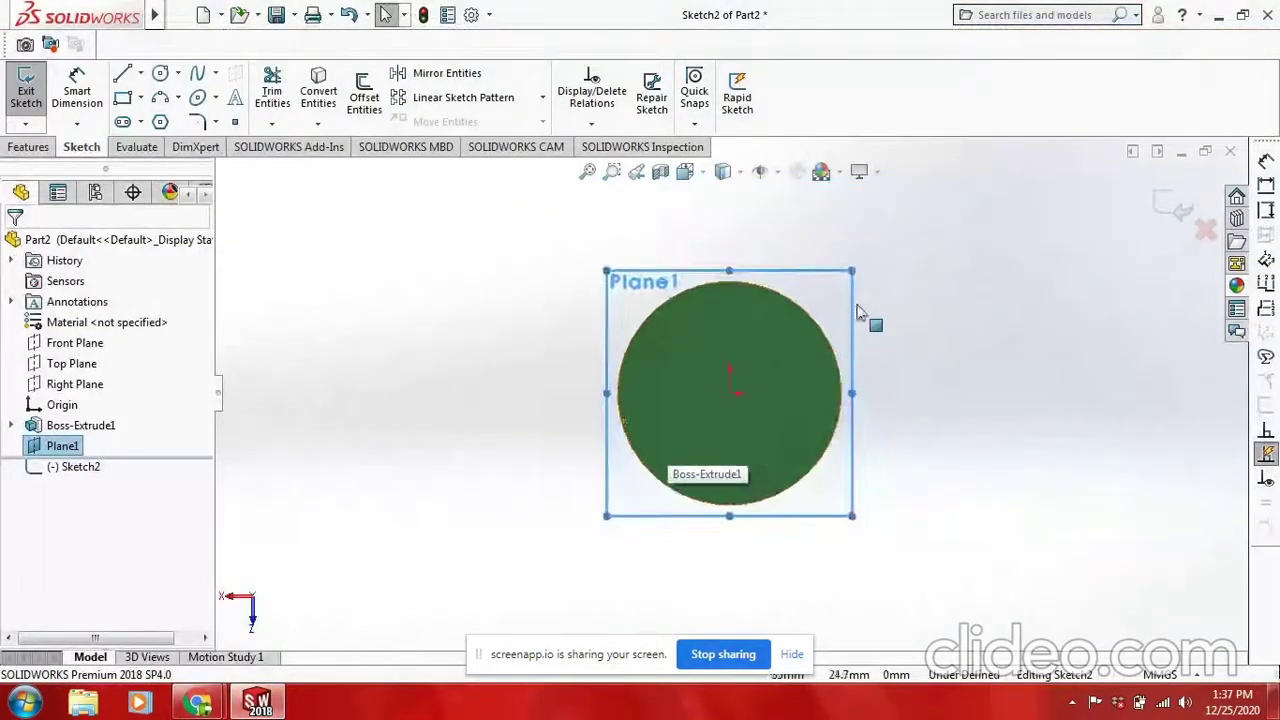
{"action": "scroll", "coordinate": [880, 330], "scroll_direction": "down", "scroll_amount": 2}
{"action": "scroll", "coordinate": [727, 394], "scroll_direction": "up", "scroll_amount": 1}
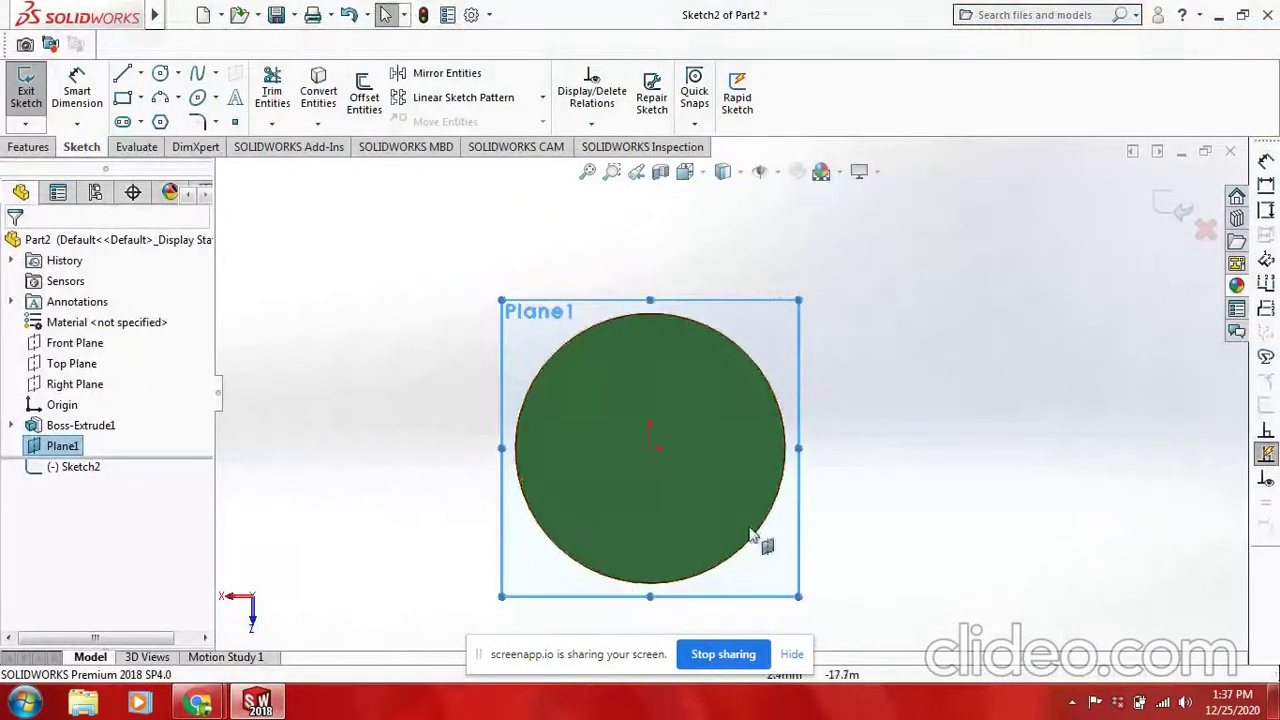
{"action": "left_click", "coordinate": [123, 75]}
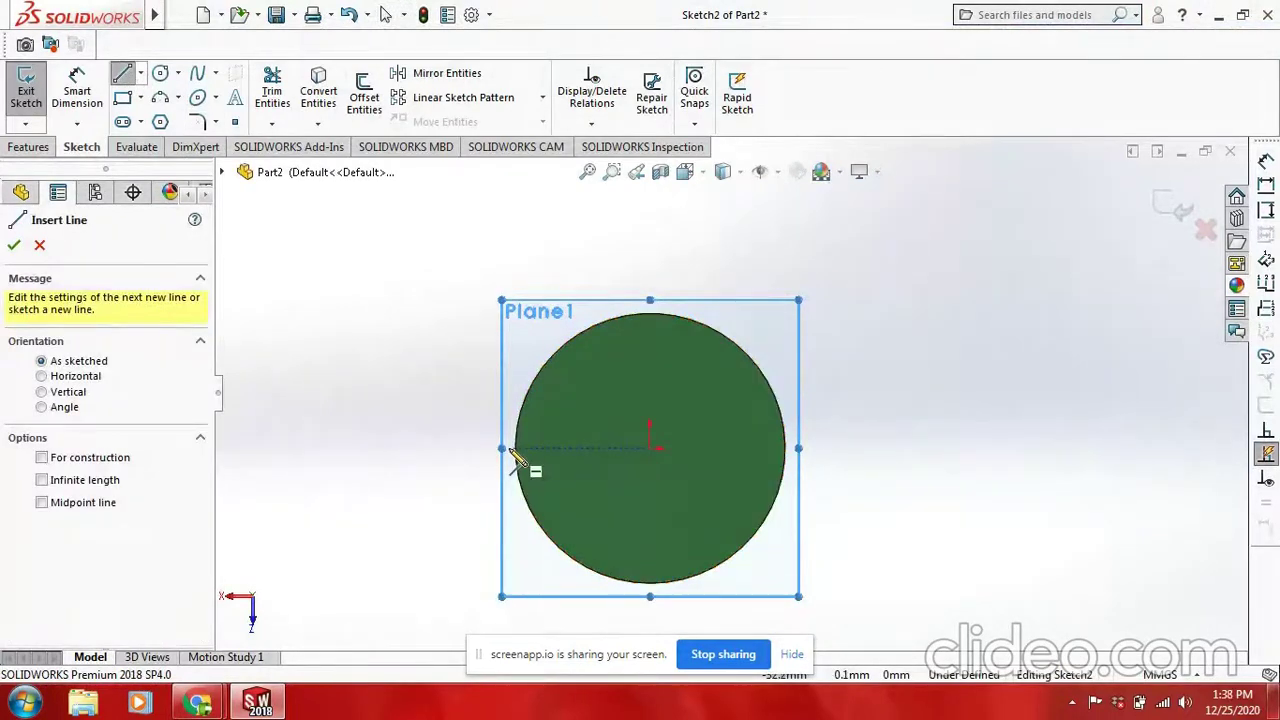
{"action": "left_click", "coordinate": [516, 451]}
{"action": "scroll", "coordinate": [530, 465], "scroll_direction": "up", "scroll_amount": 2}
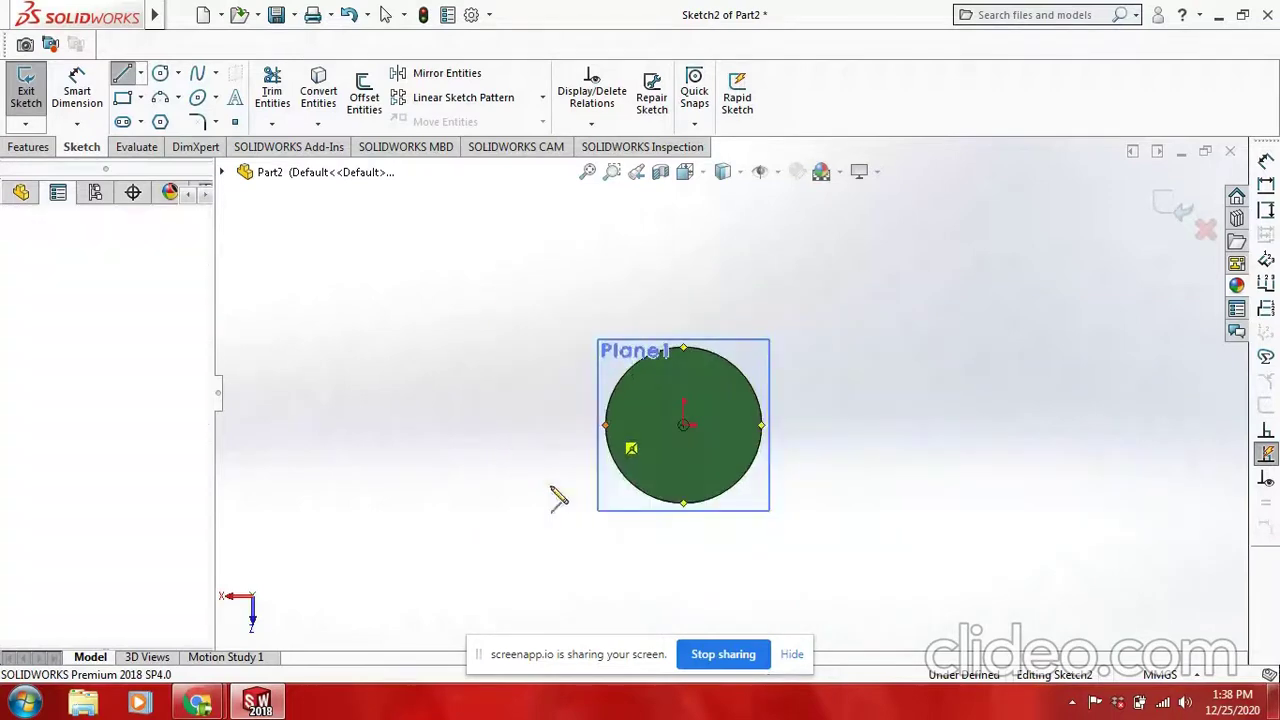
{"action": "left_click", "coordinate": [606, 586]}
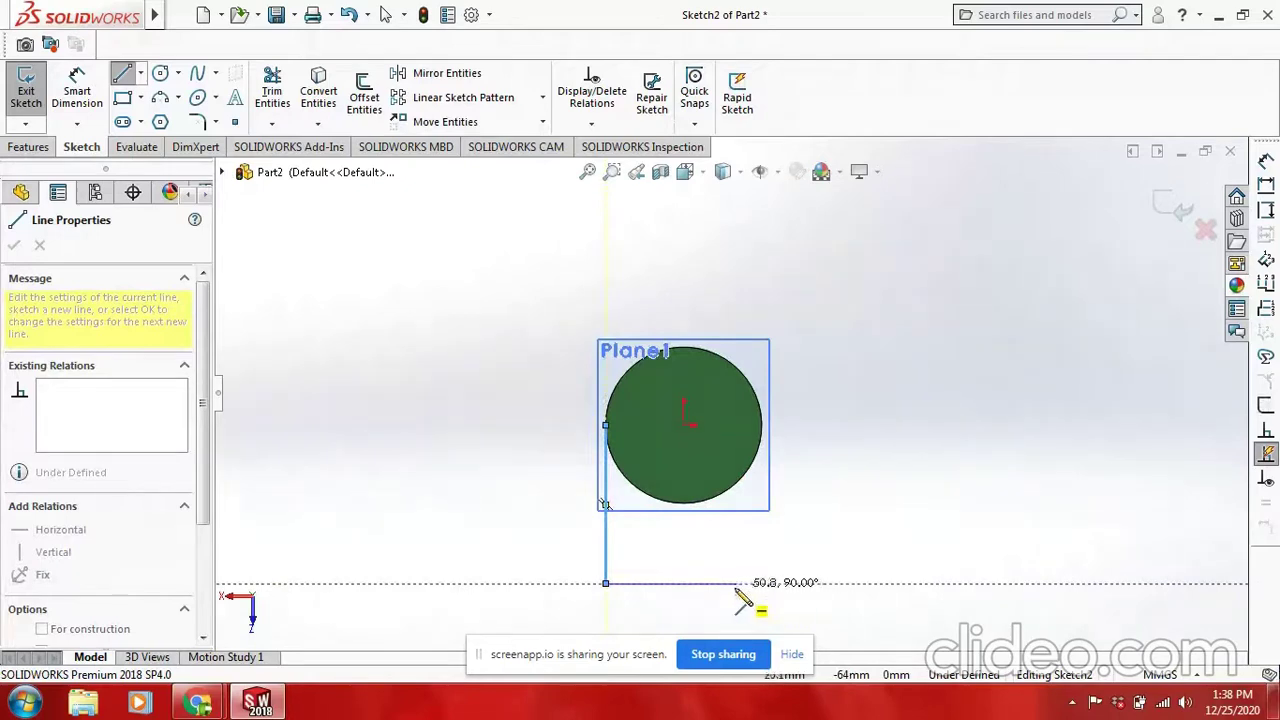
{"action": "left_click", "coordinate": [762, 584]}
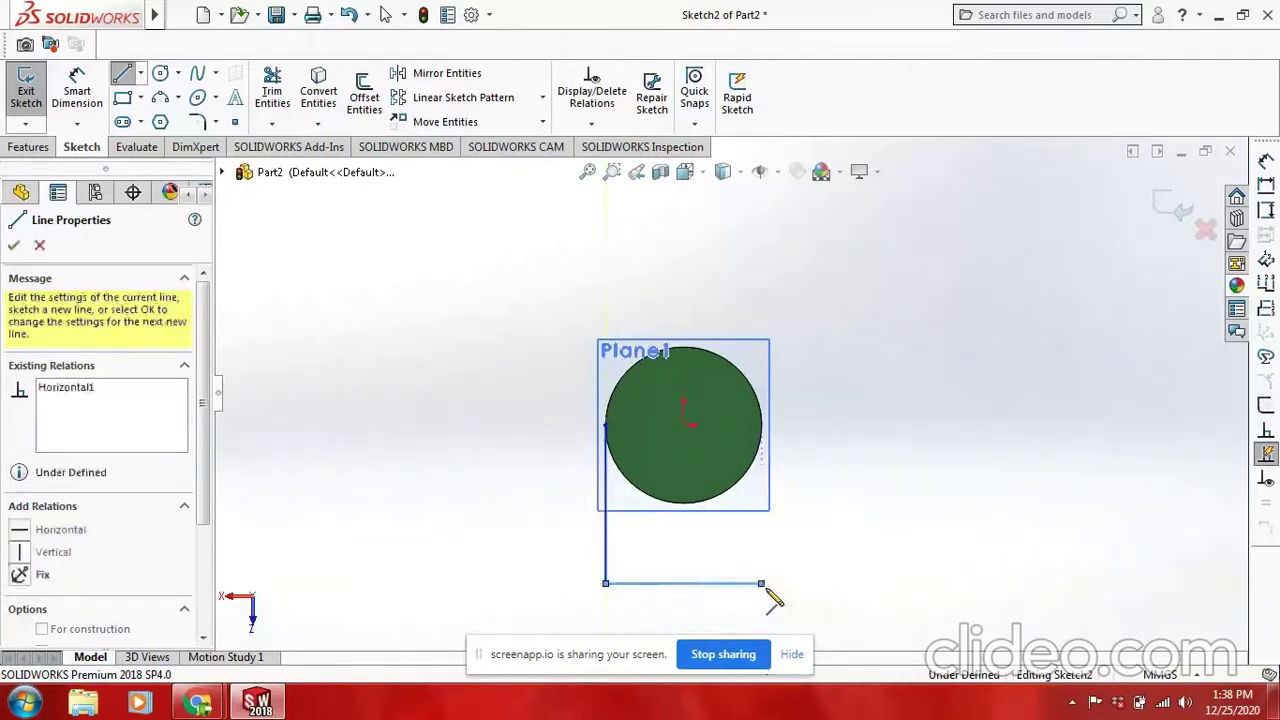
{"action": "left_click", "coordinate": [761, 427]}
{"action": "key", "text": "Escape"}
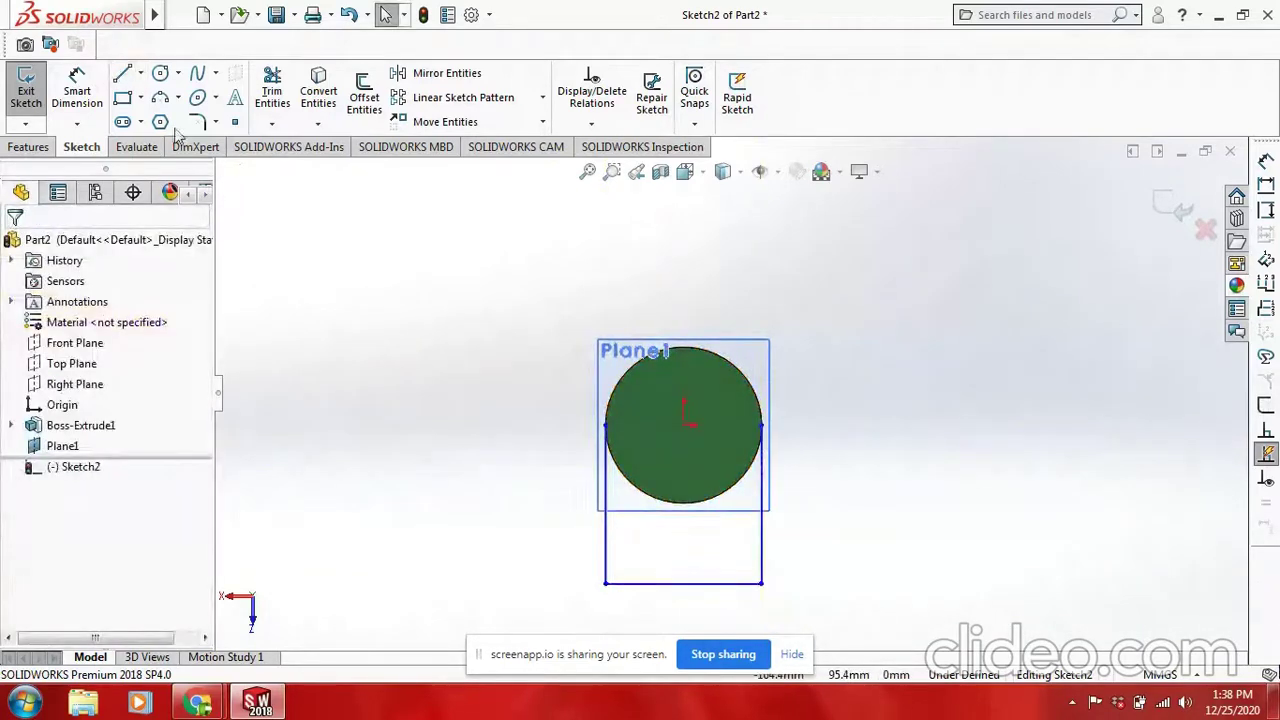
Add a circle centred on the origin, sized to the existing circle's edge.
{"action": "left_click", "coordinate": [160, 76]}
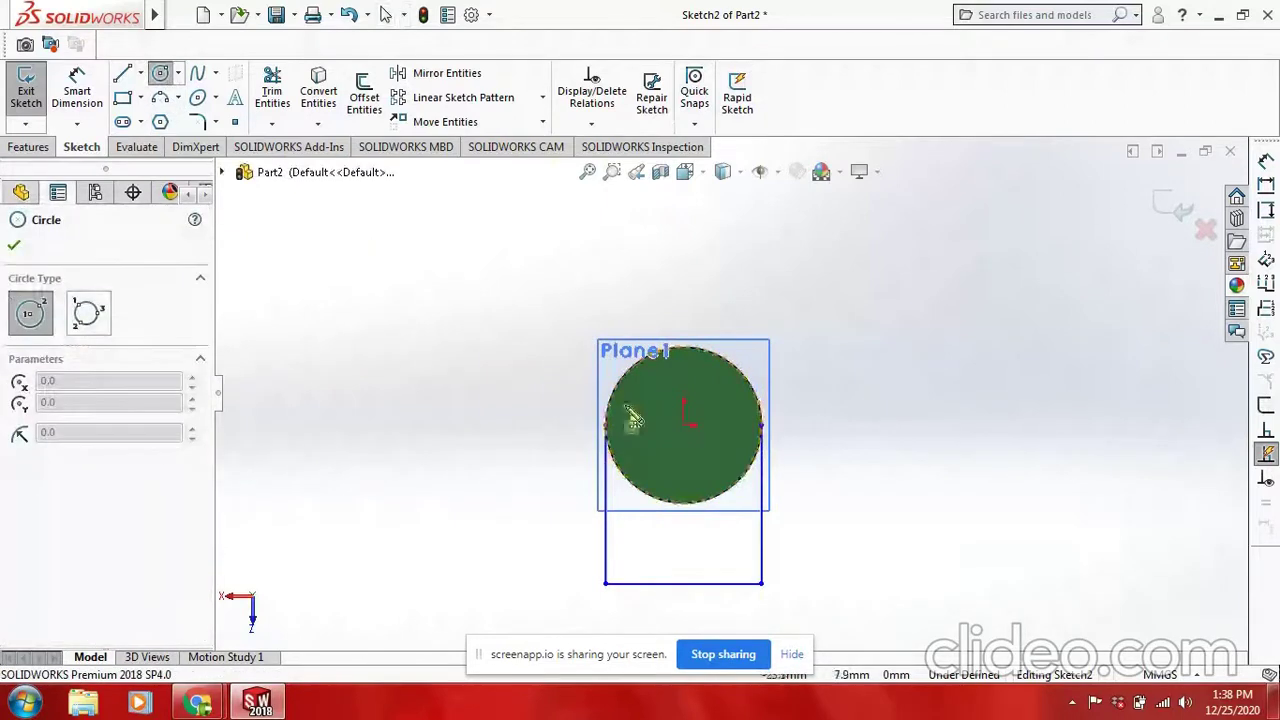
{"action": "left_click", "coordinate": [684, 427]}
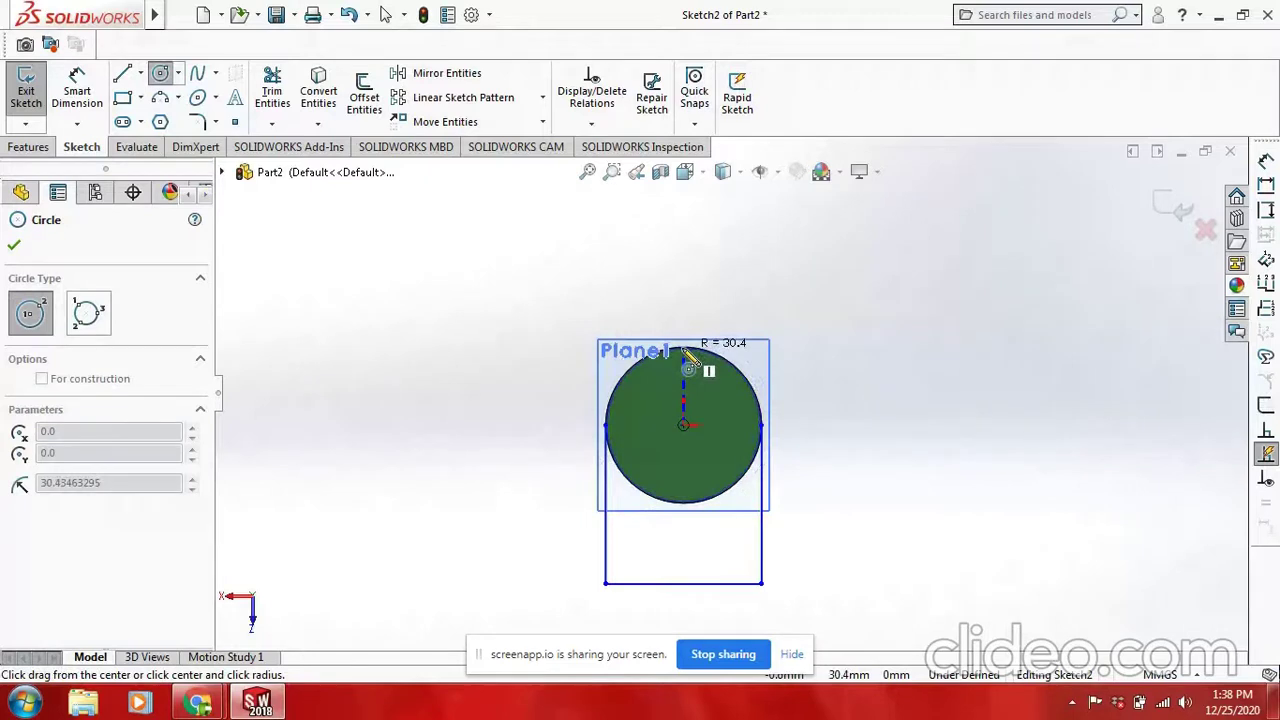
{"action": "left_click", "coordinate": [606, 427]}
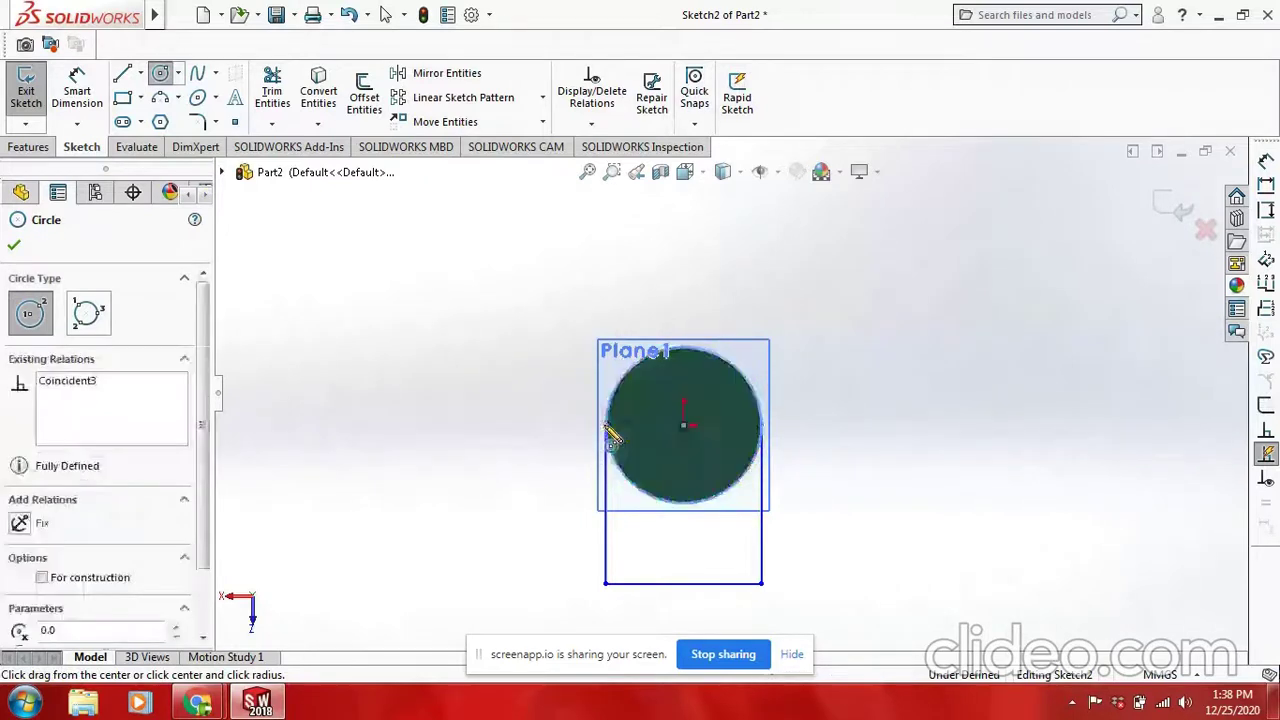
{"action": "scroll", "coordinate": [603, 437], "scroll_direction": "up", "scroll_amount": 5}
{"action": "scroll", "coordinate": [700, 425], "scroll_direction": "down", "scroll_amount": 4}
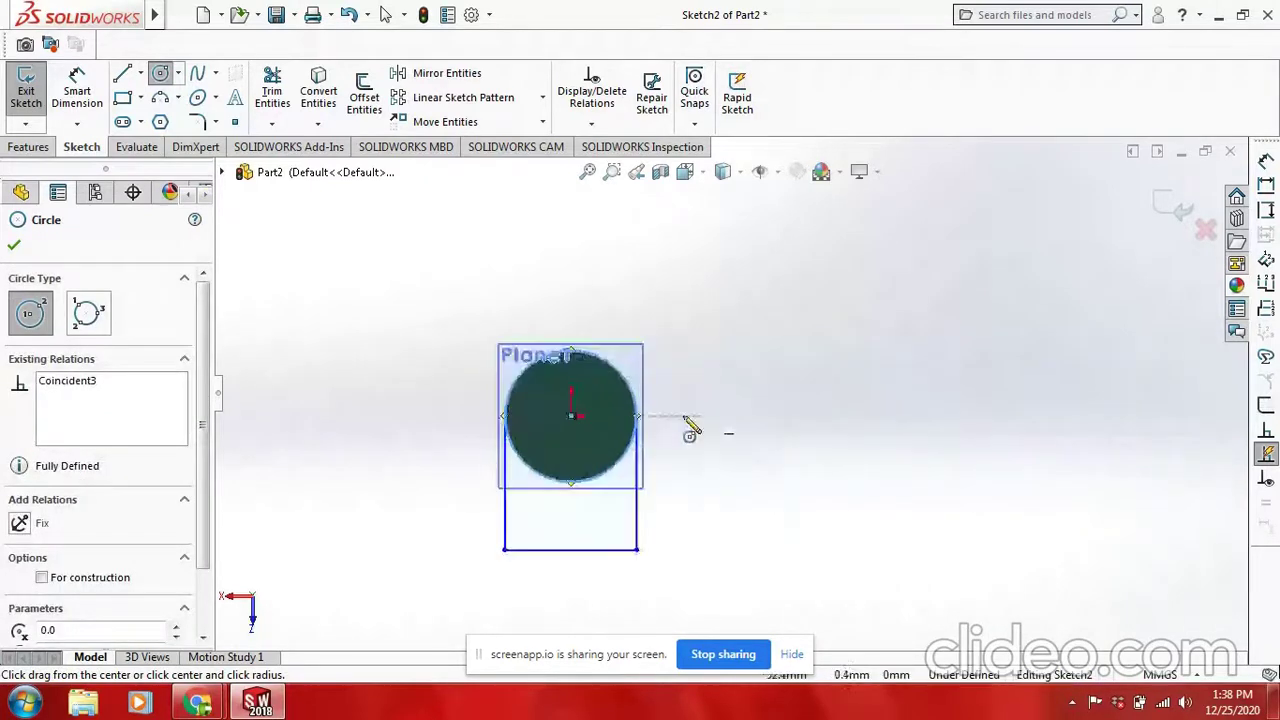
{"action": "scroll", "coordinate": [688, 425], "scroll_direction": "down", "scroll_amount": 2}
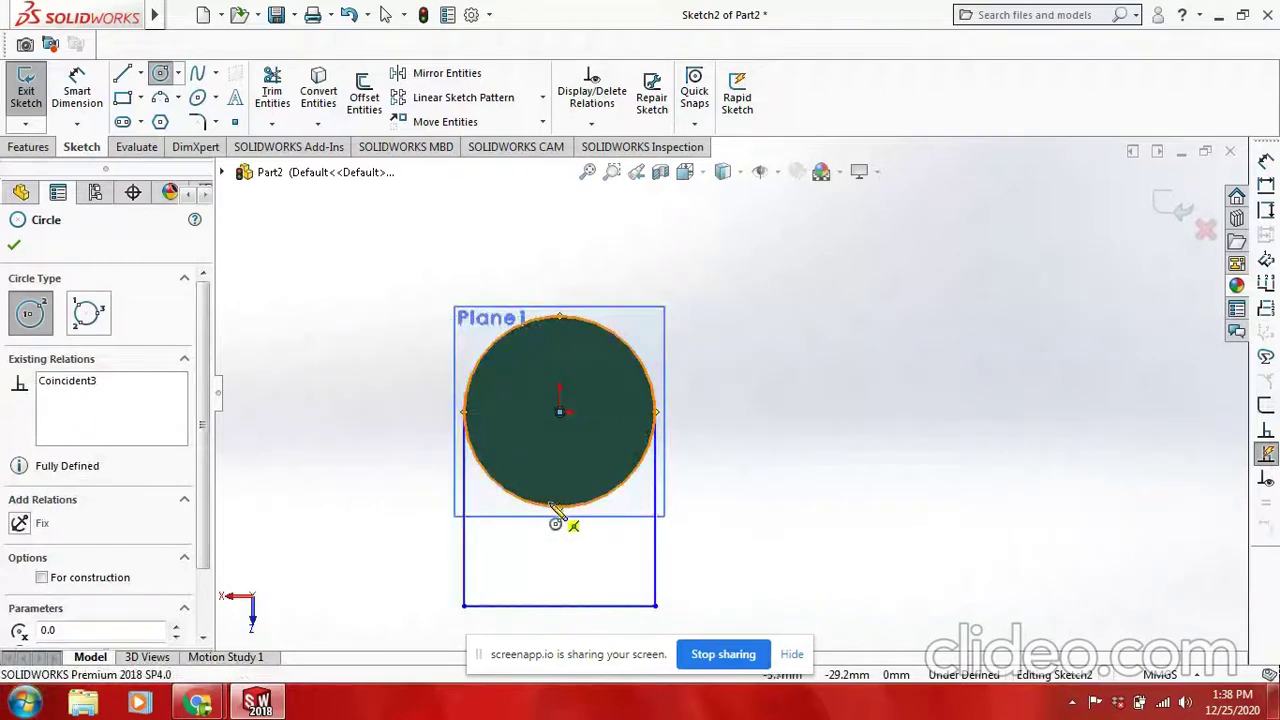
{"action": "key", "text": "Escape"}
{"action": "left_click", "coordinate": [272, 92]}
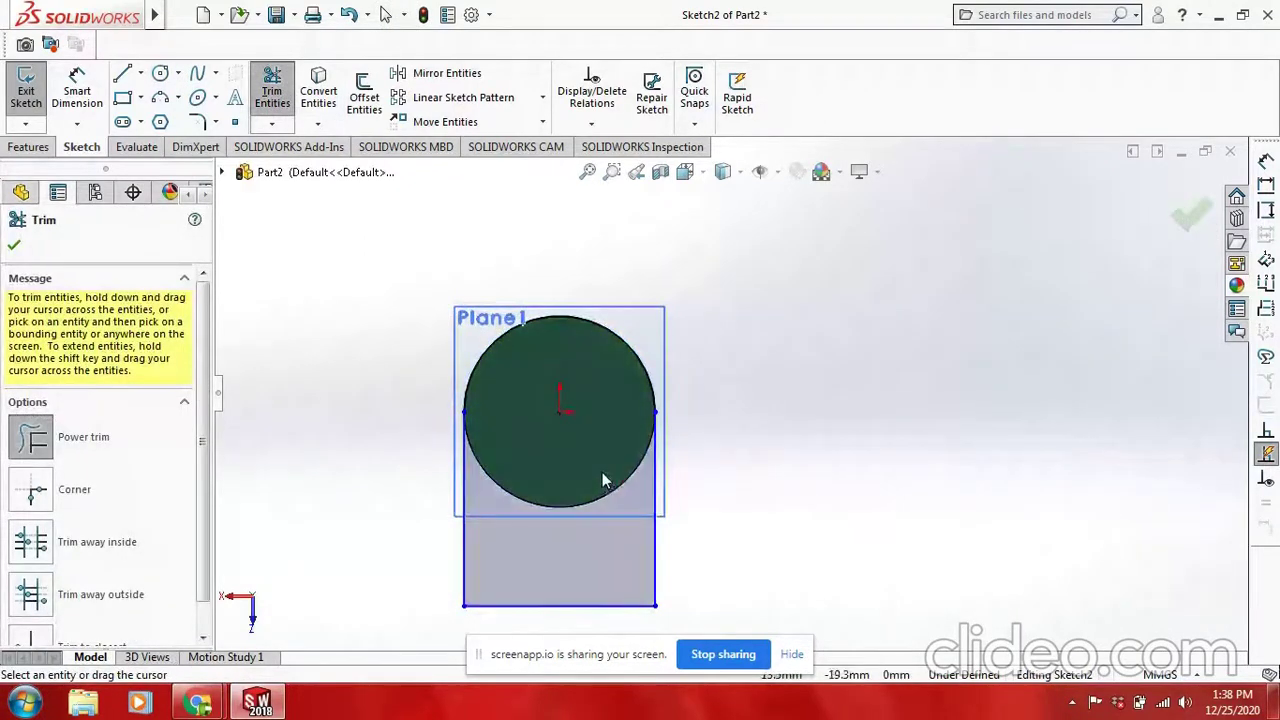
{"action": "key", "text": "Escape"}
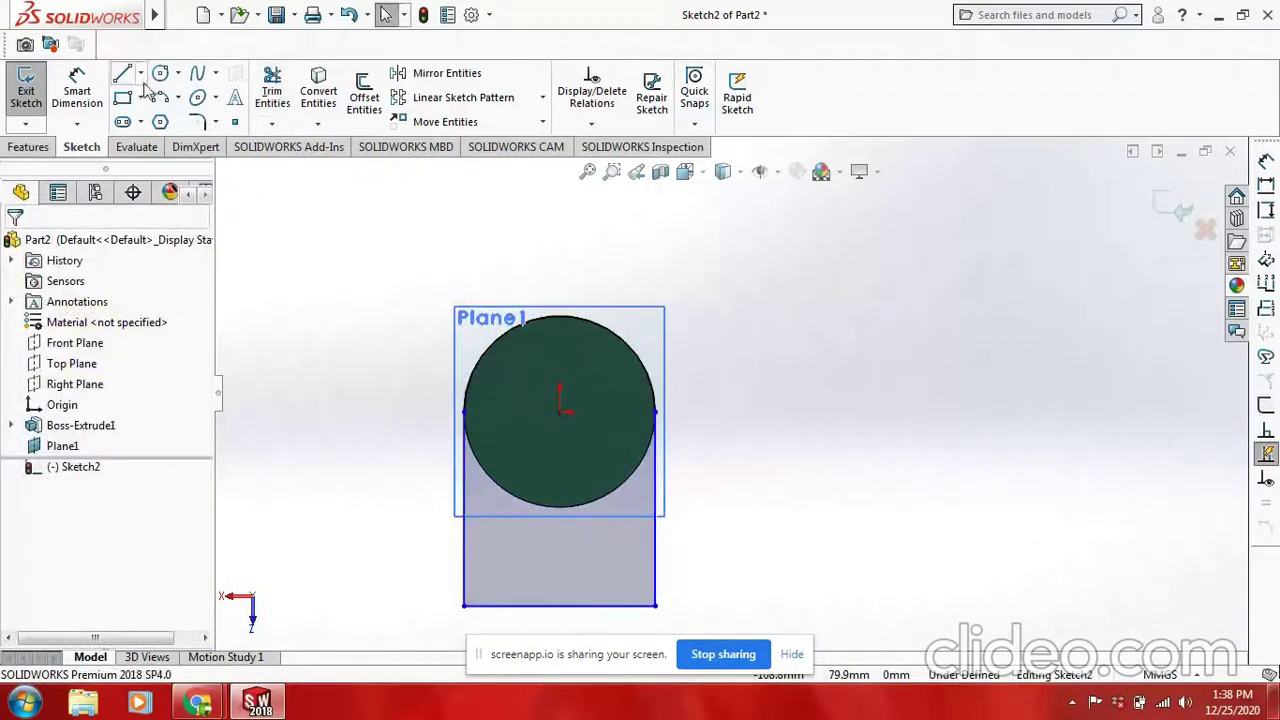
Dimension the box's left side to a 35 mm height.
{"action": "left_click", "coordinate": [77, 90]}
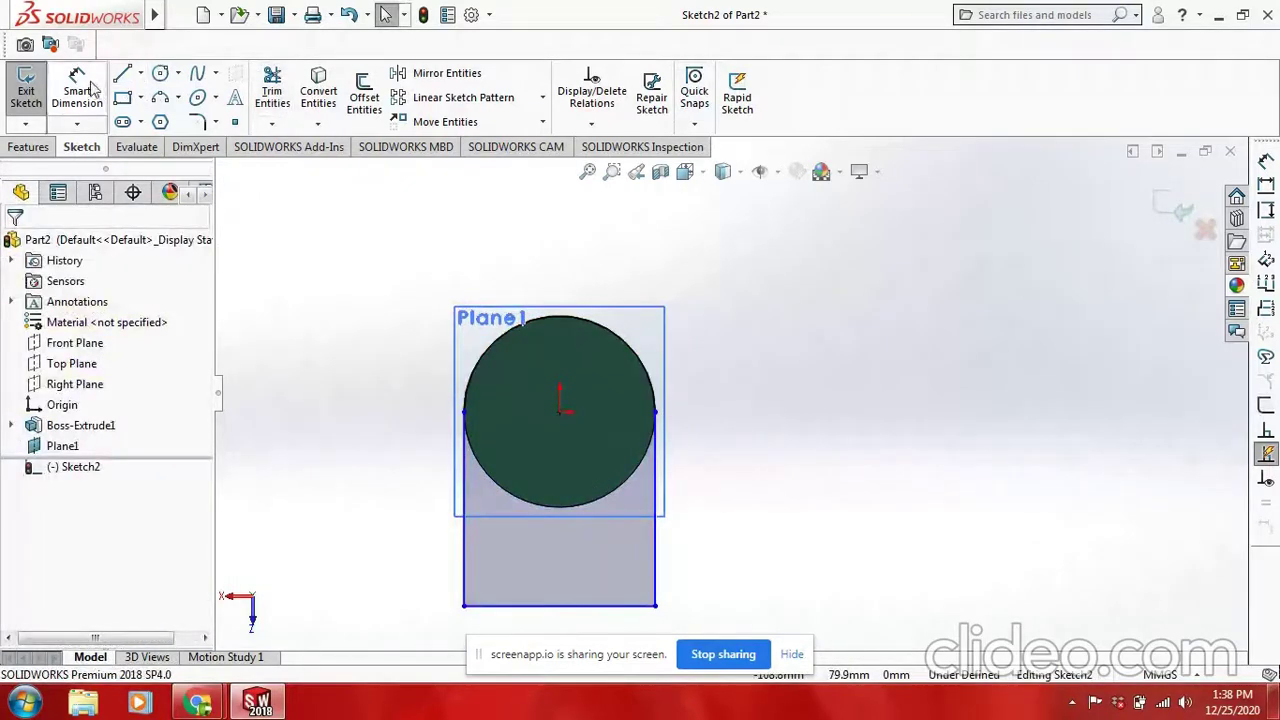
{"action": "left_click", "coordinate": [466, 558]}
{"action": "left_click", "coordinate": [410, 541]}
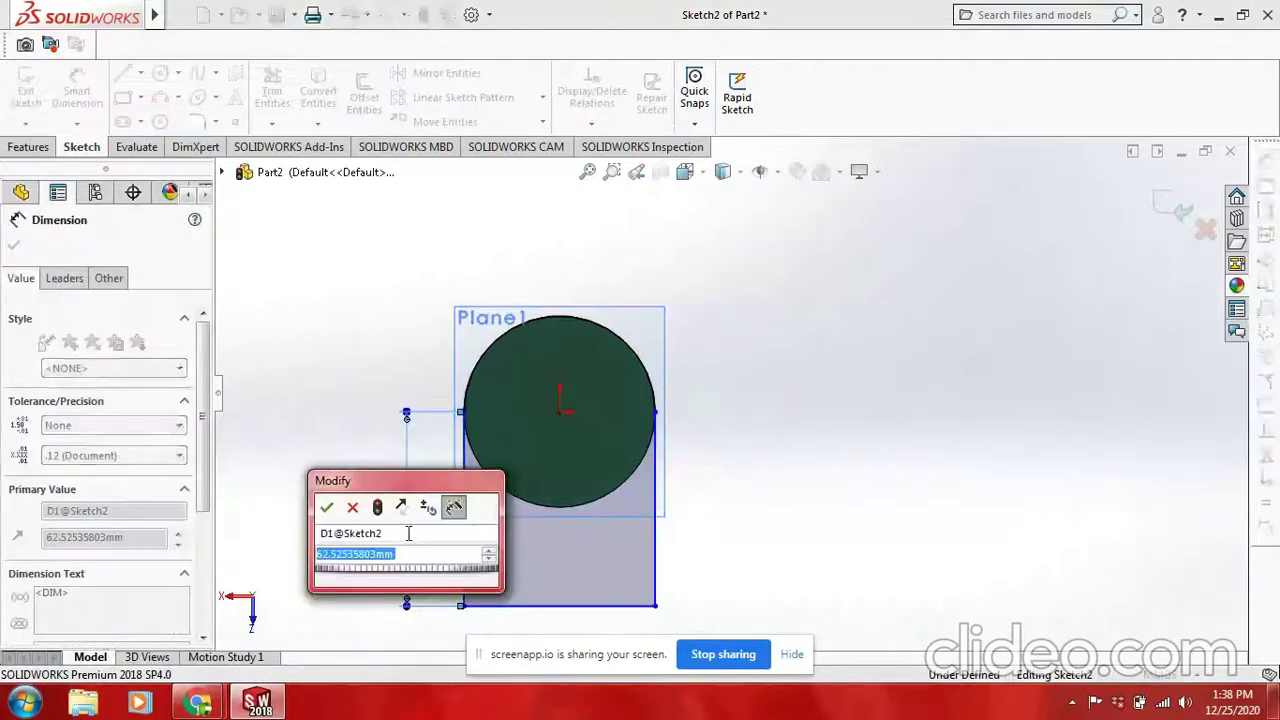
{"action": "type", "text": "35"}
{"action": "key", "text": "Return"}
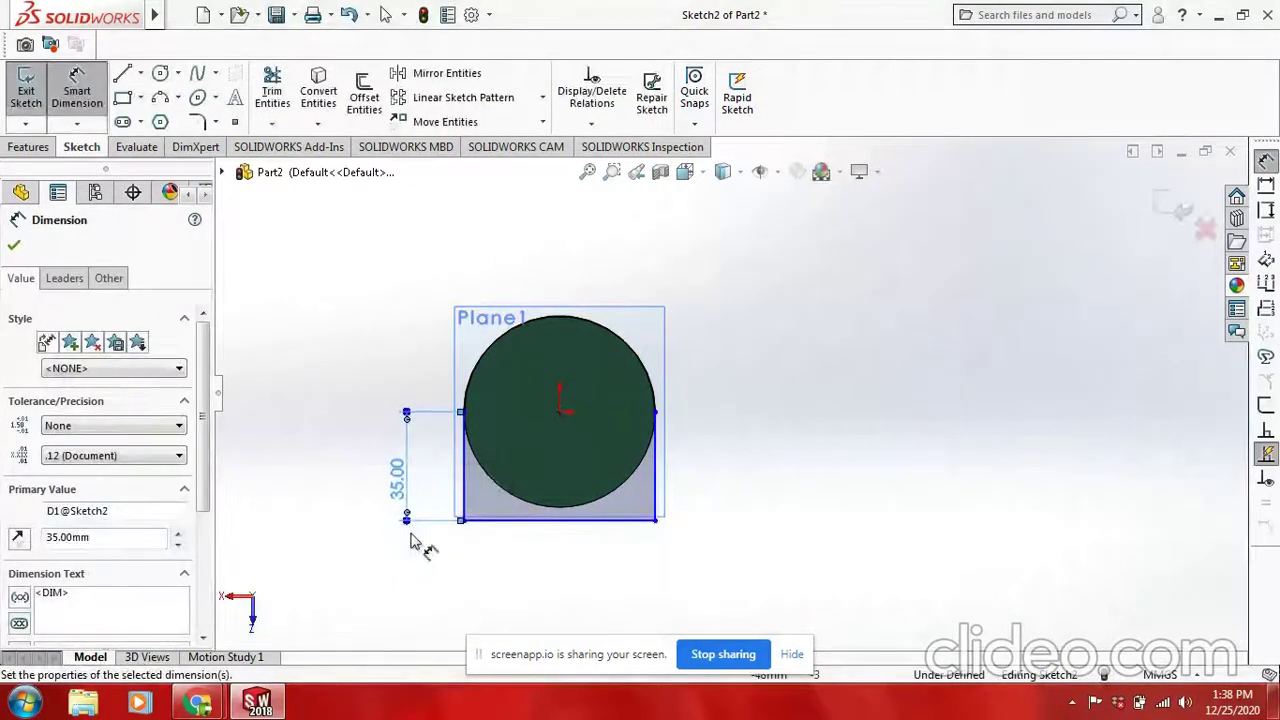
Add the 61.44 width dimension across the bottom, trying 60 then undoing back to 61.44.
{"action": "left_click", "coordinate": [578, 520]}
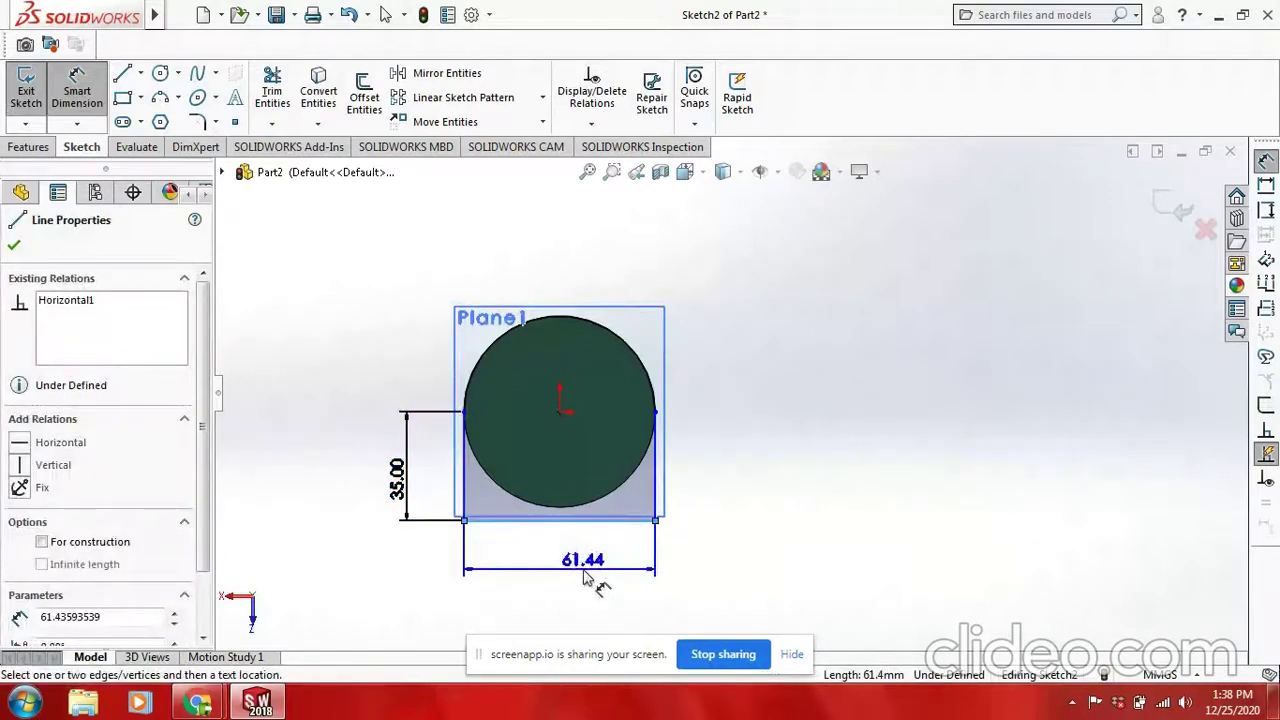
{"action": "key", "text": "Escape"}
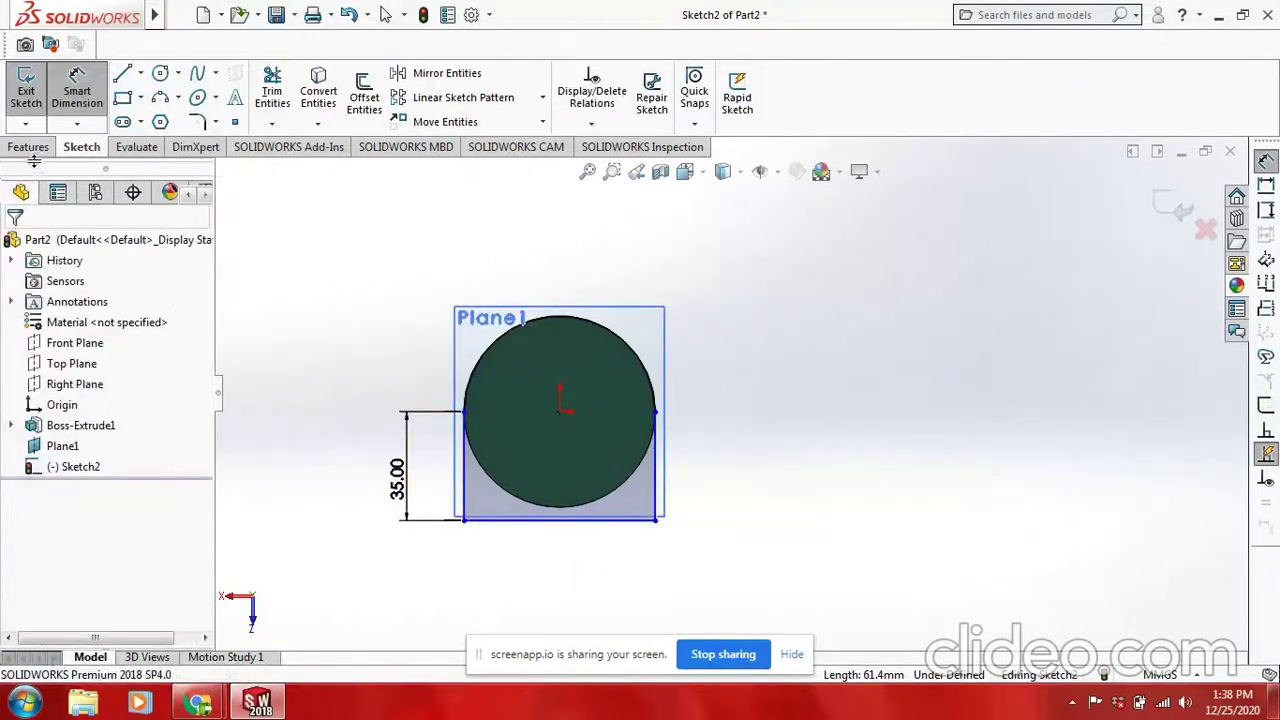
{"action": "left_click", "coordinate": [588, 528]}
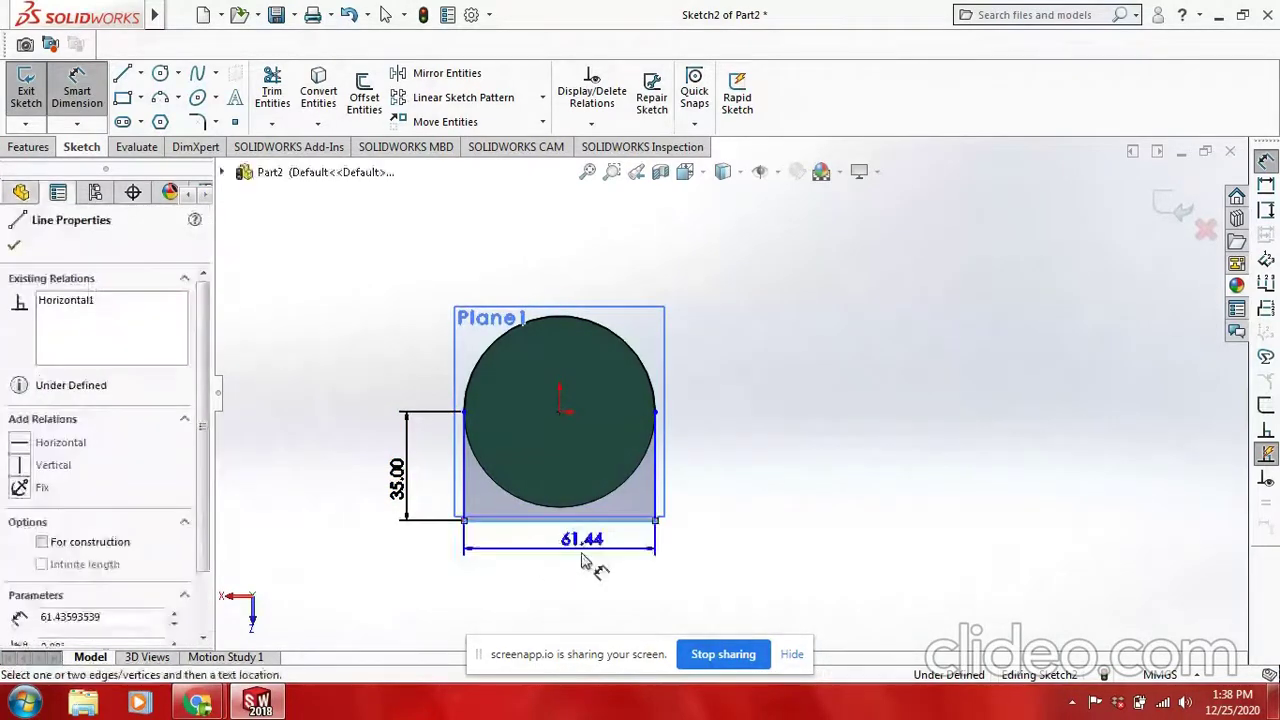
{"action": "left_click", "coordinate": [588, 595]}
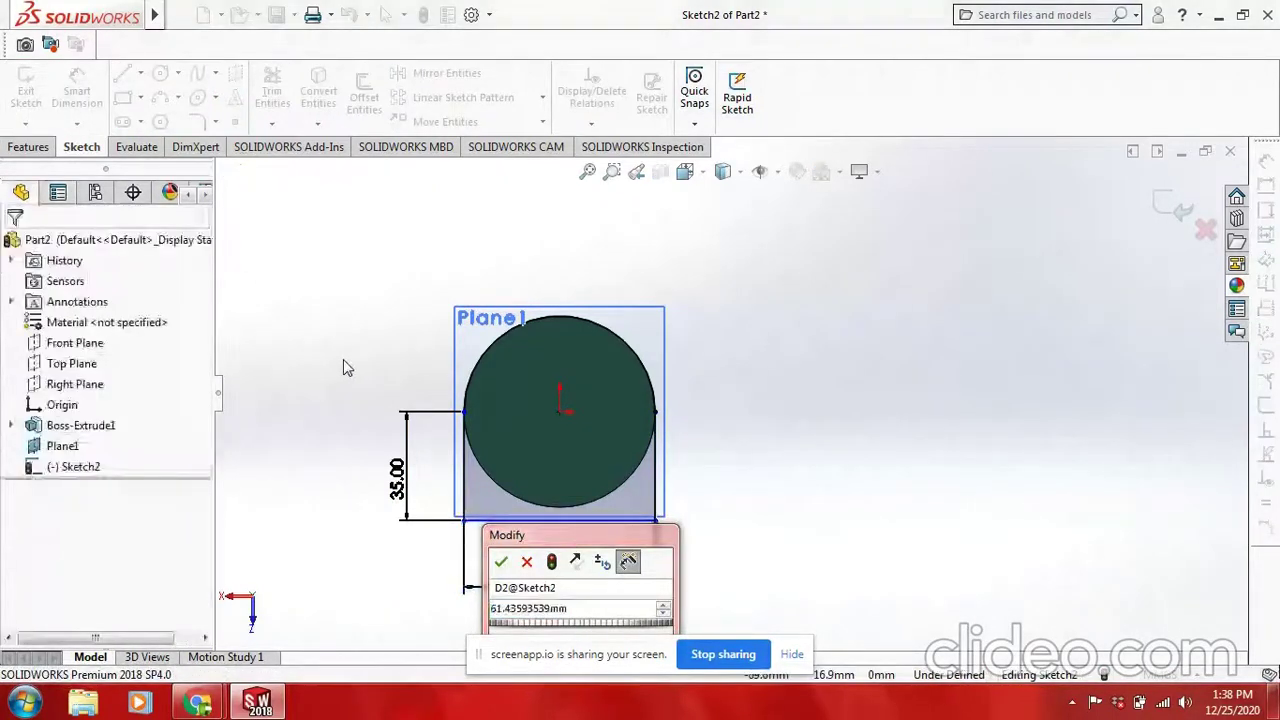
{"action": "left_click", "coordinate": [503, 563]}
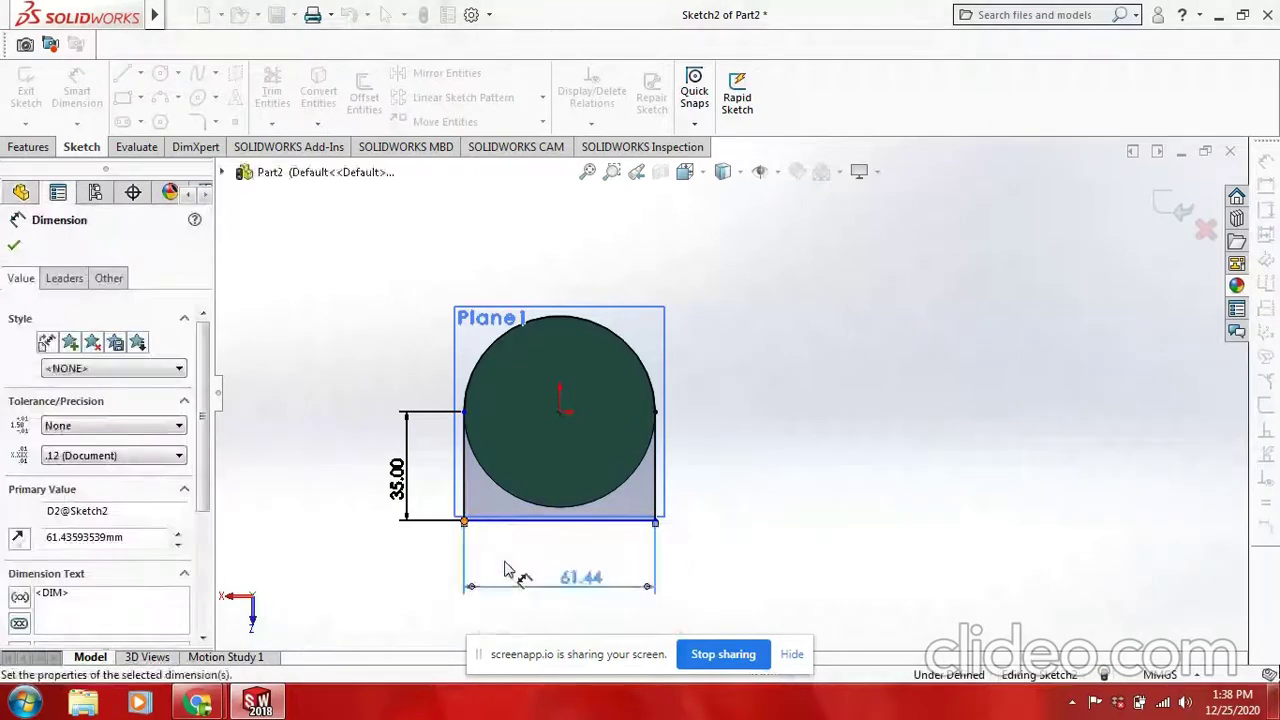
{"action": "double_click", "coordinate": [567, 580]}
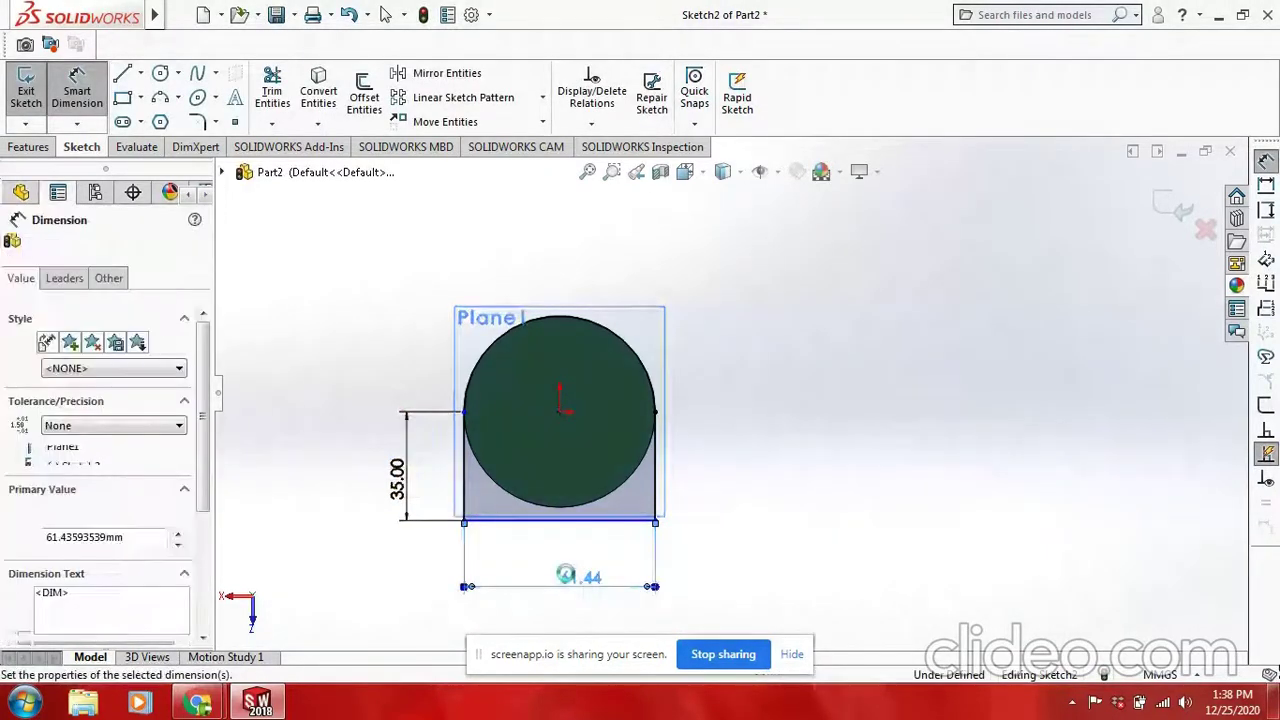
{"action": "type", "text": "60"}
{"action": "key", "text": "Return"}
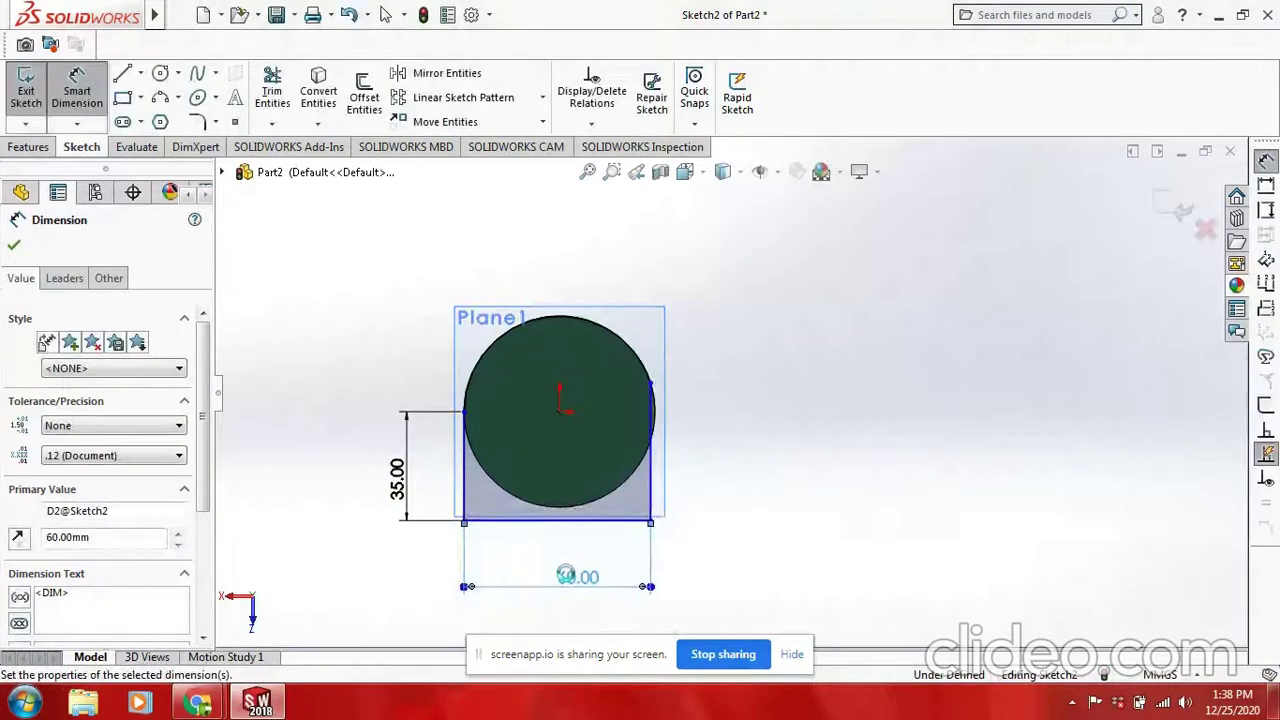
{"action": "key", "text": "ctrl+z"}
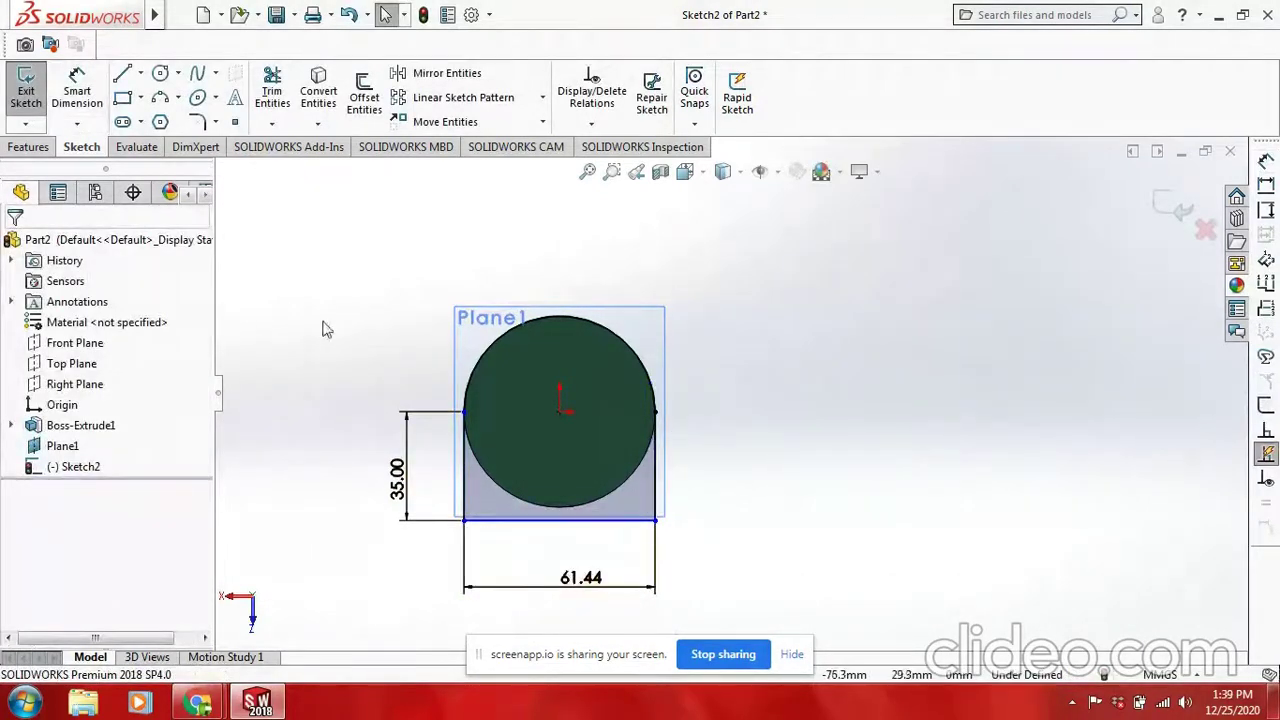
From a Dimetric view, extrude Sketch2's rectangle 20 mm blind as Boss-Extrude2.
{"action": "key", "text": "space"}
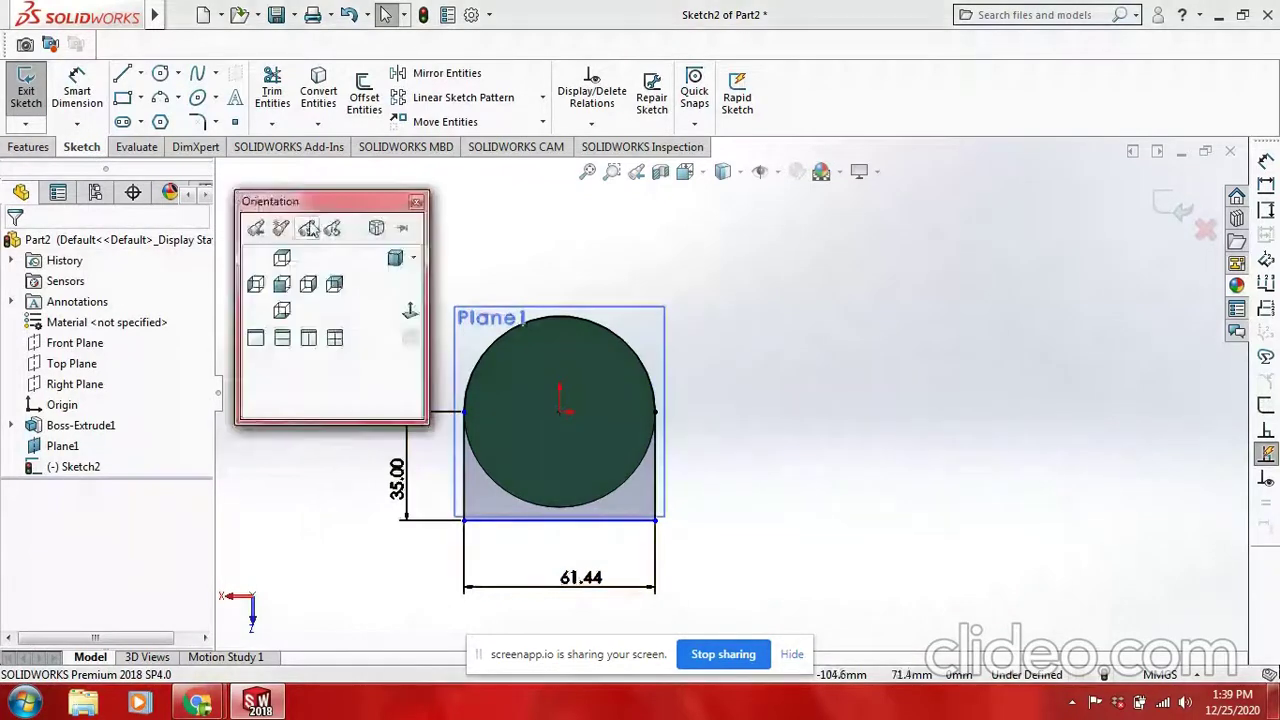
{"action": "left_click", "coordinate": [392, 258]}
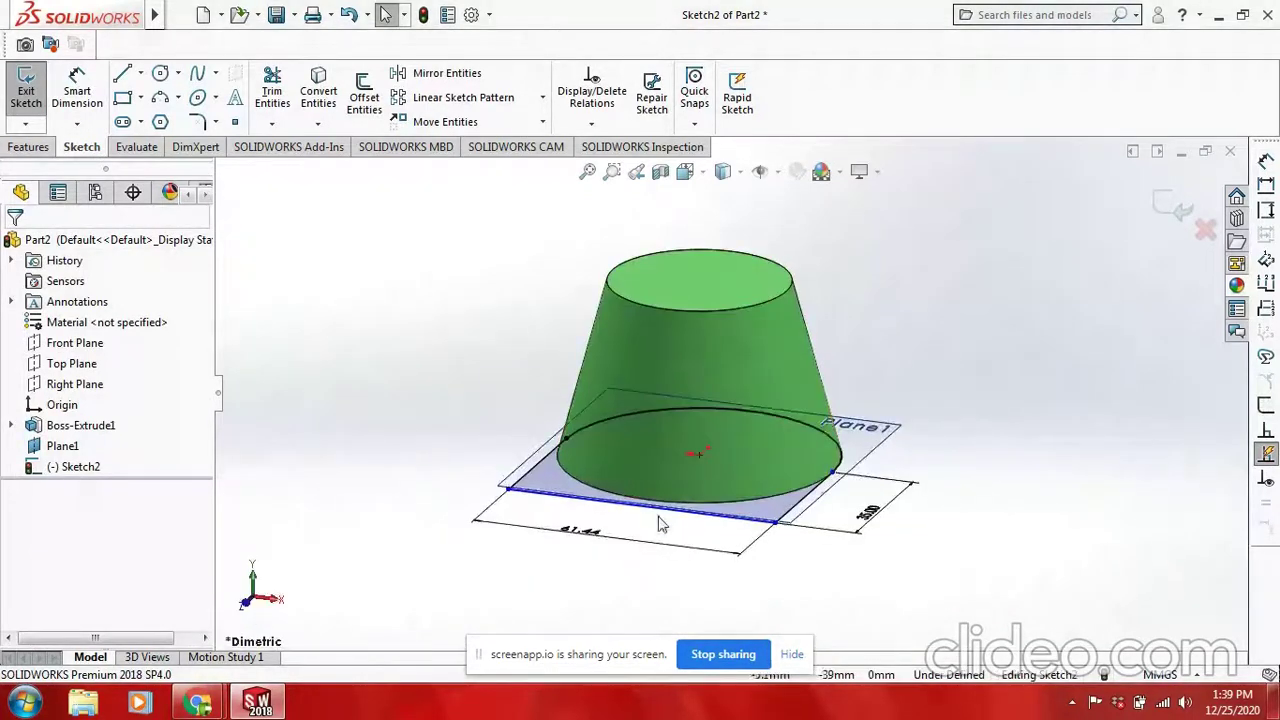
{"action": "scroll", "coordinate": [877, 508], "scroll_direction": "up", "scroll_amount": 2}
{"action": "scroll", "coordinate": [895, 428], "scroll_direction": "down", "scroll_amount": 2}
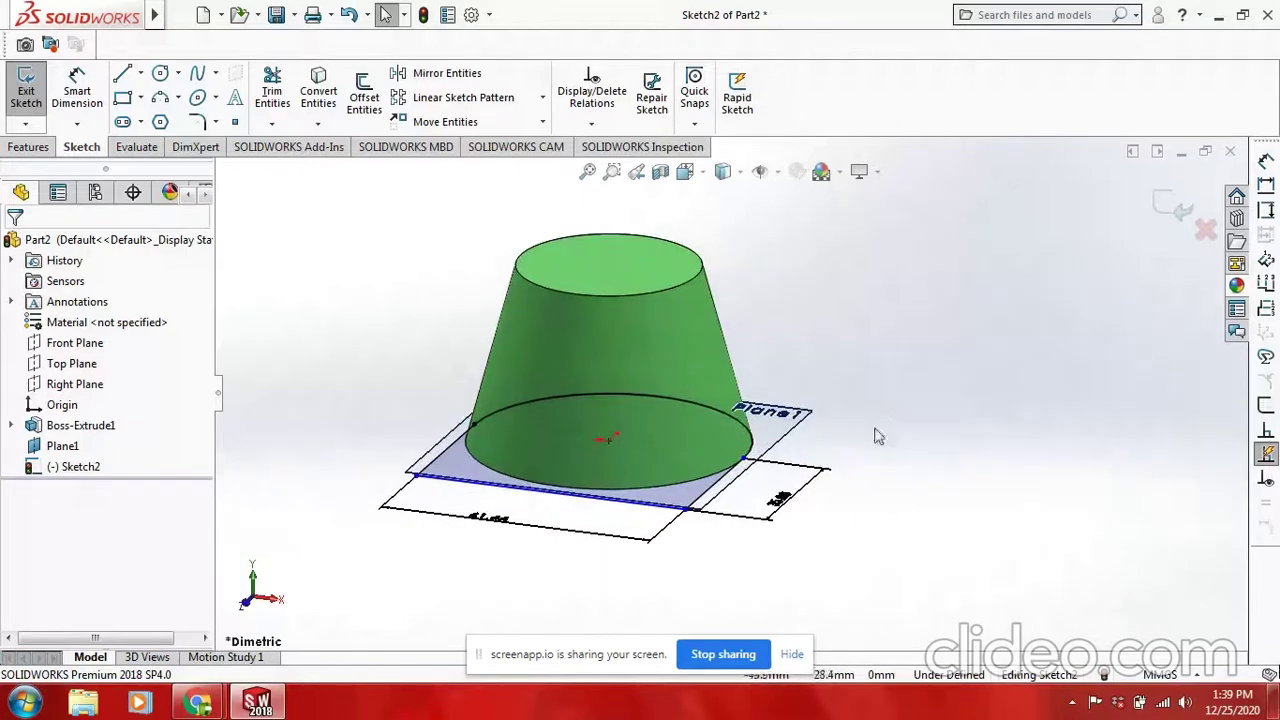
{"action": "key", "text": "space"}
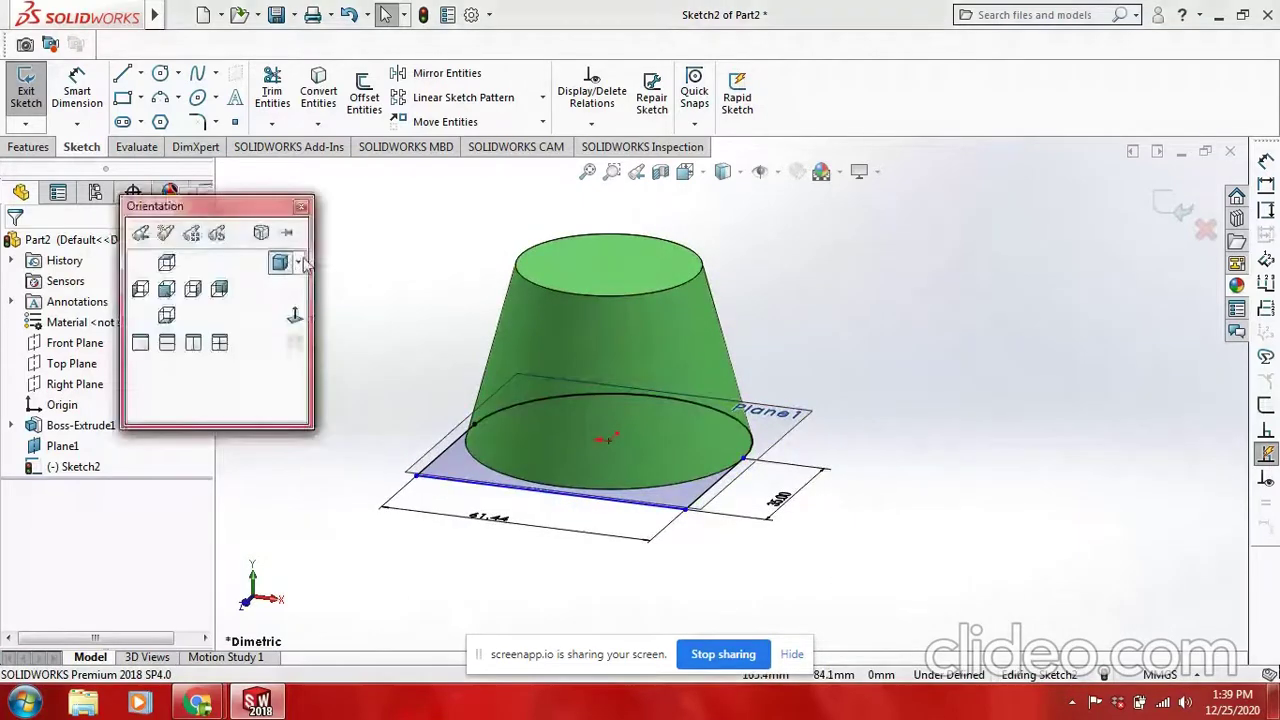
{"action": "left_click", "coordinate": [12, 147]}
{"action": "left_click", "coordinate": [34, 90]}
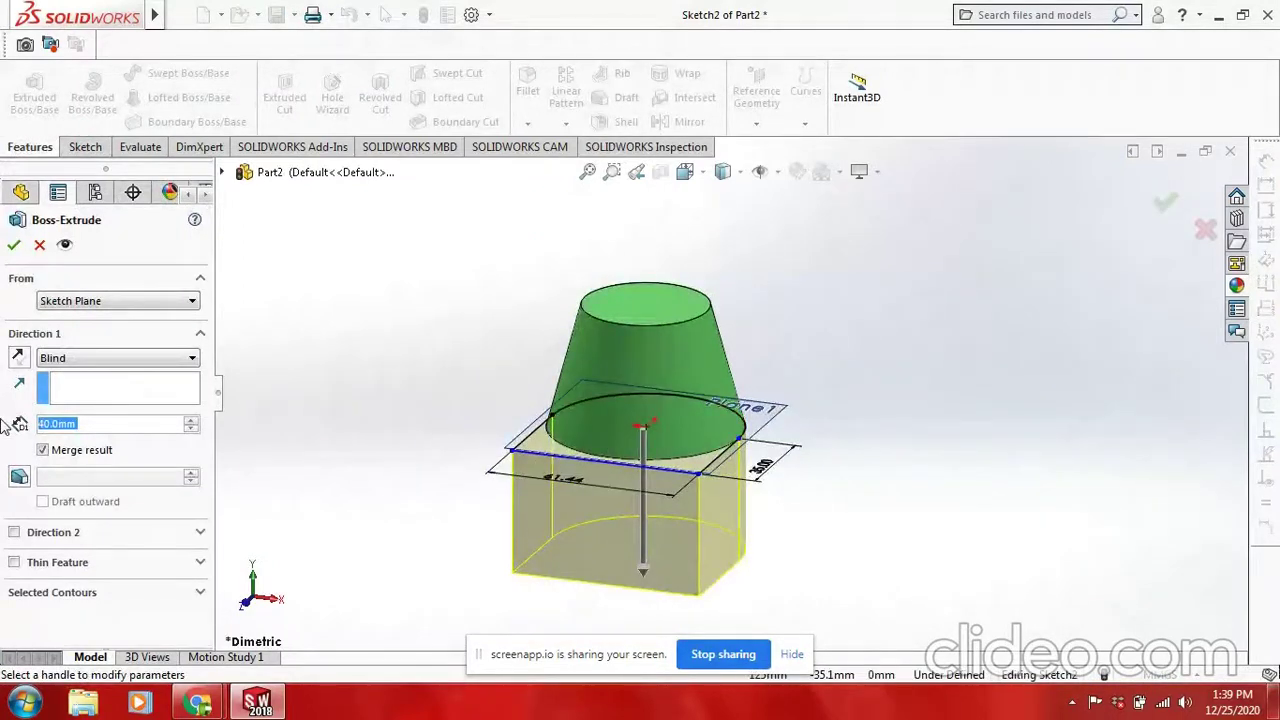
{"action": "type", "text": "20"}
{"action": "key", "text": "Return"}
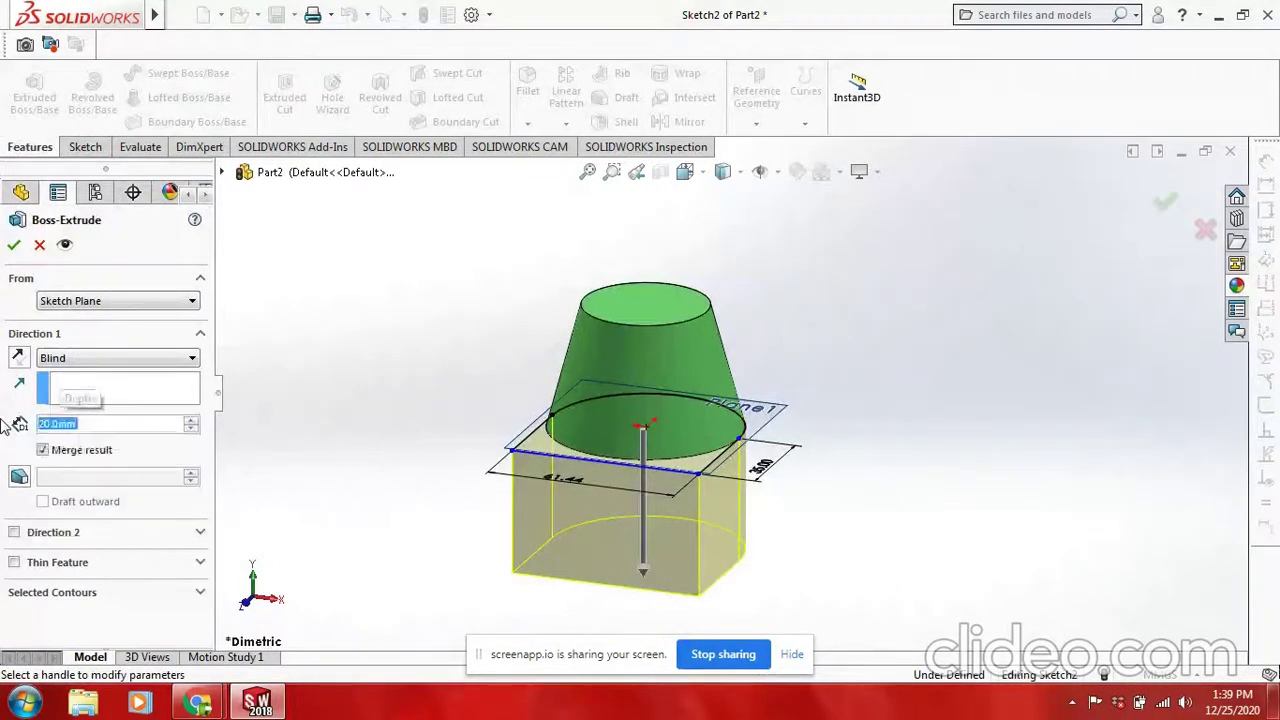
{"action": "left_click", "coordinate": [14, 246]}
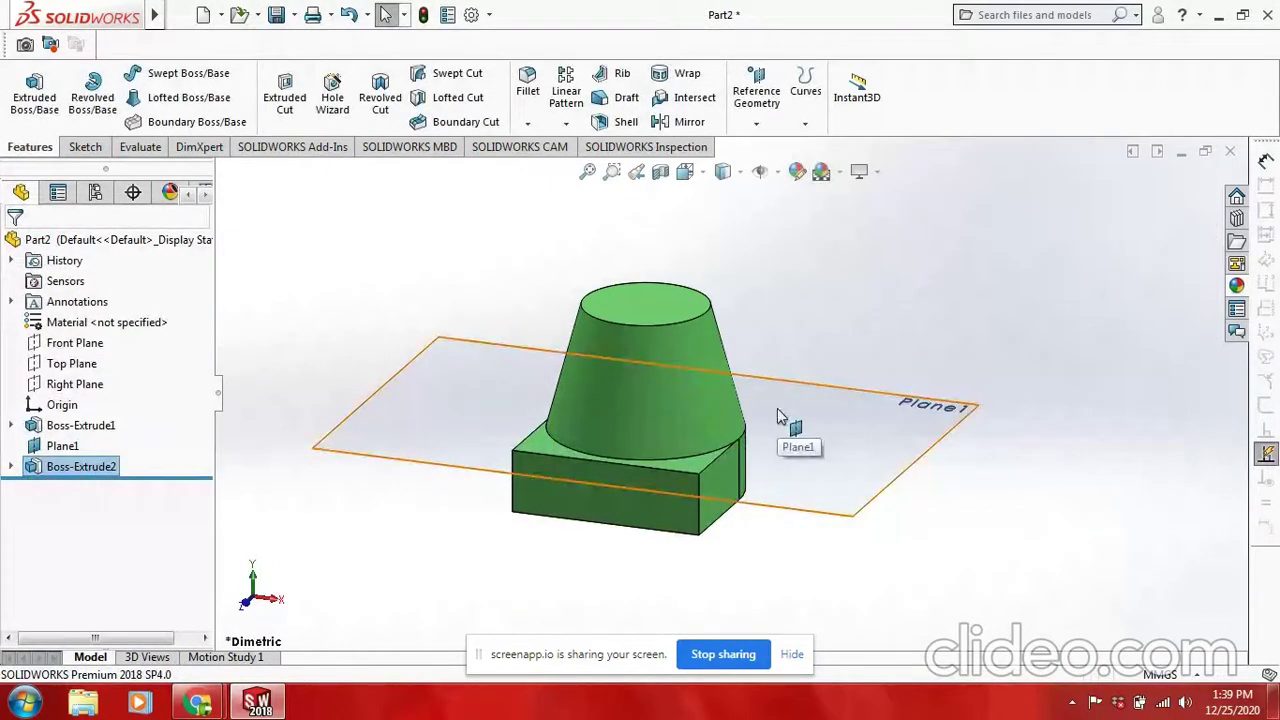
{"action": "scroll", "coordinate": [777, 408], "scroll_direction": "up", "scroll_amount": 2}
{"action": "scroll", "coordinate": [757, 408], "scroll_direction": "down", "scroll_amount": 2}
Sketch a circle on the boss's flat top face and dimension it to 20 mm diameter.
{"action": "left_click", "coordinate": [679, 291]}
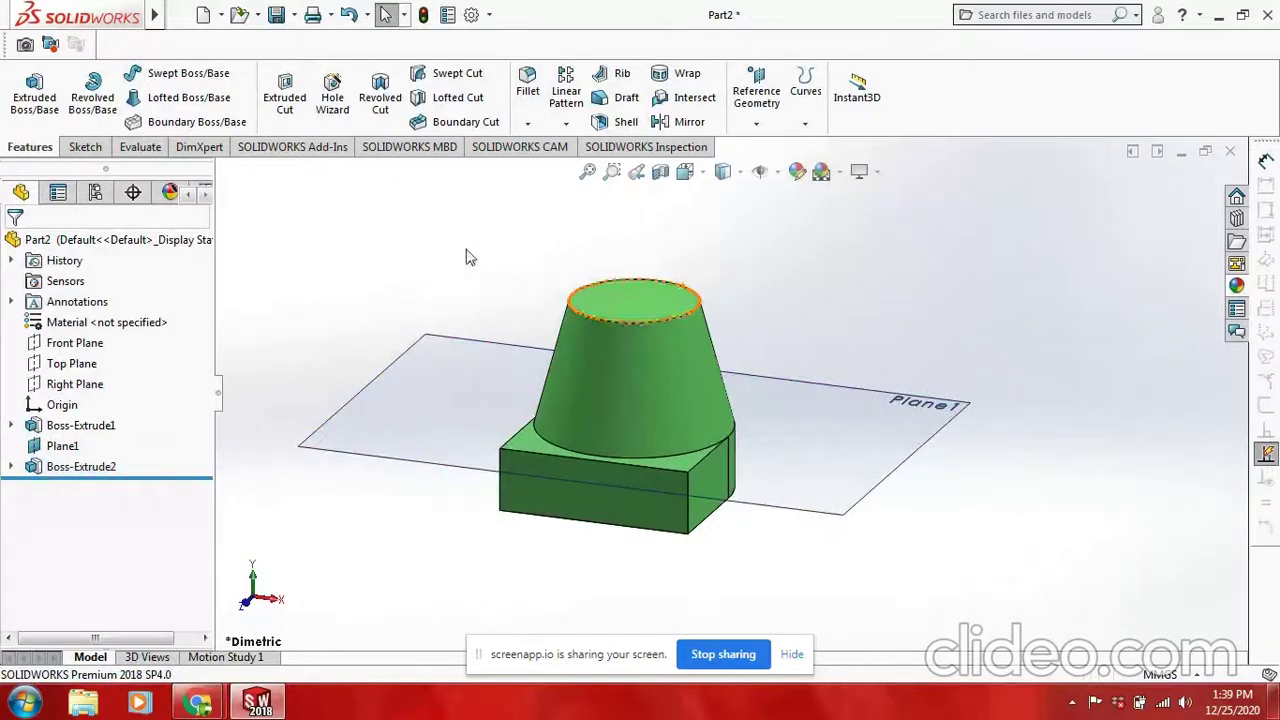
{"action": "left_click", "coordinate": [657, 298]}
{"action": "left_click", "coordinate": [737, 243]}
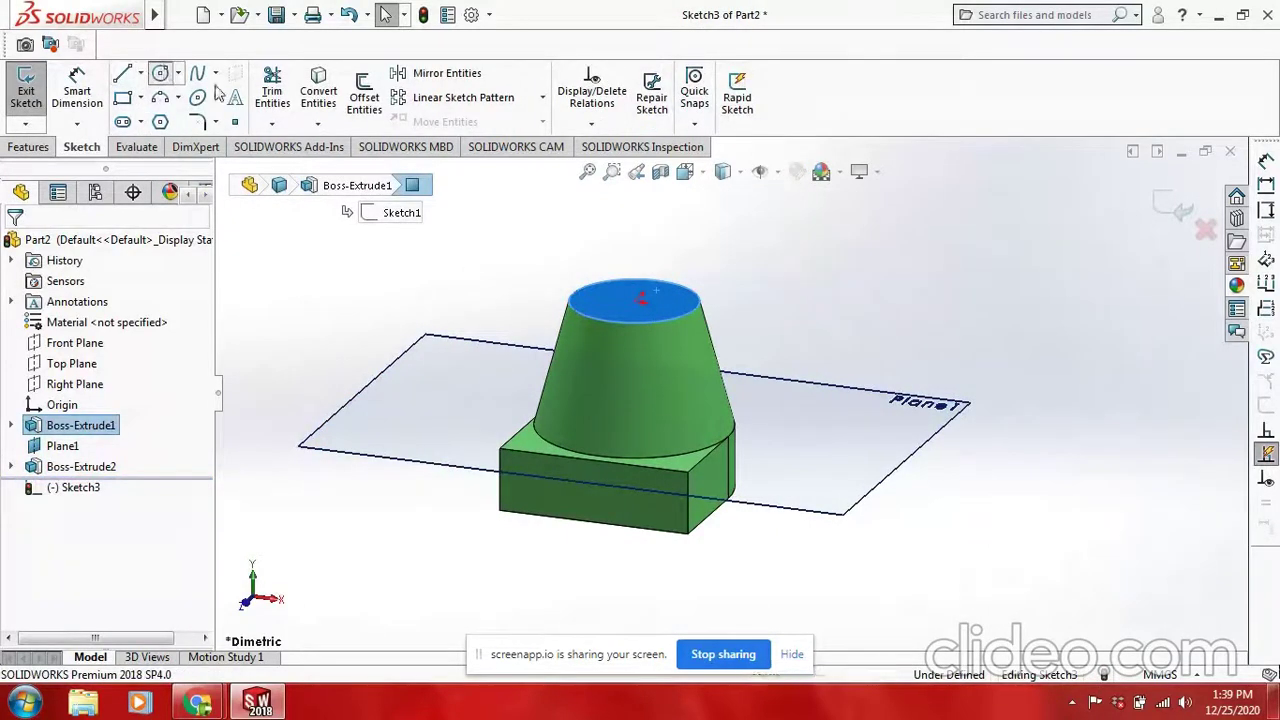
{"action": "left_click", "coordinate": [160, 73]}
{"action": "scroll", "coordinate": [584, 245], "scroll_direction": "down", "scroll_amount": 2}
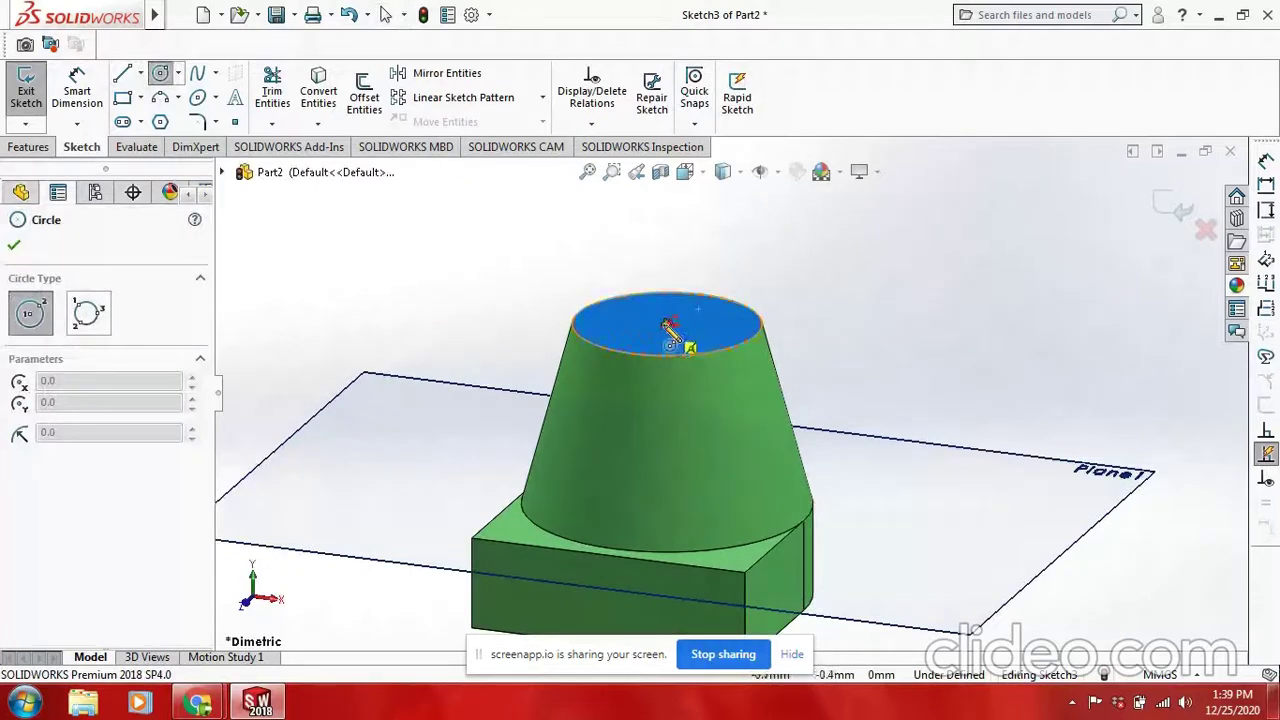
{"action": "left_click", "coordinate": [666, 324]}
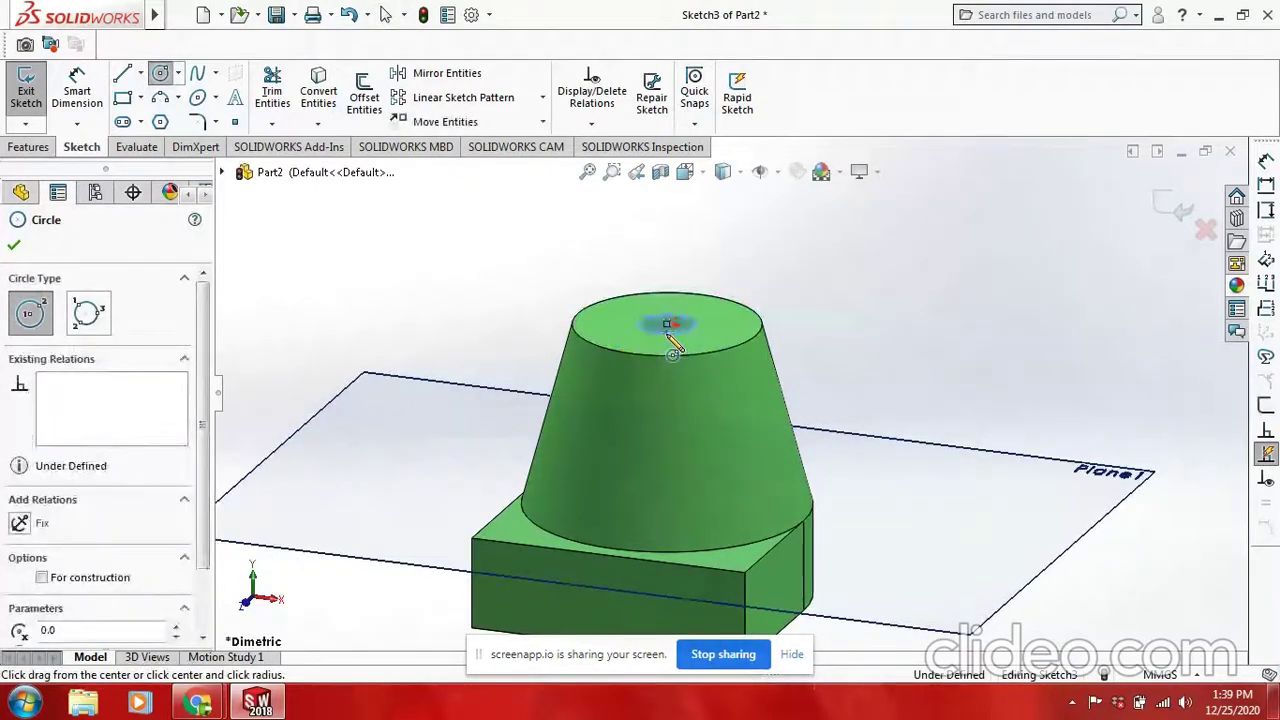
{"action": "left_click", "coordinate": [673, 345]}
{"action": "left_click", "coordinate": [77, 90]}
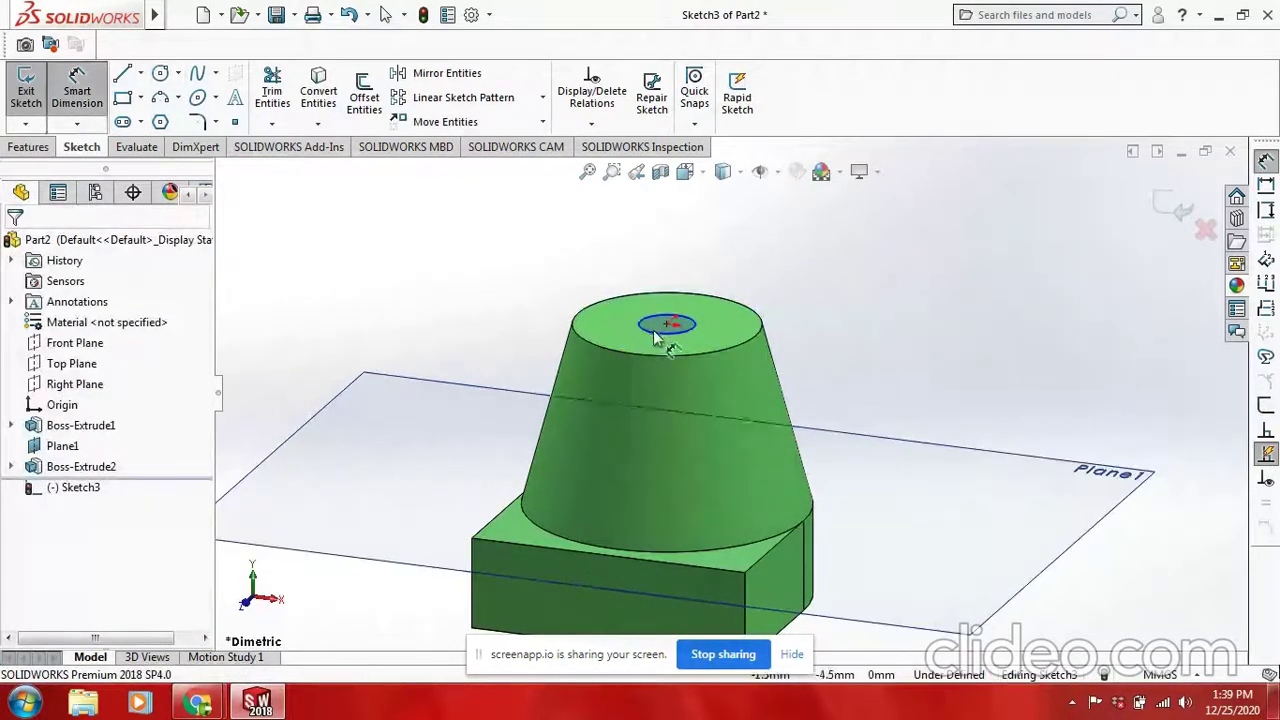
{"action": "left_click", "coordinate": [656, 340]}
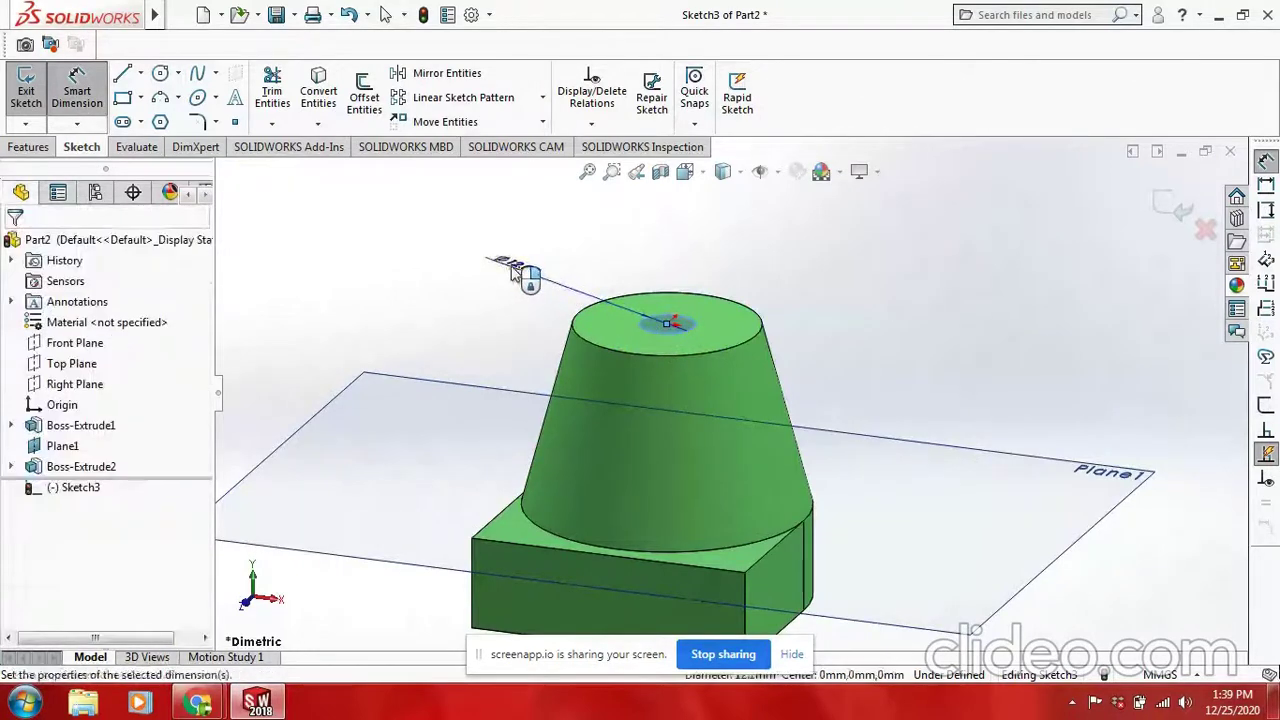
{"action": "left_click", "coordinate": [512, 266]}
{"action": "type", "text": "20"}
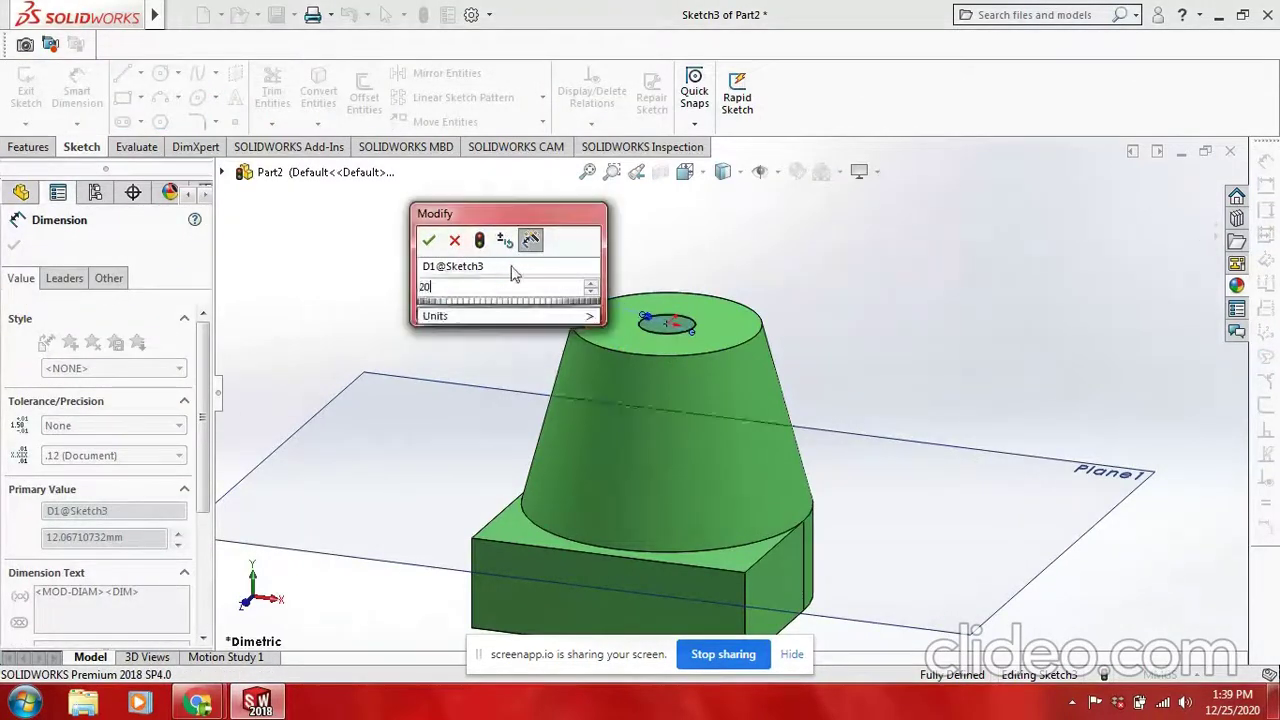
{"action": "key", "text": "Return"}
{"action": "key", "text": "Escape"}
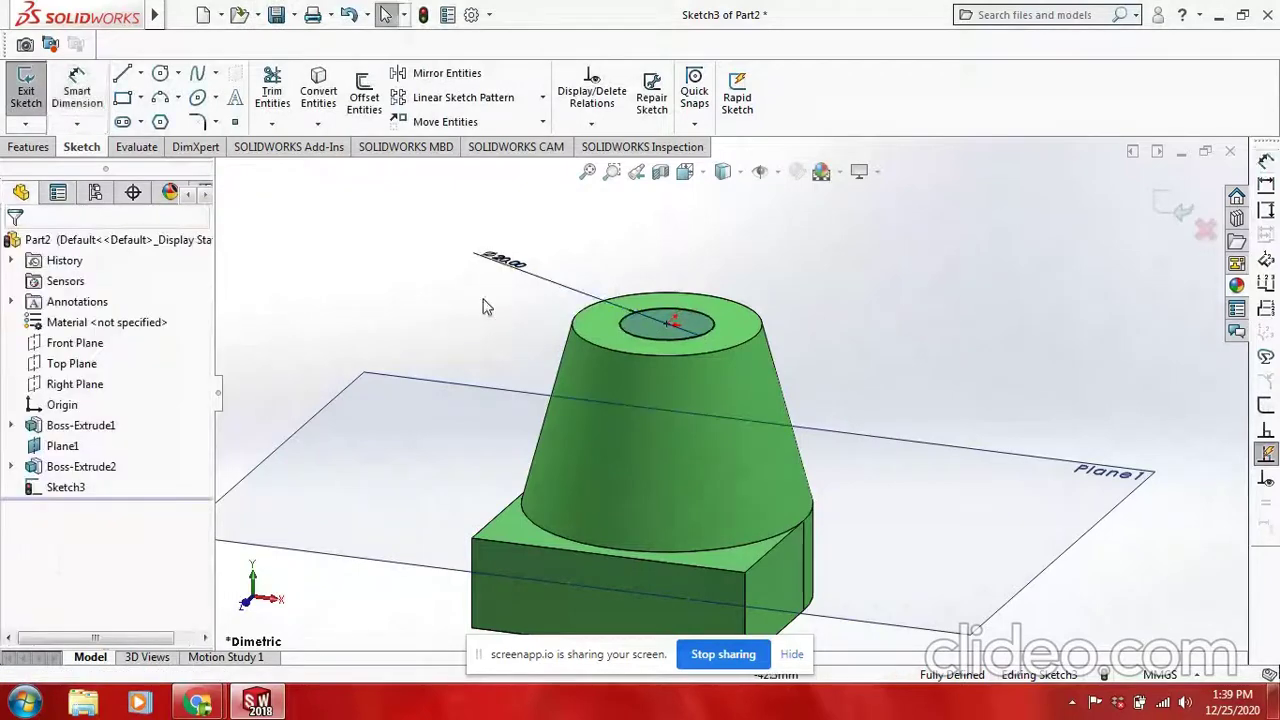
Extruded-cut the 20 mm circle Up To Next to bore the hole.
{"action": "left_click", "coordinate": [29, 147]}
{"action": "left_click", "coordinate": [284, 97]}
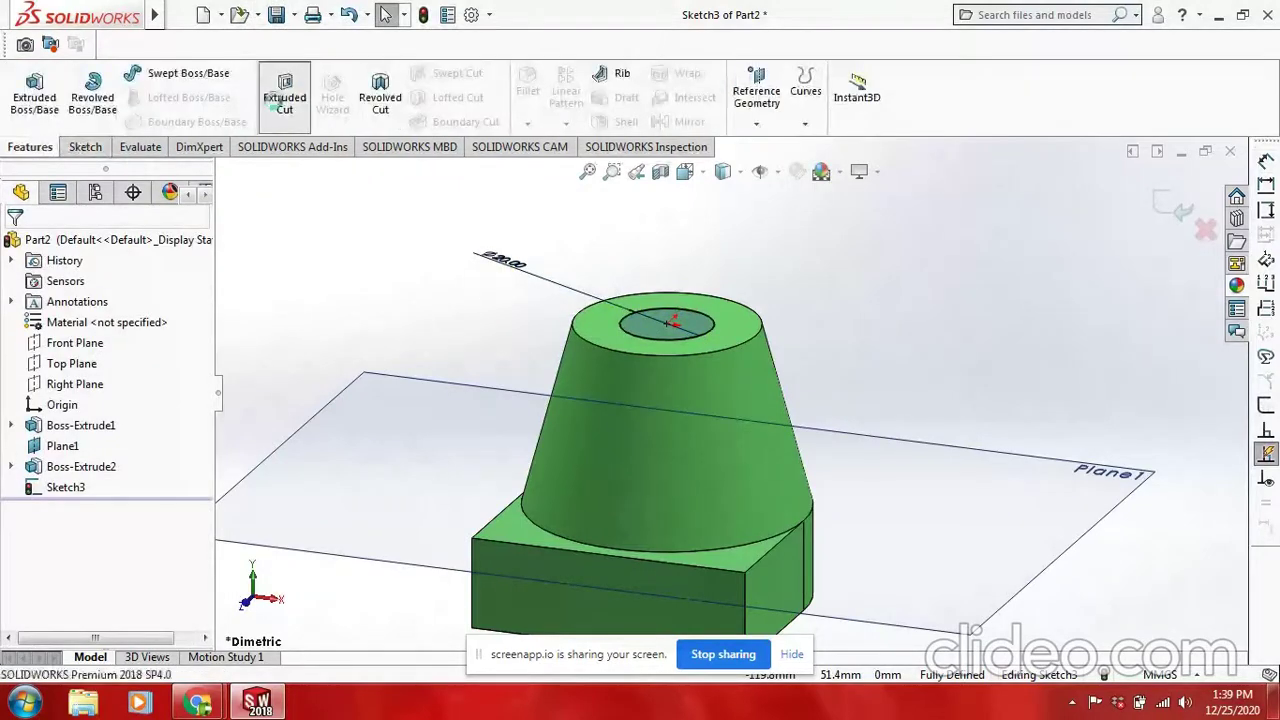
{"action": "key", "text": "f"}
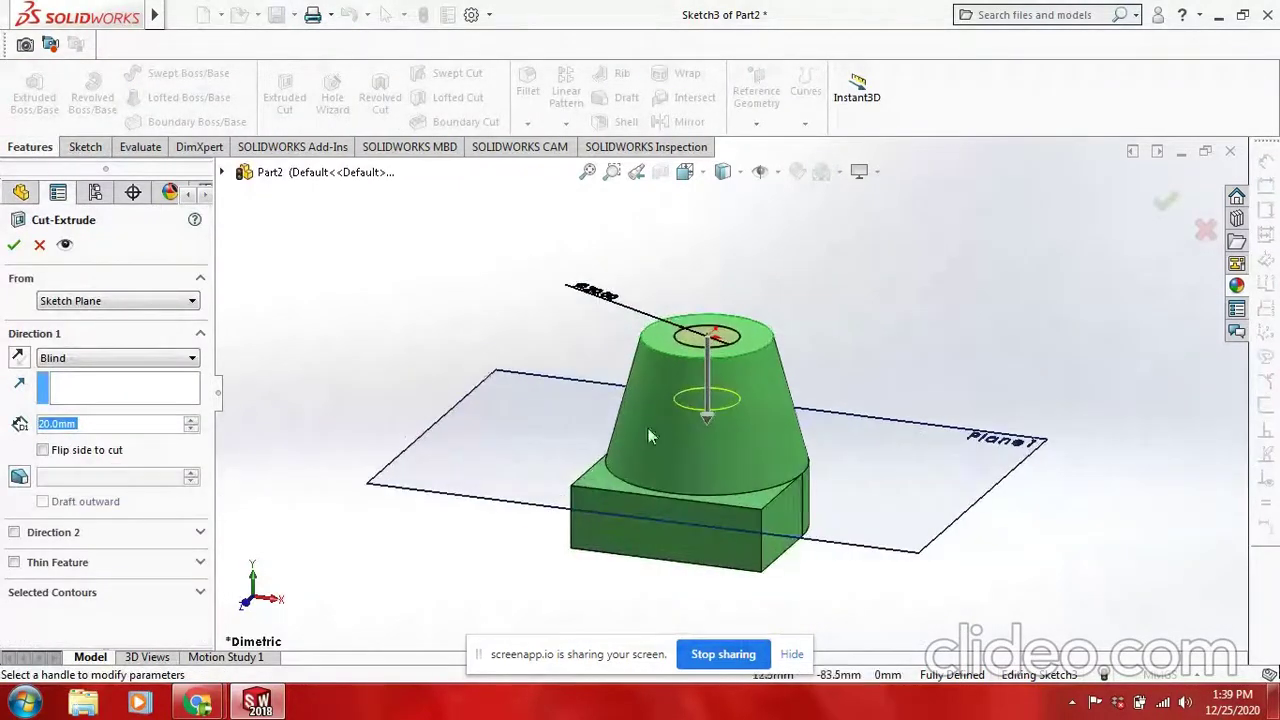
{"action": "left_click", "coordinate": [125, 360]}
{"action": "left_click", "coordinate": [119, 421]}
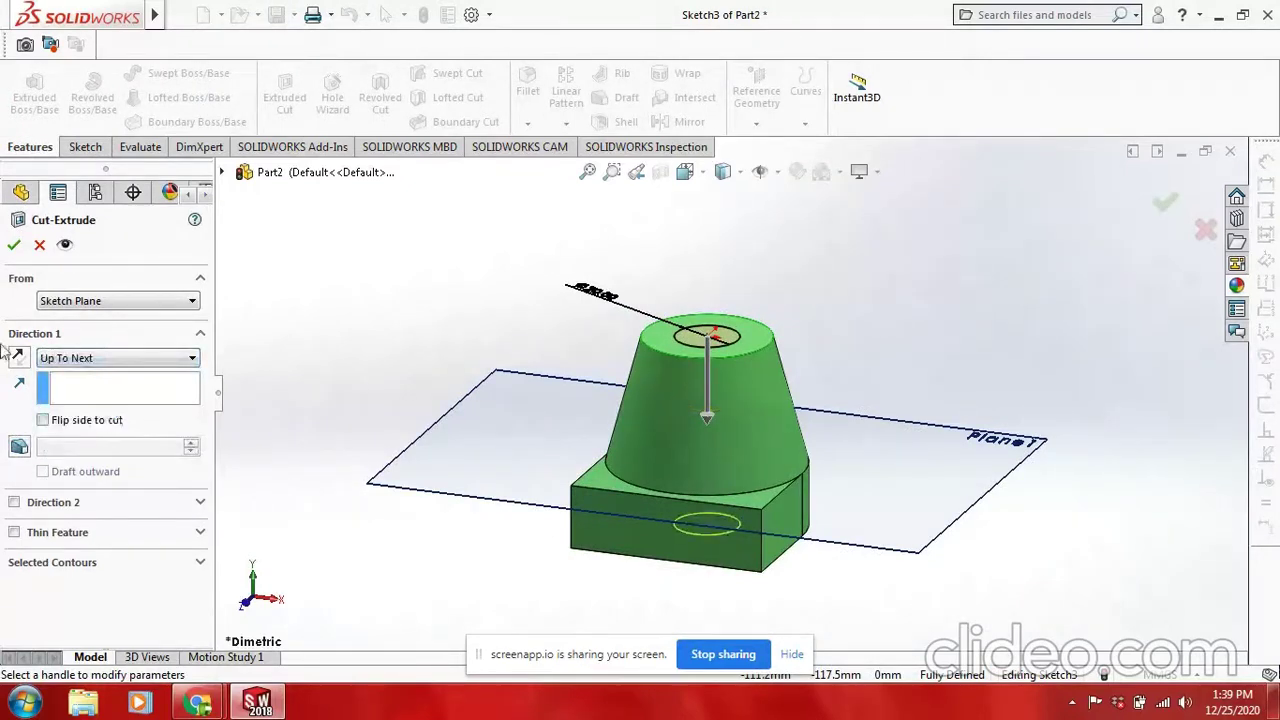
{"action": "left_click", "coordinate": [13, 244]}
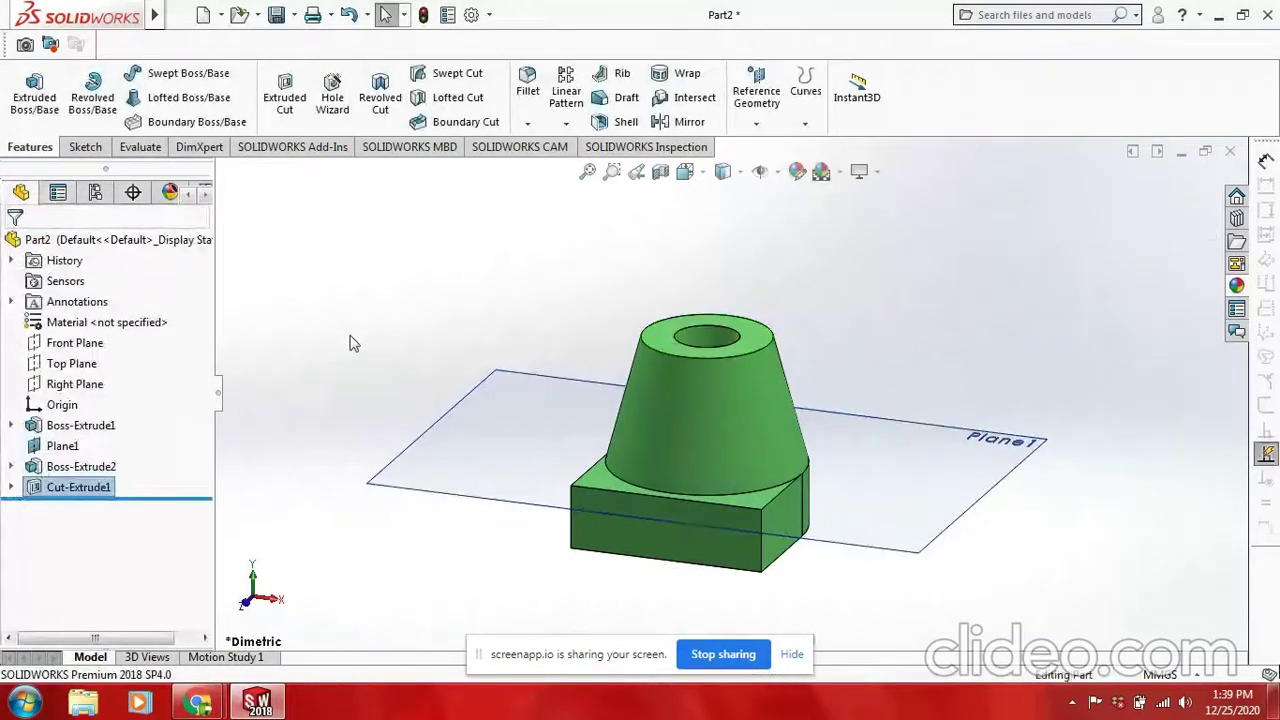
{"action": "right_click", "coordinate": [310, 228]}
{"action": "left_click", "coordinate": [380, 308]}
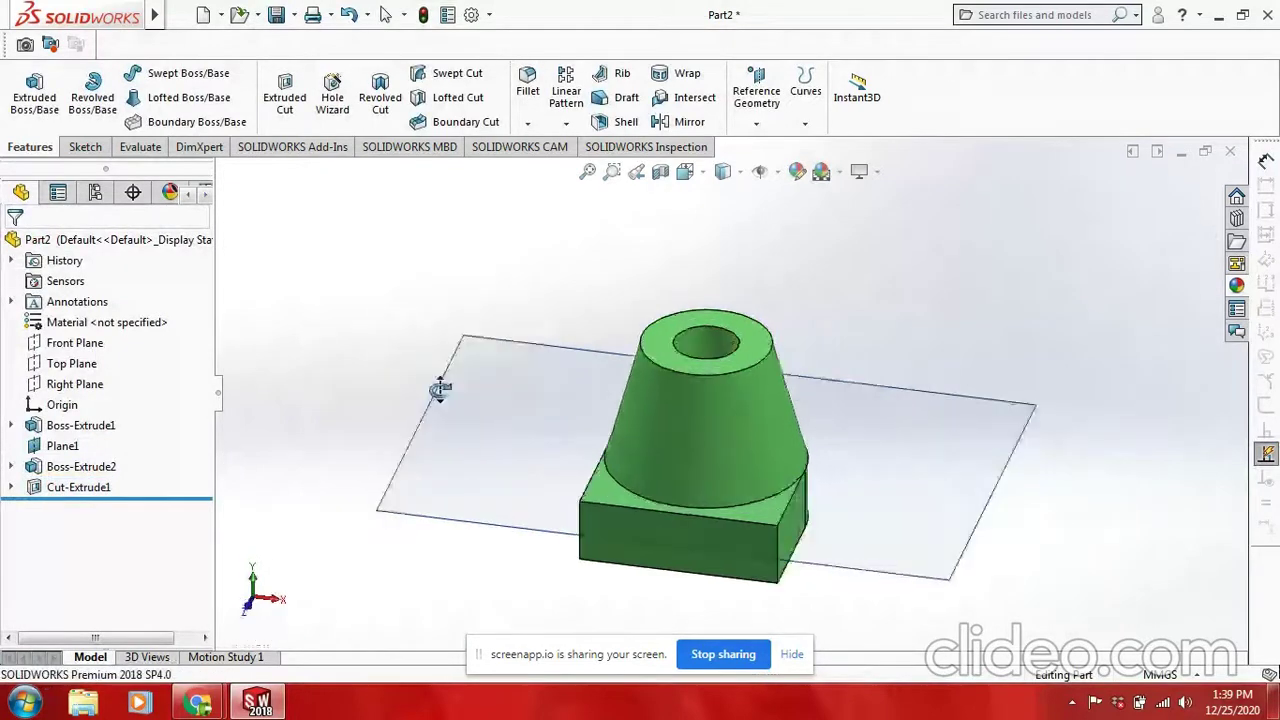
{"action": "mouse_move", "coordinate": [380, 310]}
{"action": "left_mouse_down"}
{"action": "mouse_move", "coordinate": [443, 622]}
{"action": "mouse_move", "coordinate": [437, 349]}
{"action": "mouse_move", "coordinate": [537, 309]}
{"action": "mouse_move", "coordinate": [636, 492]}
{"action": "mouse_move", "coordinate": [526, 594]}
{"action": "mouse_move", "coordinate": [666, 426]}
{"action": "mouse_move", "coordinate": [674, 543]}
{"action": "mouse_move", "coordinate": [749, 583]}
{"action": "mouse_move", "coordinate": [623, 523]}
{"action": "mouse_move", "coordinate": [621, 455]}
{"action": "left_mouse_up"}
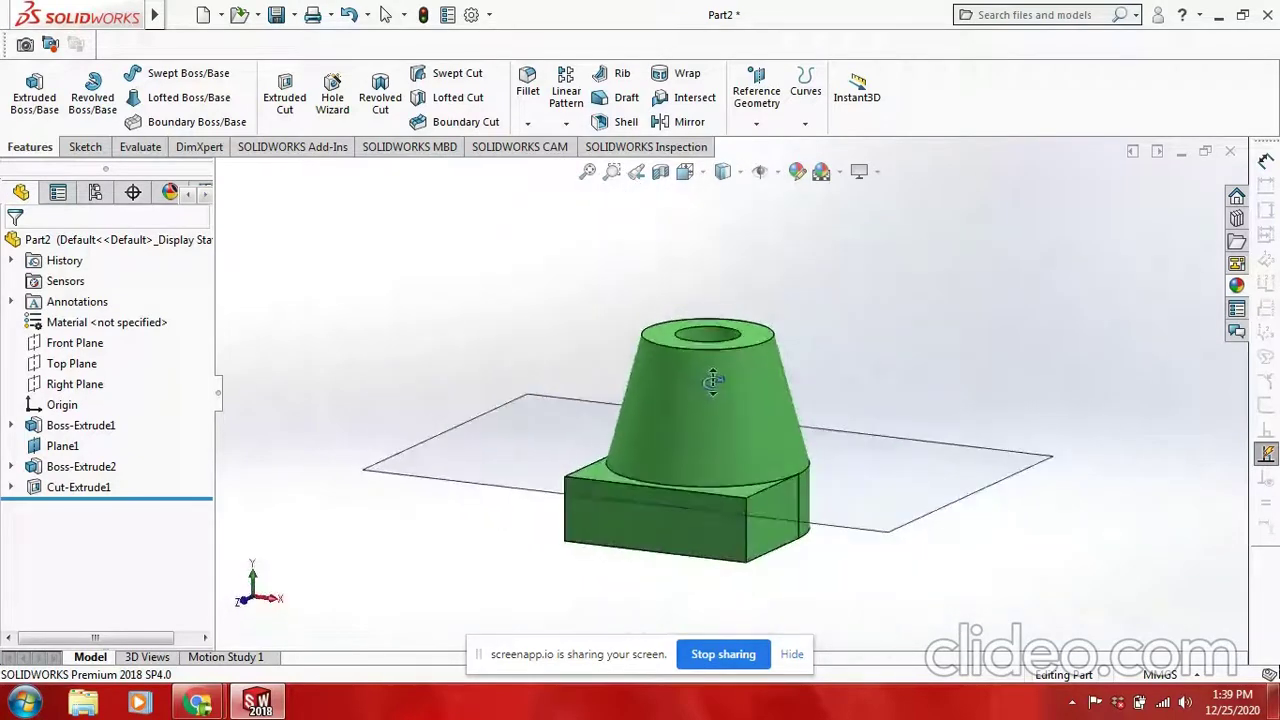
{"action": "scroll", "coordinate": [612, 462], "scroll_direction": "up", "scroll_amount": 2}
{"action": "scroll", "coordinate": [790, 450], "scroll_direction": "up", "scroll_amount": 2}
{"action": "scroll", "coordinate": [940, 375], "scroll_direction": "down", "scroll_amount": 2}
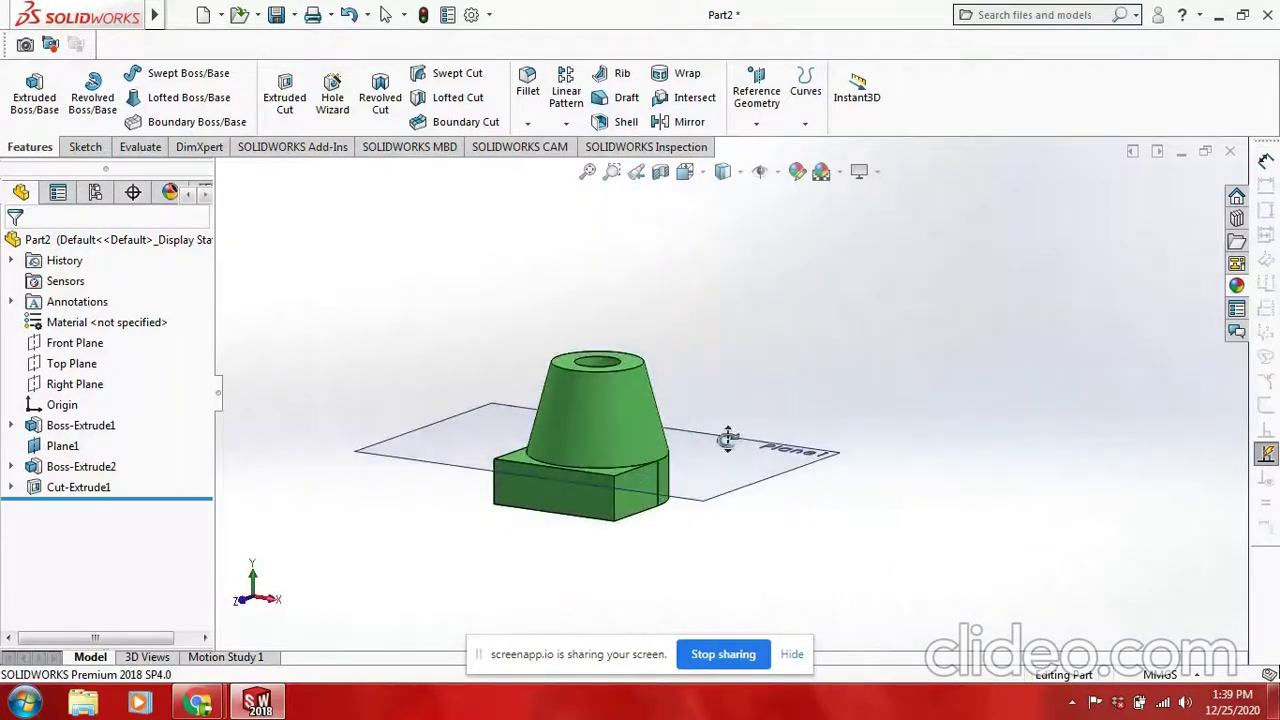
{"action": "scroll", "coordinate": [645, 490], "scroll_direction": "down", "scroll_amount": 1}
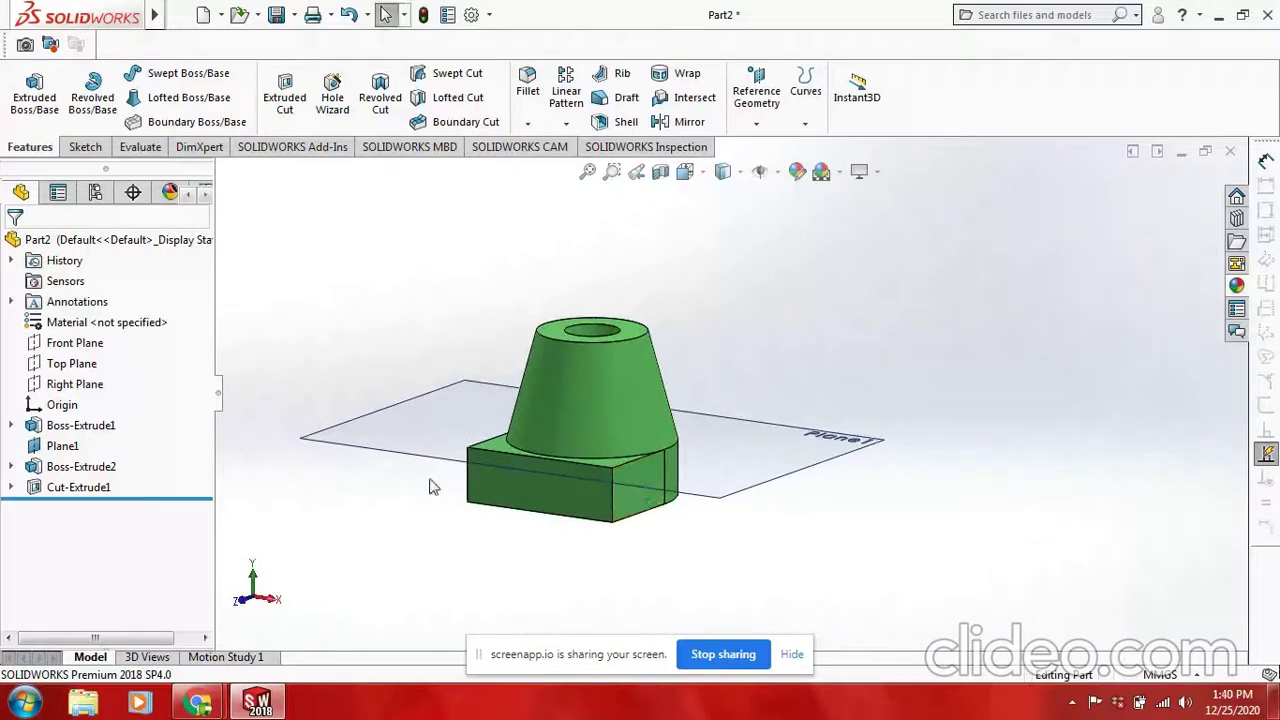
{"action": "mouse_move", "coordinate": [197, 703]}
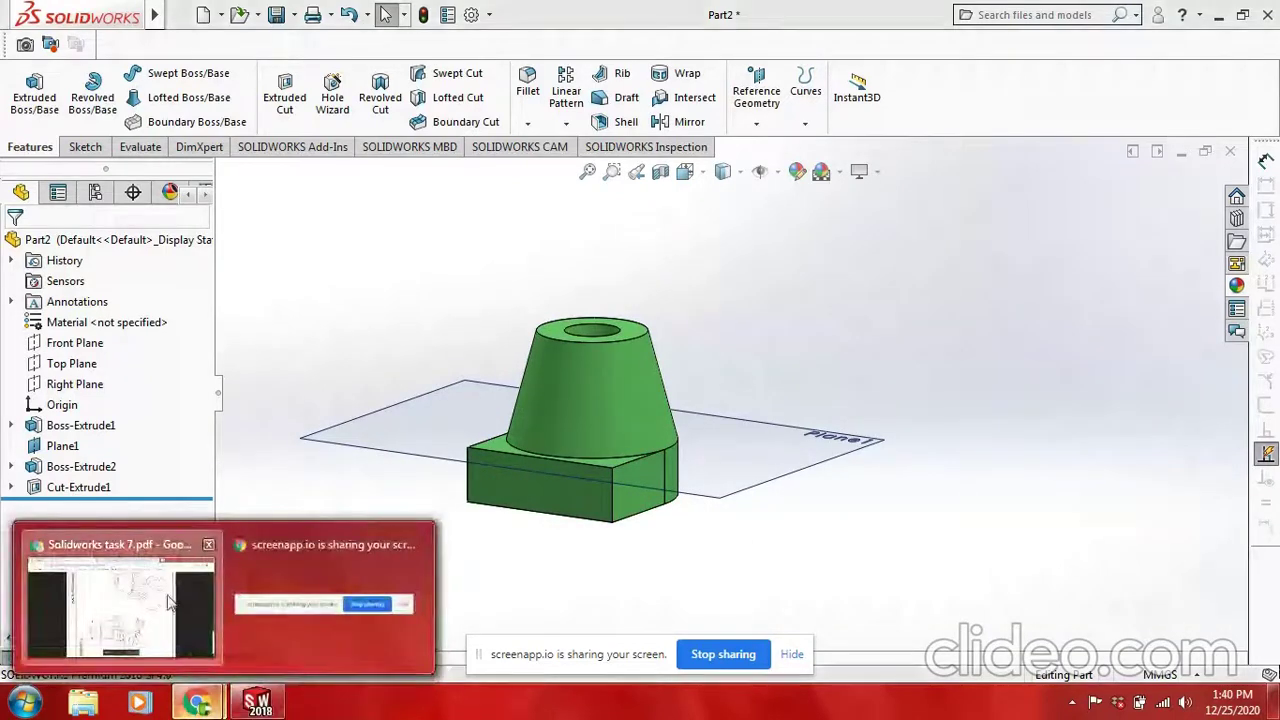
{"action": "left_click", "coordinate": [114, 594]}
{"action": "scroll", "coordinate": [685, 484], "scroll_direction": "down", "scroll_amount": 1}
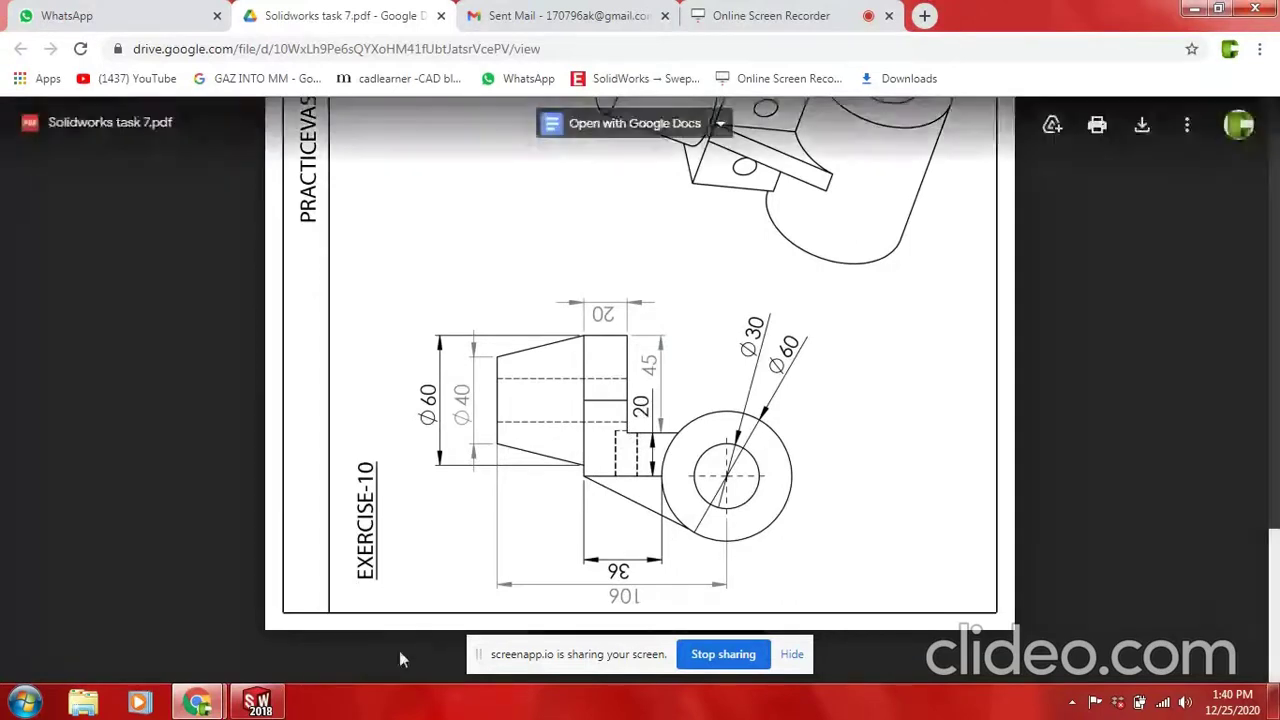
{"action": "left_click", "coordinate": [262, 704]}
Start a sketch on the block's front face, then leave it empty.
{"action": "left_click", "coordinate": [520, 496]}
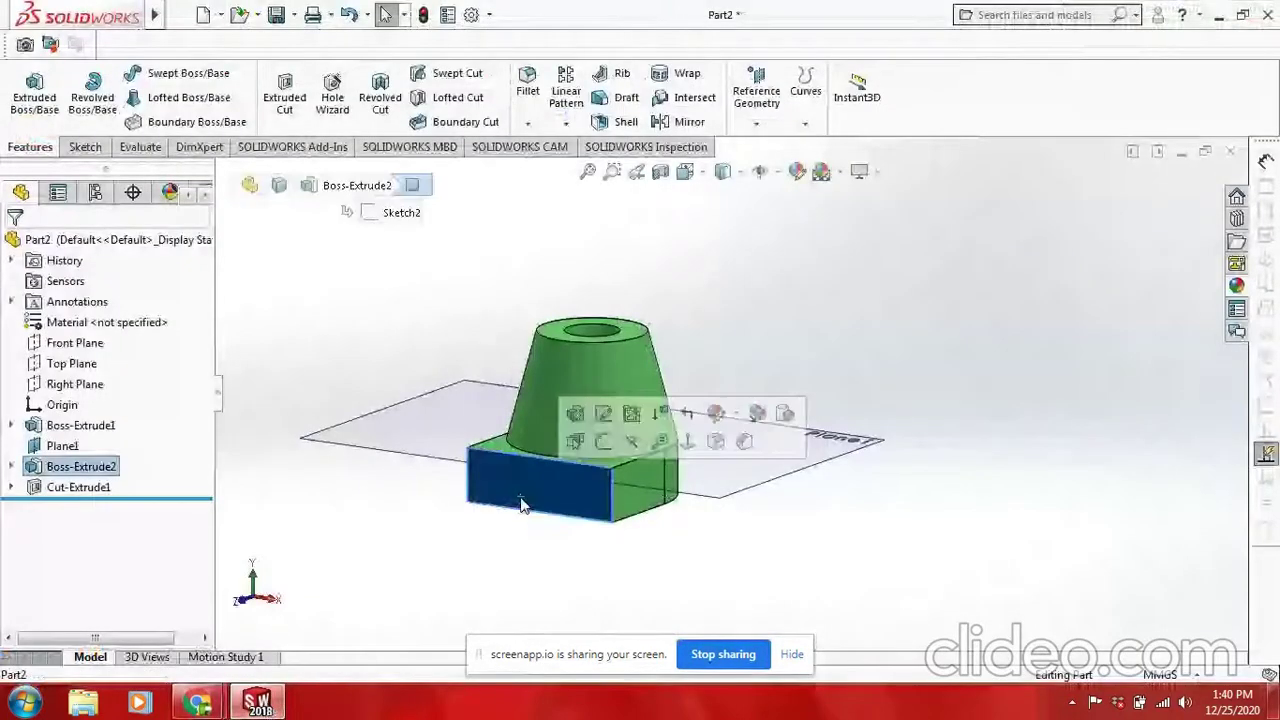
{"action": "left_click", "coordinate": [602, 447]}
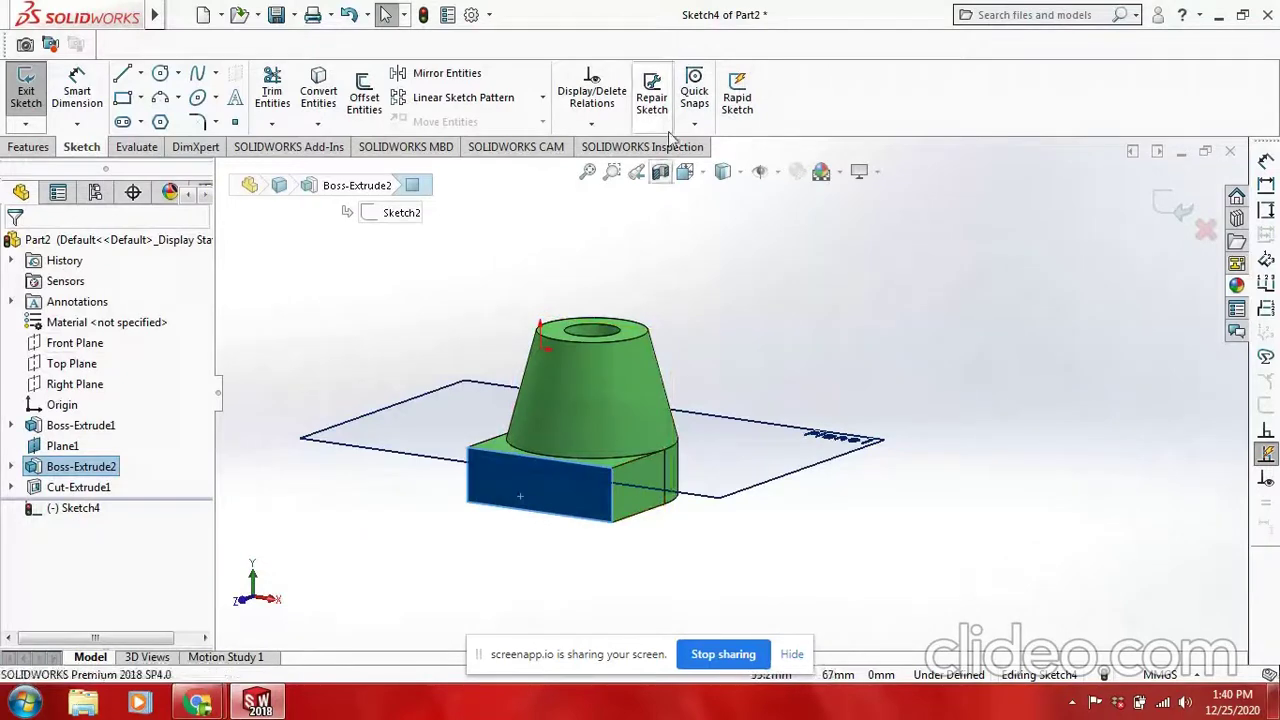
{"action": "left_click", "coordinate": [40, 147]}
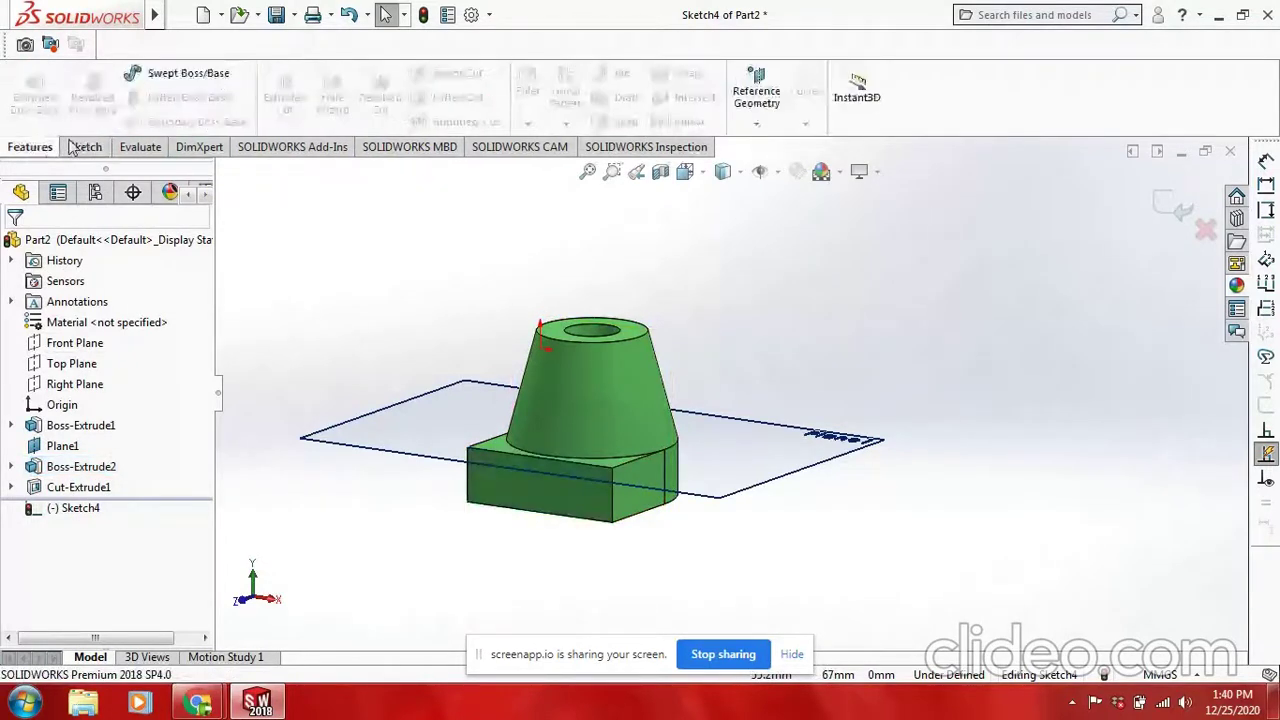
{"action": "left_click", "coordinate": [745, 115]}
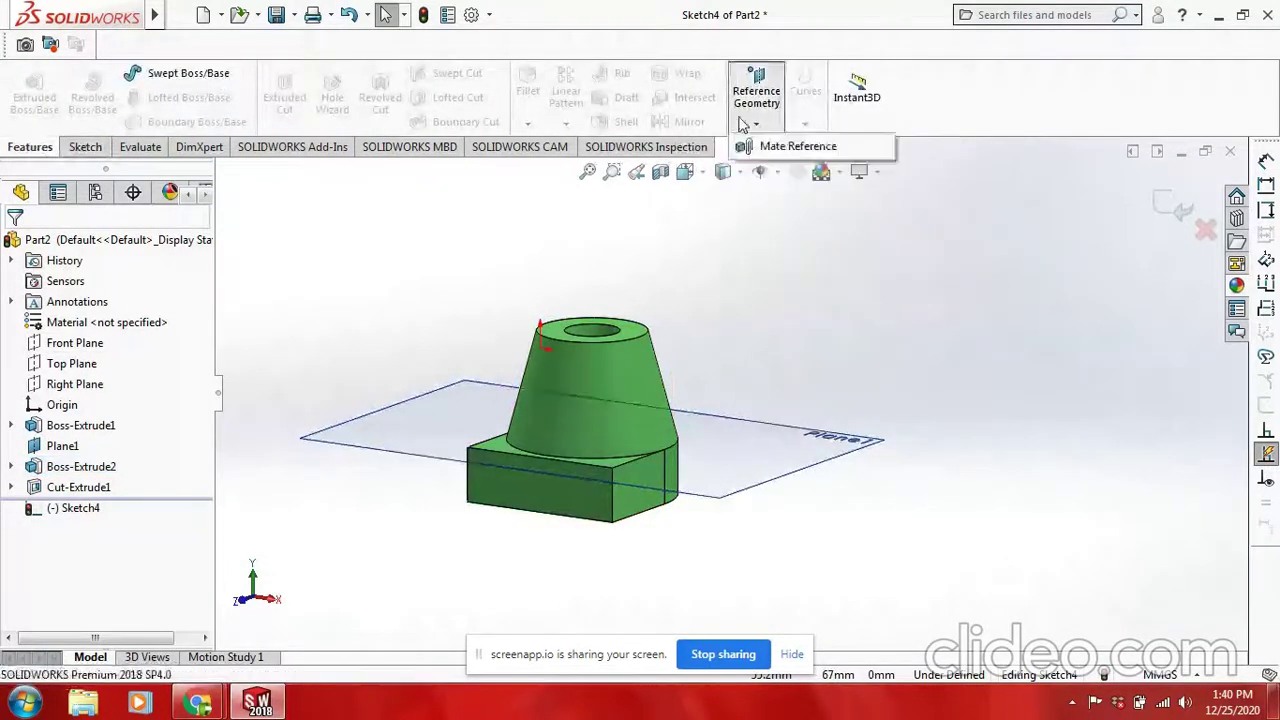
{"action": "left_click", "coordinate": [1178, 207]}
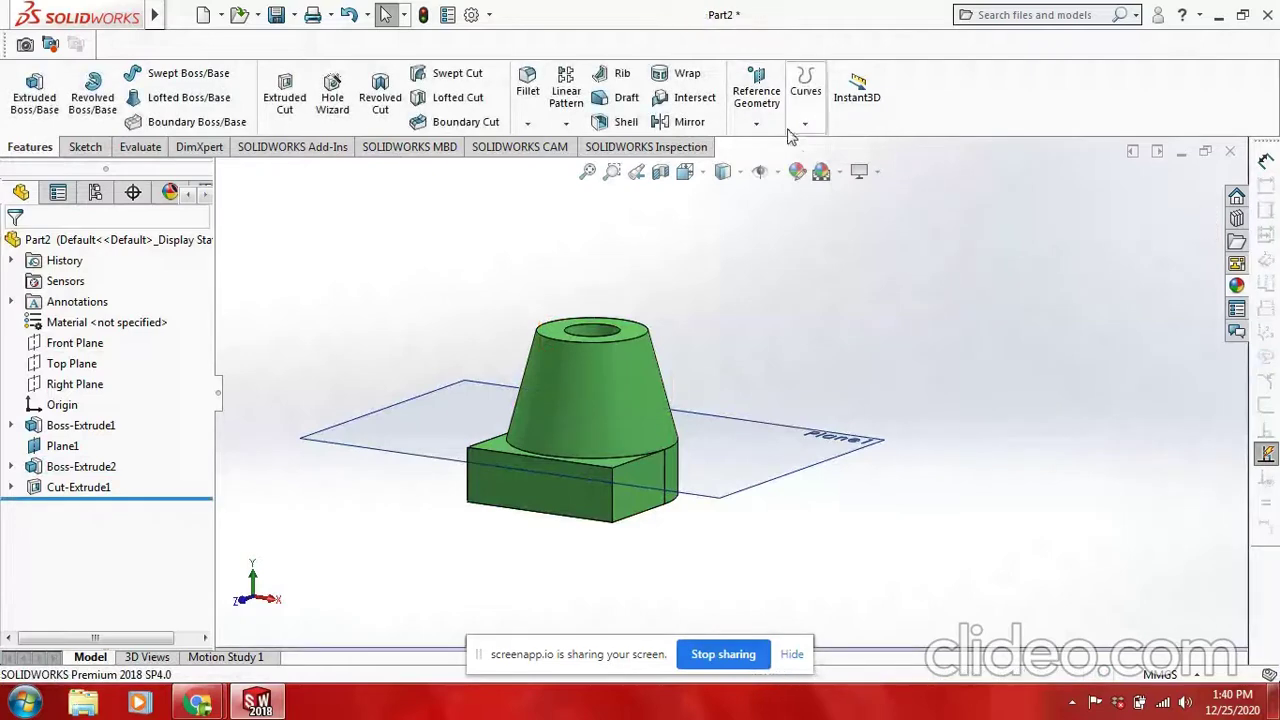
Create reference Plane2 on the block's front face with a 0 mm offset.
{"action": "left_click", "coordinate": [756, 118]}
{"action": "left_click", "coordinate": [772, 147]}
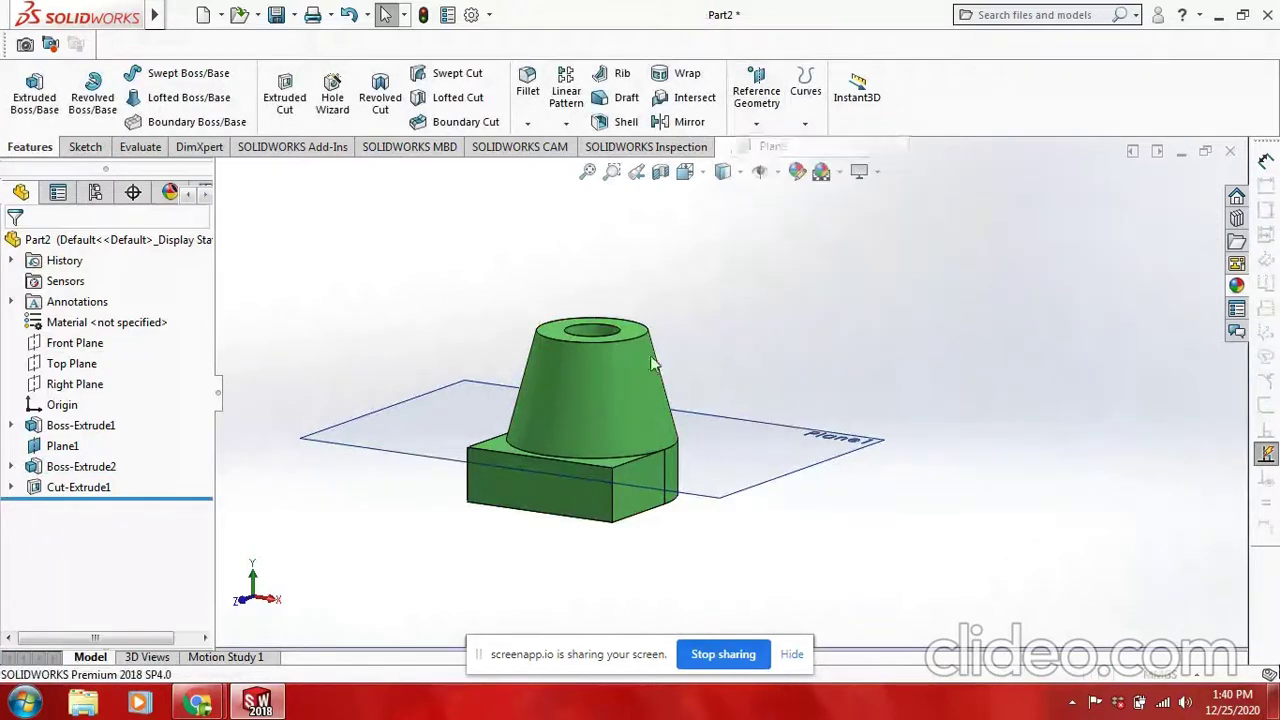
{"action": "left_click", "coordinate": [578, 512]}
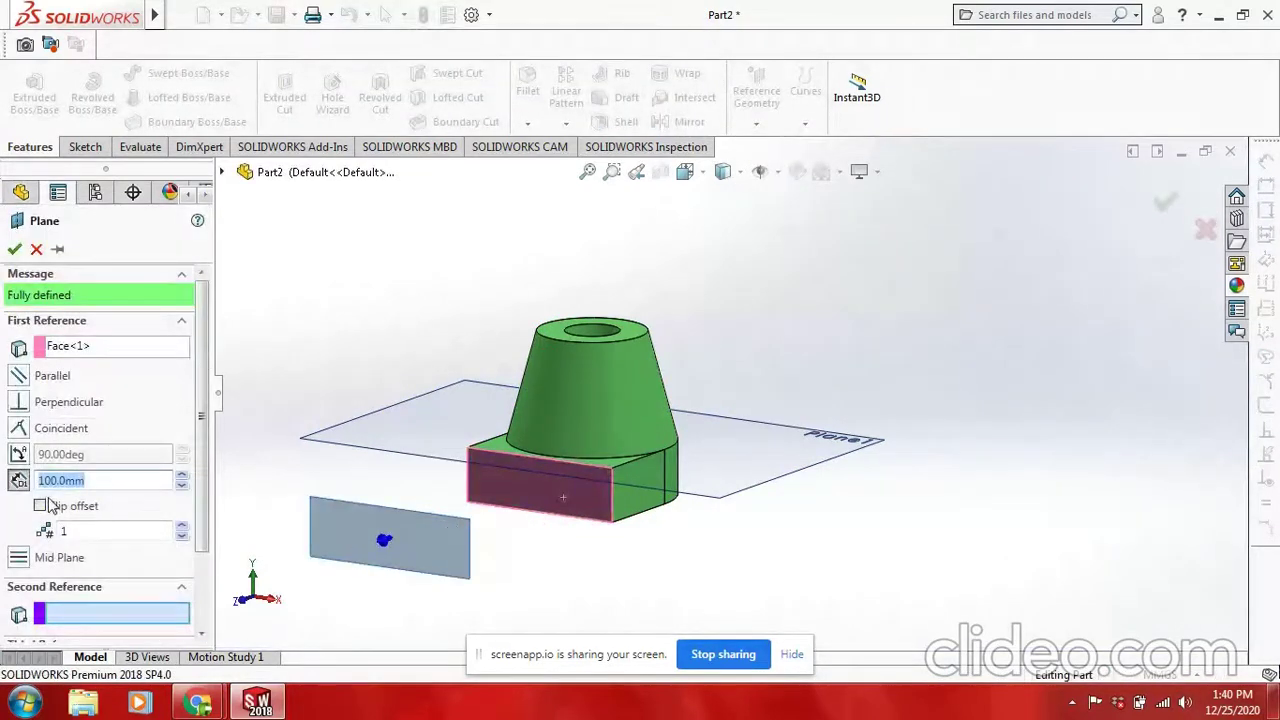
{"action": "type", "text": "0"}
{"action": "type", "text": ".0mm"}
{"action": "key", "text": "Return"}
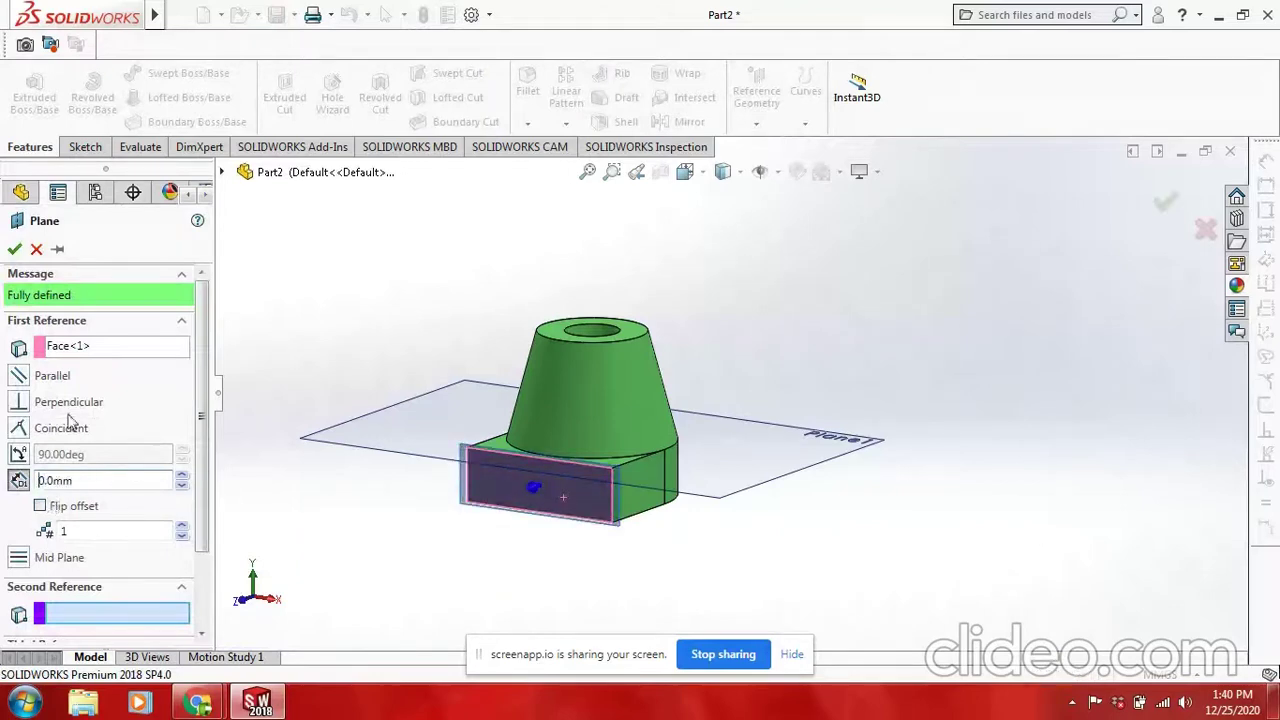
{"action": "left_click", "coordinate": [14, 249]}
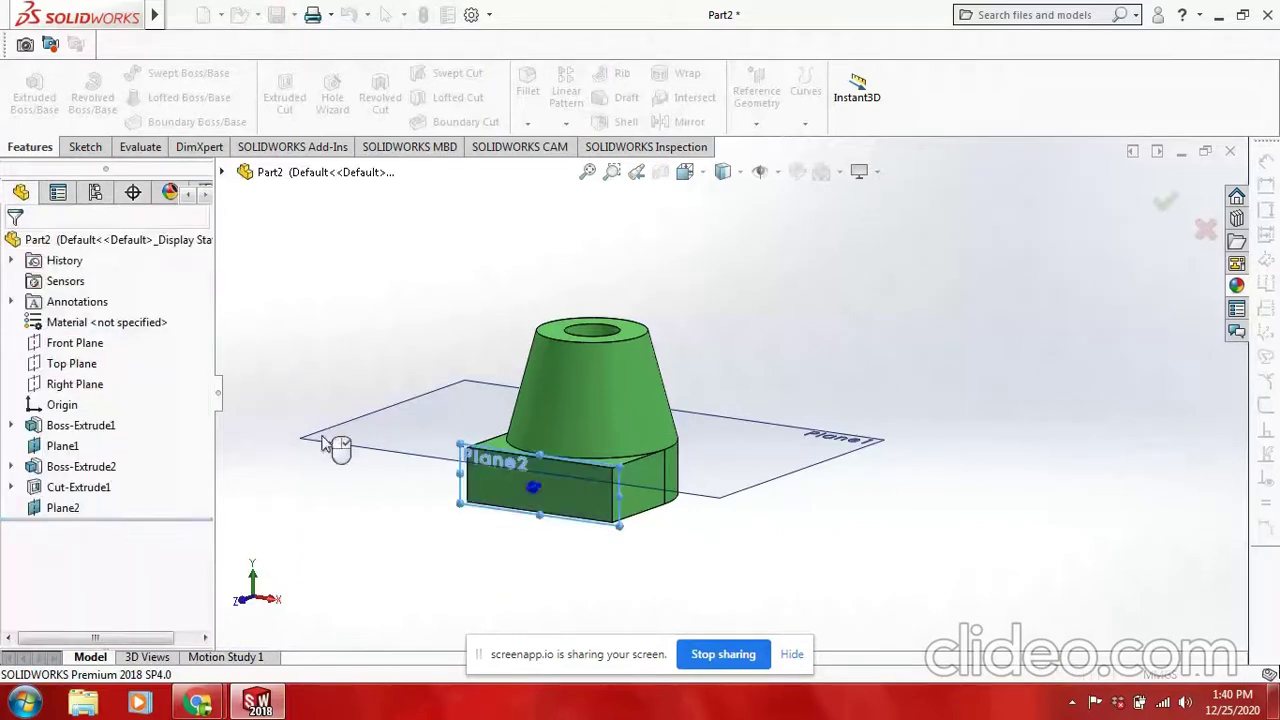
Start a sketch on Plane2 and view it Normal To.
{"action": "right_click", "coordinate": [33, 510]}
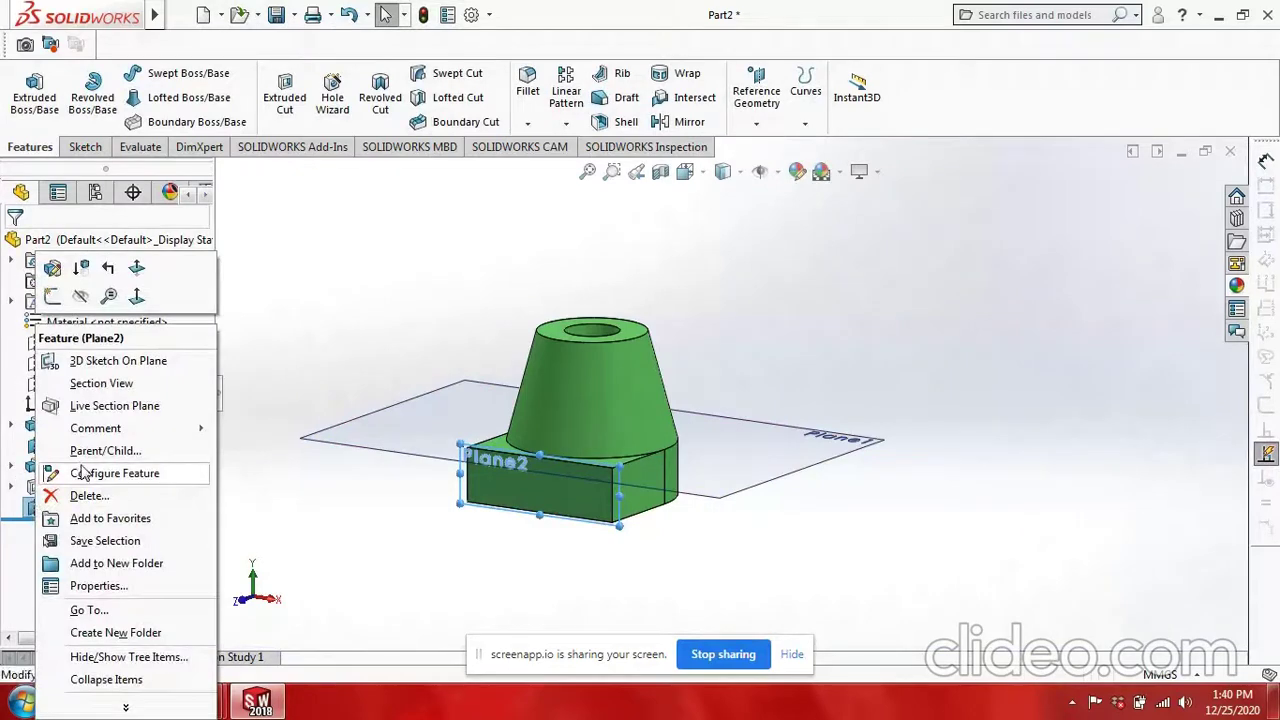
{"action": "left_click", "coordinate": [51, 296]}
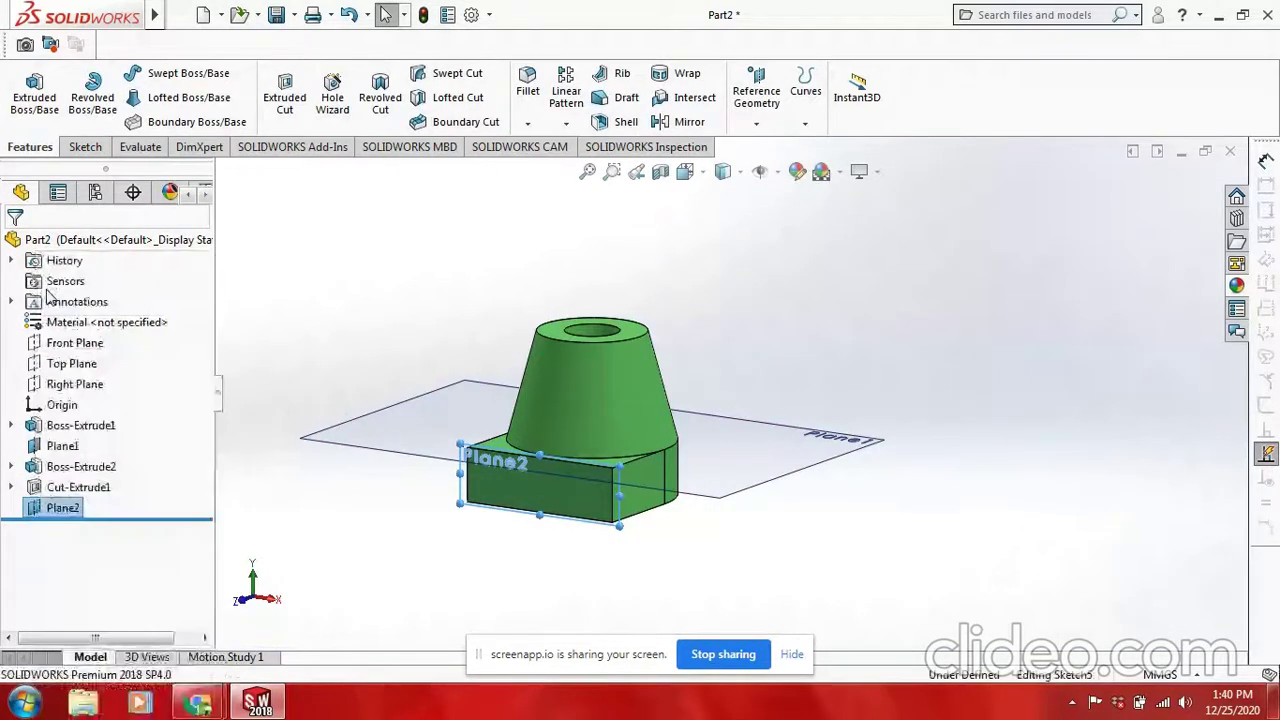
{"action": "right_click", "coordinate": [63, 510]}
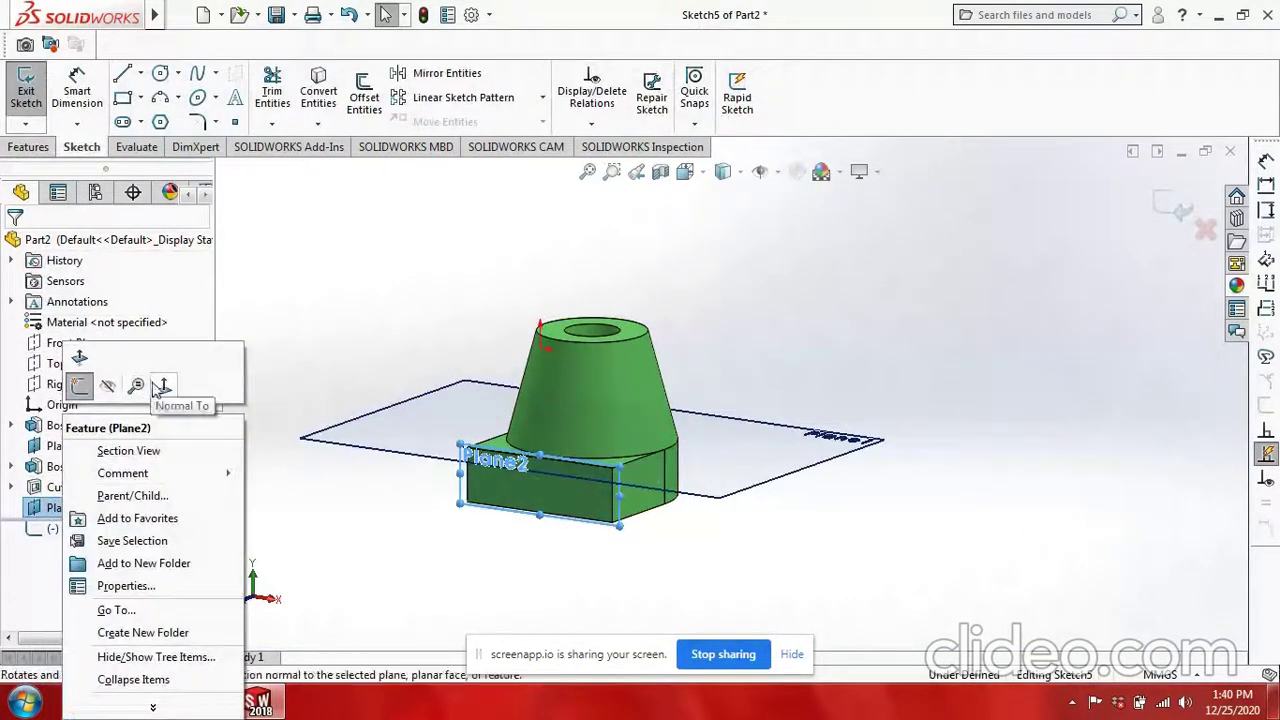
{"action": "left_click", "coordinate": [160, 384]}
{"action": "scroll", "coordinate": [884, 409], "scroll_direction": "down", "scroll_amount": 3}
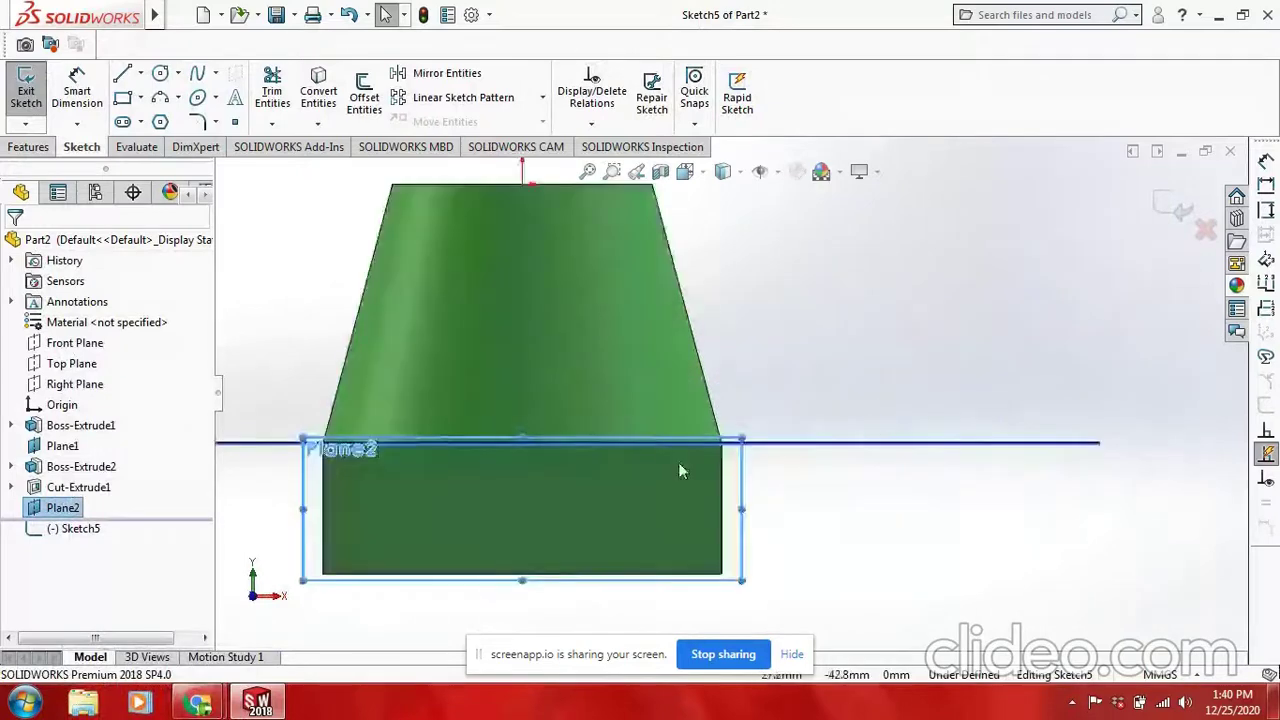
{"action": "scroll", "coordinate": [678, 462], "scroll_direction": "up", "scroll_amount": 2}
{"action": "scroll", "coordinate": [625, 500], "scroll_direction": "down", "scroll_amount": 2}
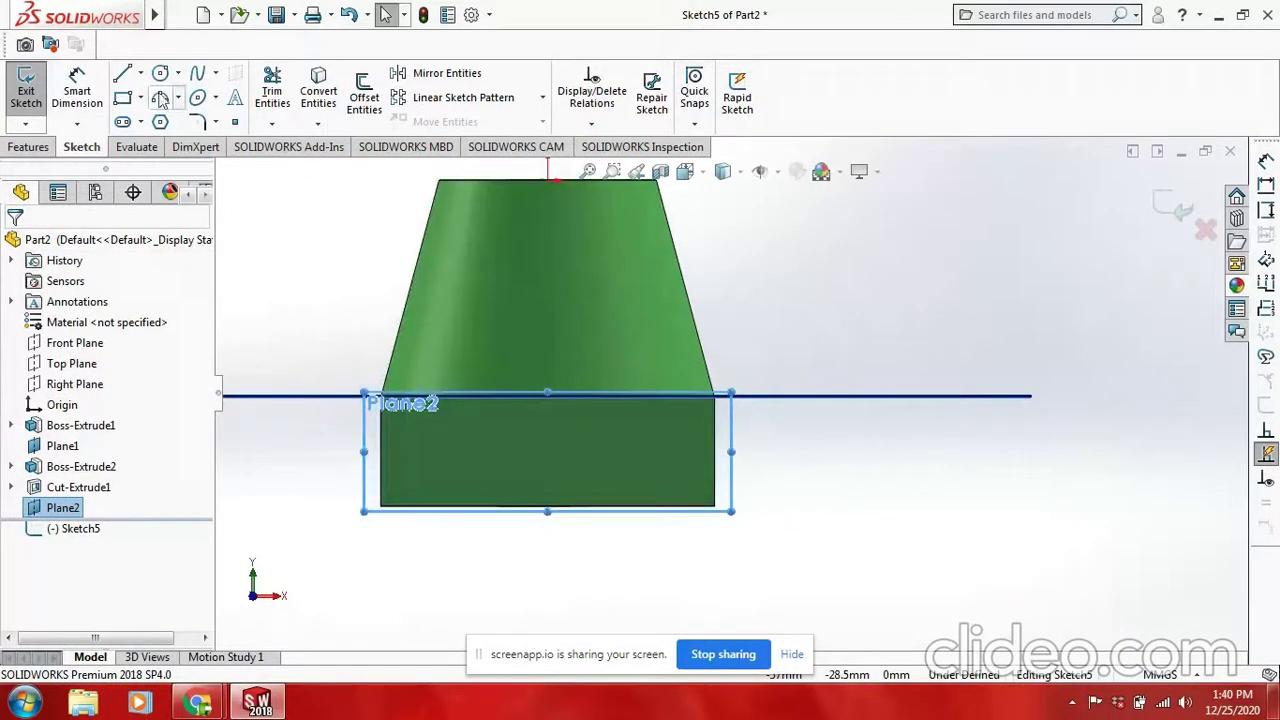
Cancel a first rectangle attempt and hide Plane1.
{"action": "left_click", "coordinate": [122, 98]}
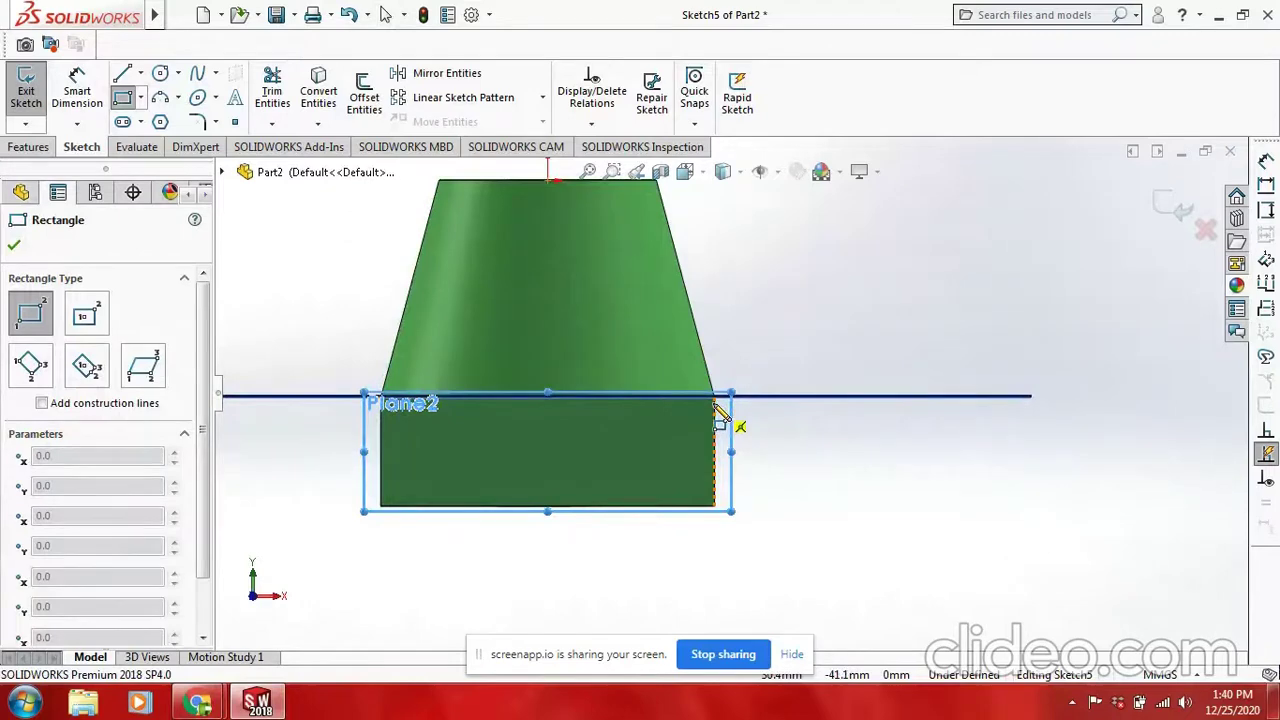
{"action": "left_click", "coordinate": [716, 405]}
{"action": "key", "text": "Escape"}
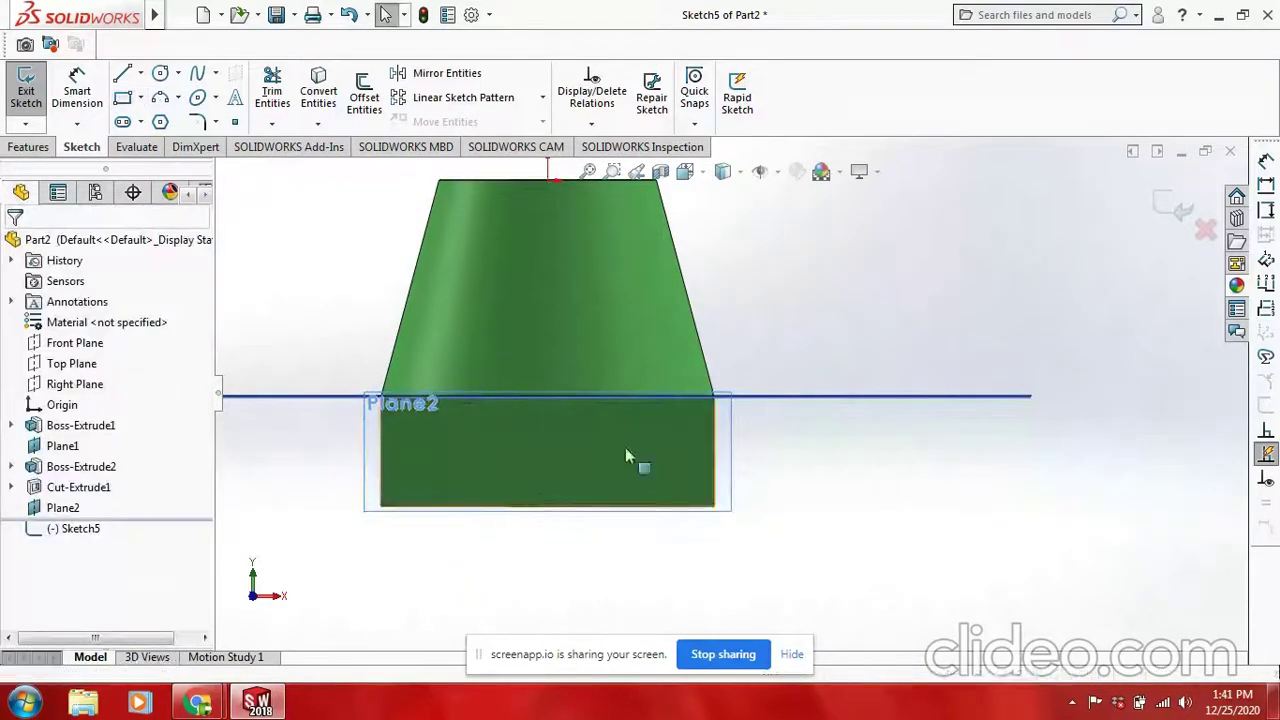
{"action": "right_click", "coordinate": [800, 403]}
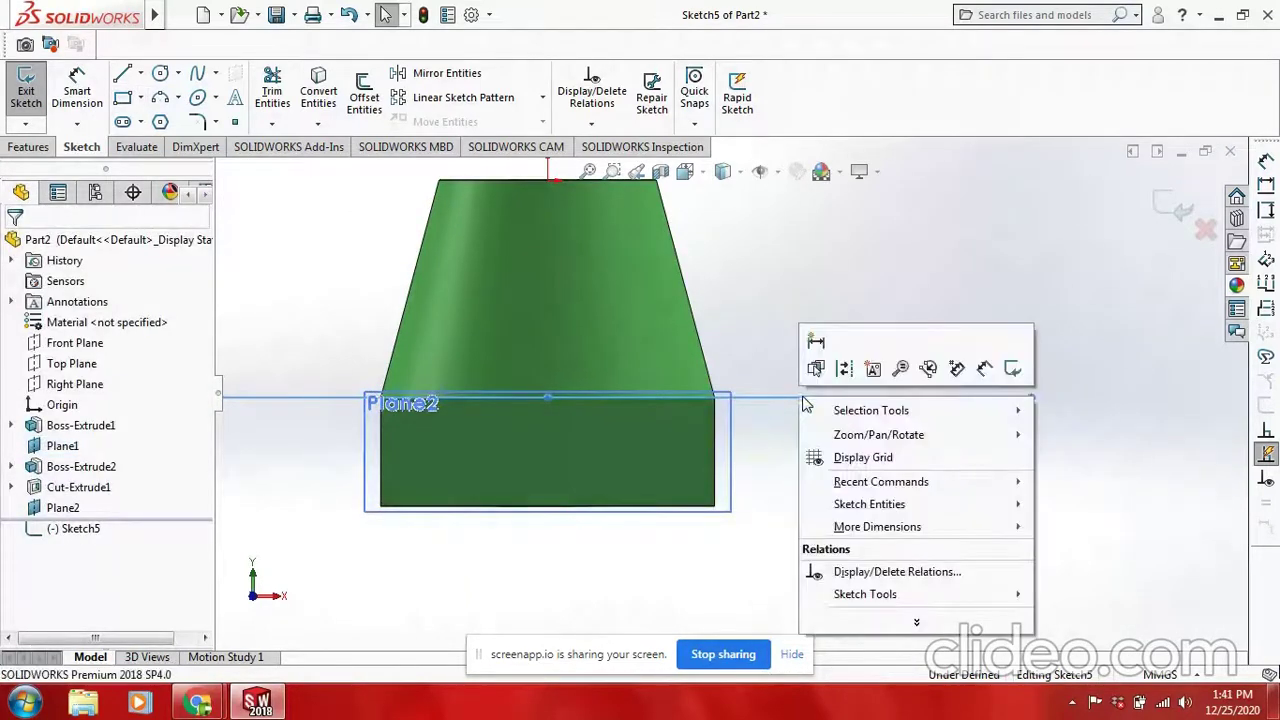
{"action": "key", "text": "Escape"}
{"action": "right_click", "coordinate": [59, 455]}
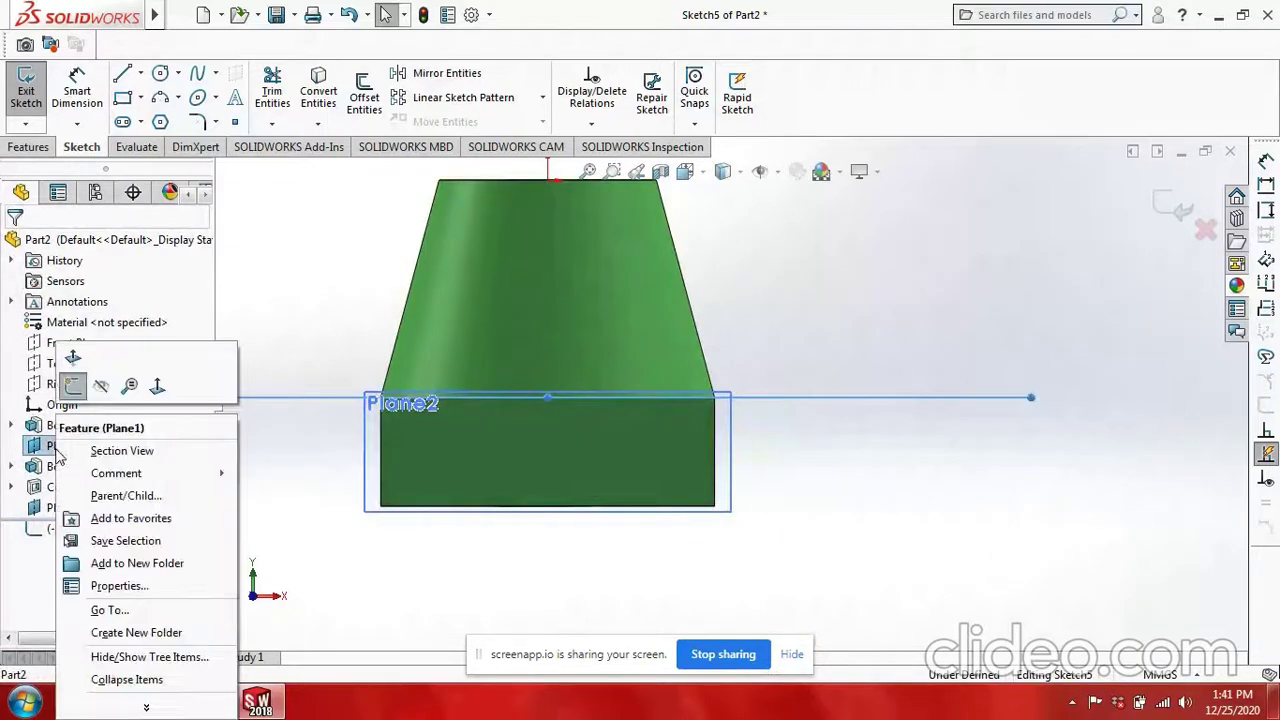
{"action": "left_click", "coordinate": [104, 390]}
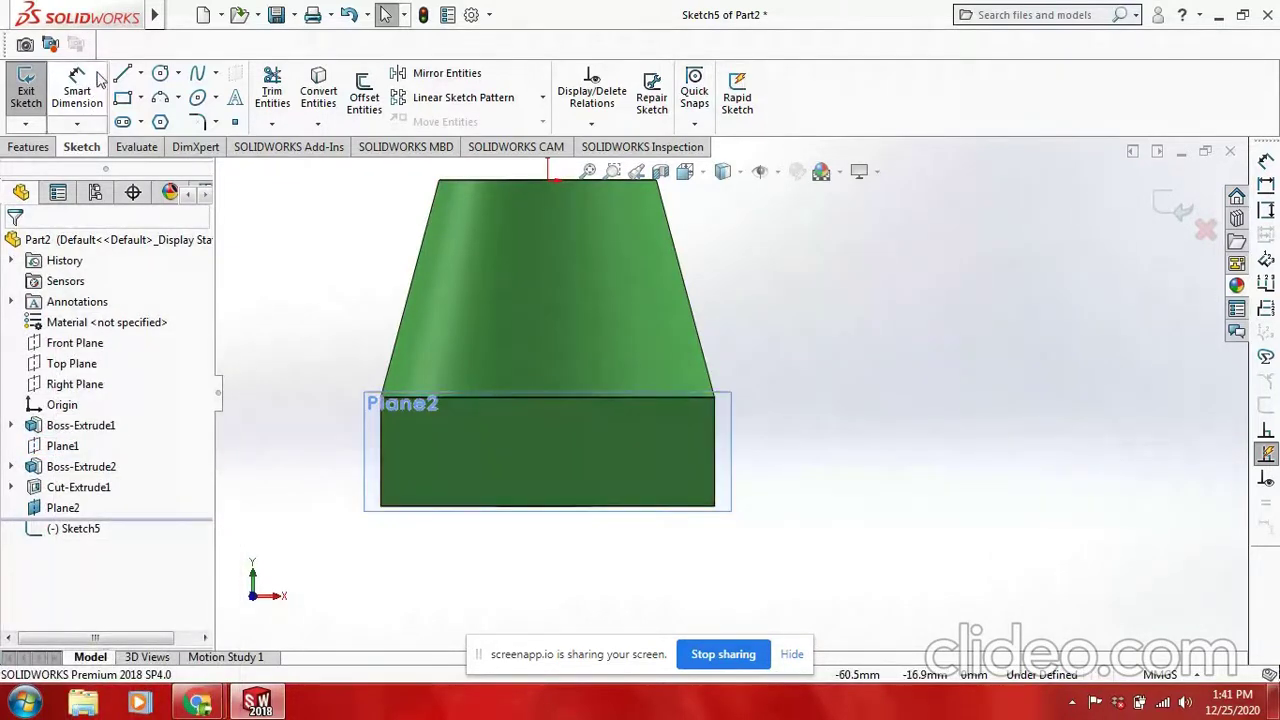
Draw a corner rectangle from the block's top-right corner to below its bottom-left.
{"action": "left_click", "coordinate": [121, 100]}
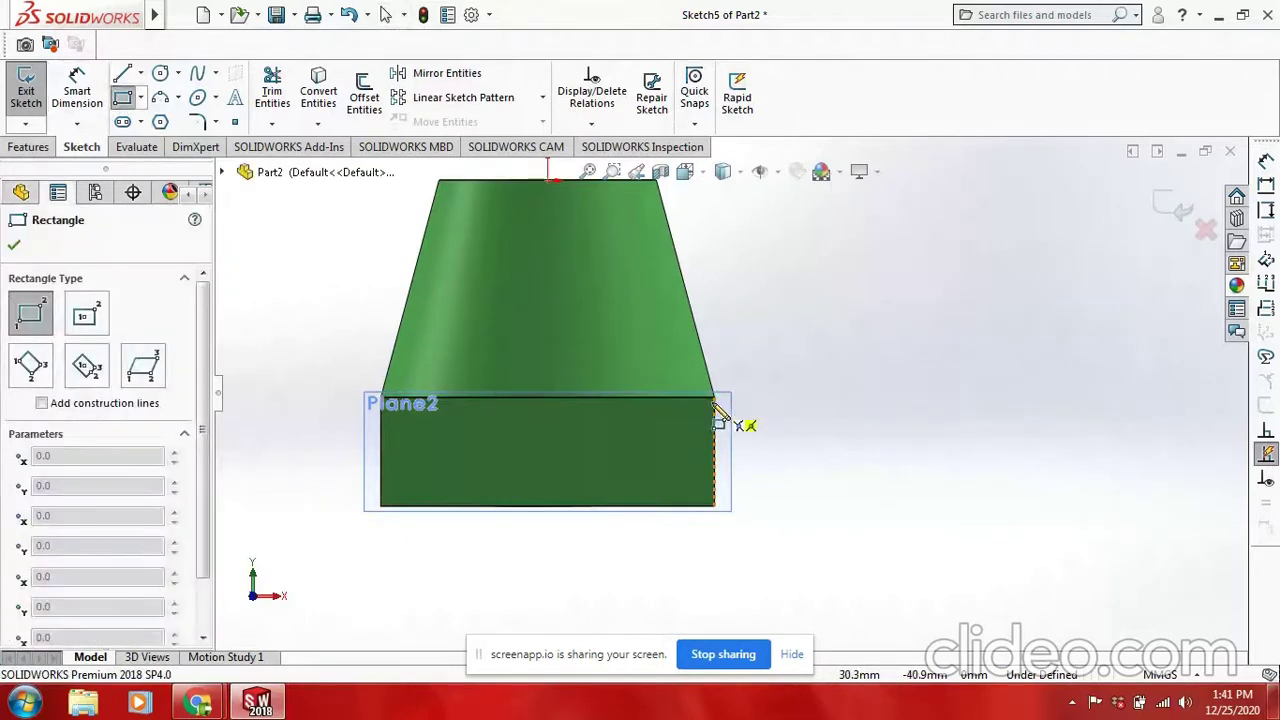
{"action": "left_click", "coordinate": [716, 398]}
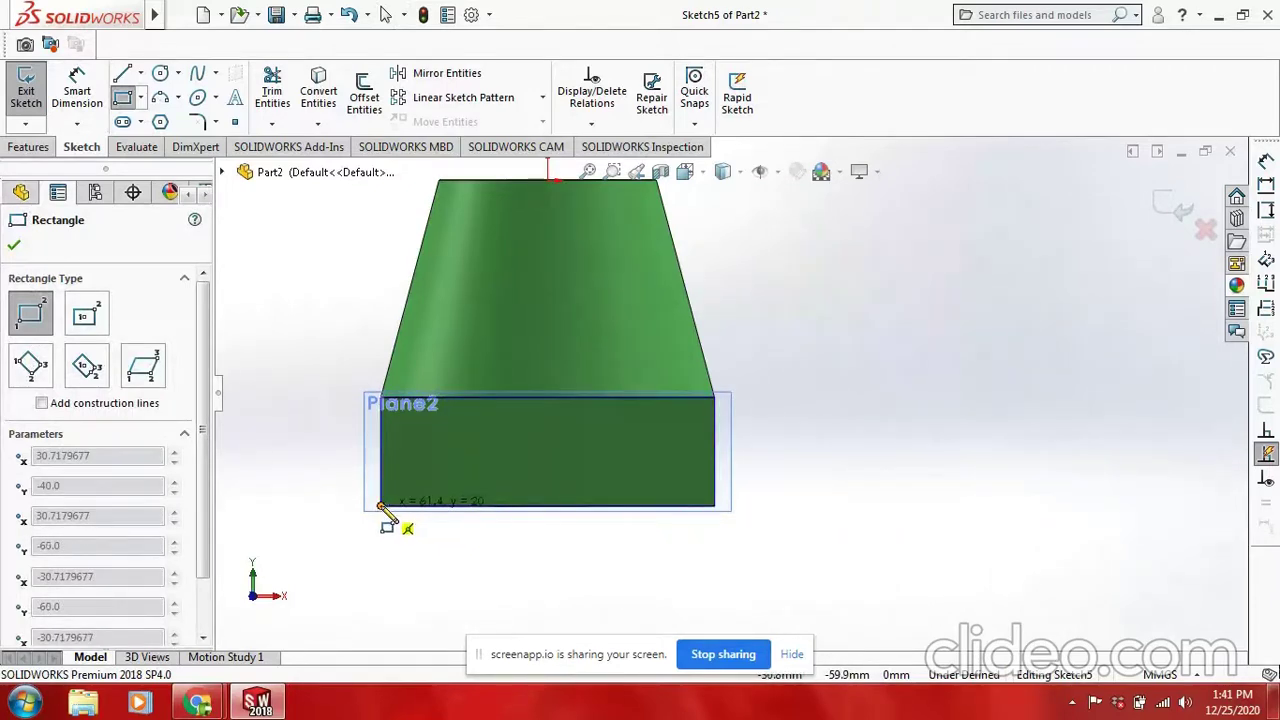
{"action": "left_click", "coordinate": [381, 564]}
{"action": "scroll", "coordinate": [395, 550], "scroll_direction": "down", "scroll_amount": 3}
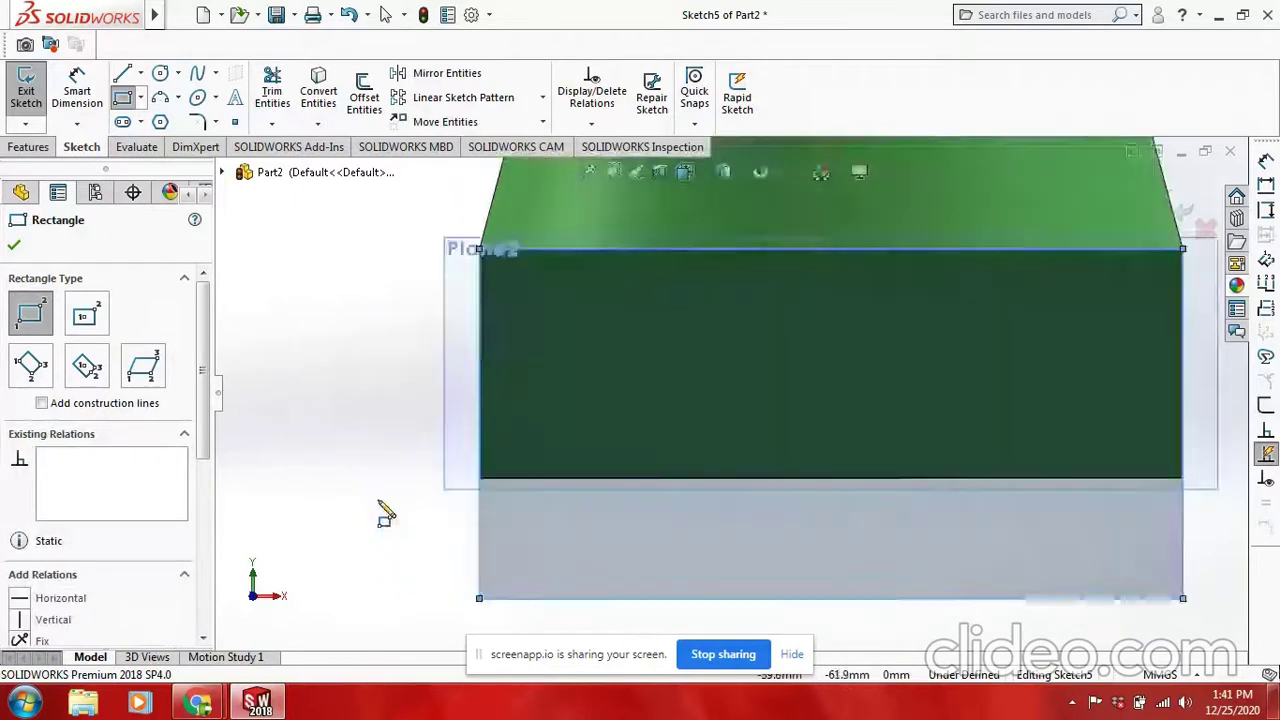
{"action": "scroll", "coordinate": [380, 514], "scroll_direction": "down", "scroll_amount": 2}
{"action": "scroll", "coordinate": [590, 488], "scroll_direction": "down", "scroll_amount": 2}
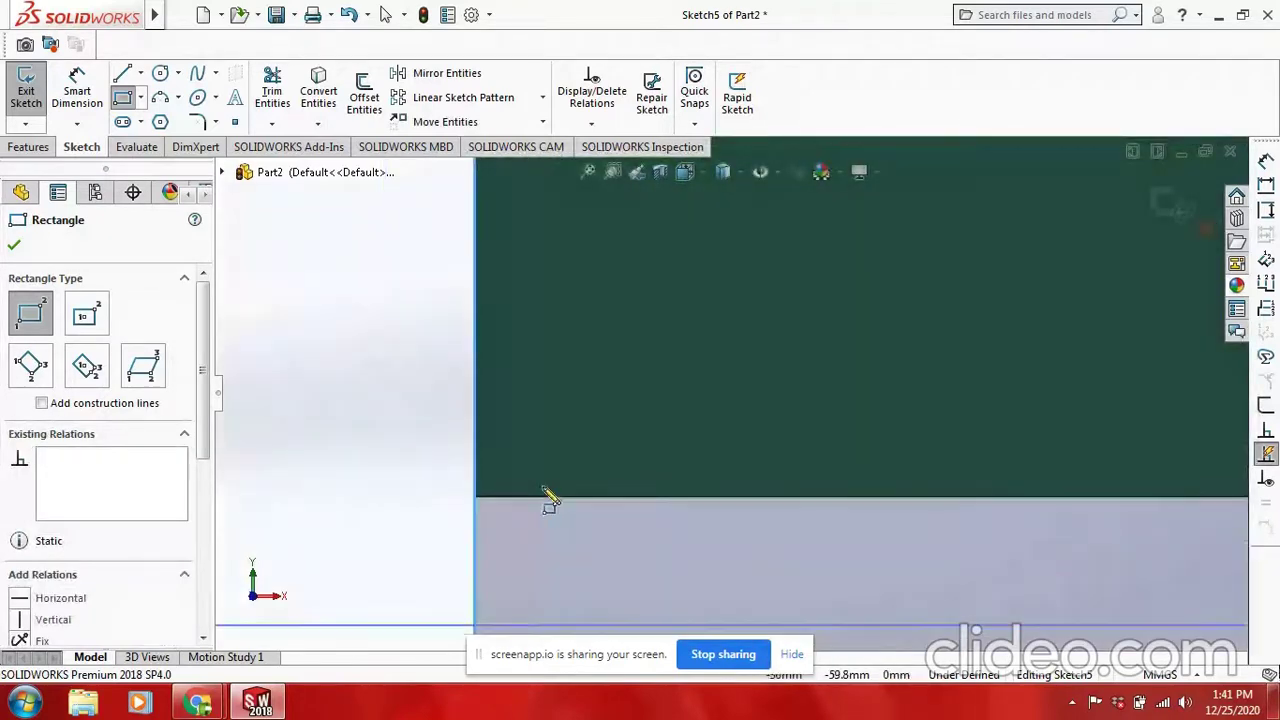
{"action": "key", "text": "Escape"}
{"action": "scroll", "coordinate": [449, 486], "scroll_direction": "up", "scroll_amount": 2}
{"action": "scroll", "coordinate": [523, 474], "scroll_direction": "up", "scroll_amount": 2}
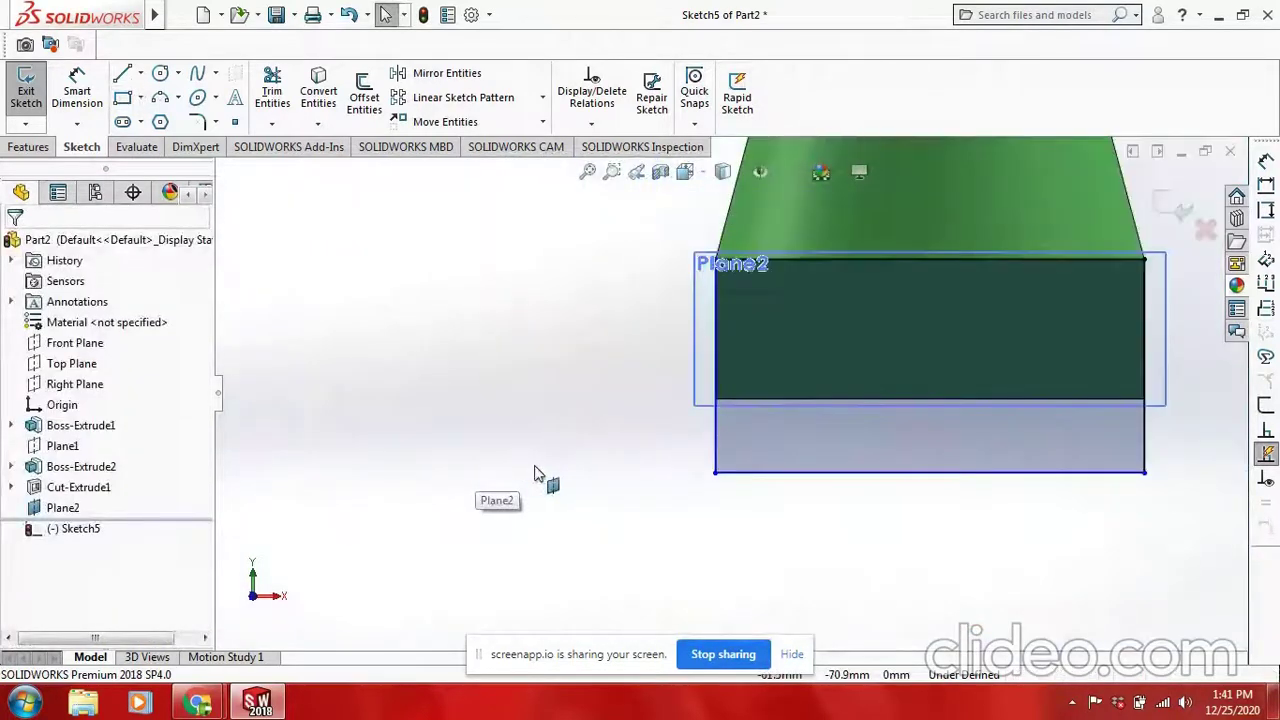
{"action": "scroll", "coordinate": [543, 477], "scroll_direction": "up", "scroll_amount": 2}
{"action": "scroll", "coordinate": [863, 371], "scroll_direction": "down", "scroll_amount": 2}
{"action": "scroll", "coordinate": [863, 371], "scroll_direction": "up", "scroll_amount": 1}
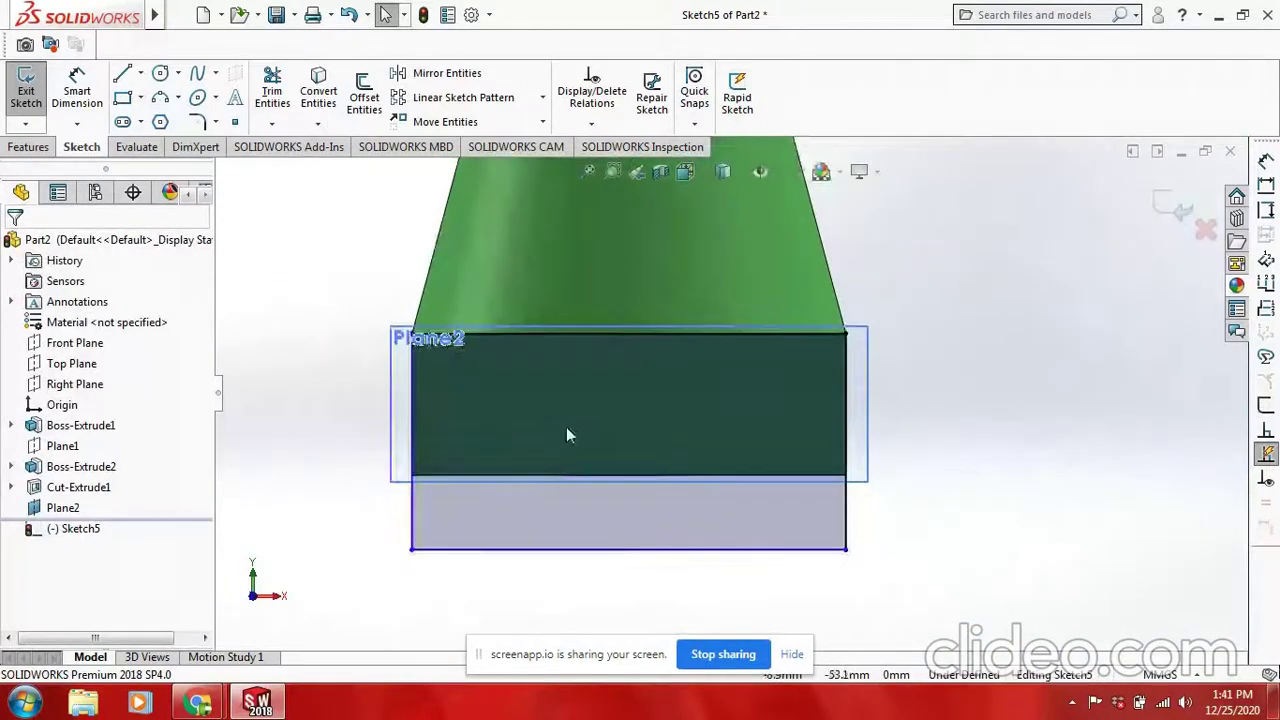
Dimension the rectangle's left edge to 36 mm and its bottom edge to 61.44 mm.
{"action": "left_click", "coordinate": [75, 95]}
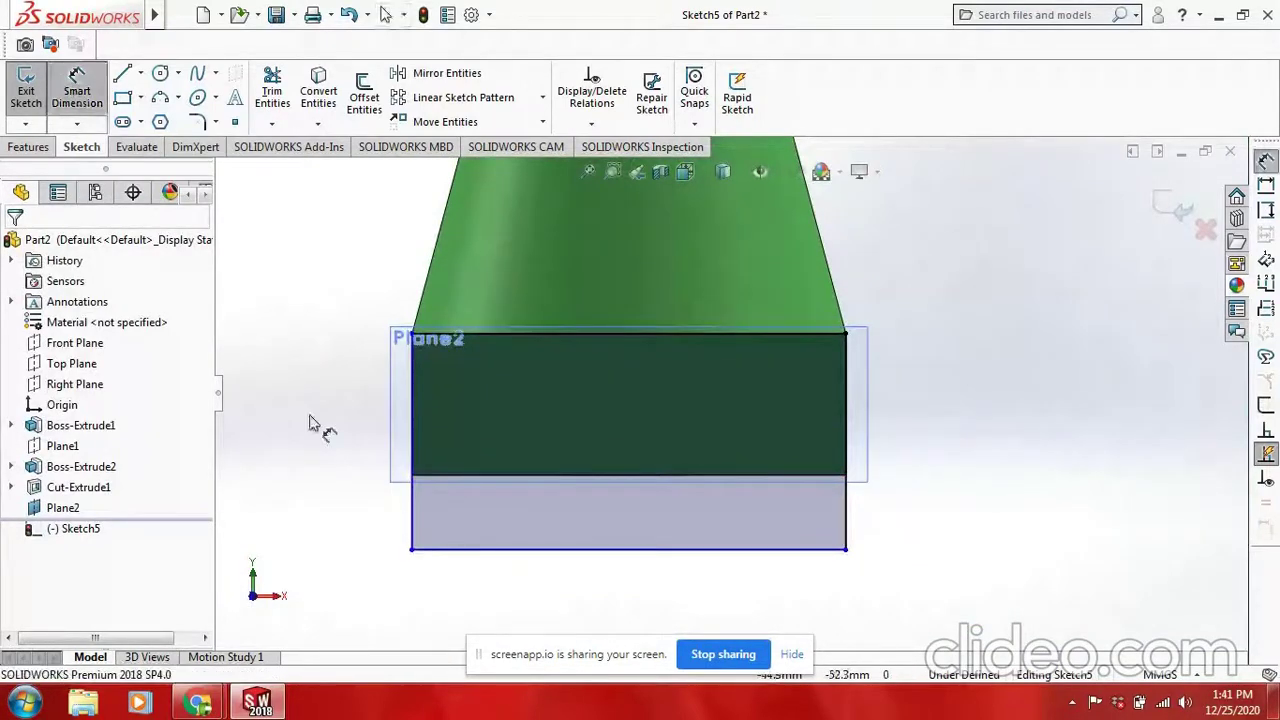
{"action": "left_click", "coordinate": [410, 533]}
{"action": "left_click", "coordinate": [306, 500]}
{"action": "type", "text": "36"}
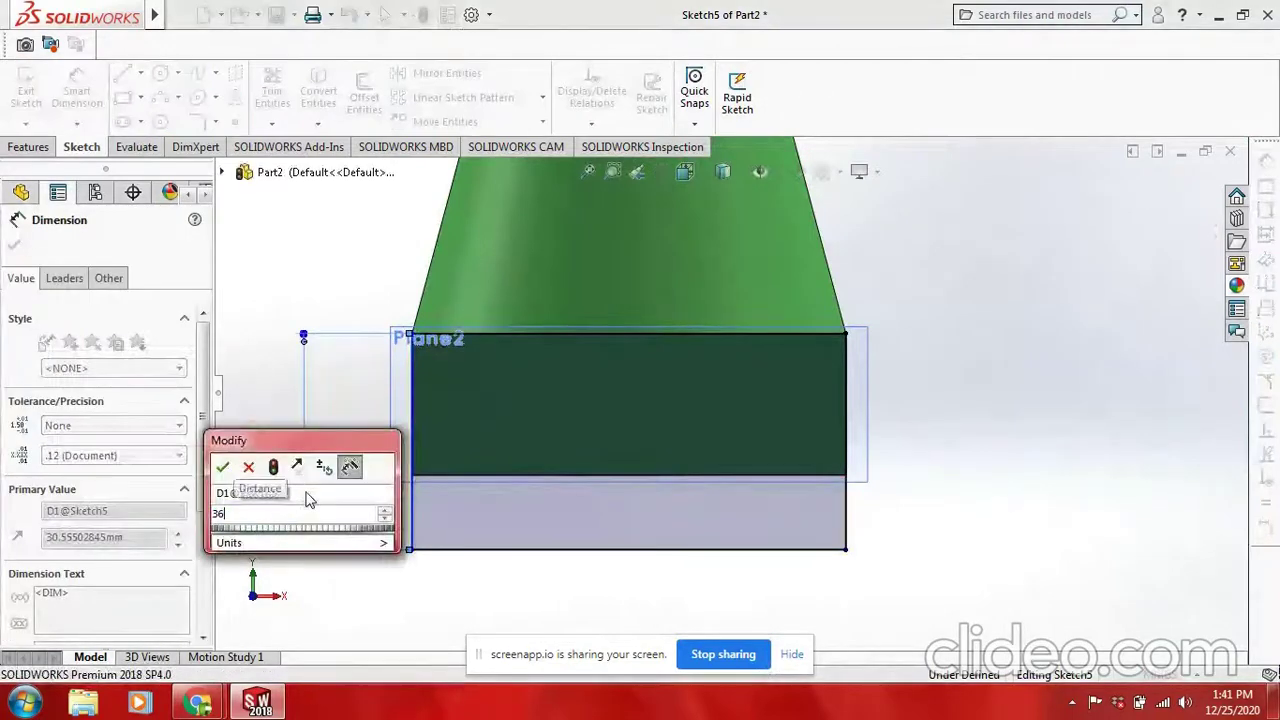
{"action": "key", "text": "Return"}
{"action": "key", "text": "z"}
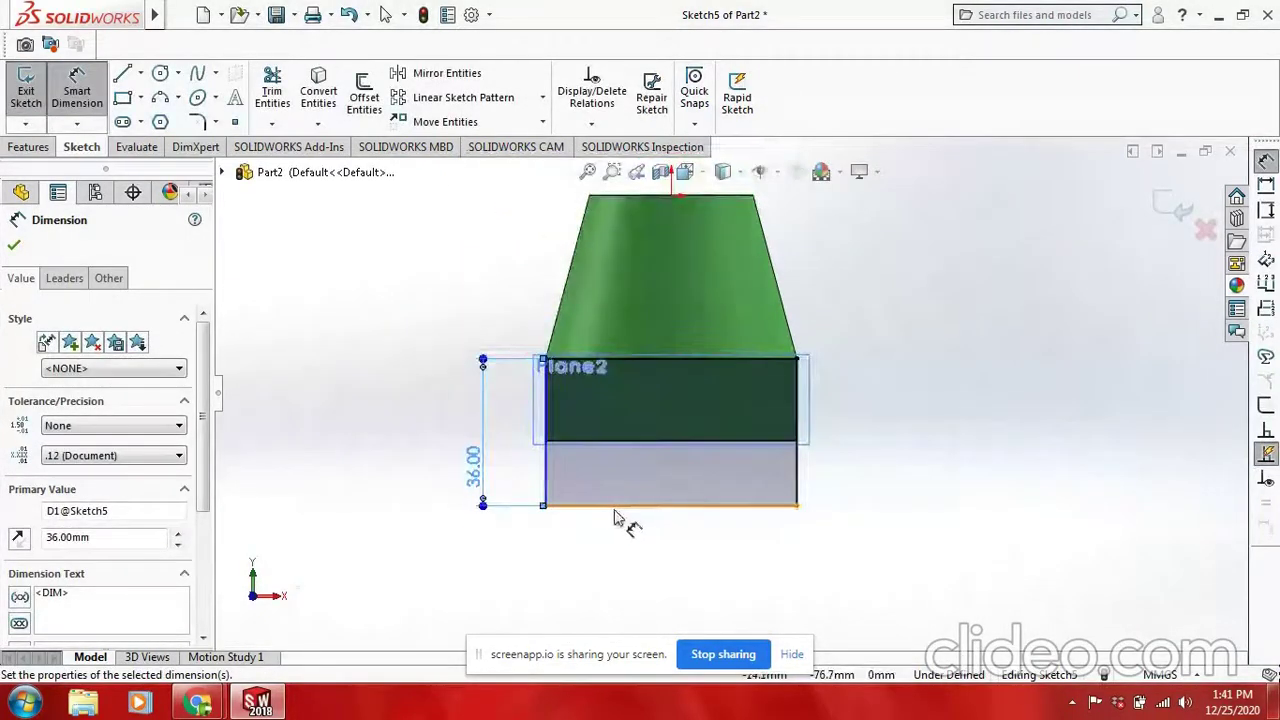
{"action": "left_click", "coordinate": [645, 507]}
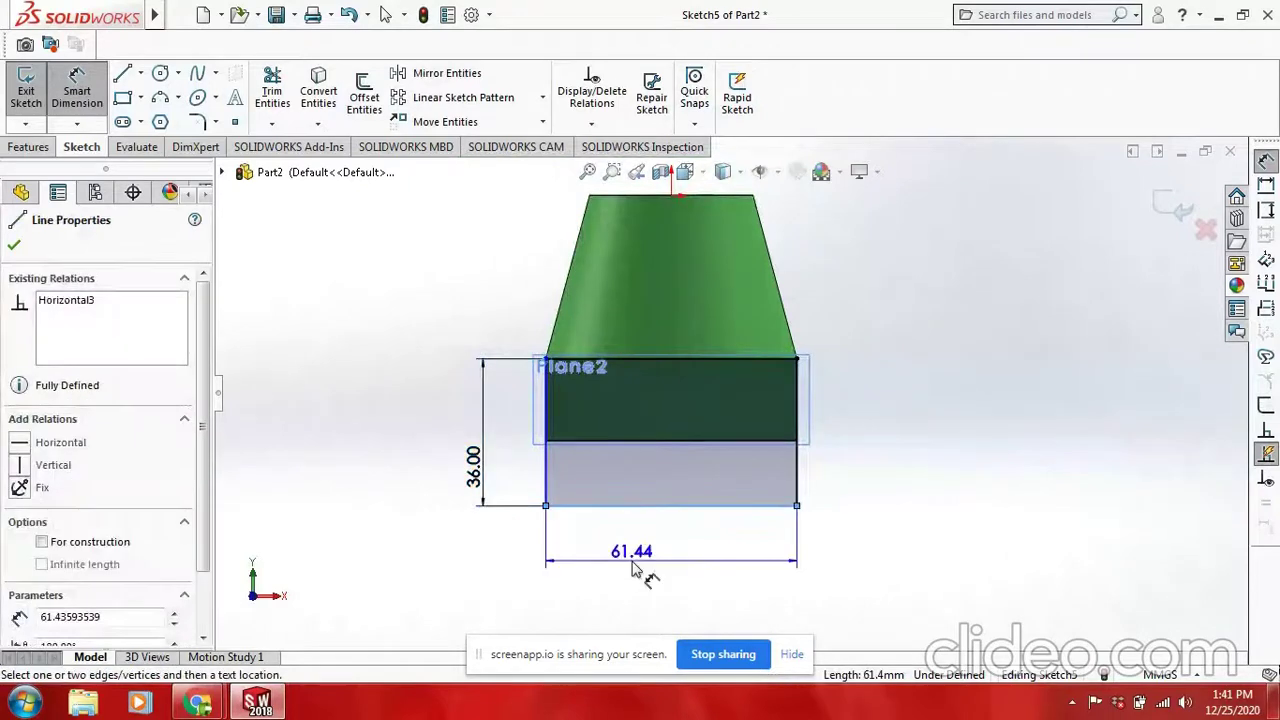
{"action": "key", "text": "Escape"}
{"action": "scroll", "coordinate": [728, 506], "scroll_direction": "up", "scroll_amount": 3}
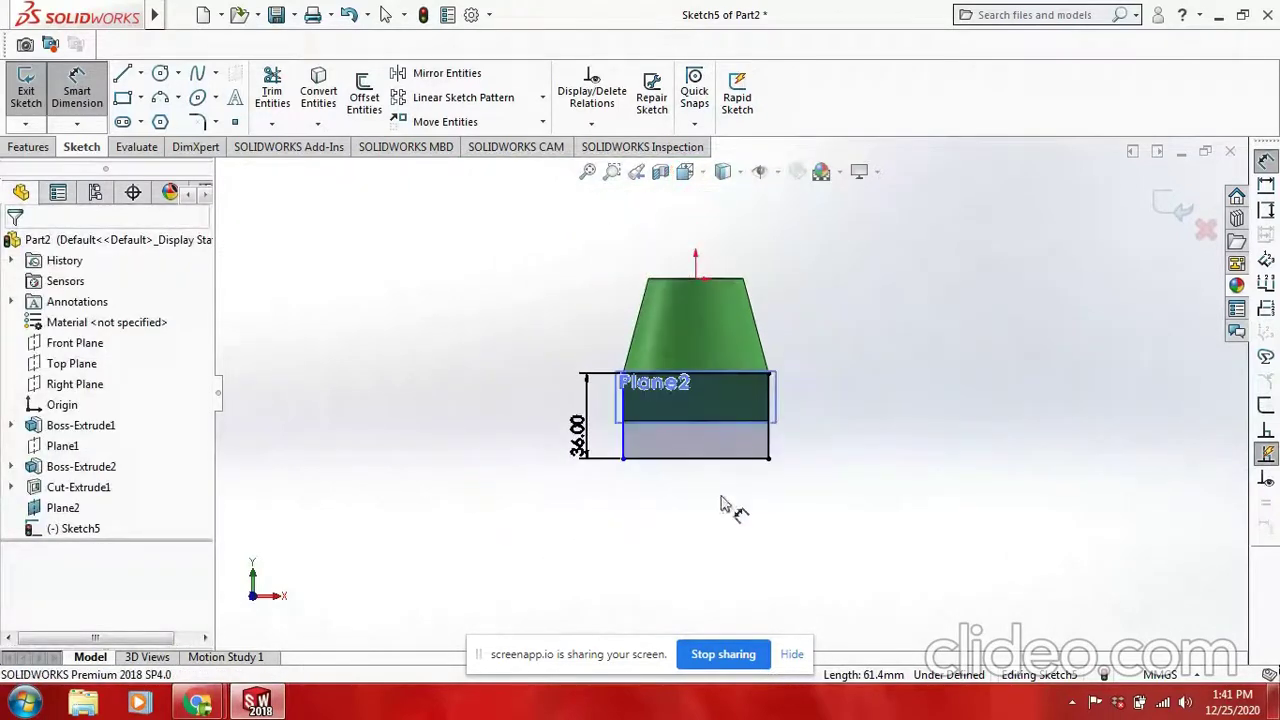
{"action": "scroll", "coordinate": [894, 386], "scroll_direction": "down", "scroll_amount": 2}
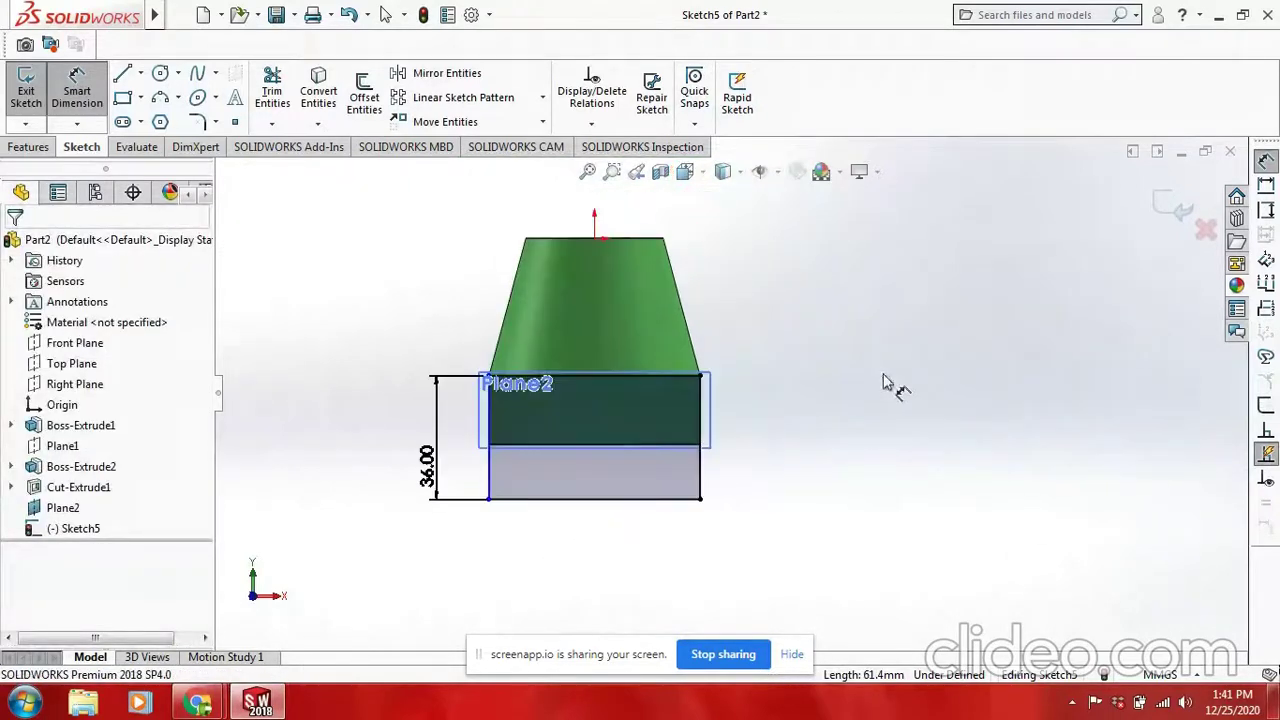
{"action": "left_click", "coordinate": [592, 508]}
{"action": "left_click", "coordinate": [590, 540]}
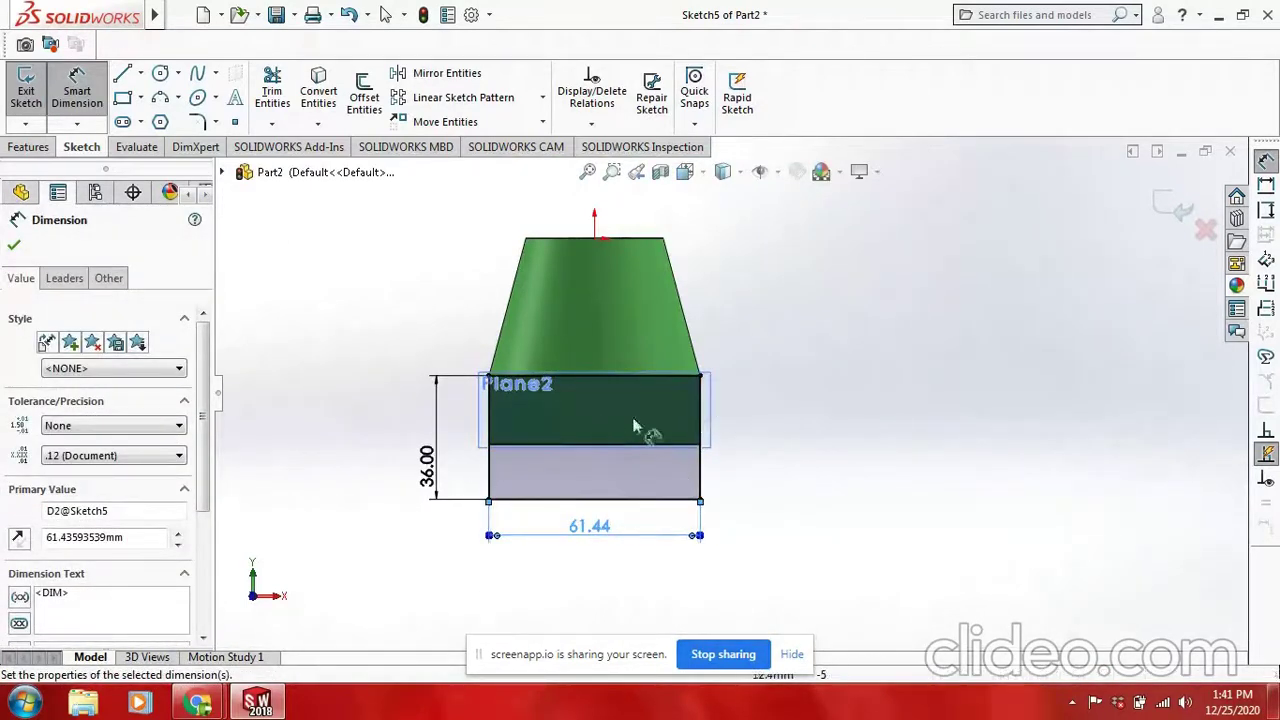
Sketch two hole circles side by side on the block's front face, ready to dimension.
{"action": "key", "text": "Escape"}
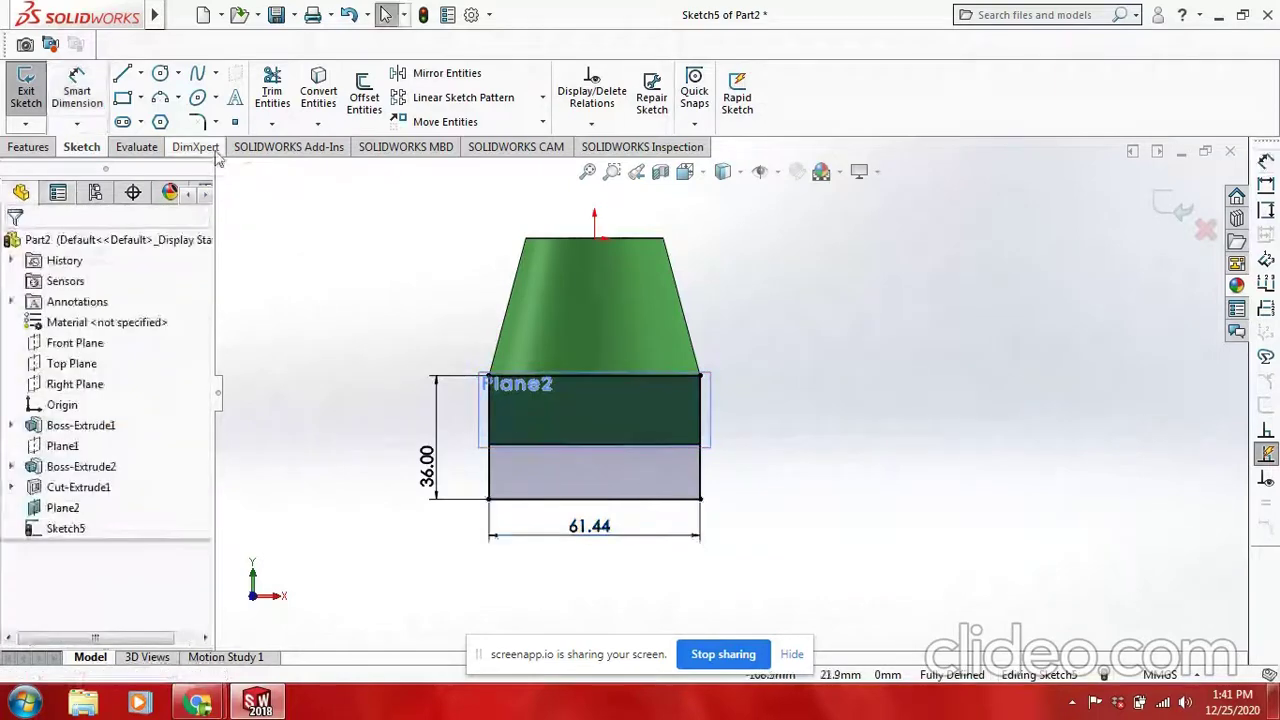
{"action": "left_click", "coordinate": [166, 78]}
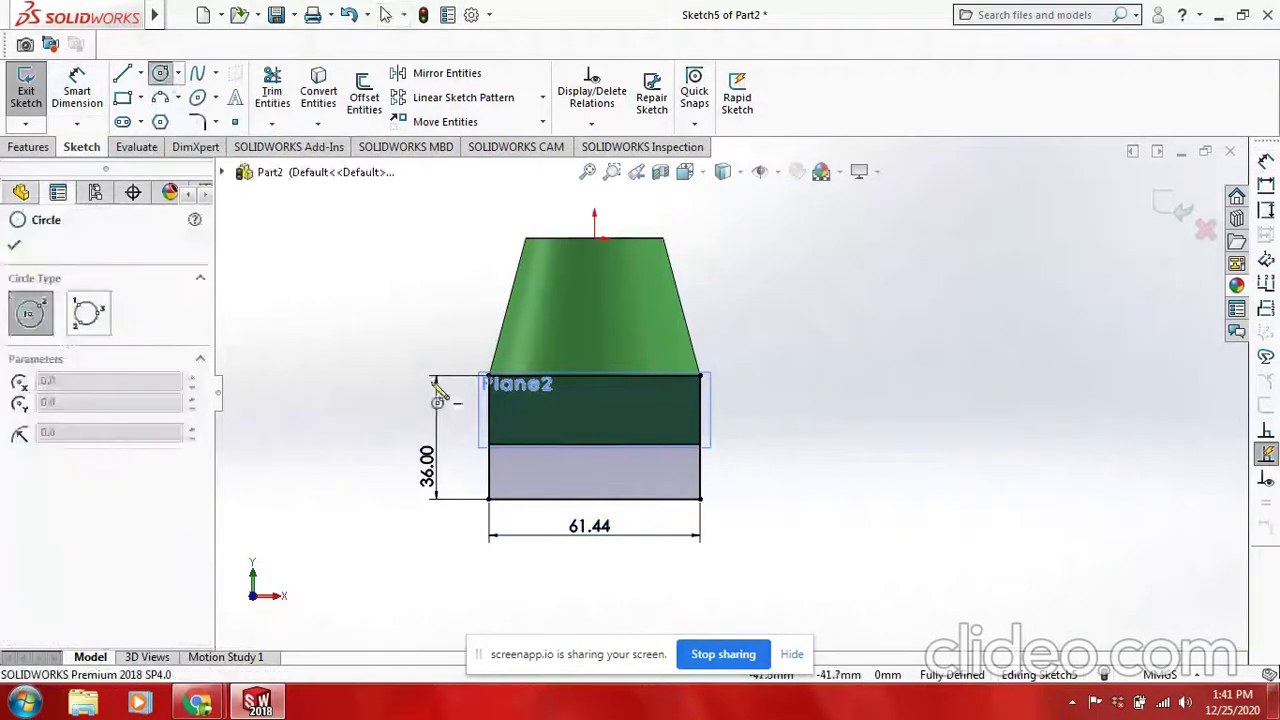
{"action": "left_click", "coordinate": [523, 438]}
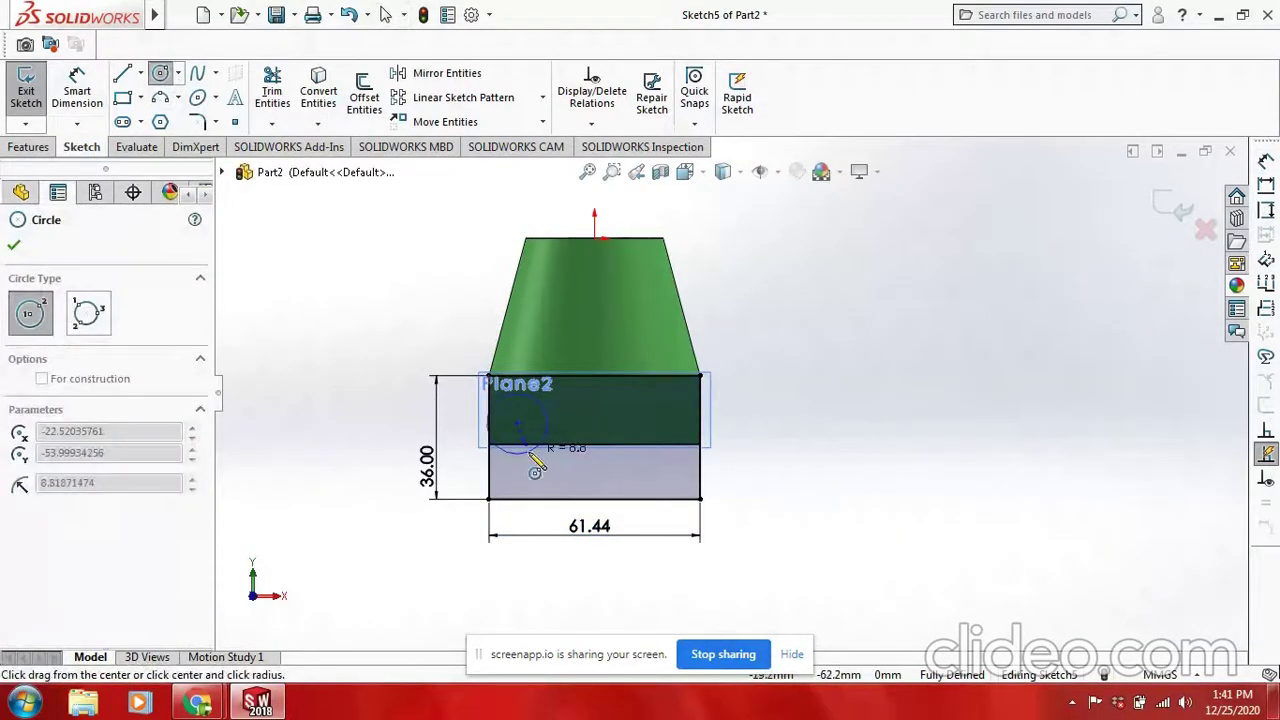
{"action": "left_click", "coordinate": [538, 448]}
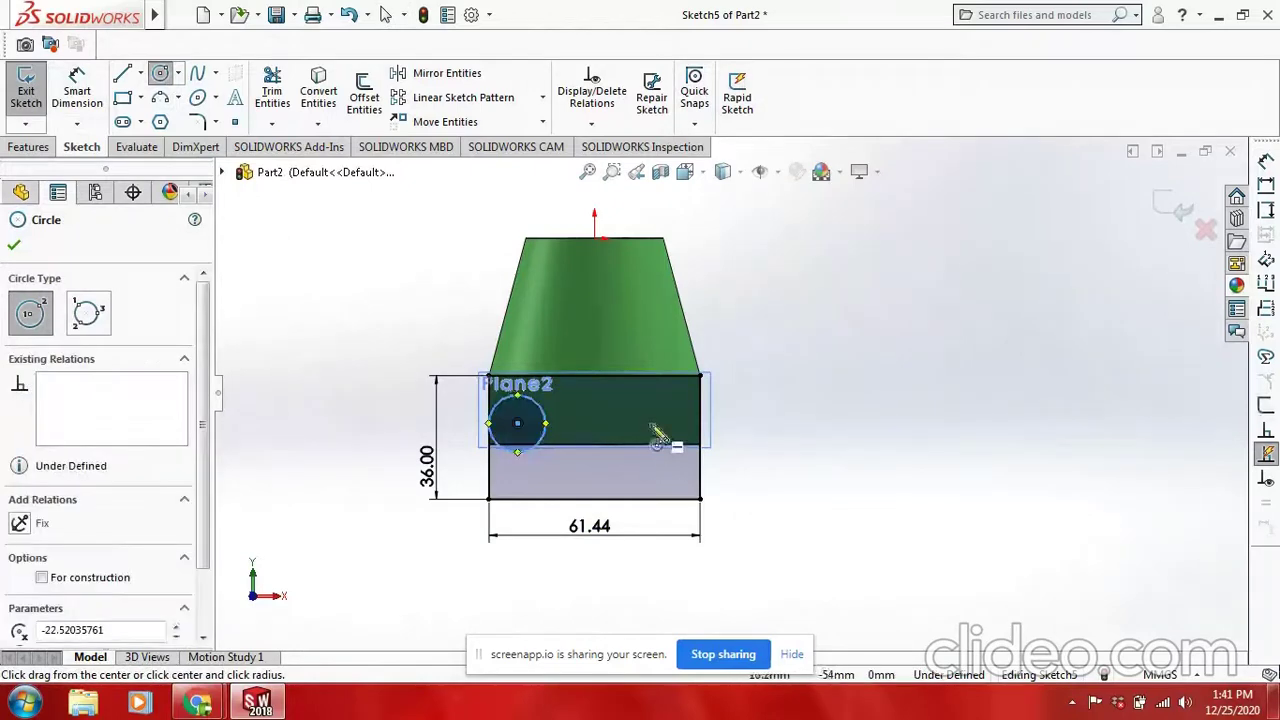
{"action": "left_click", "coordinate": [650, 423]}
{"action": "left_click", "coordinate": [666, 438]}
{"action": "key", "text": "Escape"}
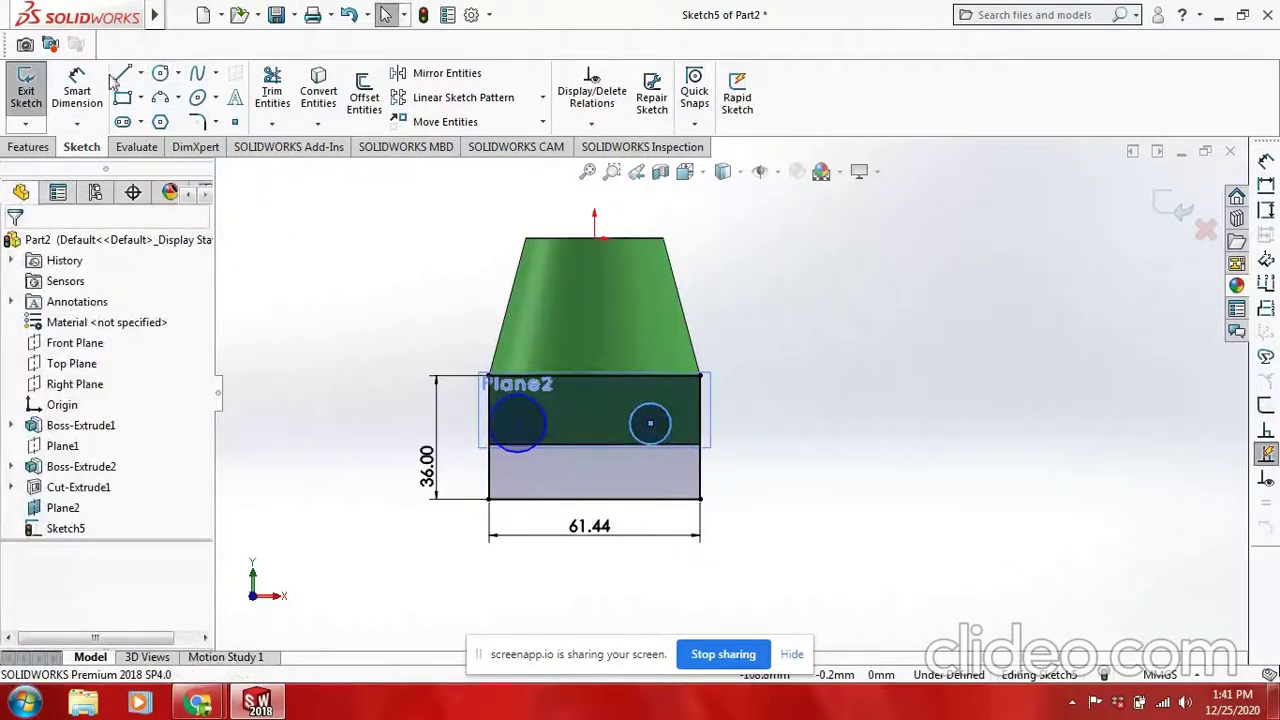
{"action": "left_click", "coordinate": [78, 90]}
{"action": "scroll", "coordinate": [567, 427], "scroll_direction": "down", "scroll_amount": 2}
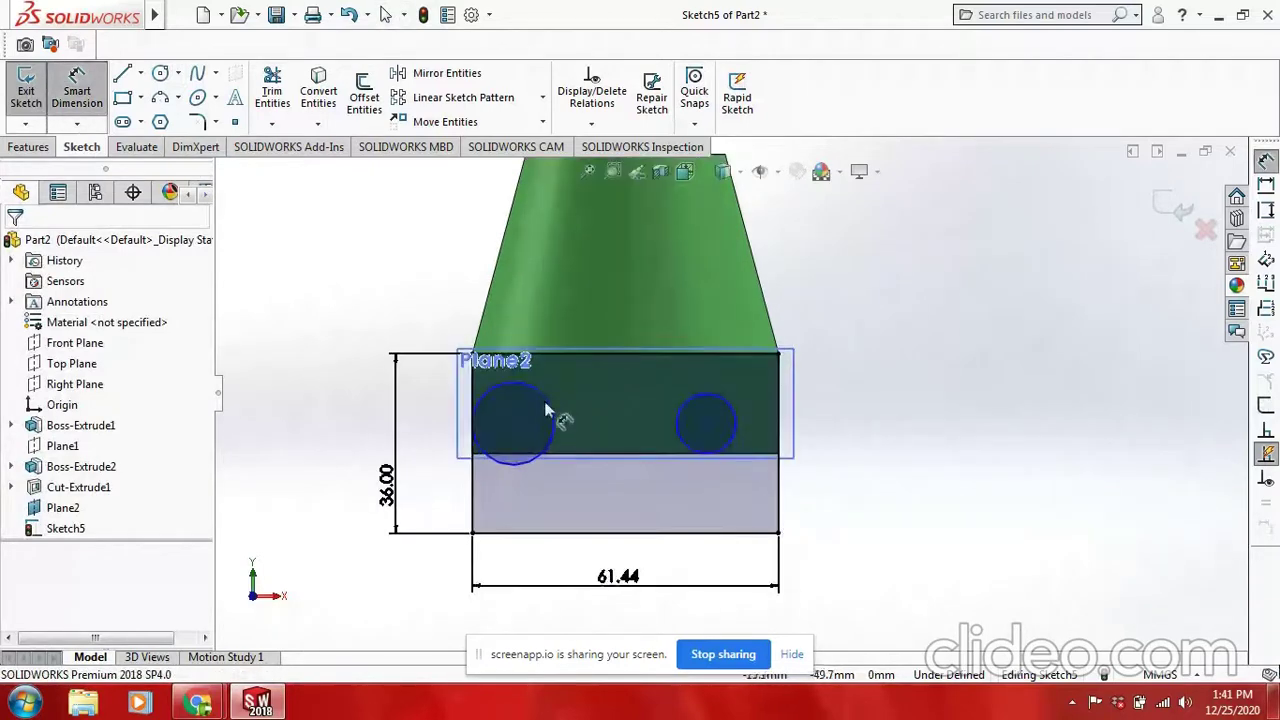
Place the left circle's centre 20 mm below the top edge and 13 mm from the left edge.
{"action": "left_click", "coordinate": [512, 424]}
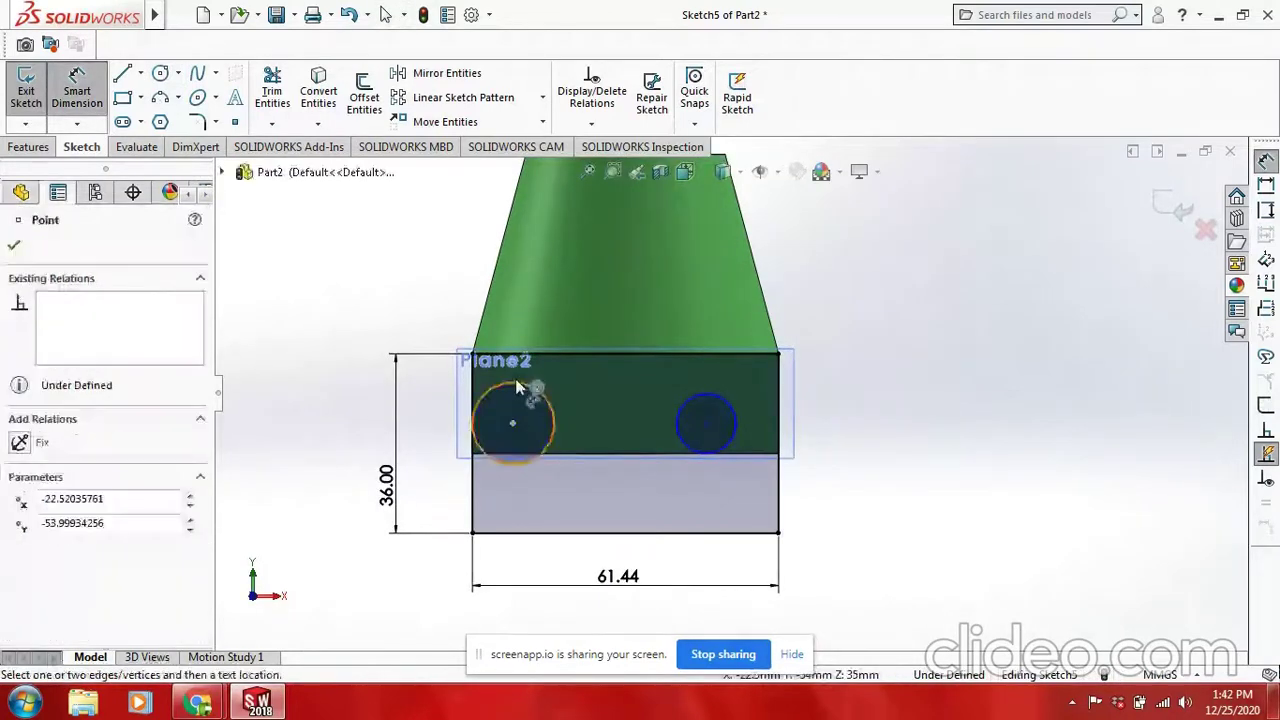
{"action": "left_click", "coordinate": [505, 353]}
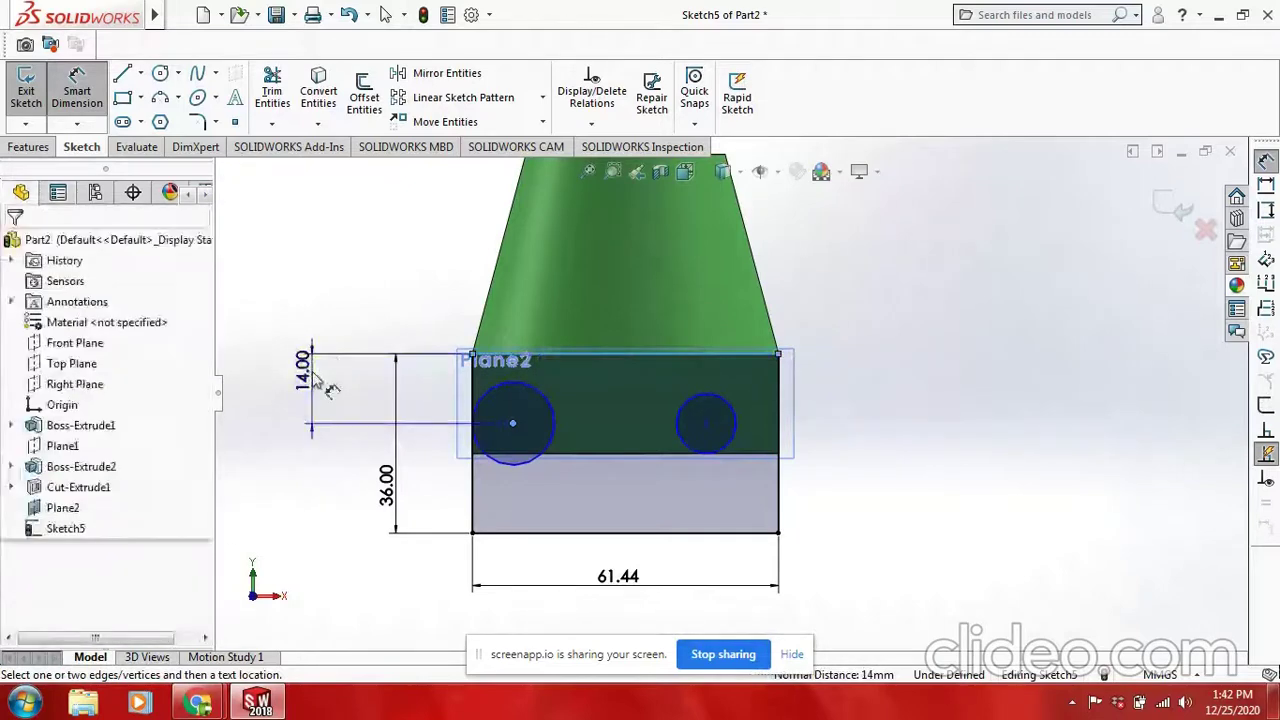
{"action": "left_click", "coordinate": [337, 366]}
{"action": "type", "text": "20"}
{"action": "key", "text": "Return"}
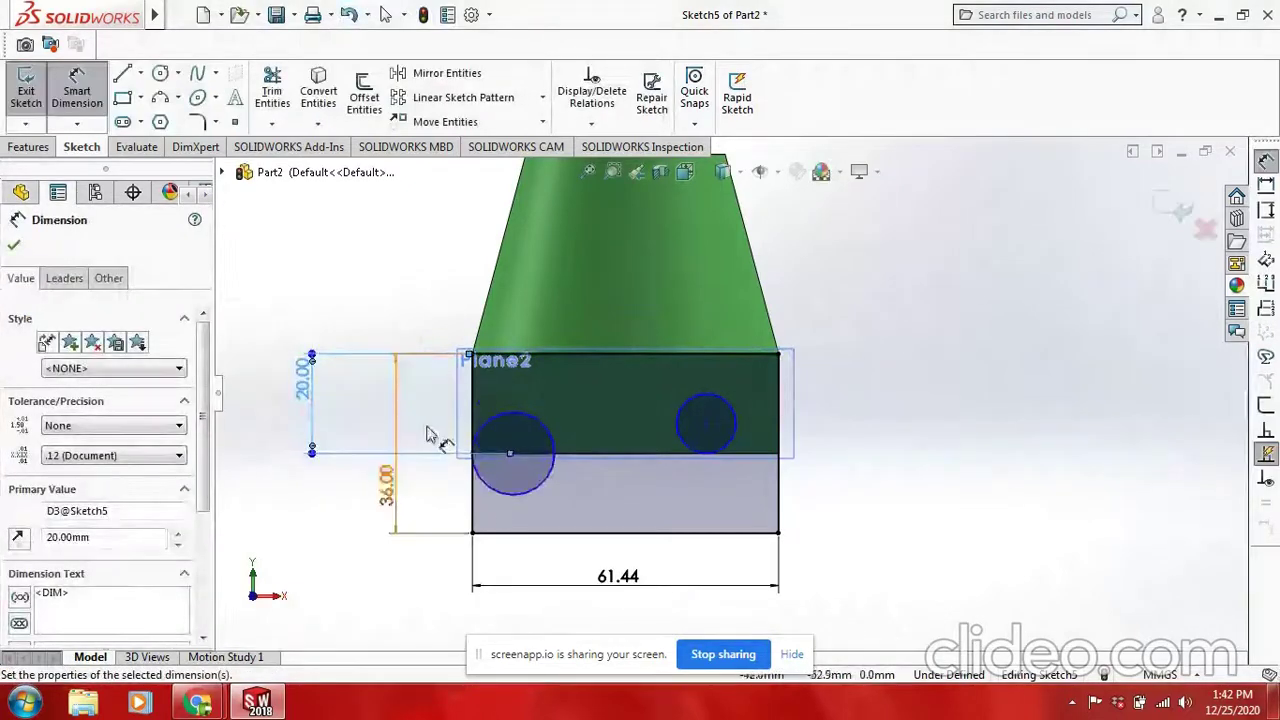
{"action": "left_click", "coordinate": [472, 492]}
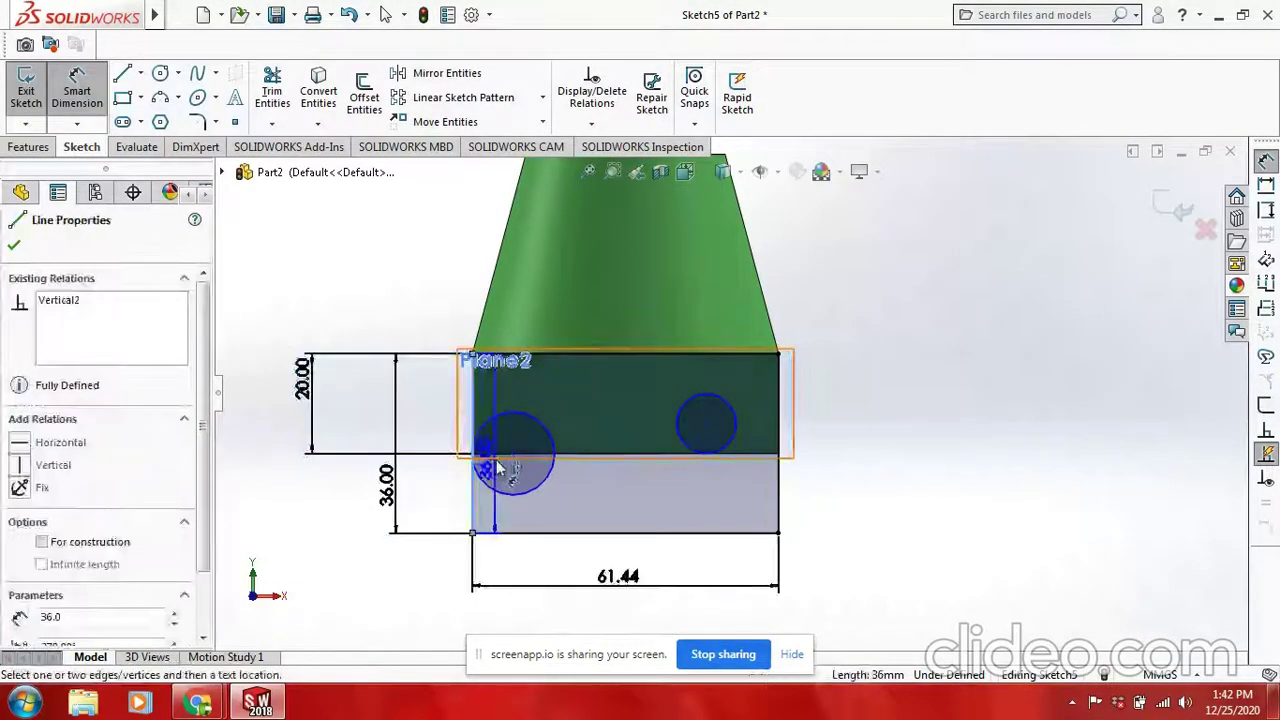
{"action": "left_click", "coordinate": [512, 458]}
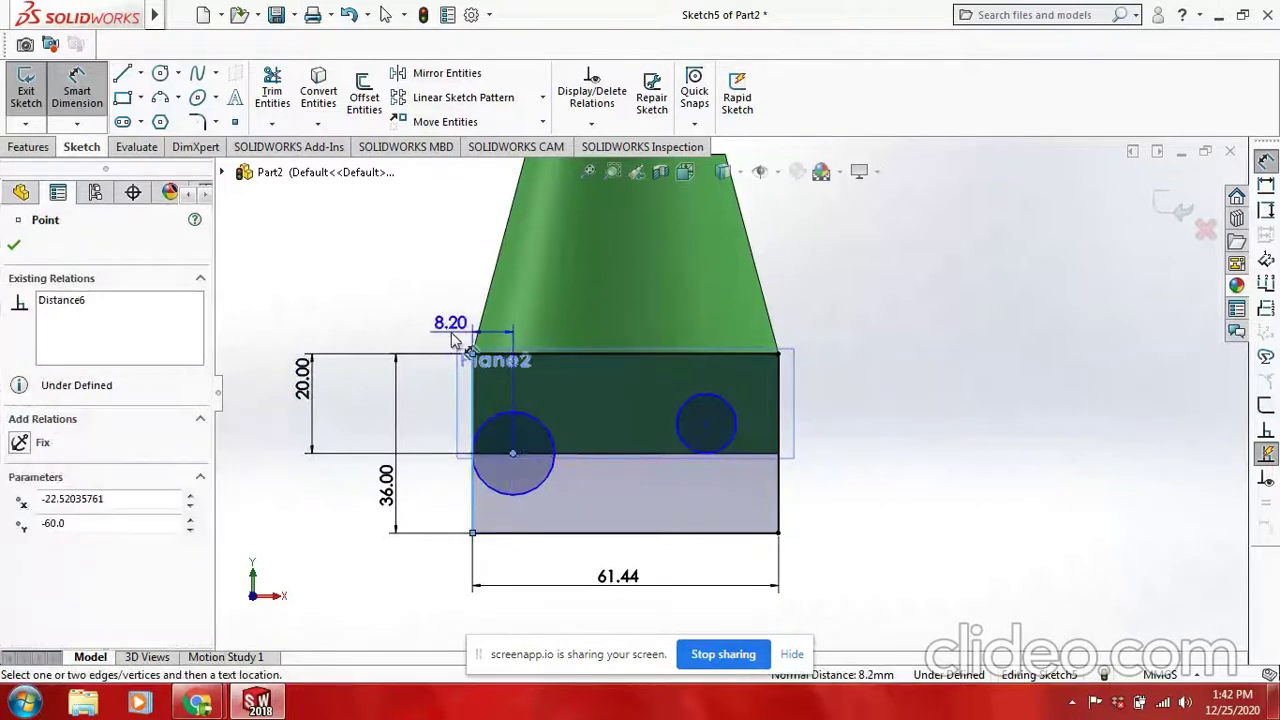
{"action": "left_click", "coordinate": [443, 328]}
{"action": "type", "text": "13"}
{"action": "key", "text": "Return"}
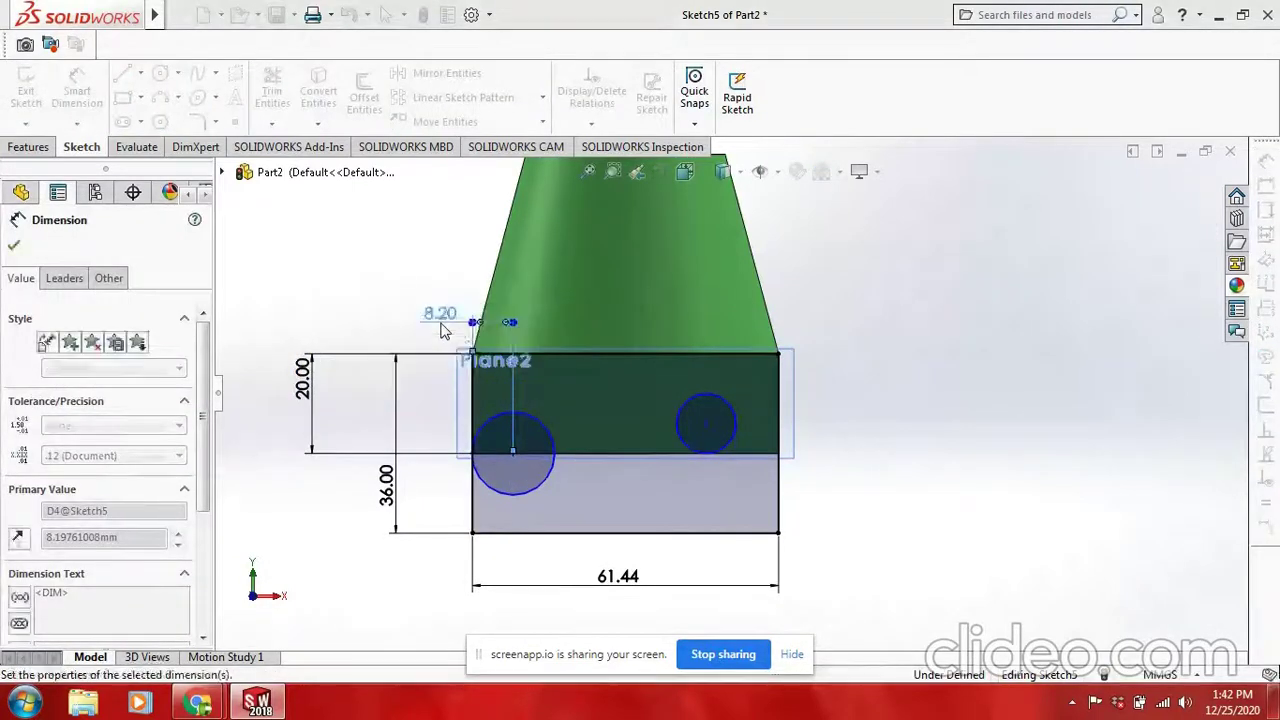
Place the right circle's centre 13 mm from the right edge and 20 mm below the top.
{"action": "left_click", "coordinate": [705, 428]}
{"action": "left_click", "coordinate": [779, 432]}
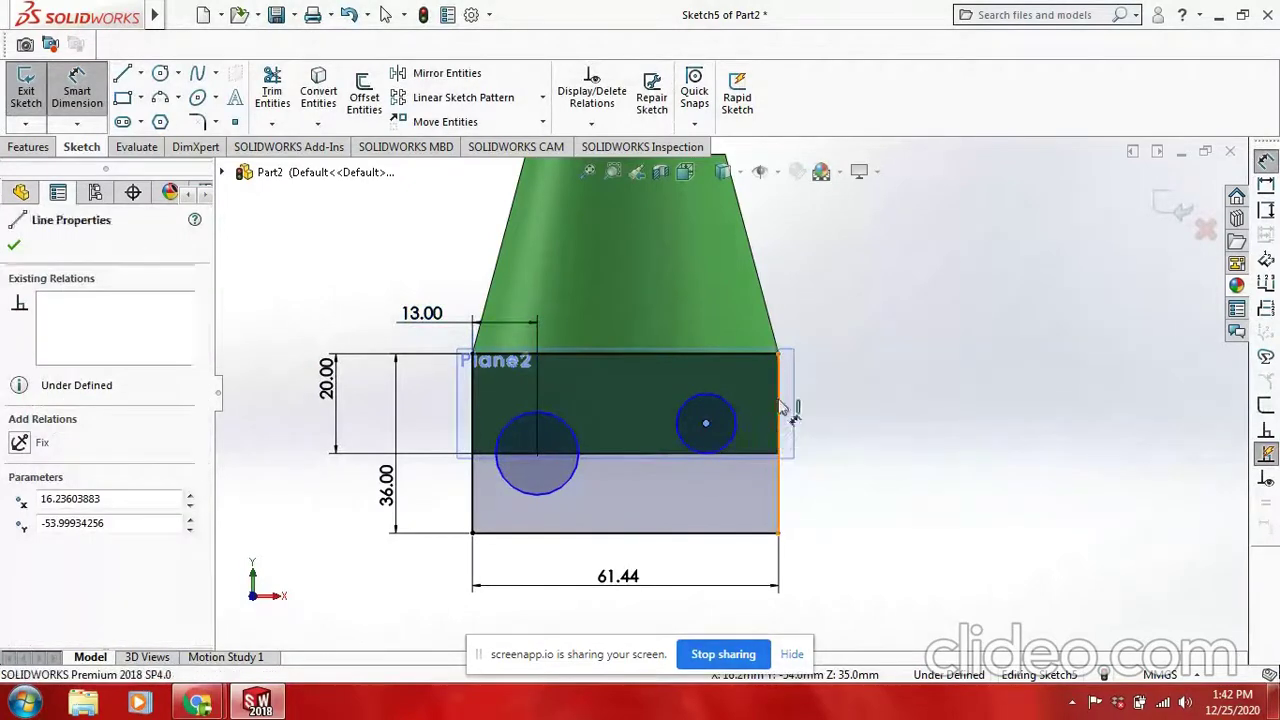
{"action": "left_click", "coordinate": [785, 289]}
{"action": "type", "text": "13"}
{"action": "key", "text": "Return"}
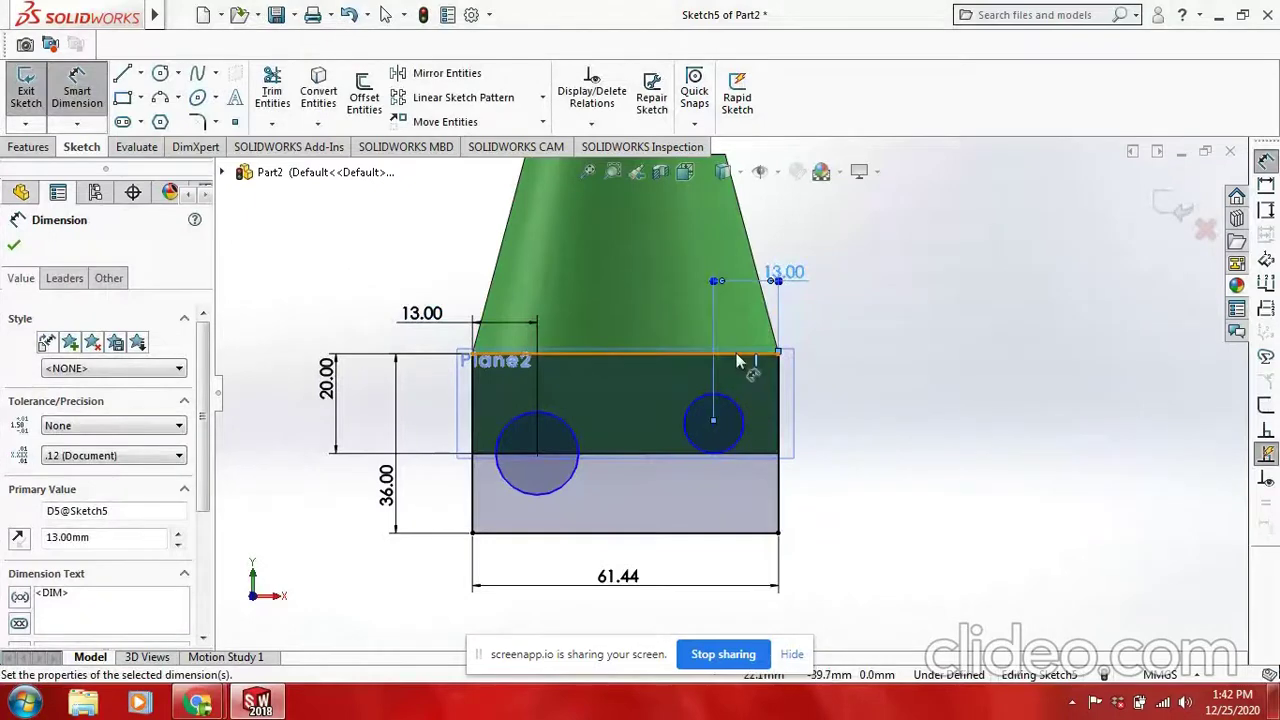
{"action": "left_click", "coordinate": [712, 416]}
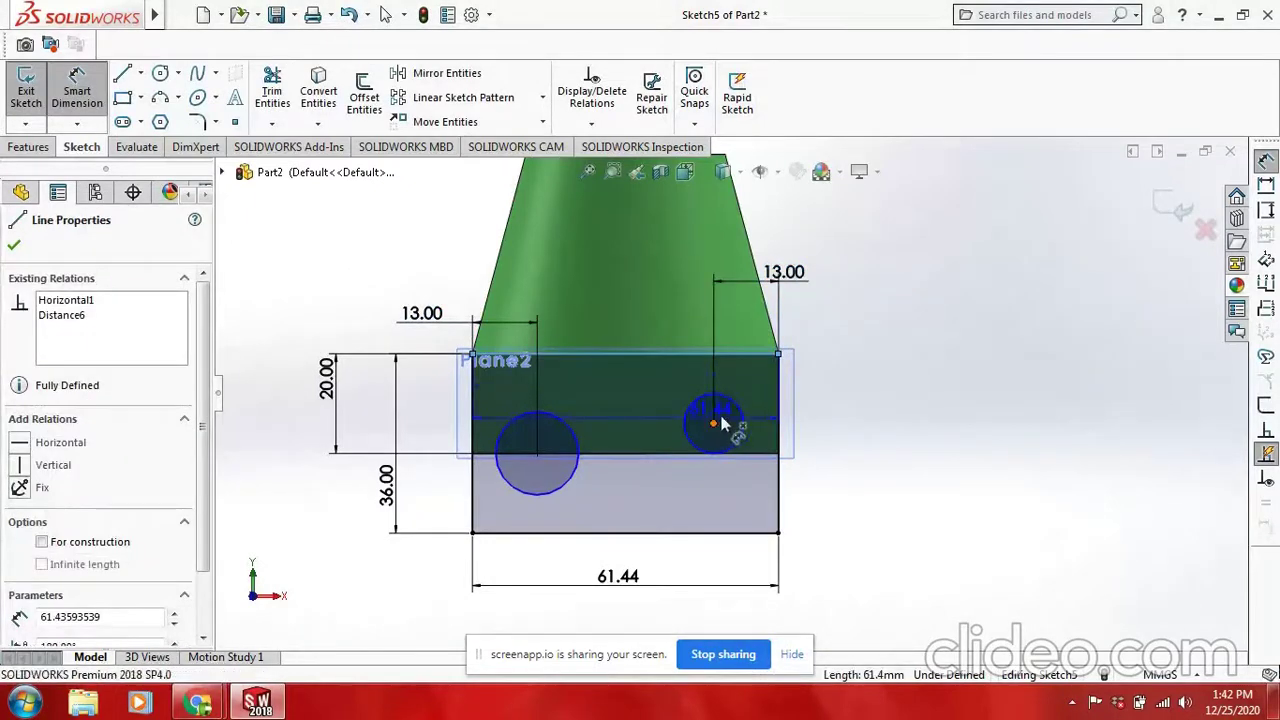
{"action": "left_click", "coordinate": [714, 422]}
{"action": "left_click", "coordinate": [938, 436]}
{"action": "type", "text": "20"}
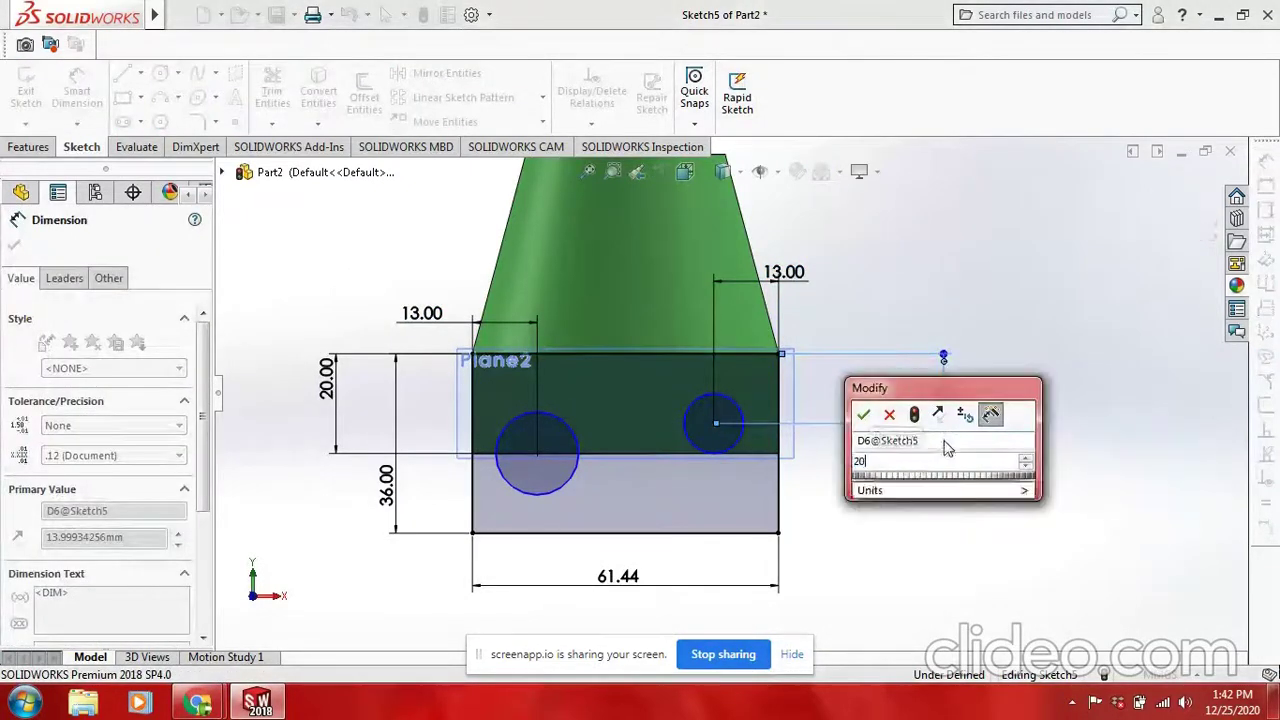
{"action": "key", "text": "Return"}
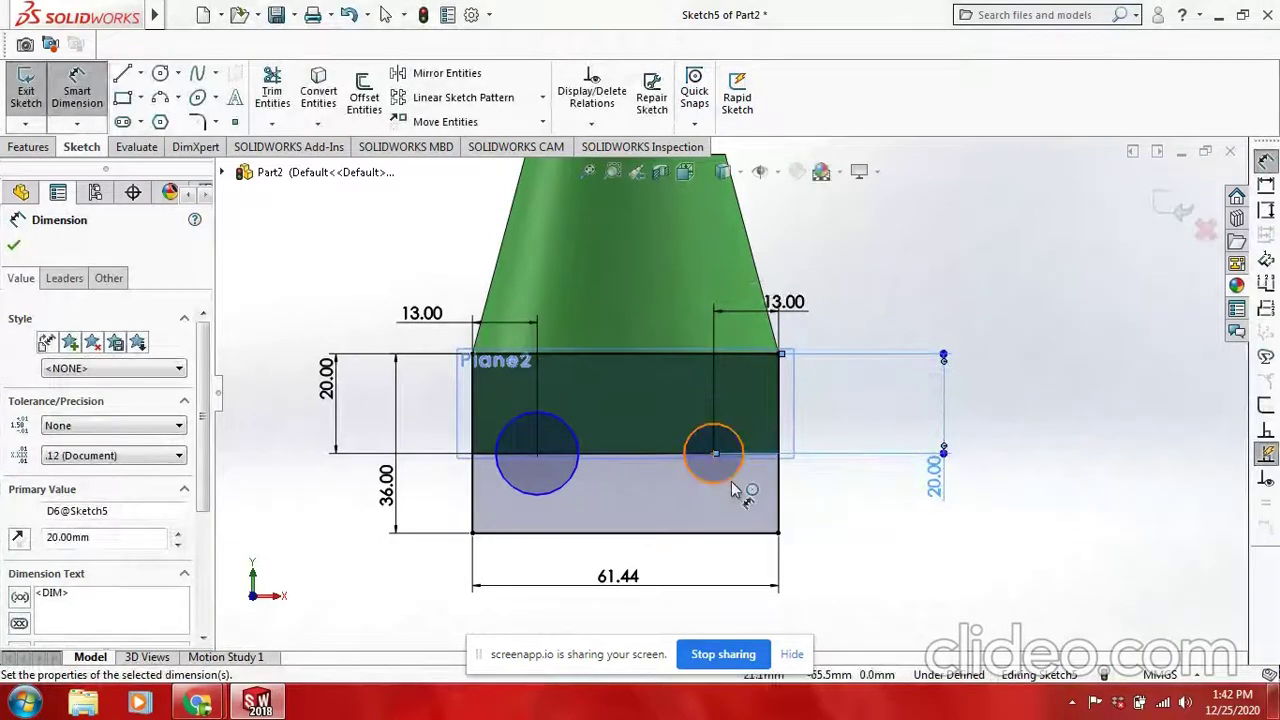
Set both circle diameters to 10 mm.
{"action": "left_click", "coordinate": [731, 489]}
{"action": "left_click", "coordinate": [823, 532]}
{"action": "type", "text": "10"}
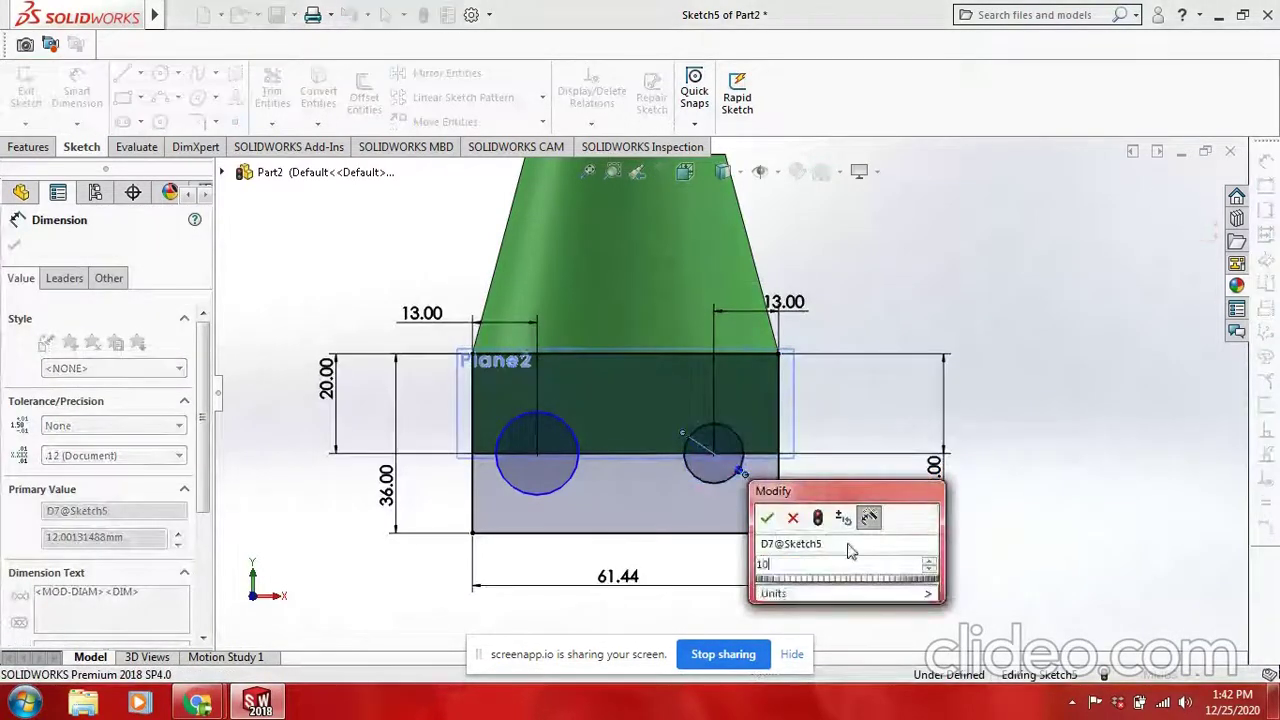
{"action": "key", "text": "Return"}
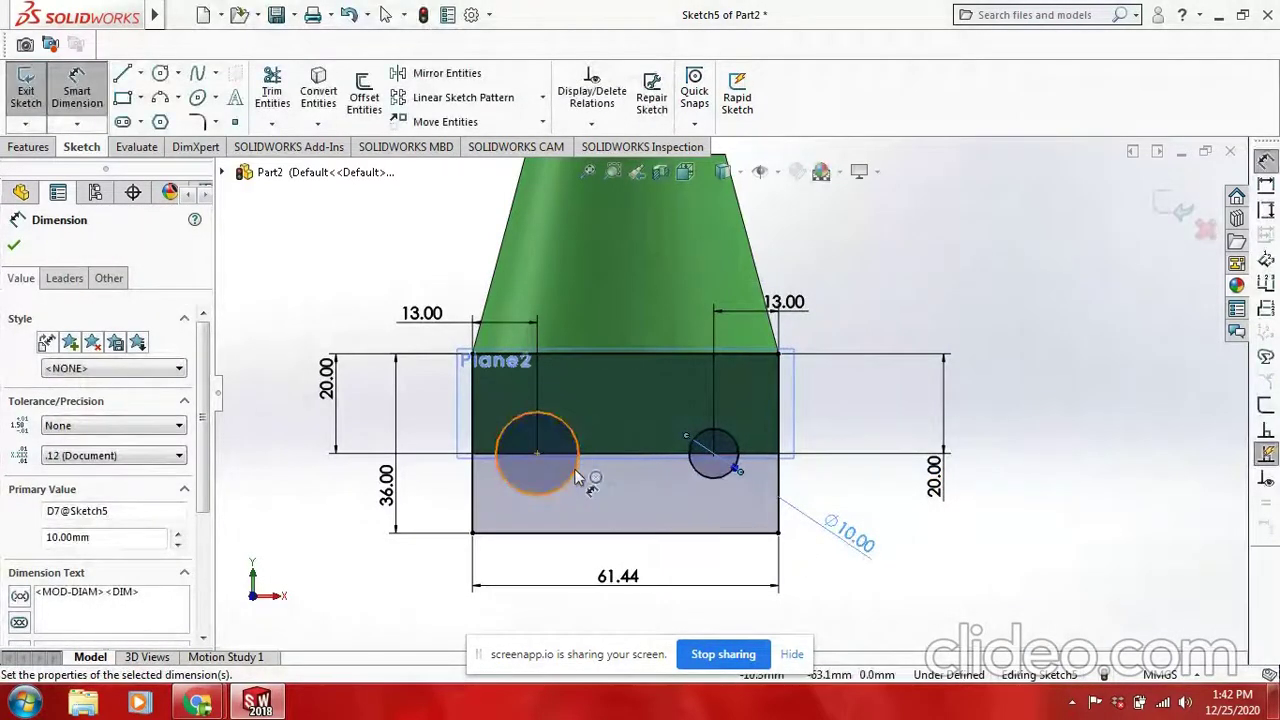
{"action": "left_click", "coordinate": [577, 478]}
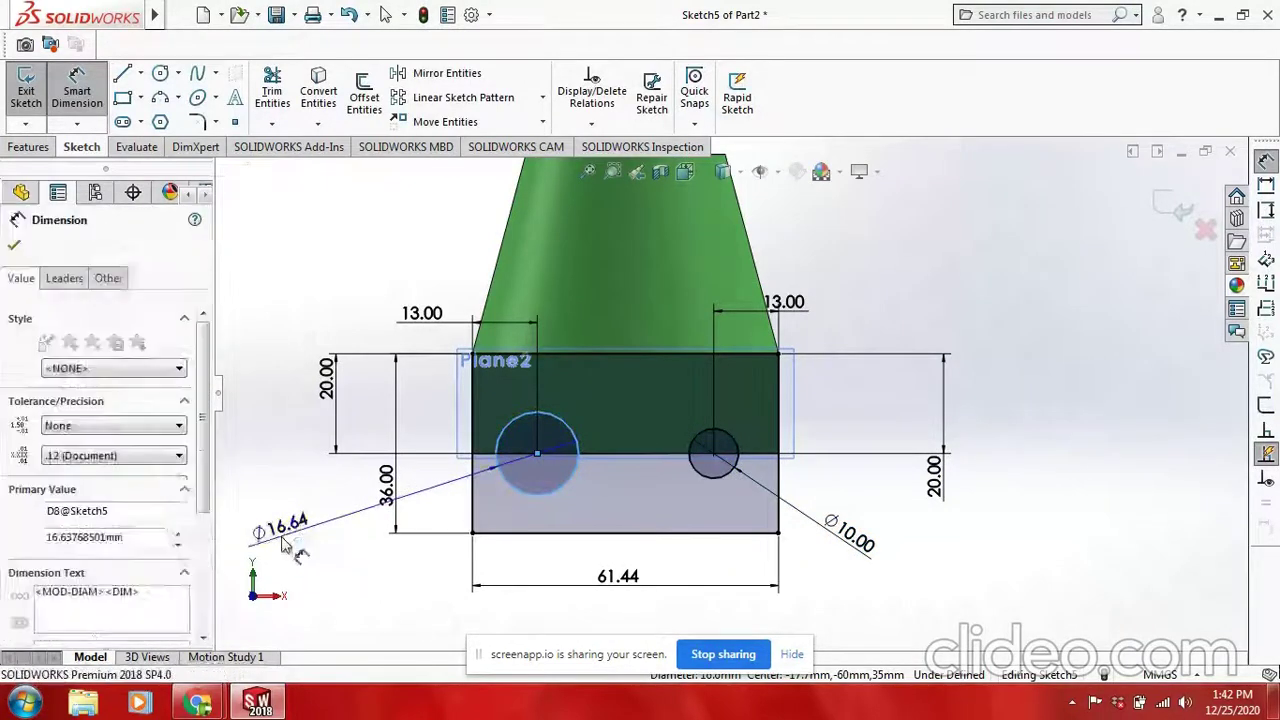
{"action": "left_click", "coordinate": [283, 545]}
{"action": "type", "text": "10"}
{"action": "key", "text": "Return"}
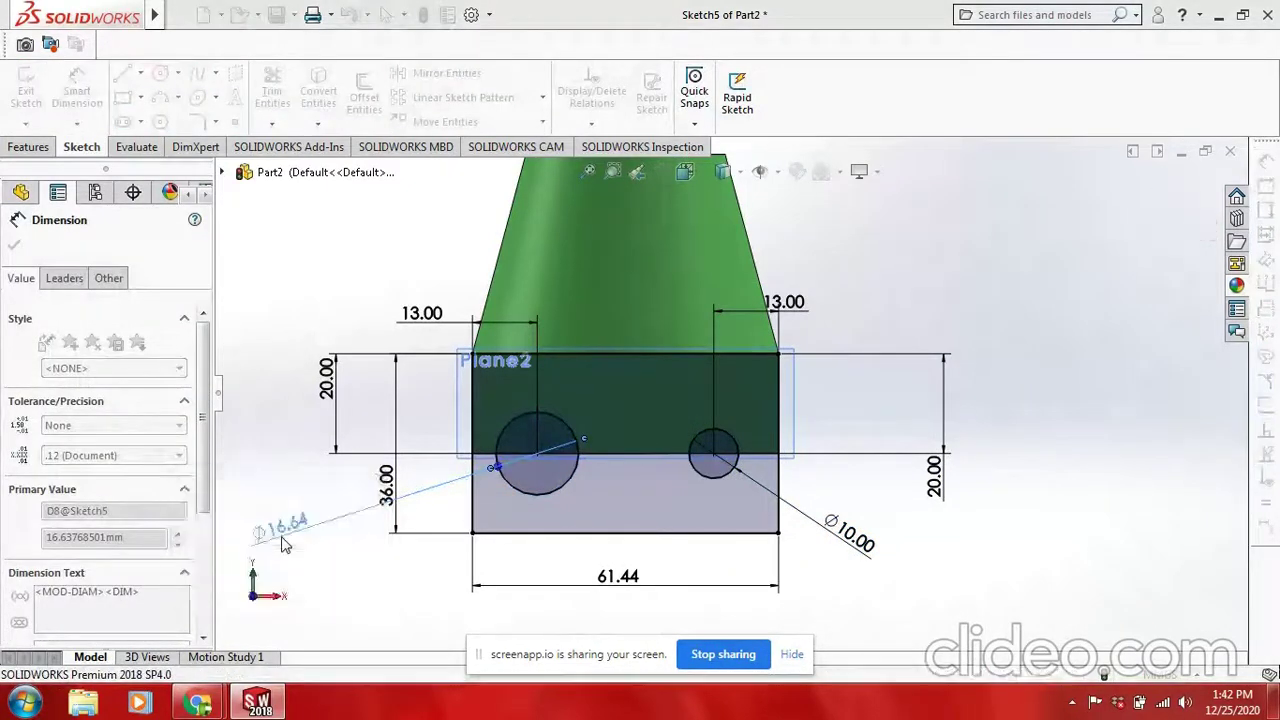
{"action": "key", "text": "Escape"}
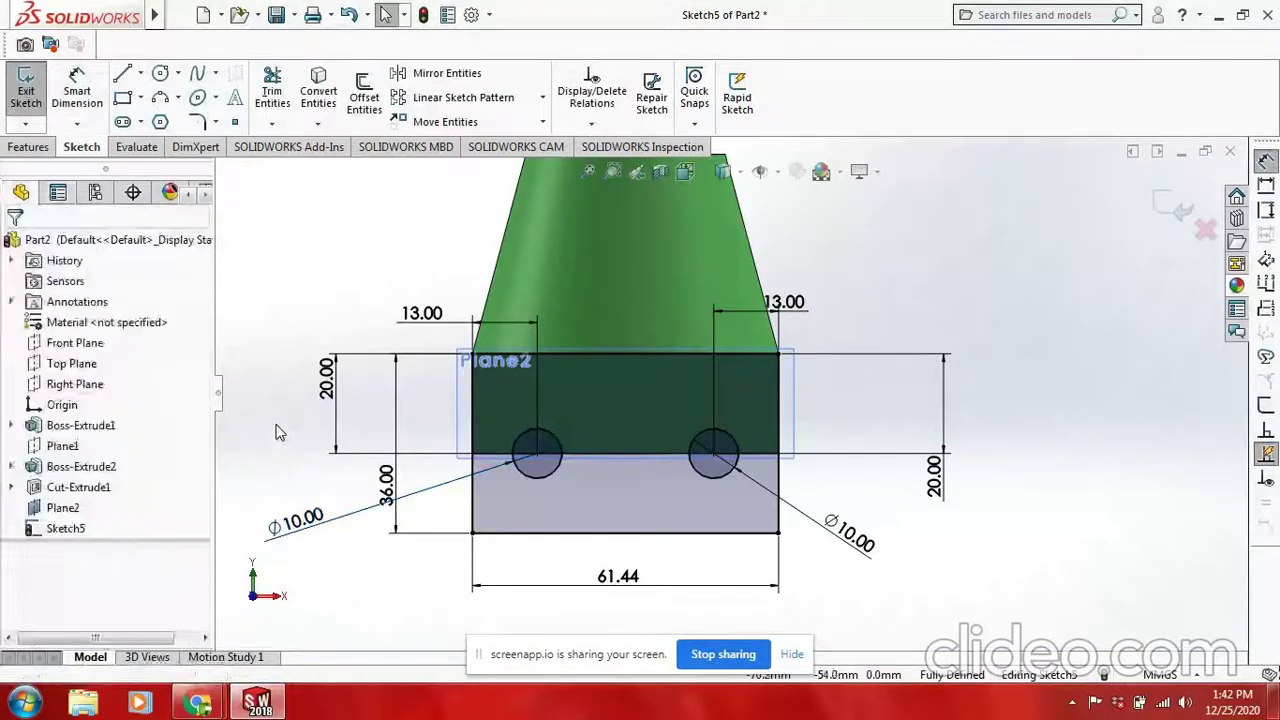
{"action": "key", "text": "space"}
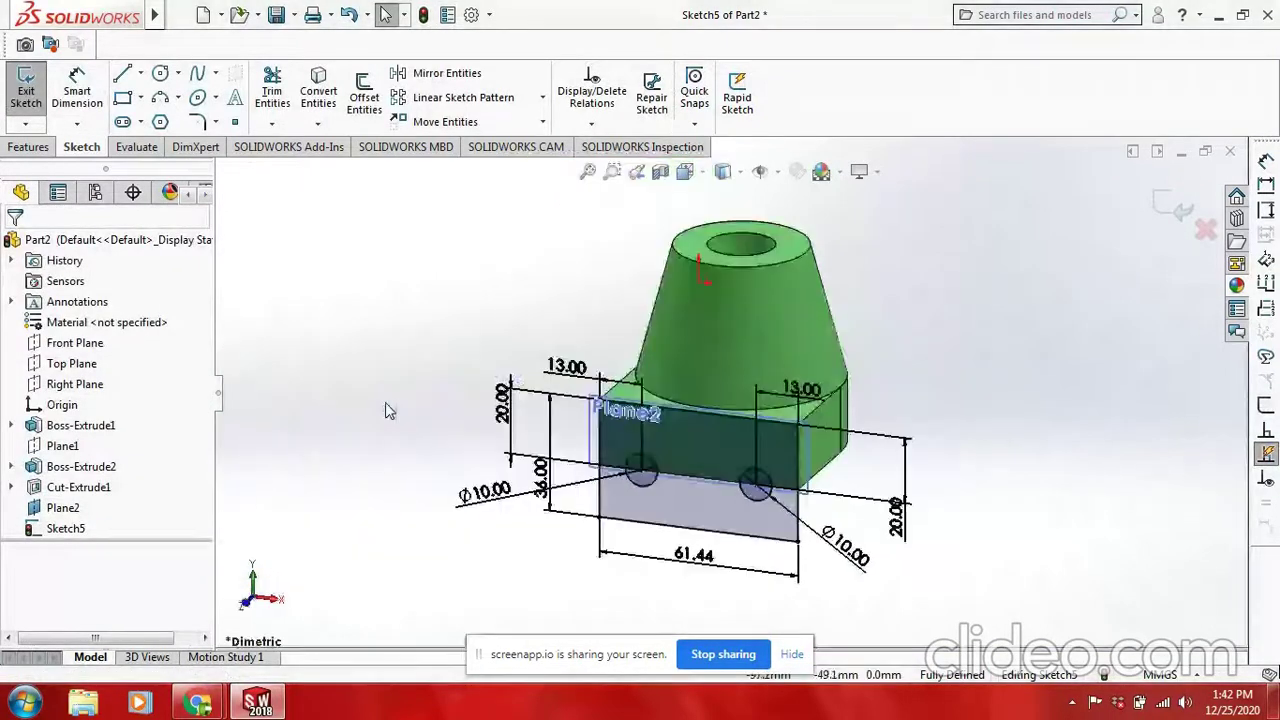
Apply an Extruded Cut from the sketch, then undo it with Ctrl+Z.
{"action": "left_click", "coordinate": [28, 147]}
{"action": "left_click", "coordinate": [285, 105]}
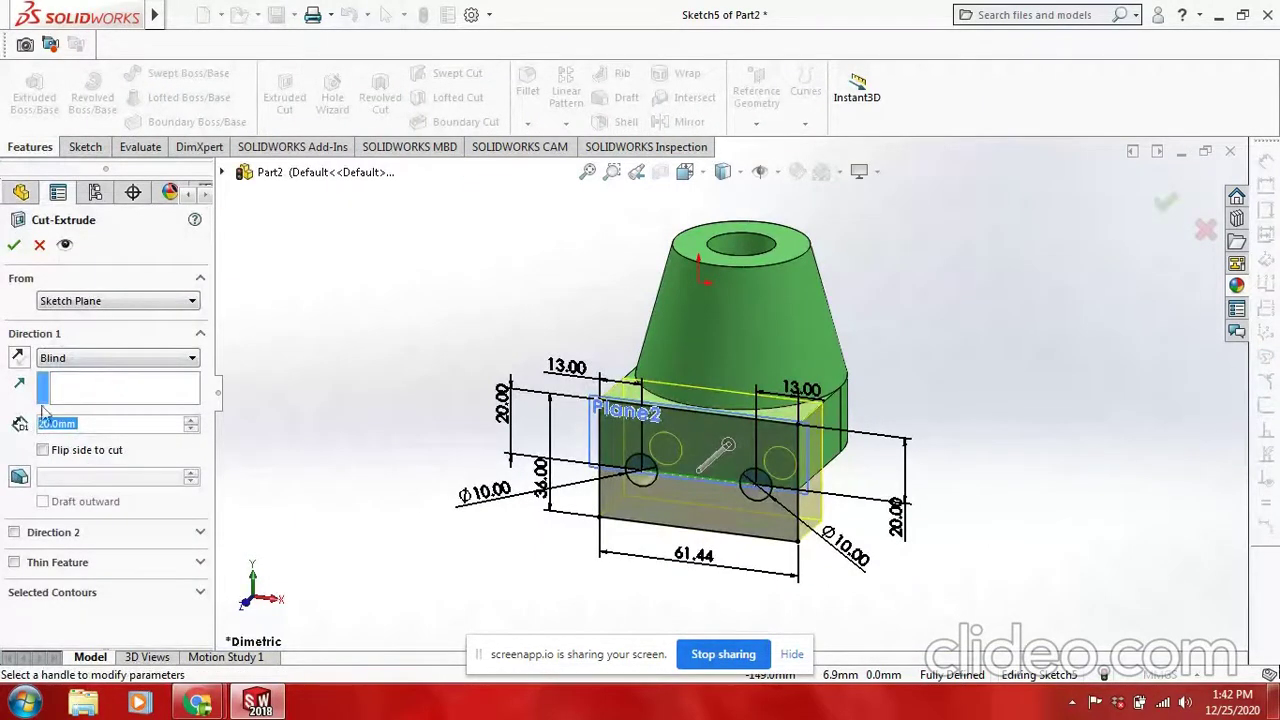
{"action": "left_click", "coordinate": [15, 246]}
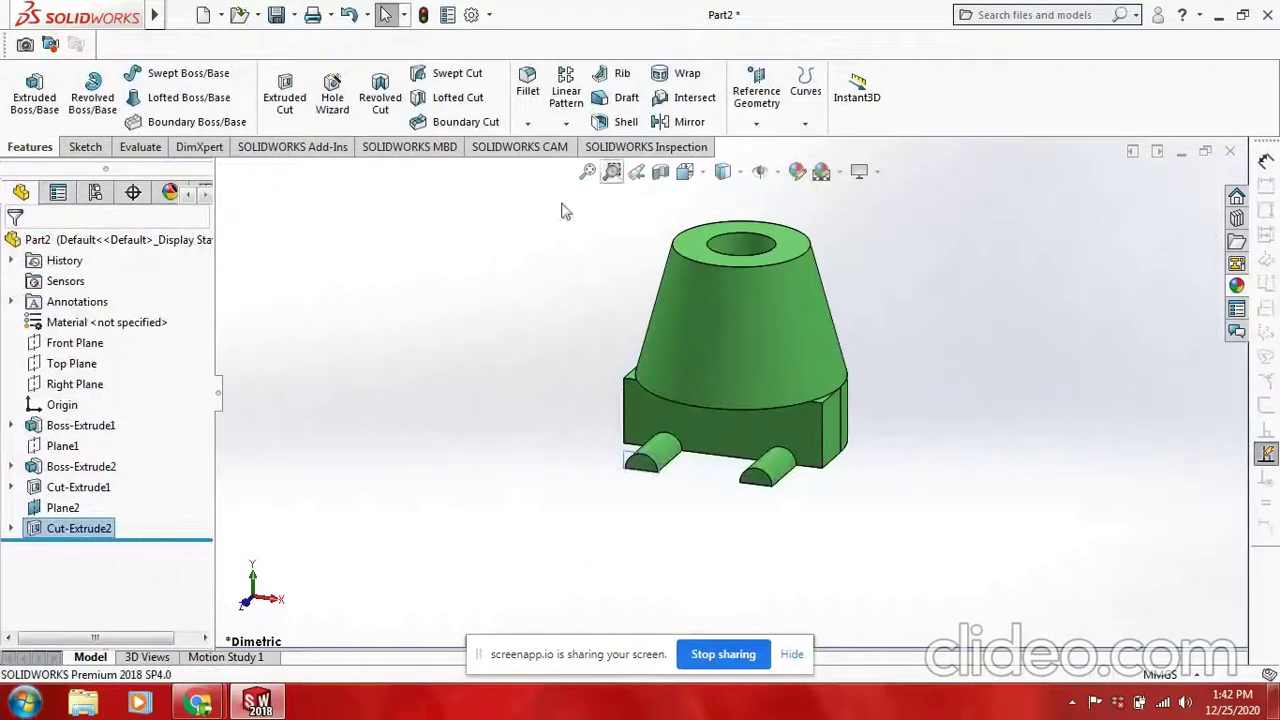
{"action": "key", "text": "ctrl+z"}
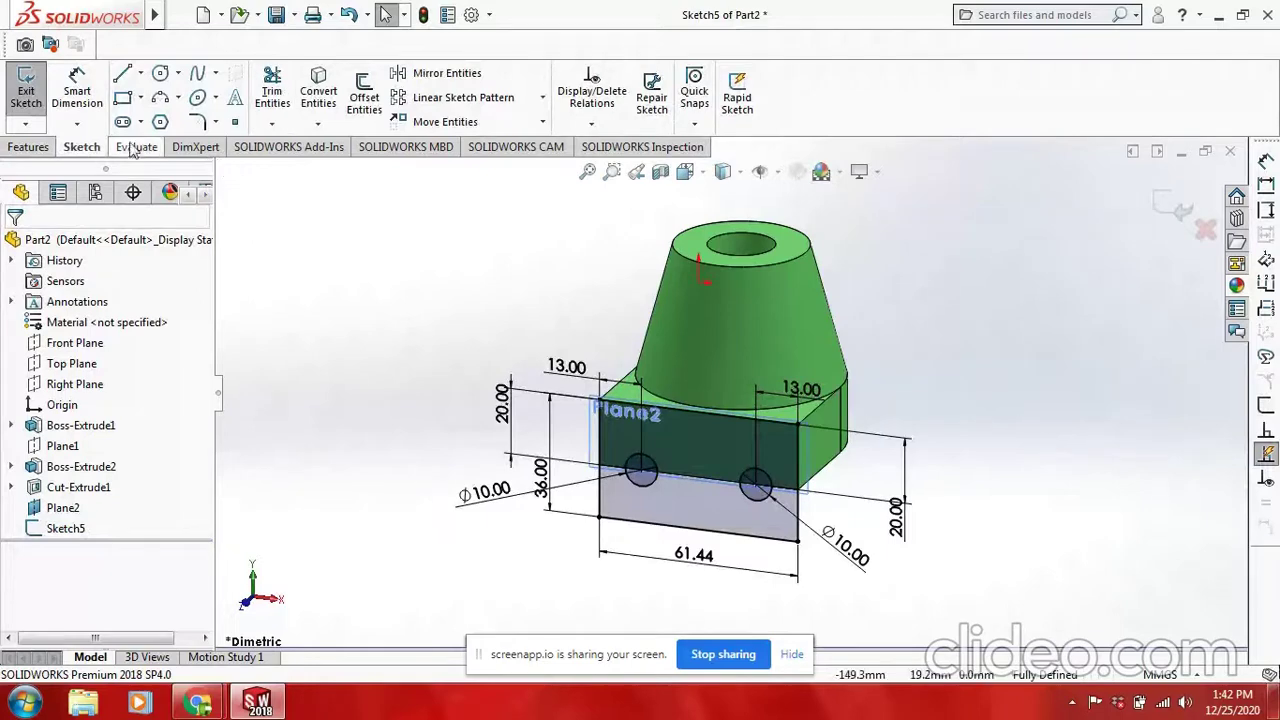
Retry the Extruded Cut on the rectangle region, cancel it, and exit the sketch.
{"action": "left_click", "coordinate": [35, 148]}
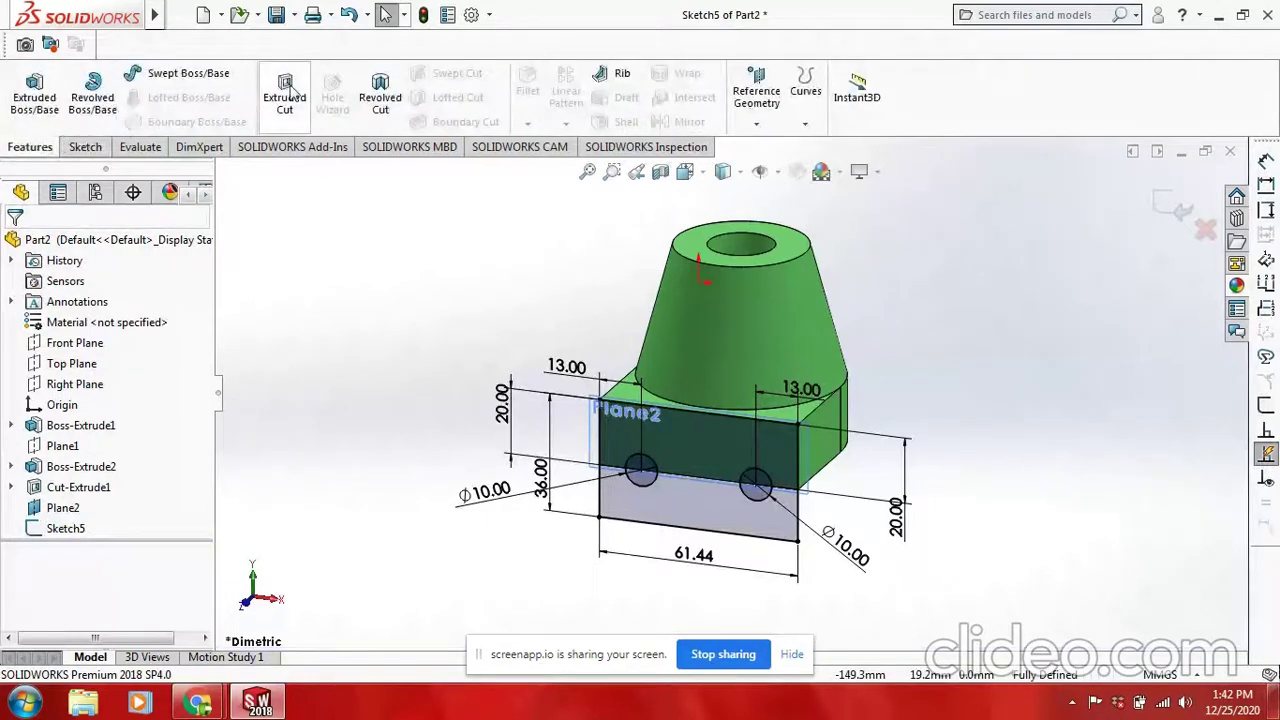
{"action": "left_click", "coordinate": [287, 92]}
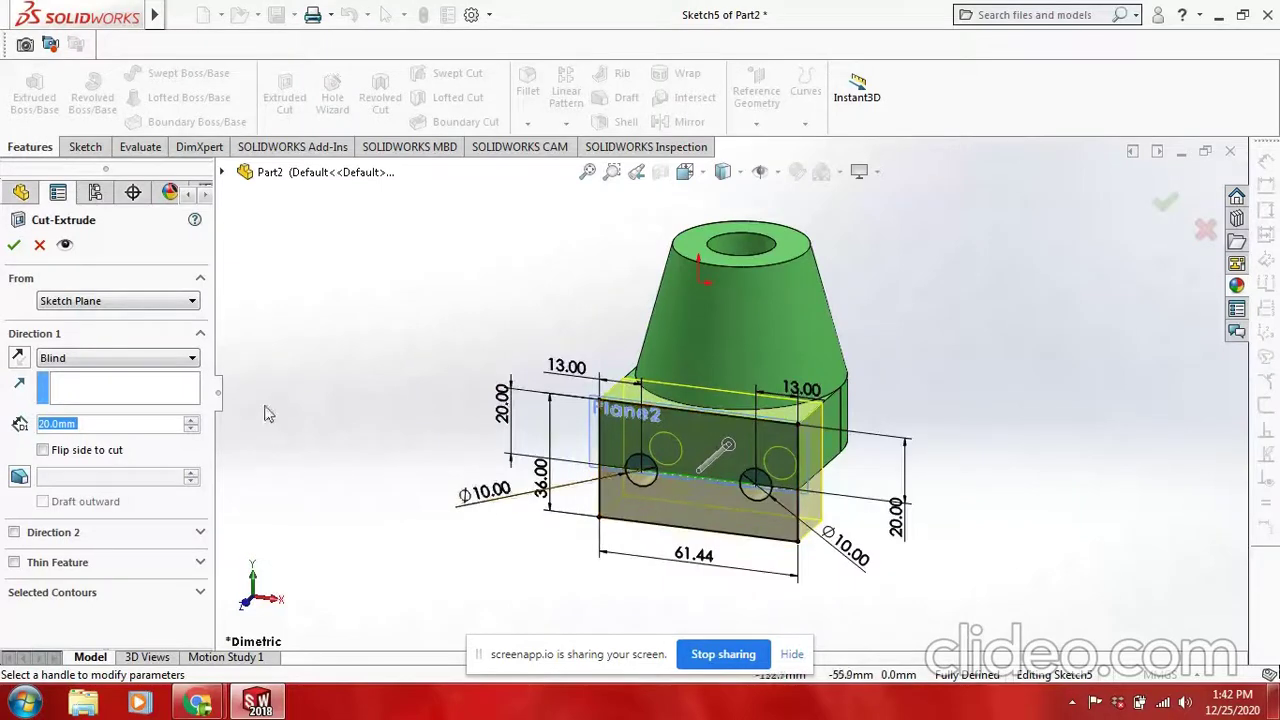
{"action": "left_click", "coordinate": [716, 525]}
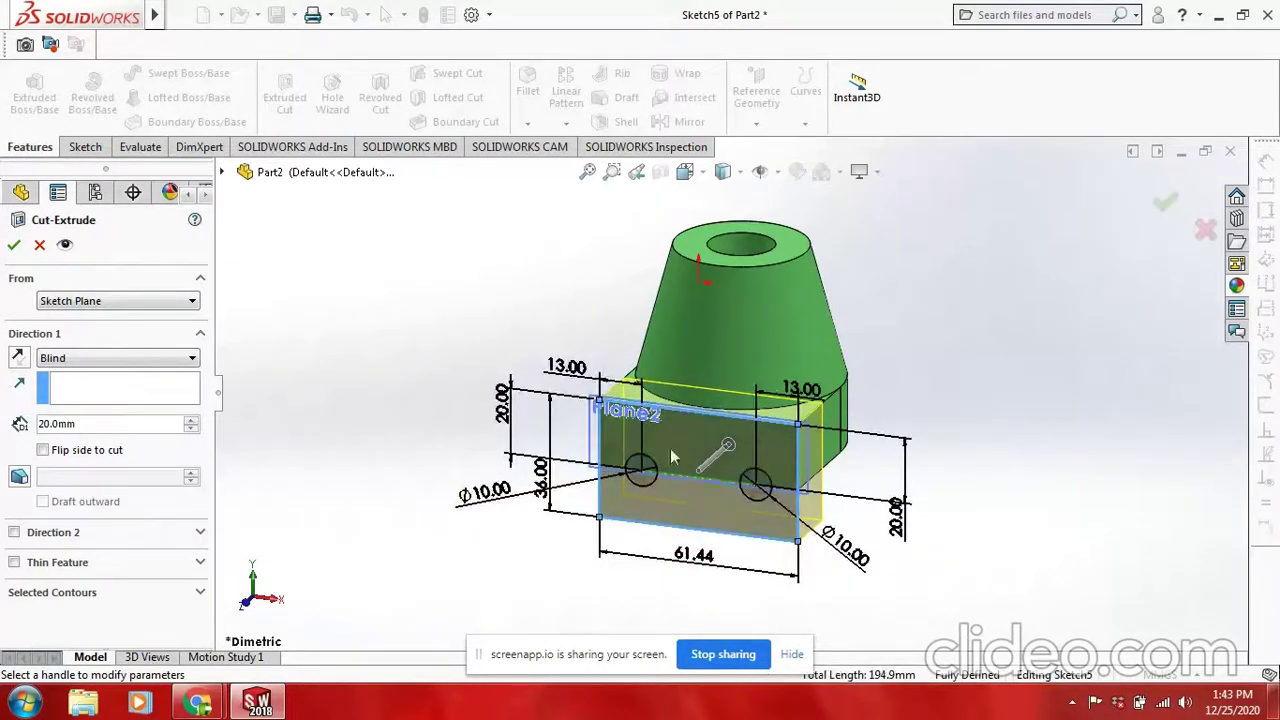
{"action": "key", "text": "Escape"}
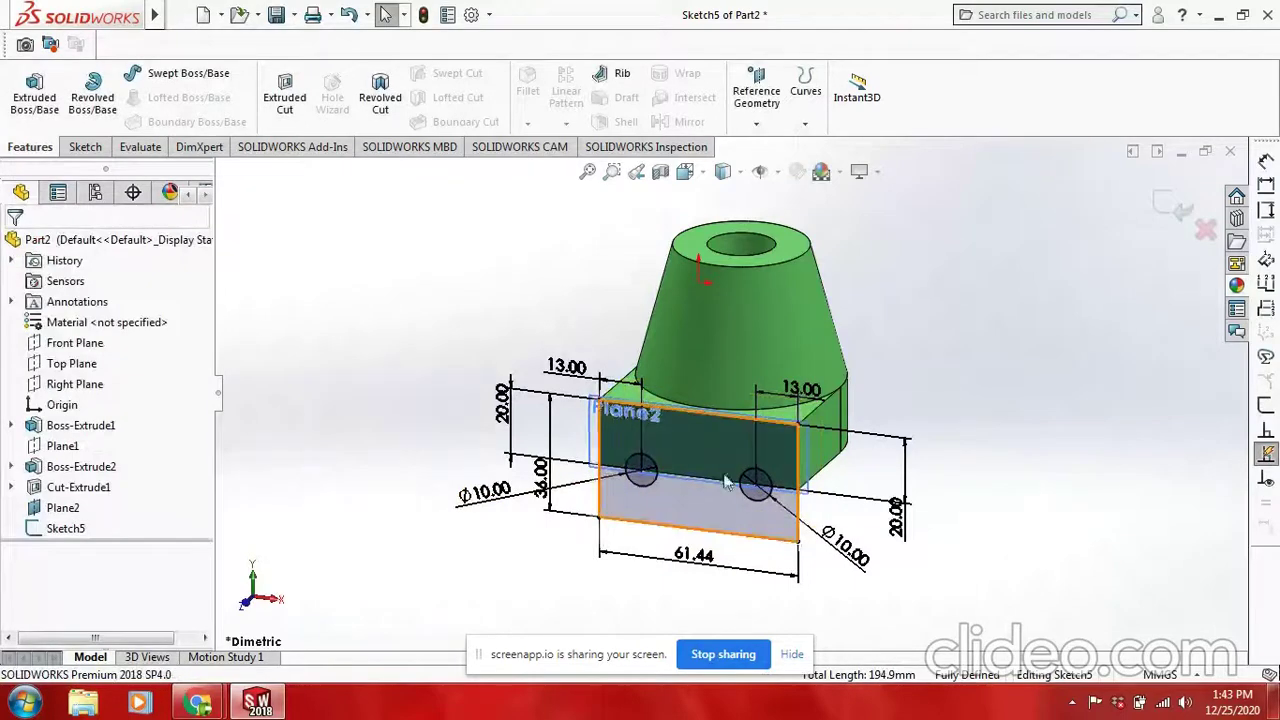
{"action": "left_click", "coordinate": [757, 487]}
{"action": "key", "text": "Escape"}
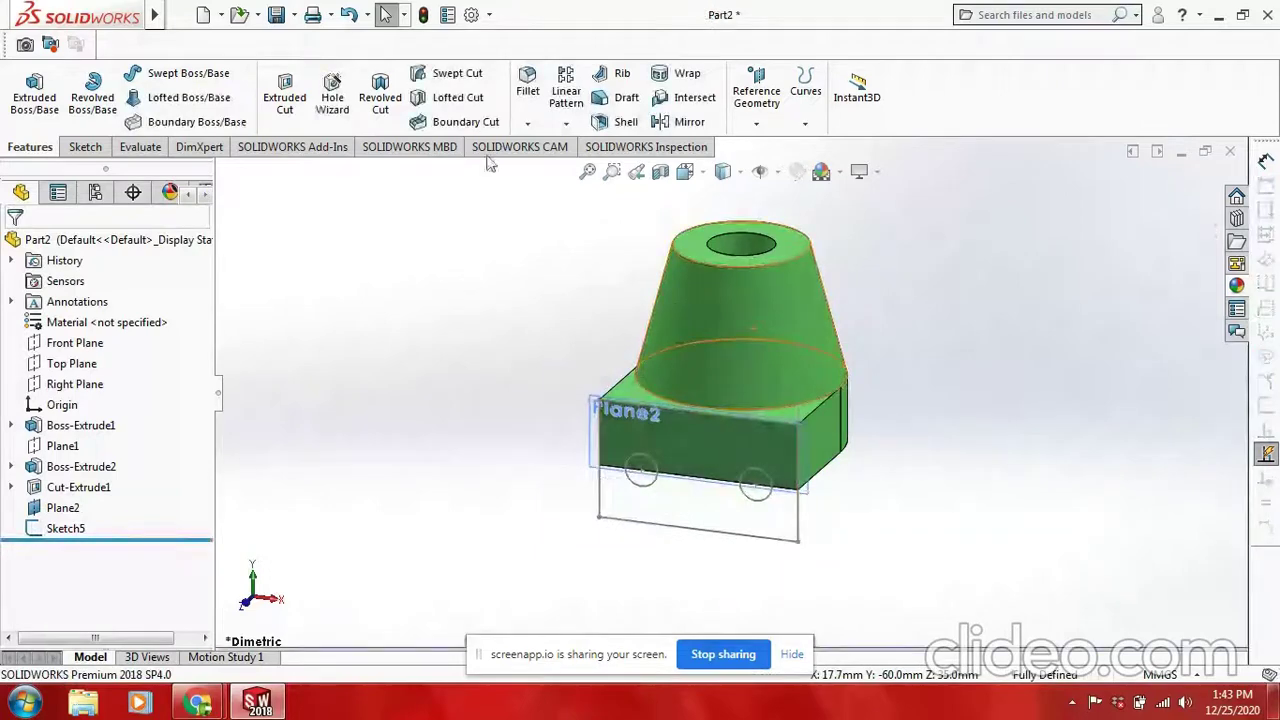
Try an Extruded Cut with the sketch as profile, then cancel it.
{"action": "left_click", "coordinate": [290, 96]}
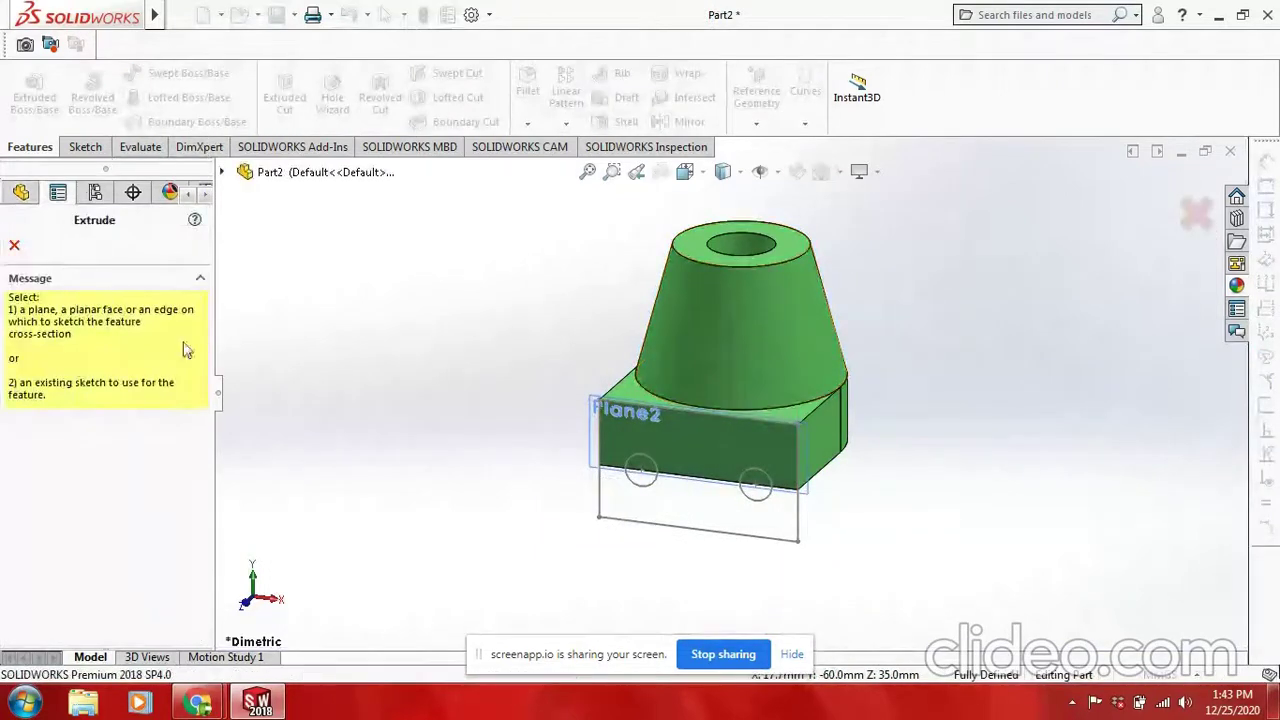
{"action": "left_click", "coordinate": [637, 484]}
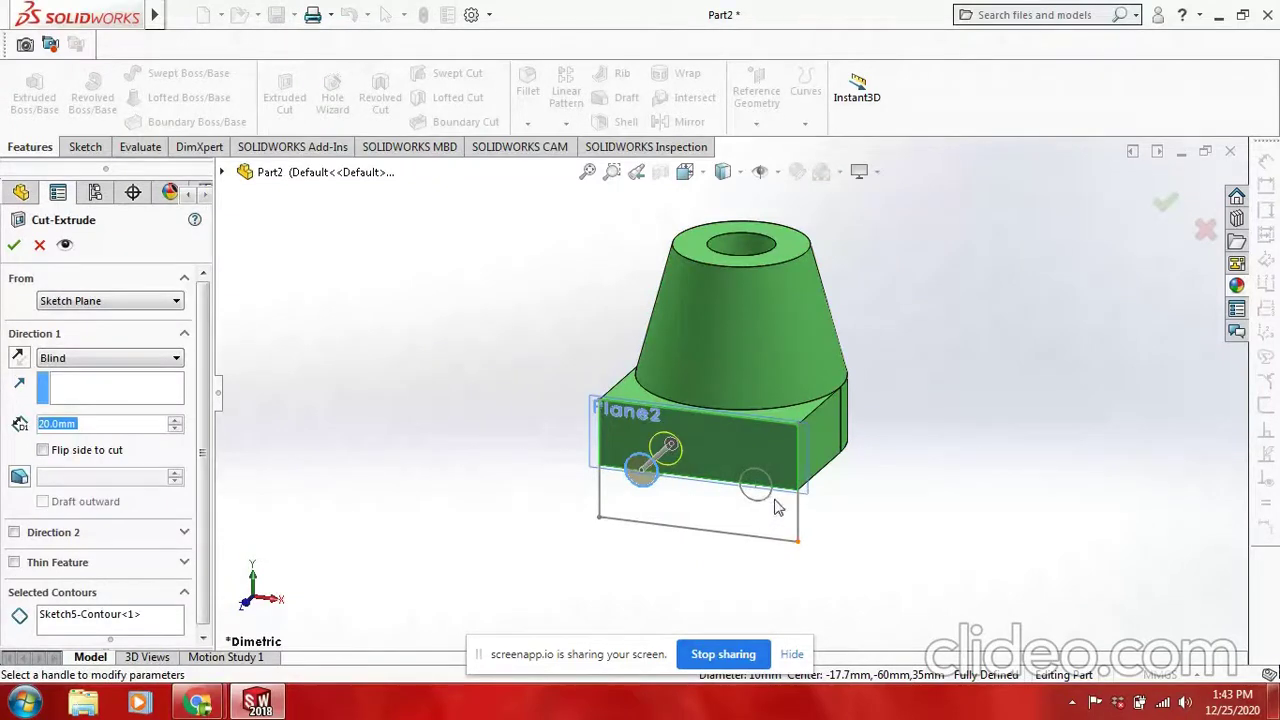
{"action": "key", "text": "Escape"}
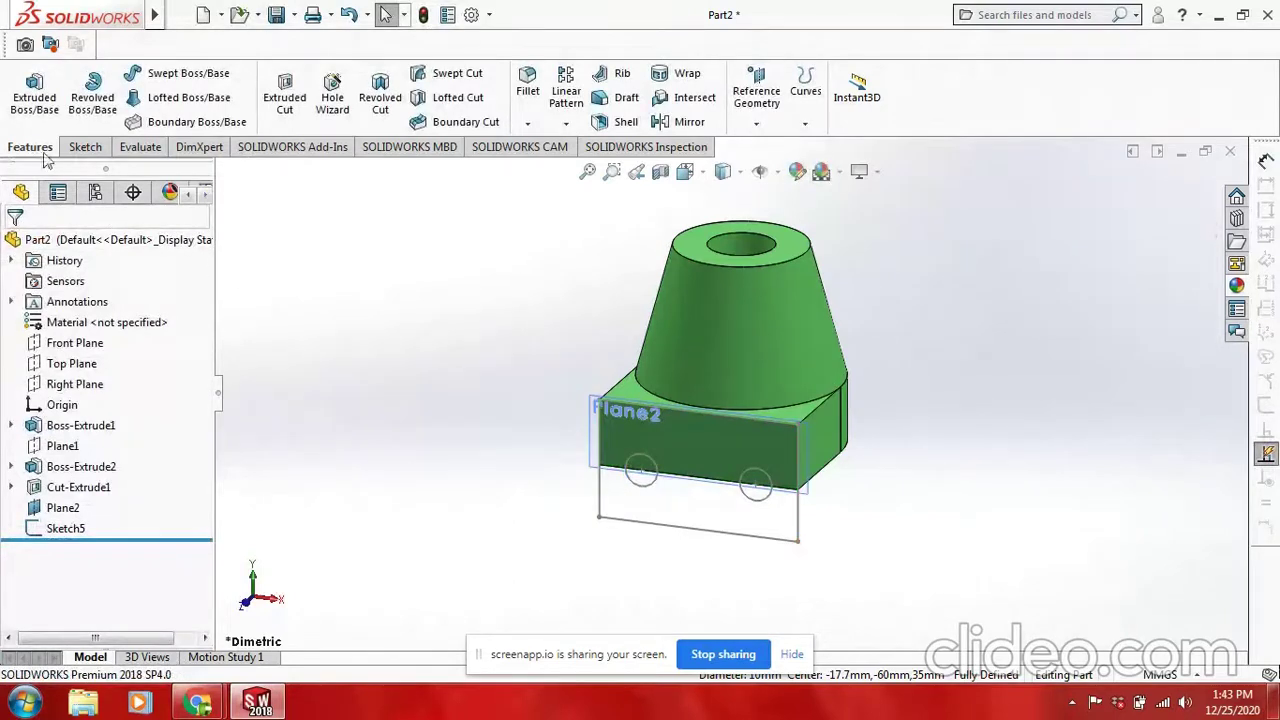
Extrude the rectangle sketch 20 mm in the reversed direction as Boss-Extrude3.
{"action": "left_click", "coordinate": [34, 92]}
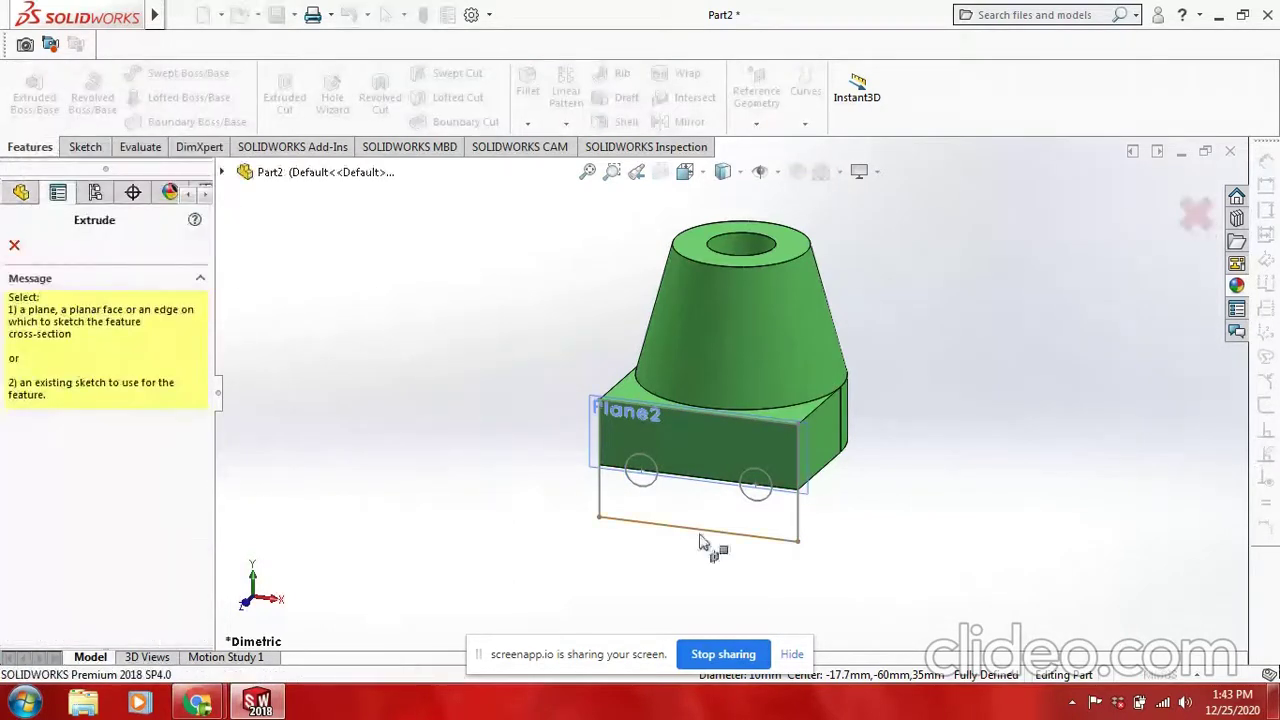
{"action": "left_click", "coordinate": [763, 547]}
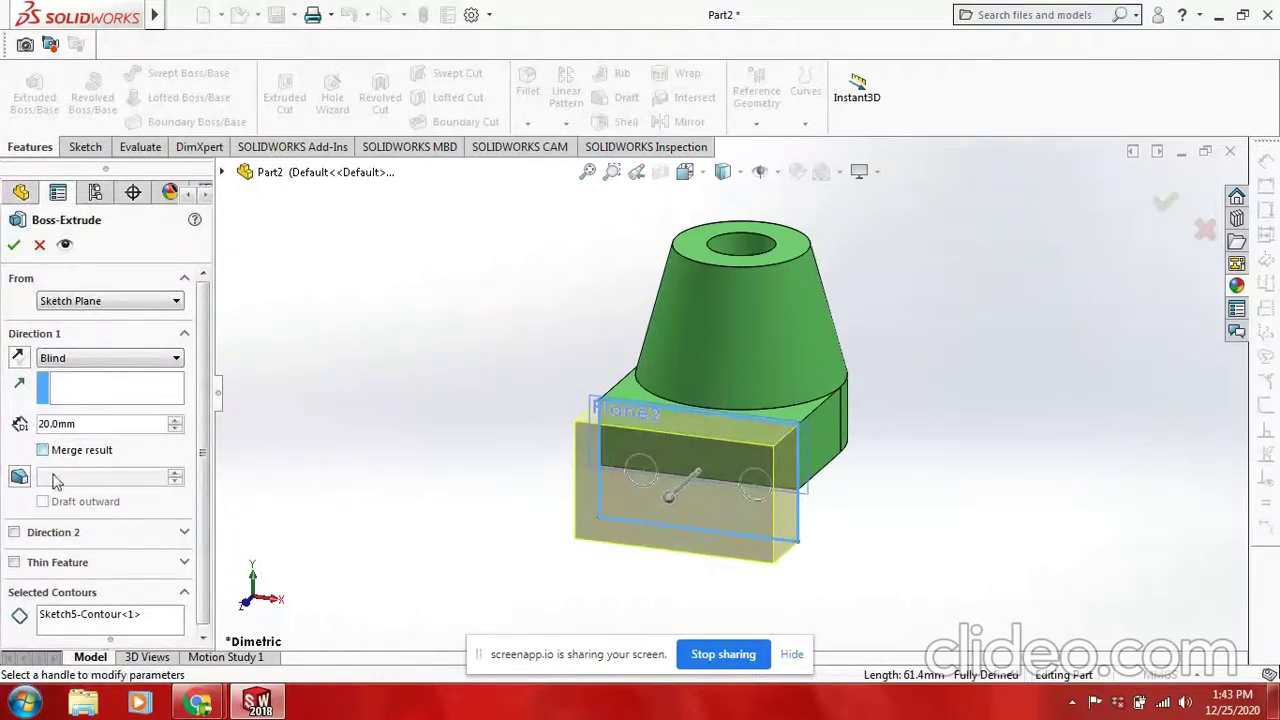
{"action": "left_click", "coordinate": [17, 359]}
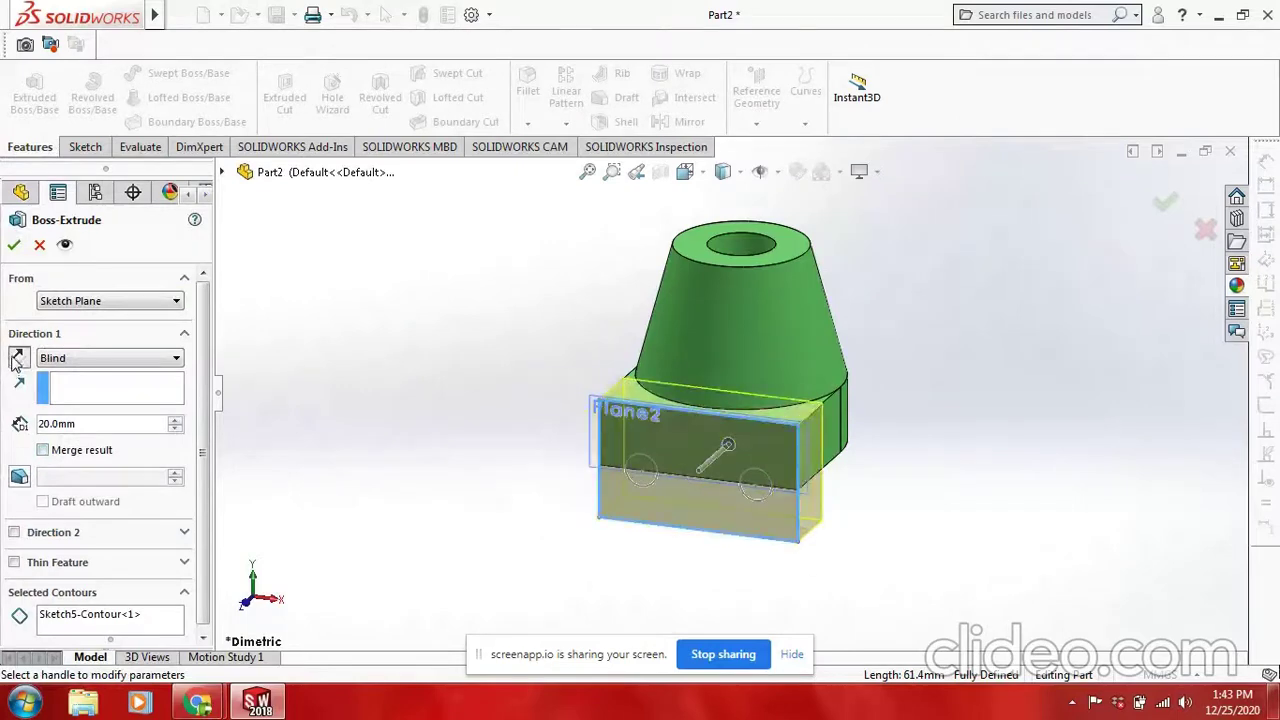
{"action": "left_click", "coordinate": [14, 247]}
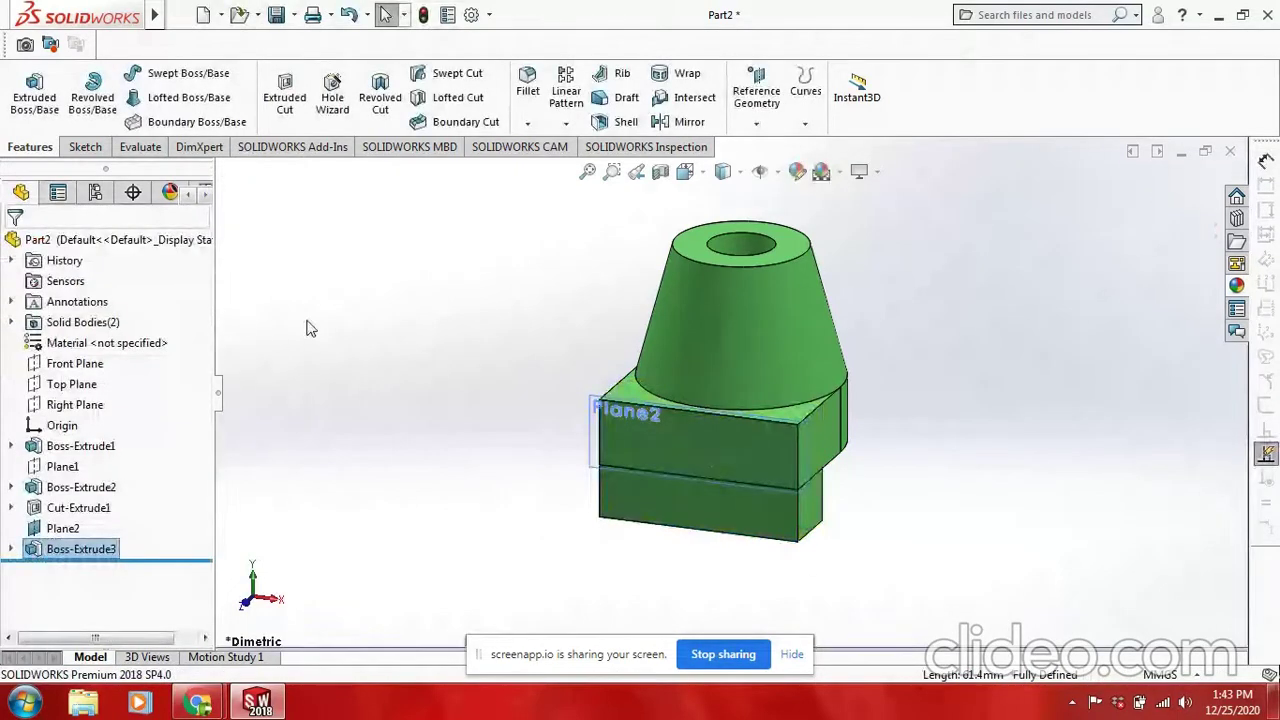
Hide and restore the lower block, then view Plane2 Normal To.
{"action": "left_click", "coordinate": [688, 528]}
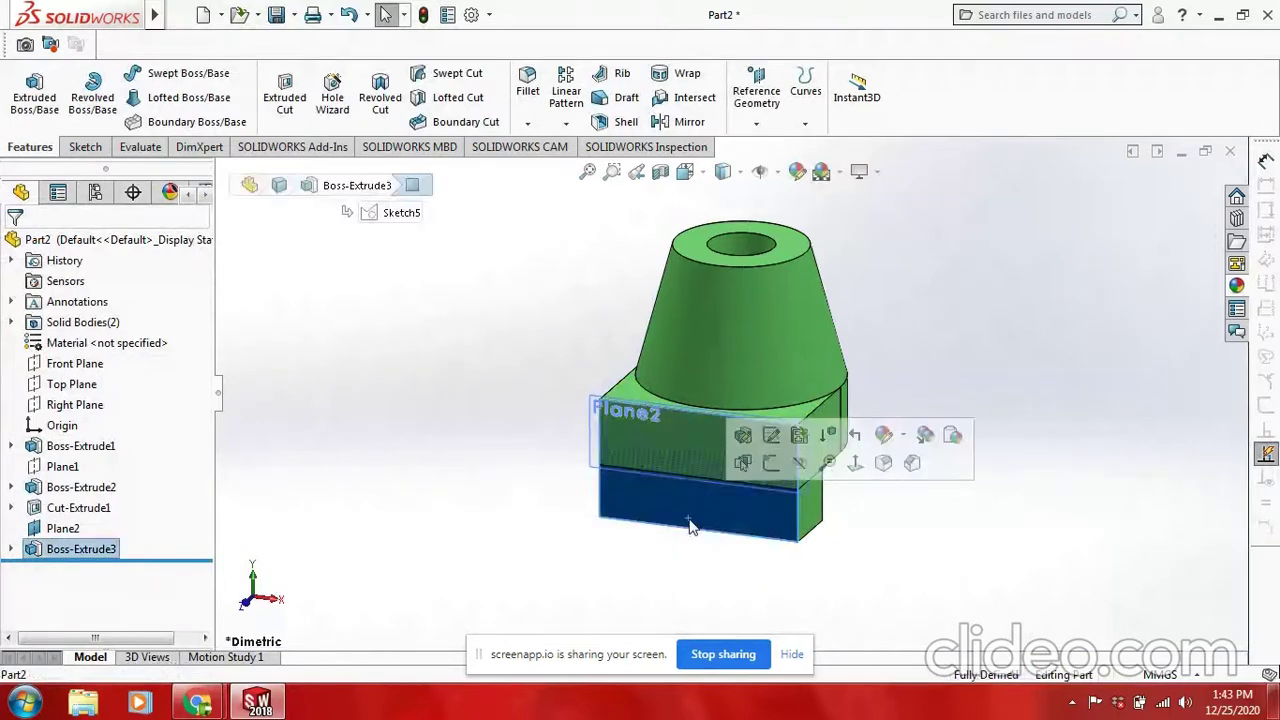
{"action": "left_click", "coordinate": [806, 474]}
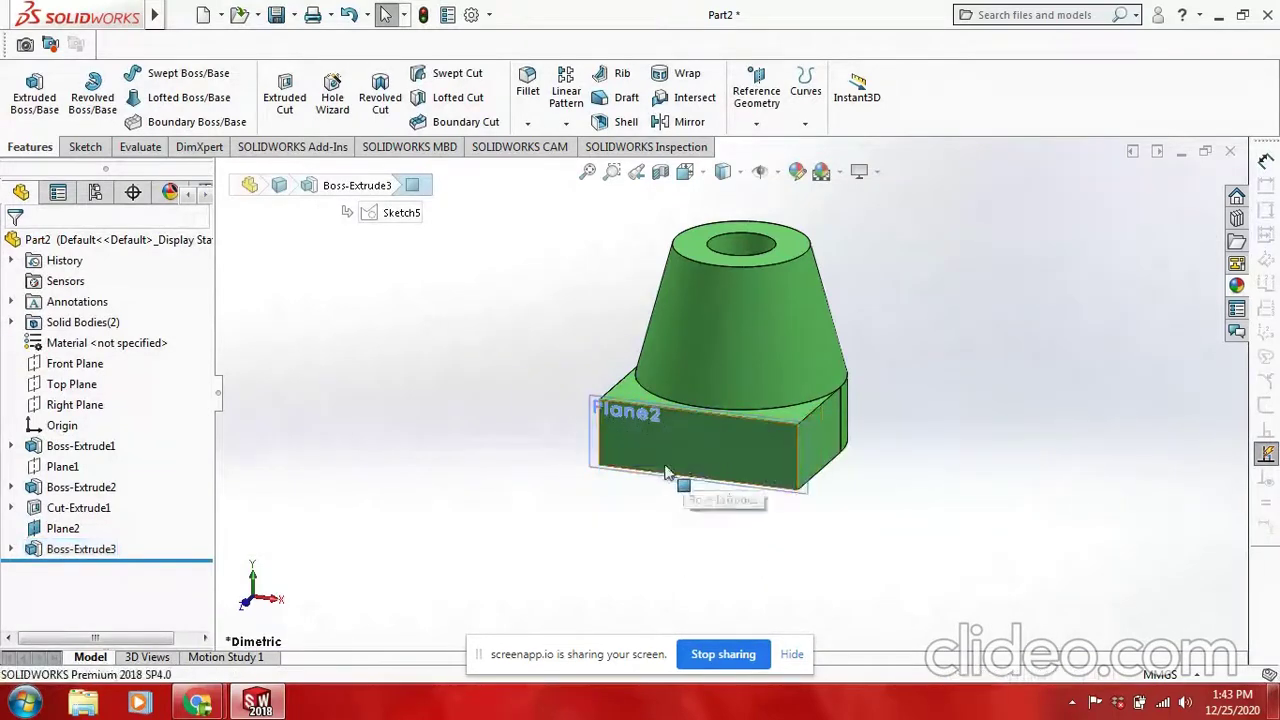
{"action": "key", "text": "ctrl+z"}
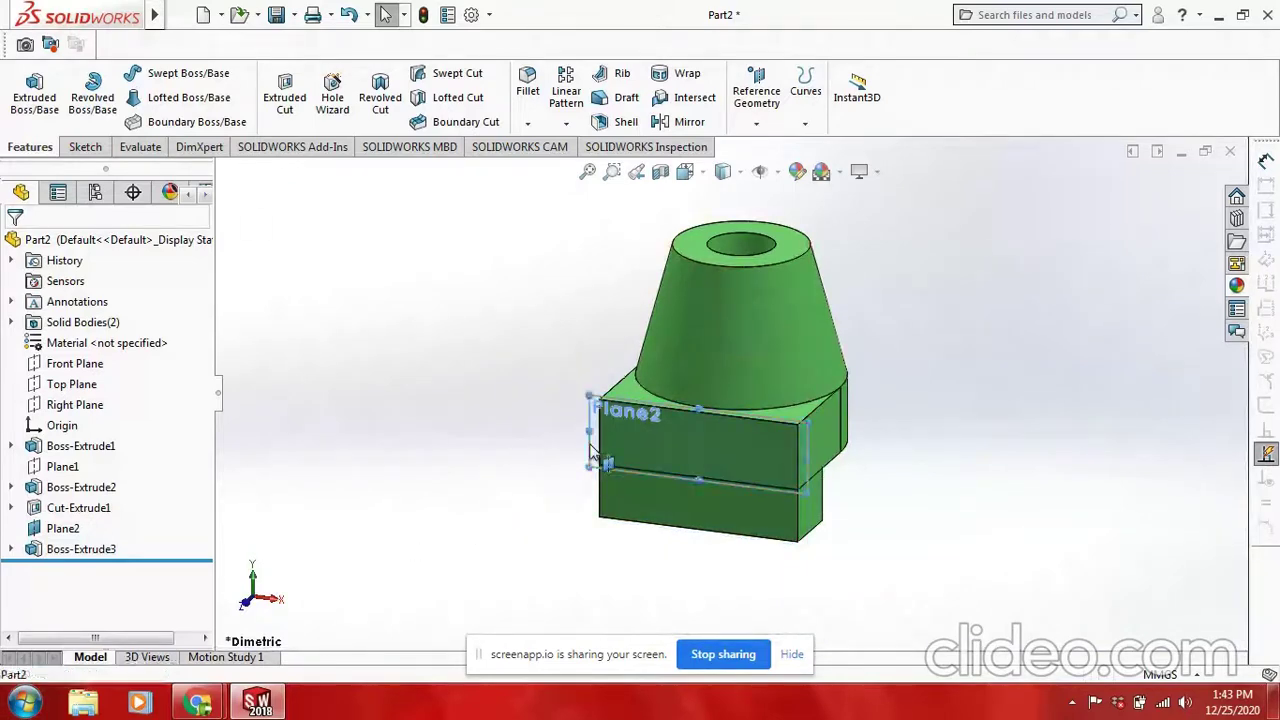
{"action": "right_click", "coordinate": [591, 449]}
{"action": "left_click", "coordinate": [727, 343]}
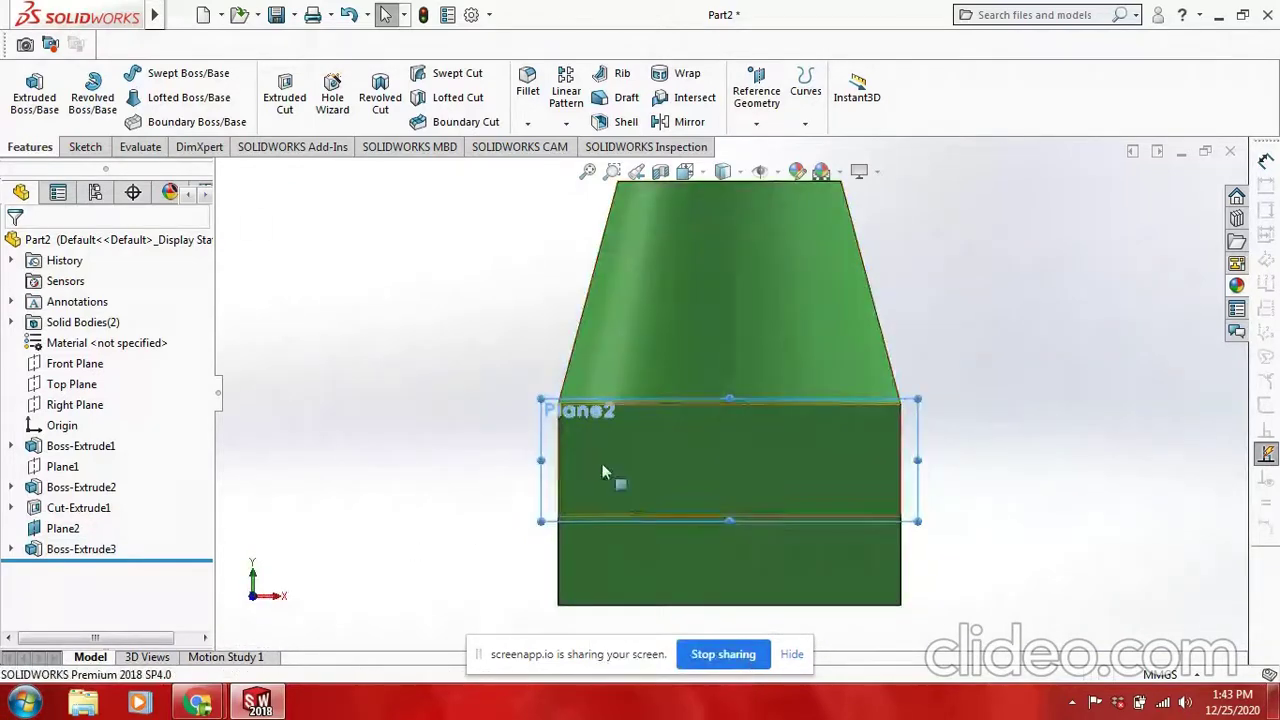
{"action": "left_click", "coordinate": [86, 150]}
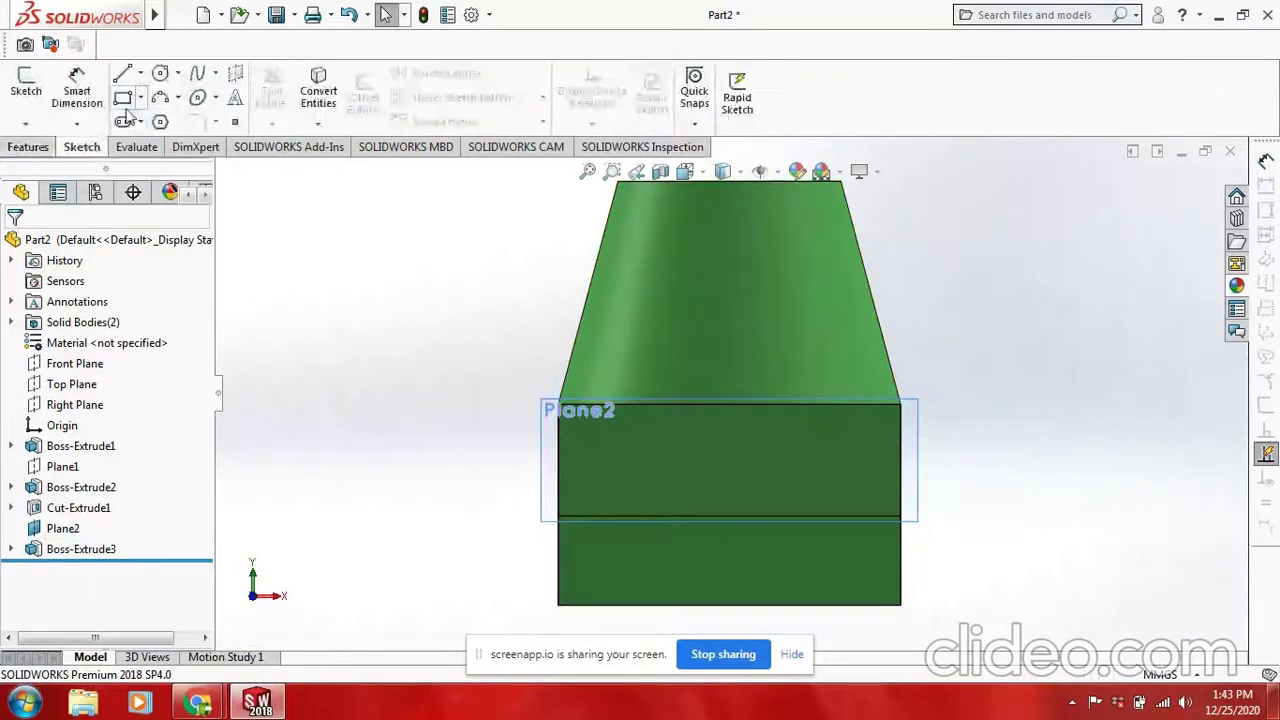
Start a sketch on Plane2 and draw two circles on the block face.
{"action": "right_click", "coordinate": [543, 514]}
{"action": "left_click", "coordinate": [583, 341]}
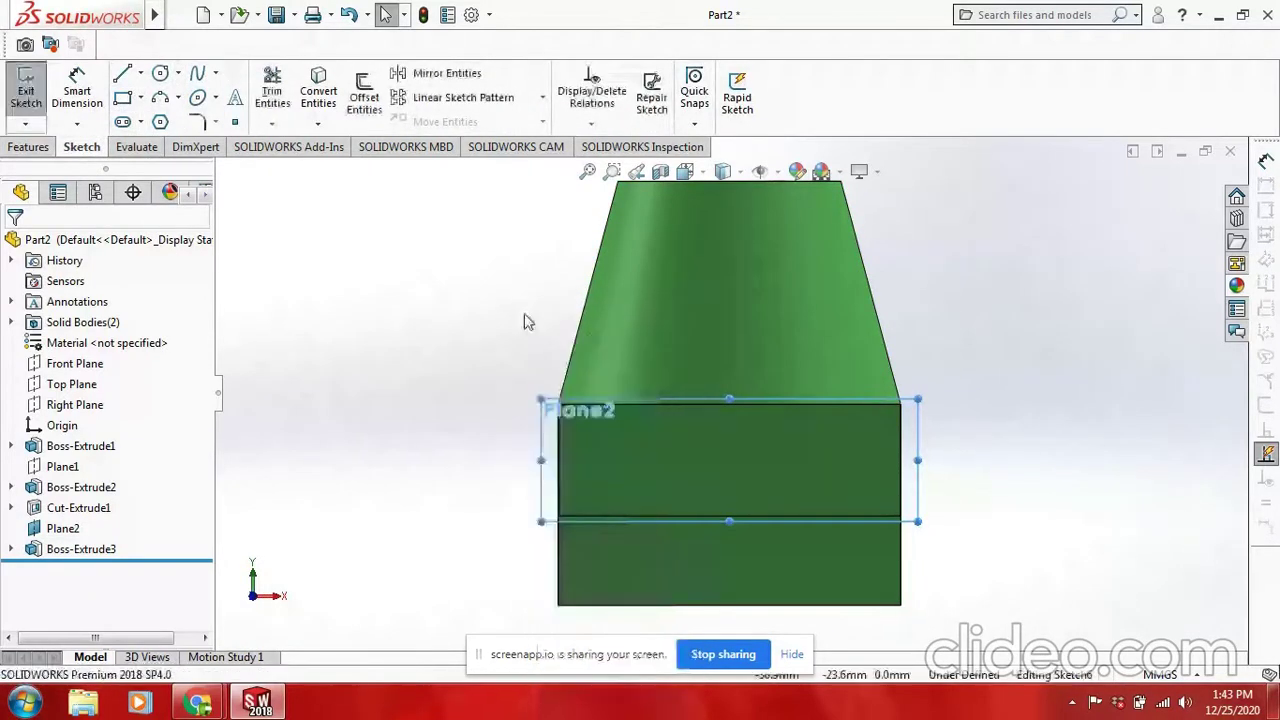
{"action": "left_click", "coordinate": [161, 74]}
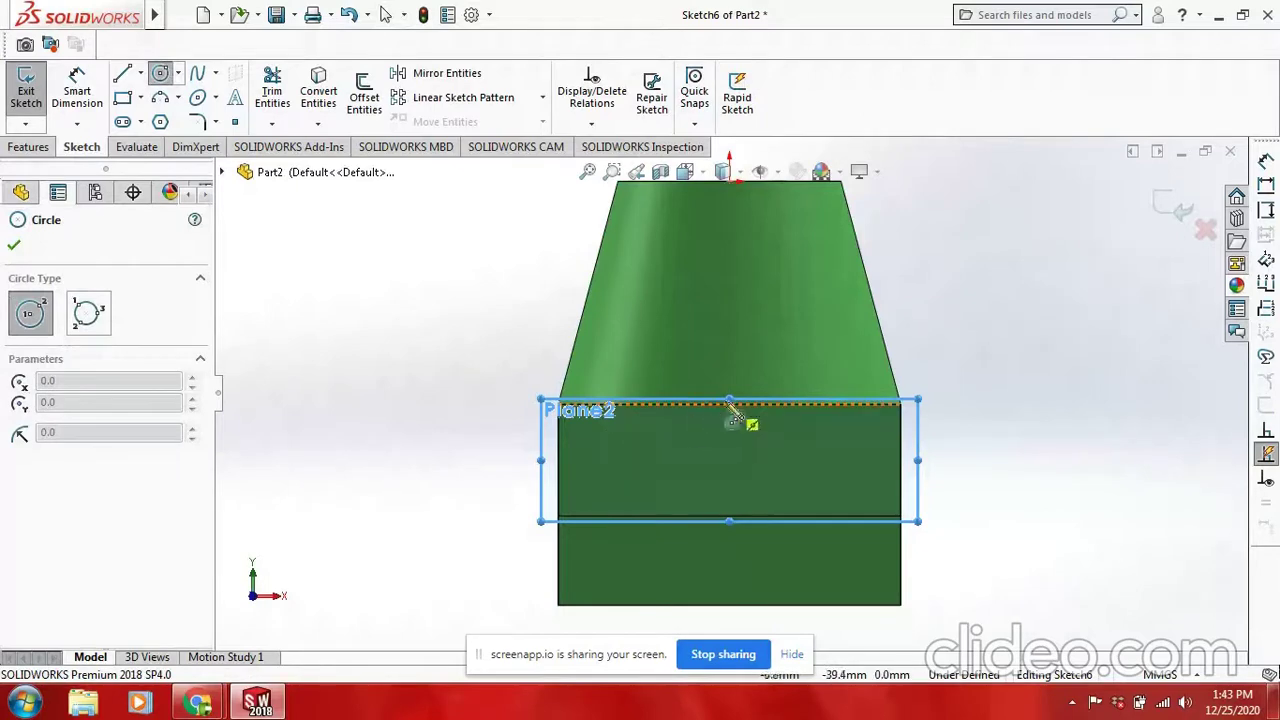
{"action": "left_click", "coordinate": [596, 494]}
{"action": "left_click", "coordinate": [612, 521]}
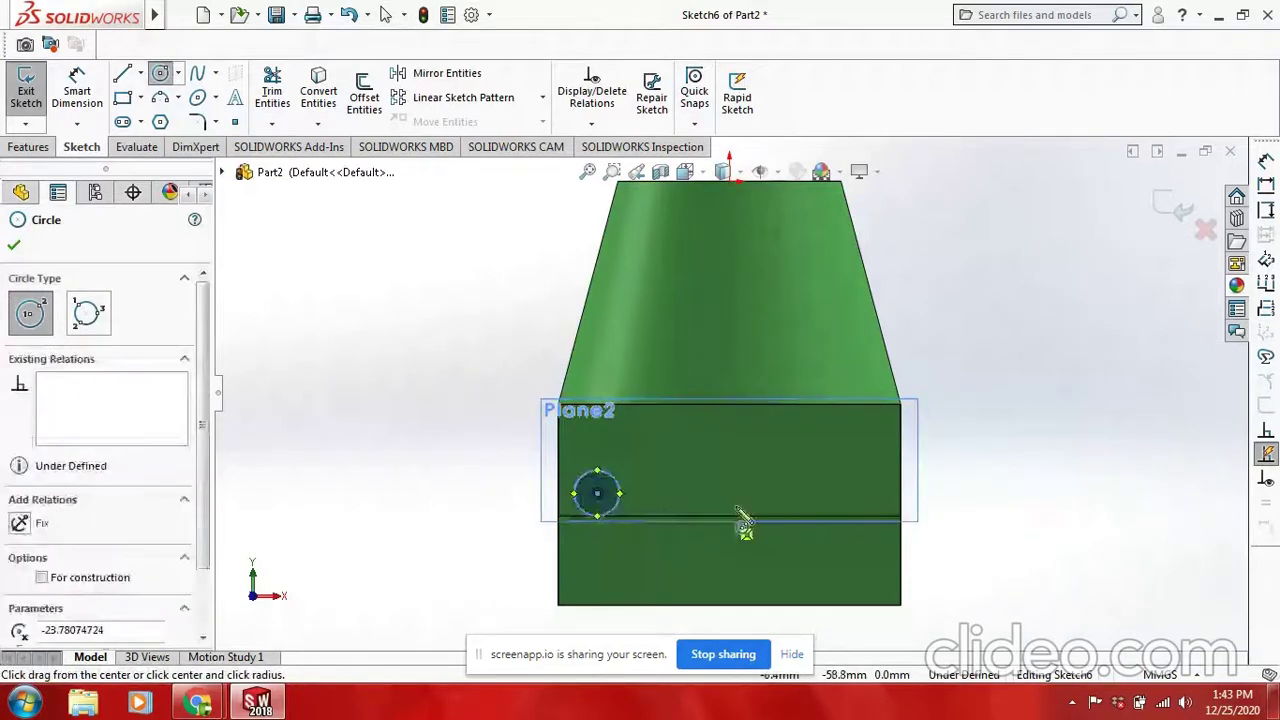
{"action": "left_click", "coordinate": [795, 493]}
{"action": "left_click", "coordinate": [840, 540]}
{"action": "key", "text": "Escape"}
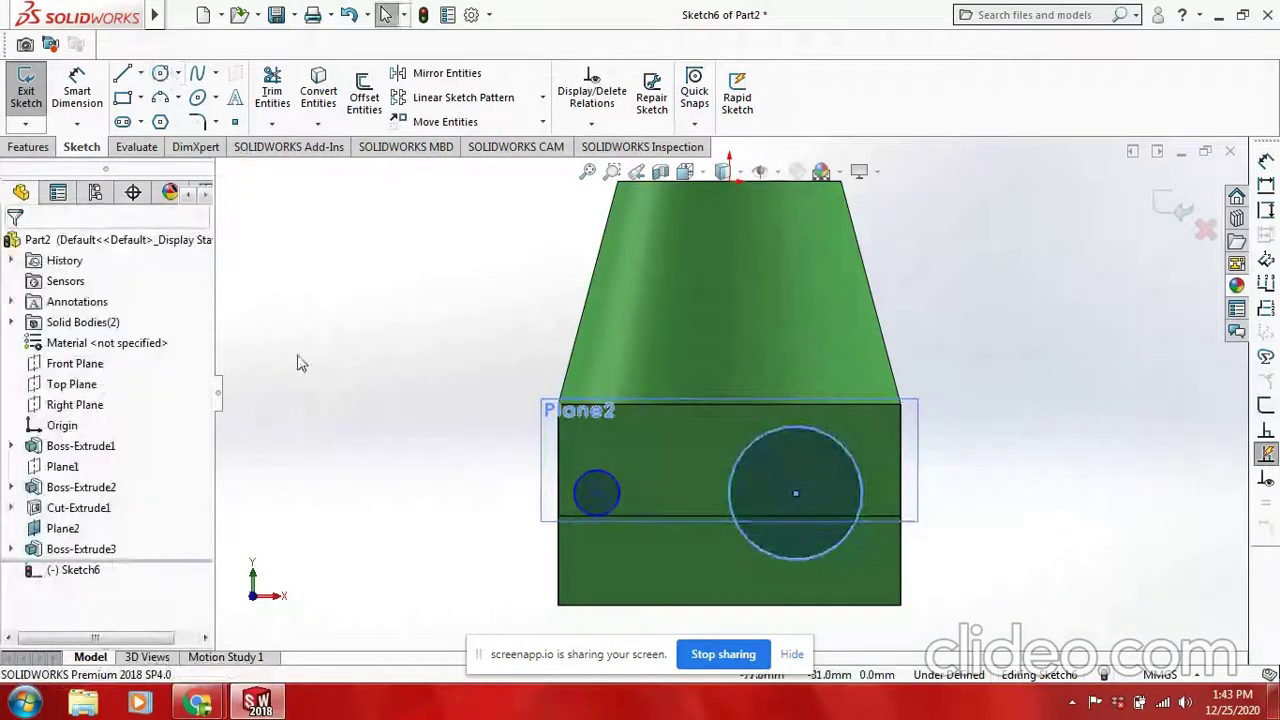
Dimension both circles to a 10 mm diameter.
{"action": "left_click", "coordinate": [60, 93]}
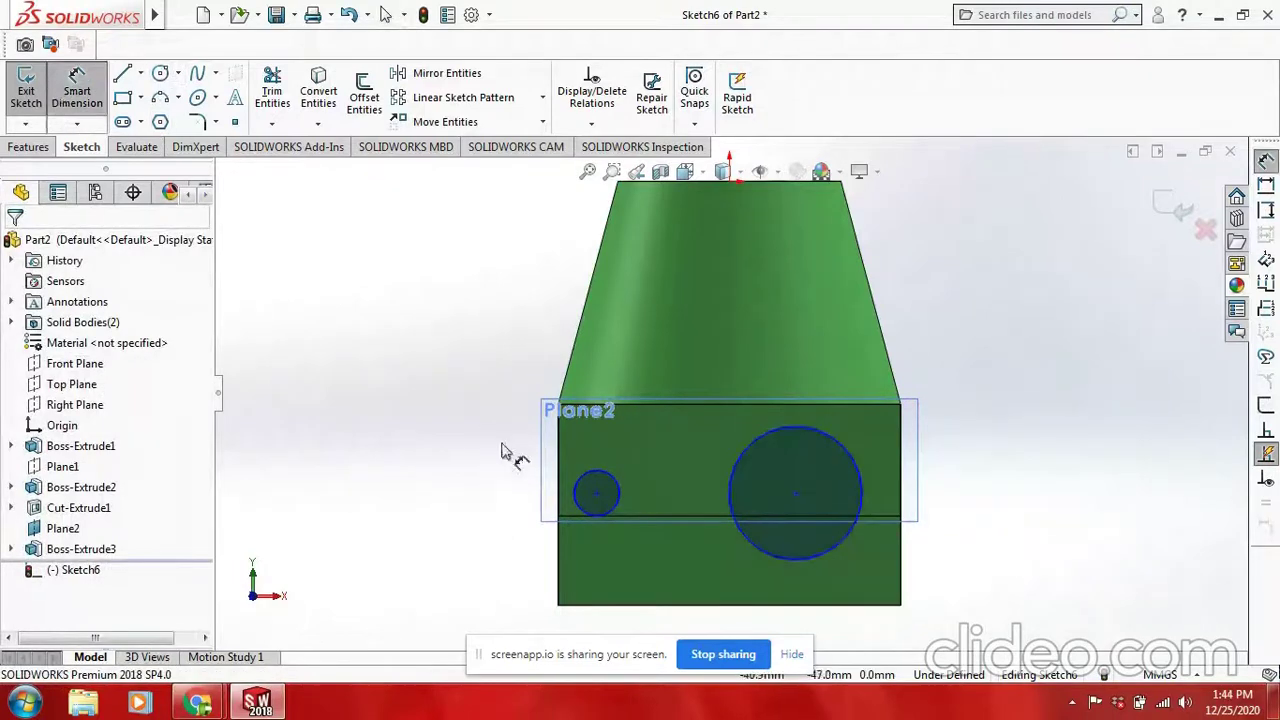
{"action": "left_click", "coordinate": [576, 490]}
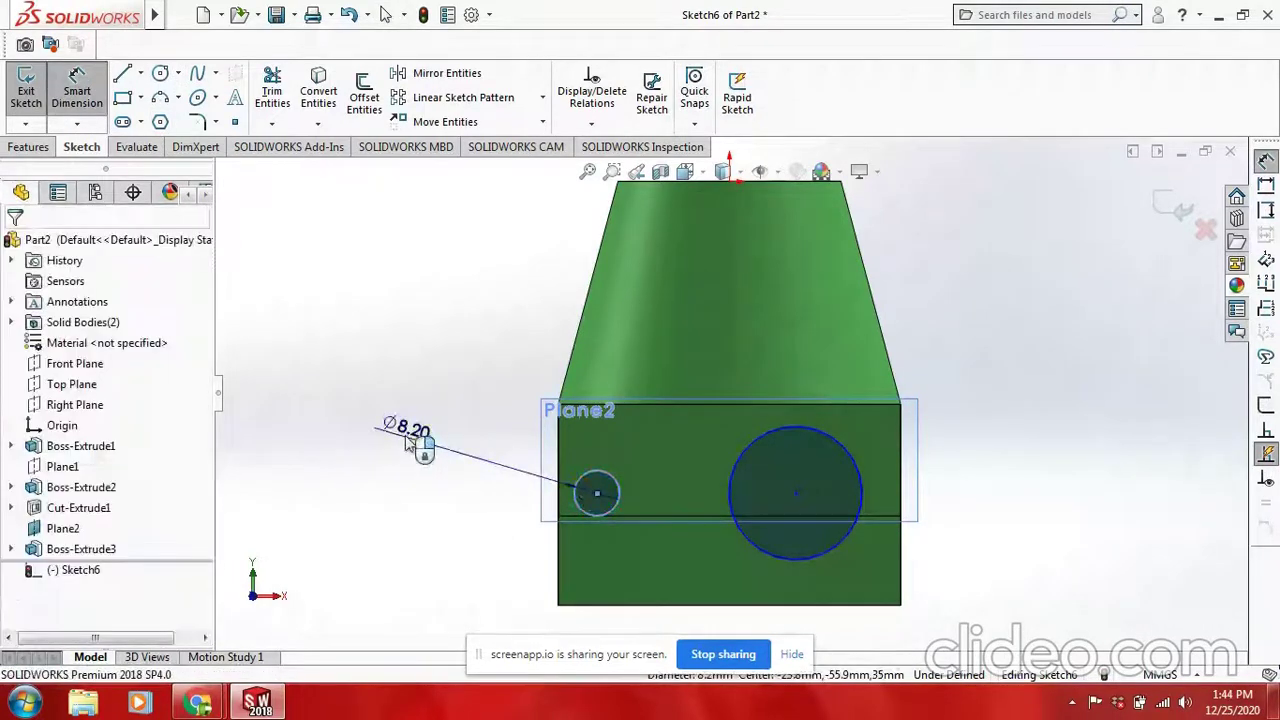
{"action": "left_click", "coordinate": [410, 445]}
{"action": "key", "text": "Return"}
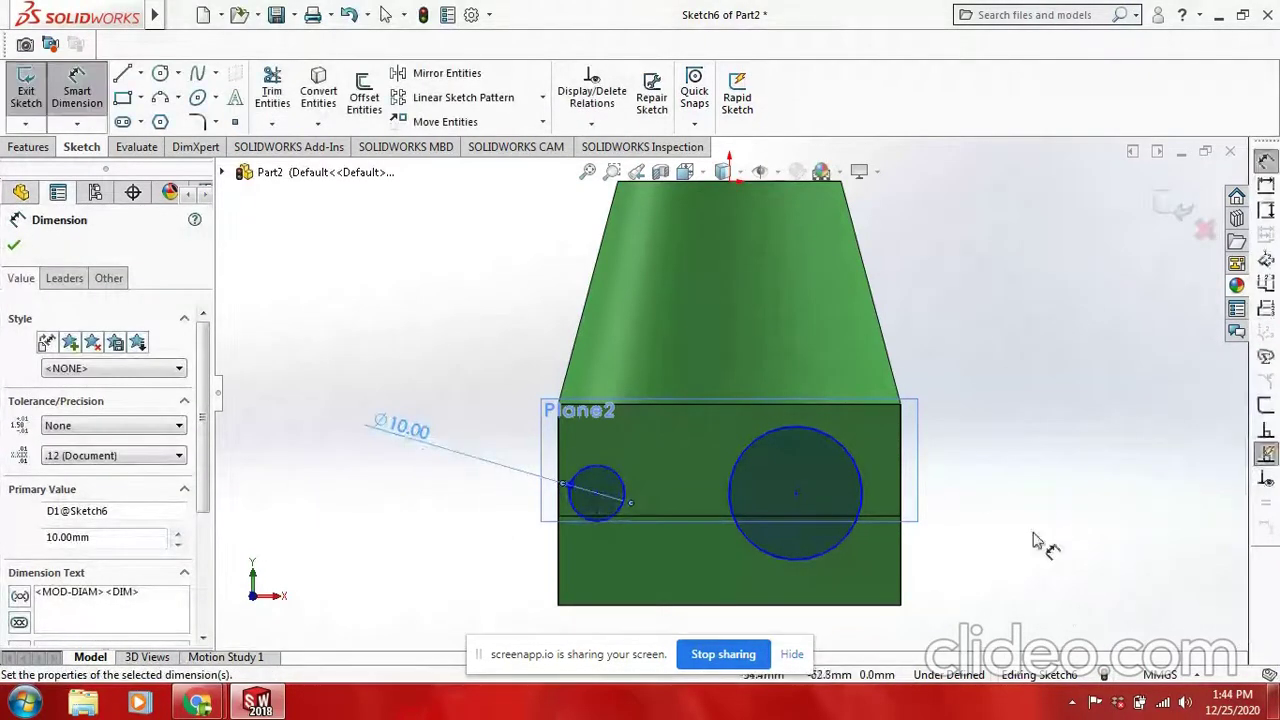
{"action": "left_click", "coordinate": [858, 498]}
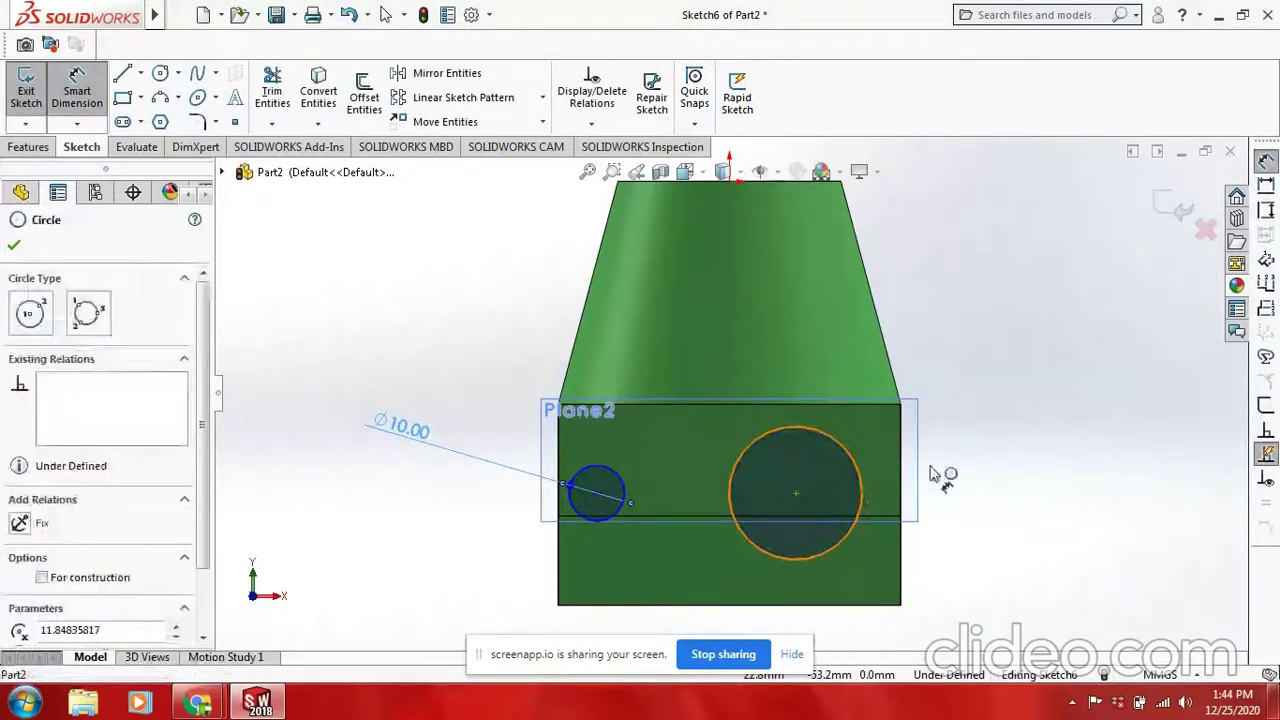
{"action": "left_click", "coordinate": [1050, 358]}
{"action": "type", "text": "10"}
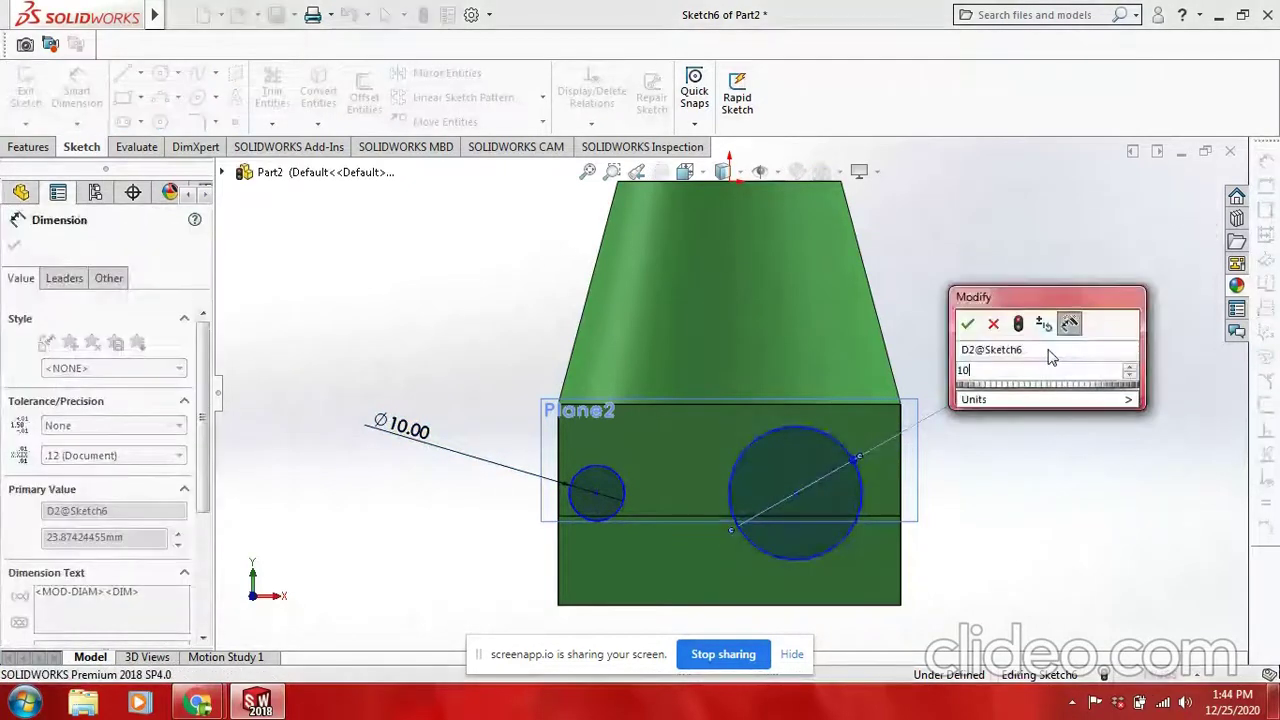
{"action": "key", "text": "Return"}
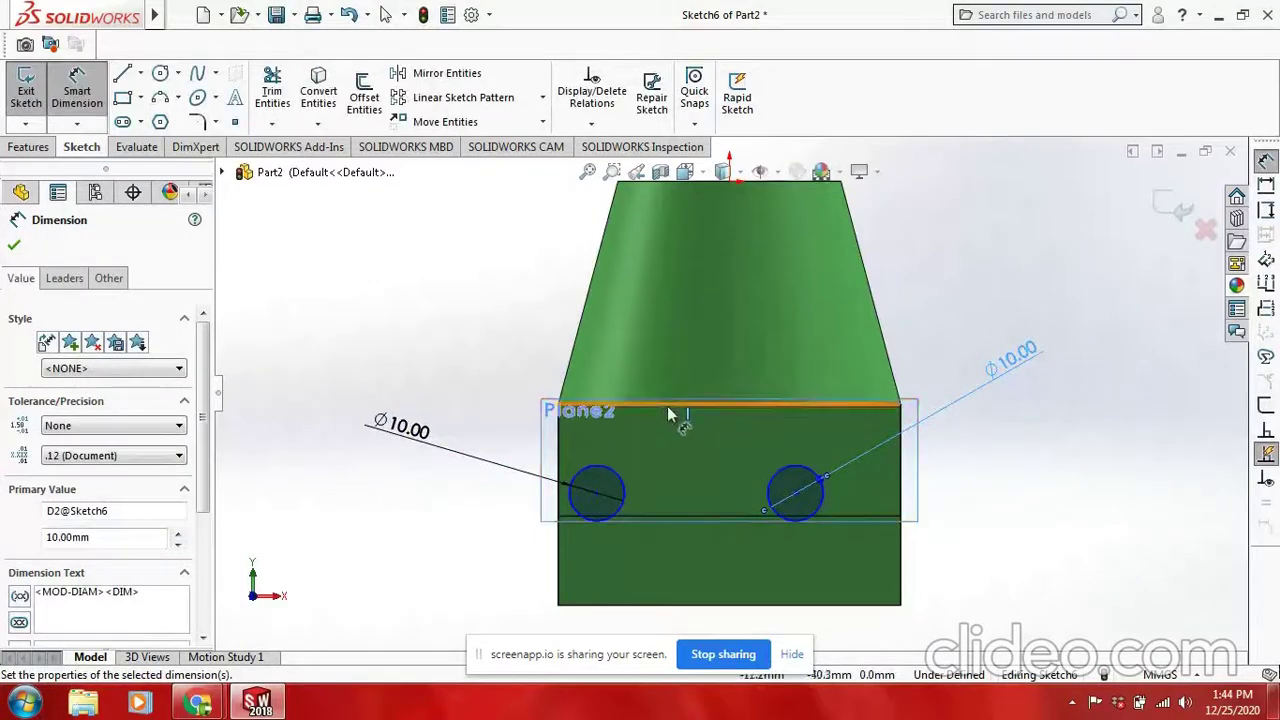
Place both circle centres 20 mm below the block's top edge.
{"action": "left_click", "coordinate": [597, 493]}
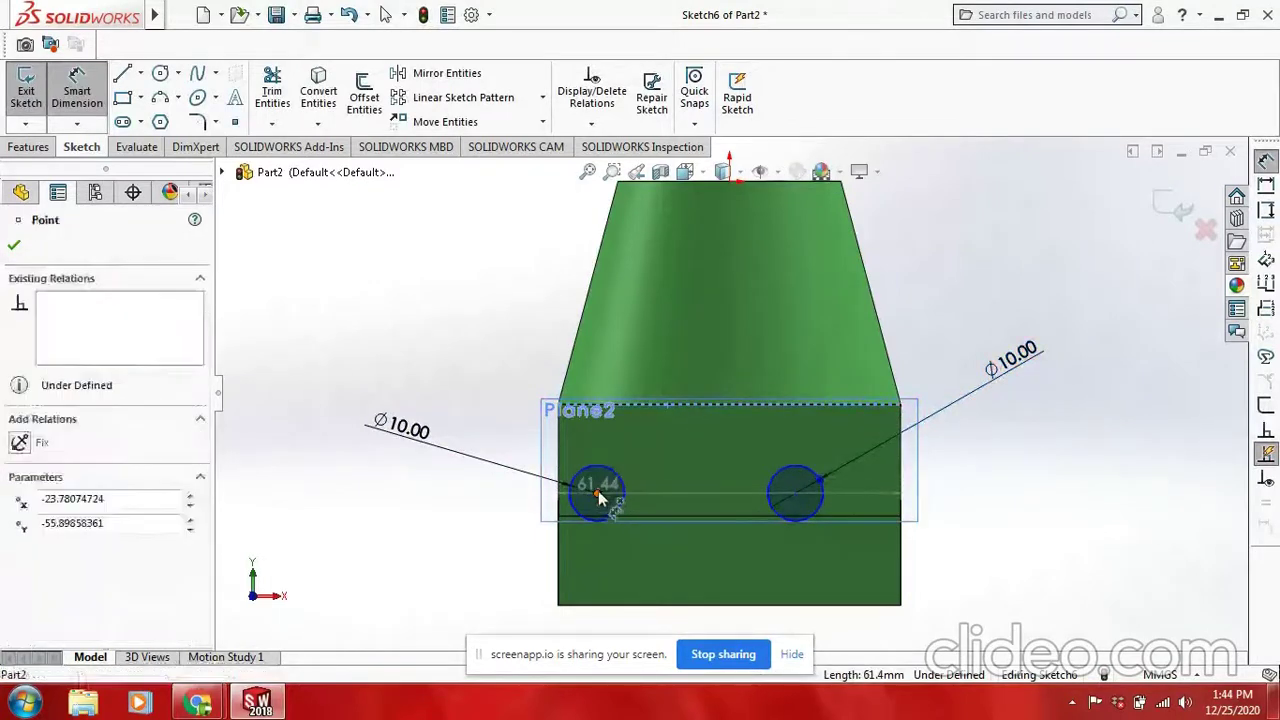
{"action": "left_click", "coordinate": [650, 405]}
{"action": "left_click", "coordinate": [472, 484]}
{"action": "type", "text": "20"}
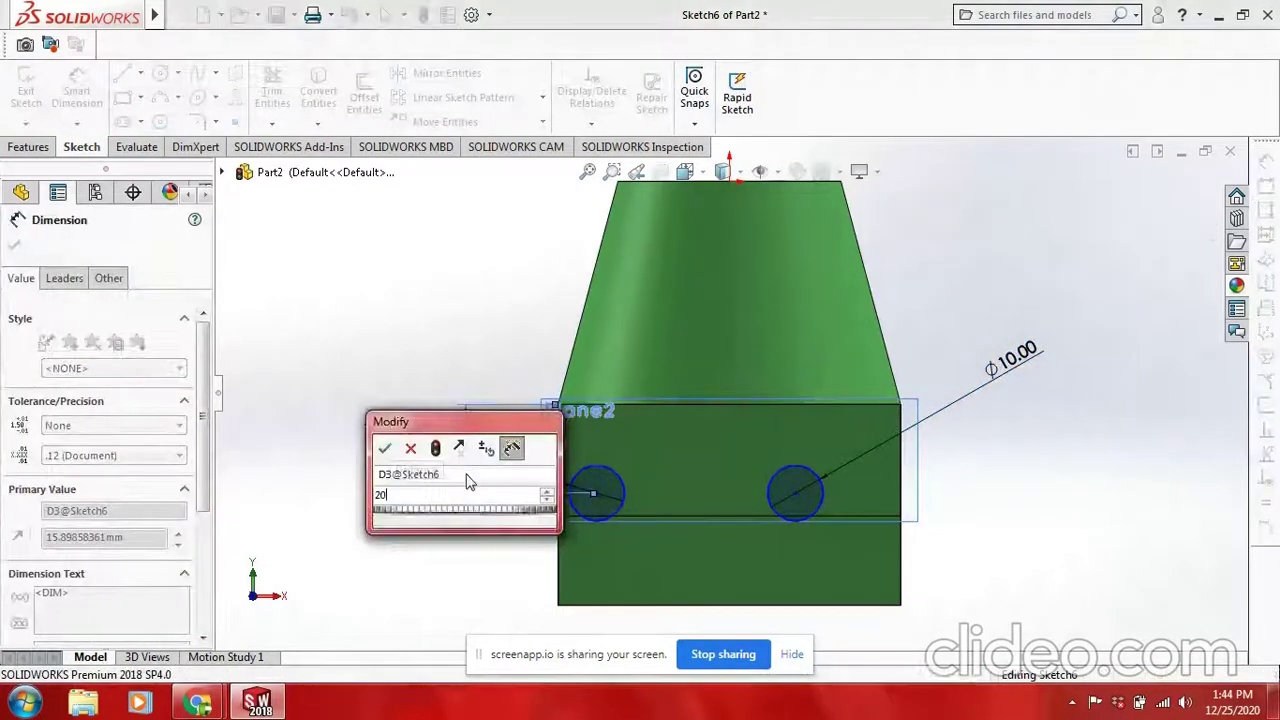
{"action": "key", "text": "Return"}
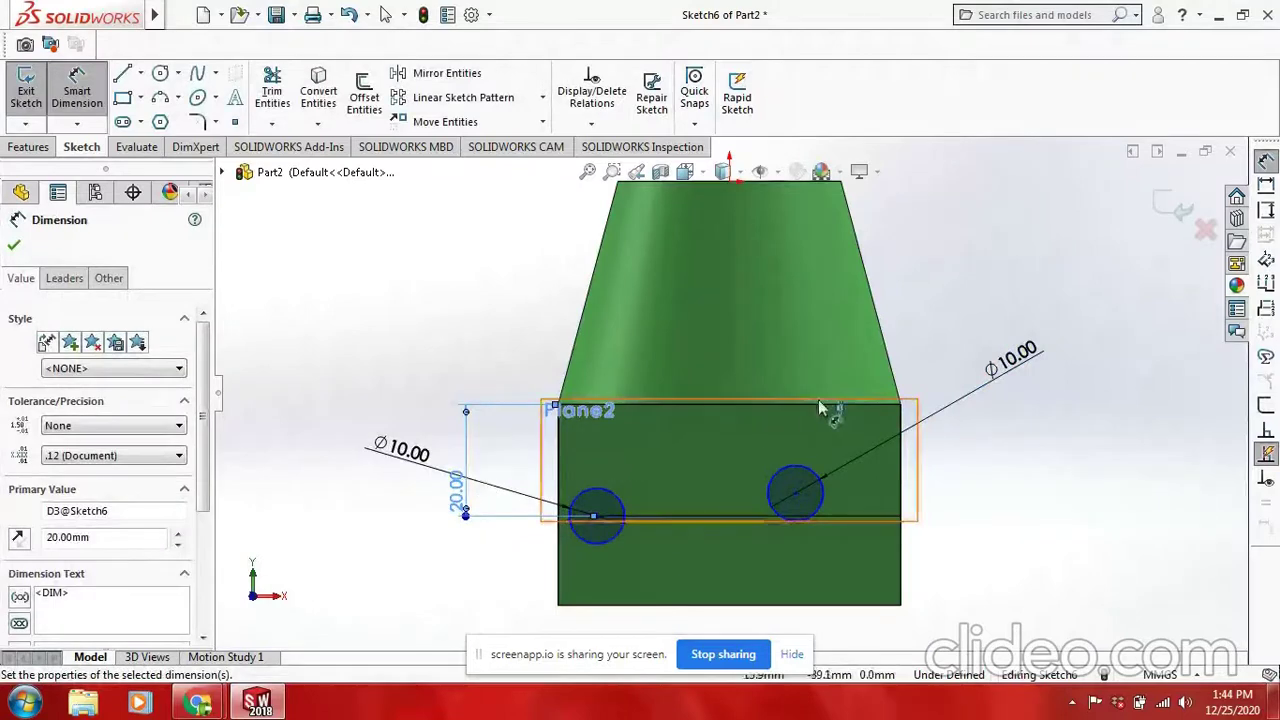
{"action": "left_click", "coordinate": [819, 404]}
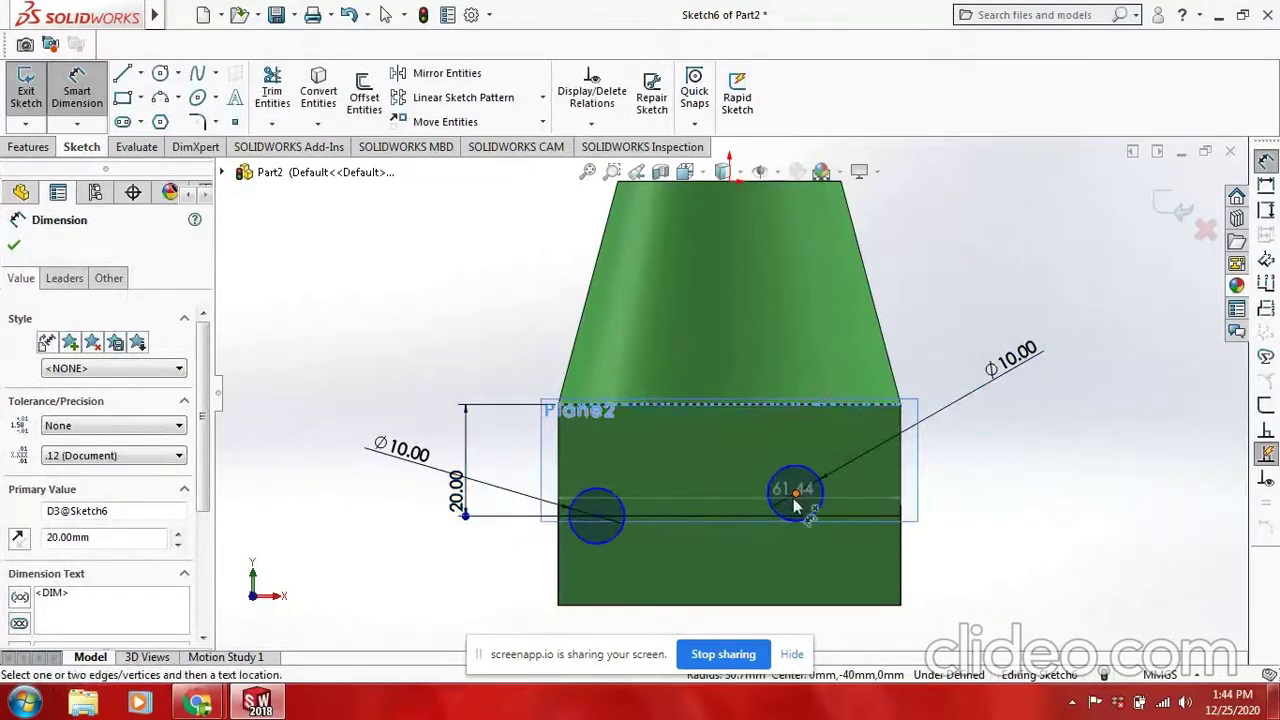
{"action": "left_click", "coordinate": [795, 493]}
{"action": "left_click", "coordinate": [1030, 510]}
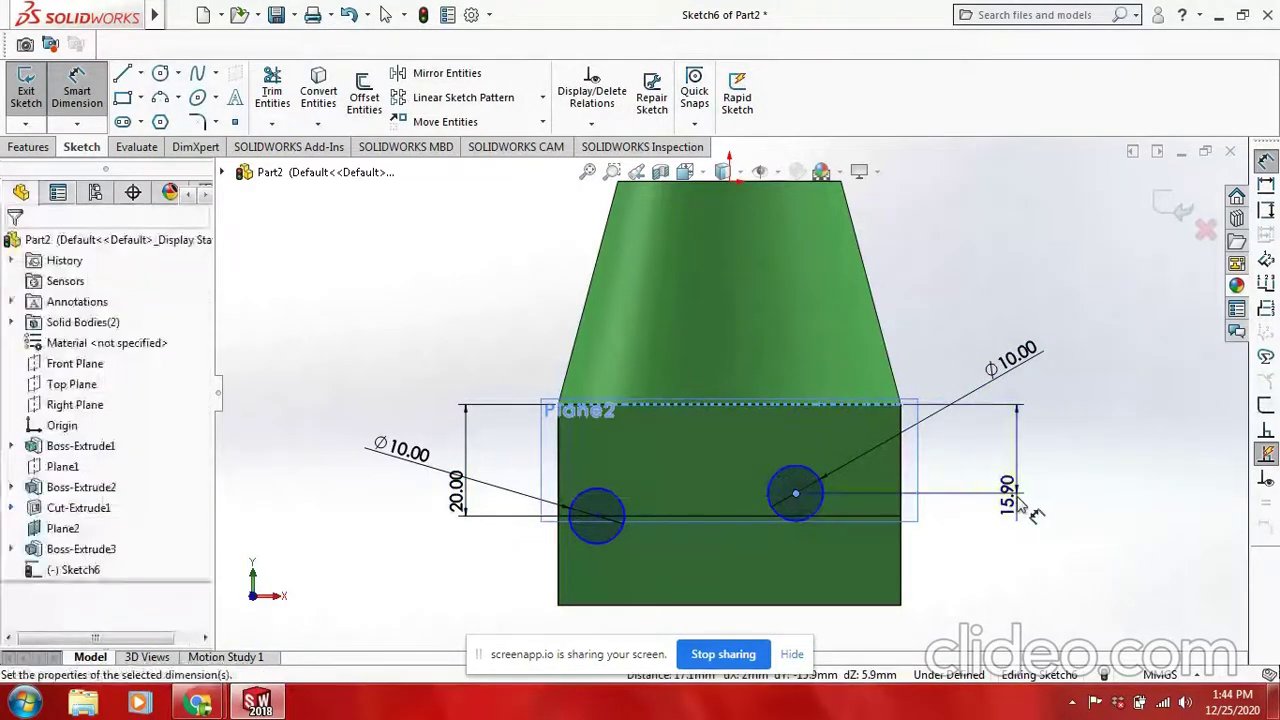
{"action": "type", "text": "20"}
{"action": "key", "text": "Return"}
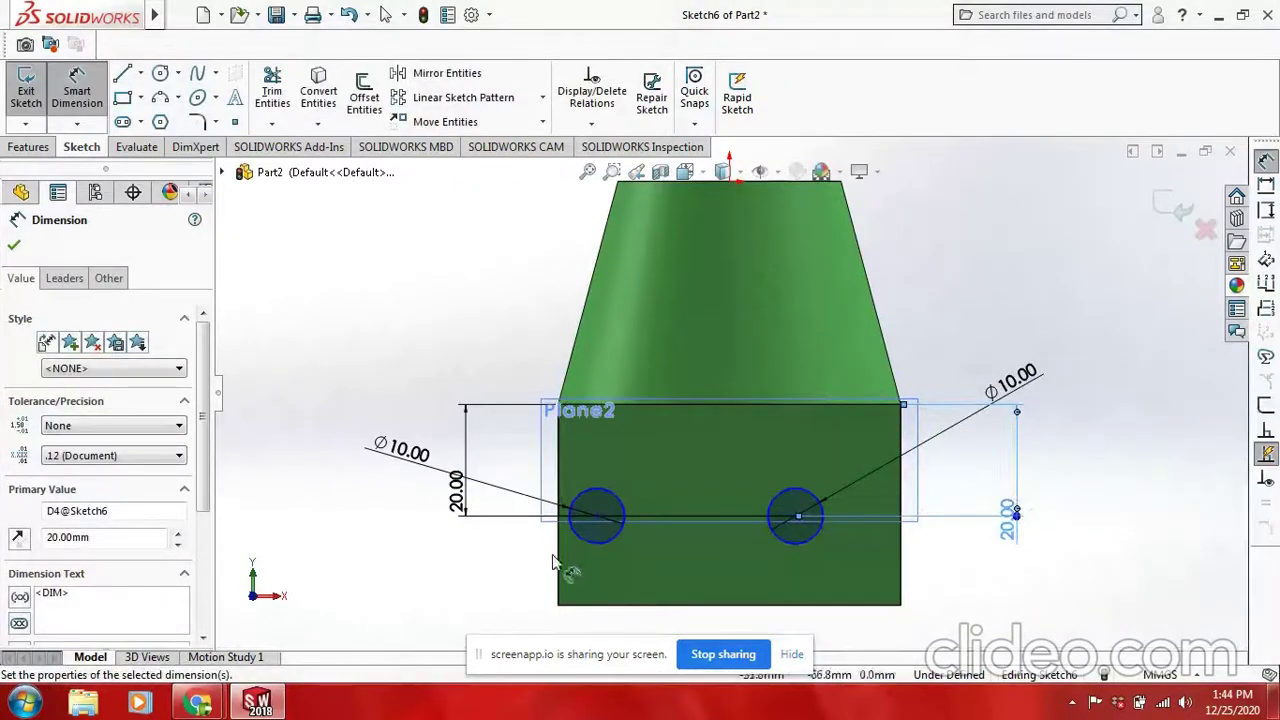
Locate the circles 13 mm in from the left and right side edges.
{"action": "left_click", "coordinate": [559, 552]}
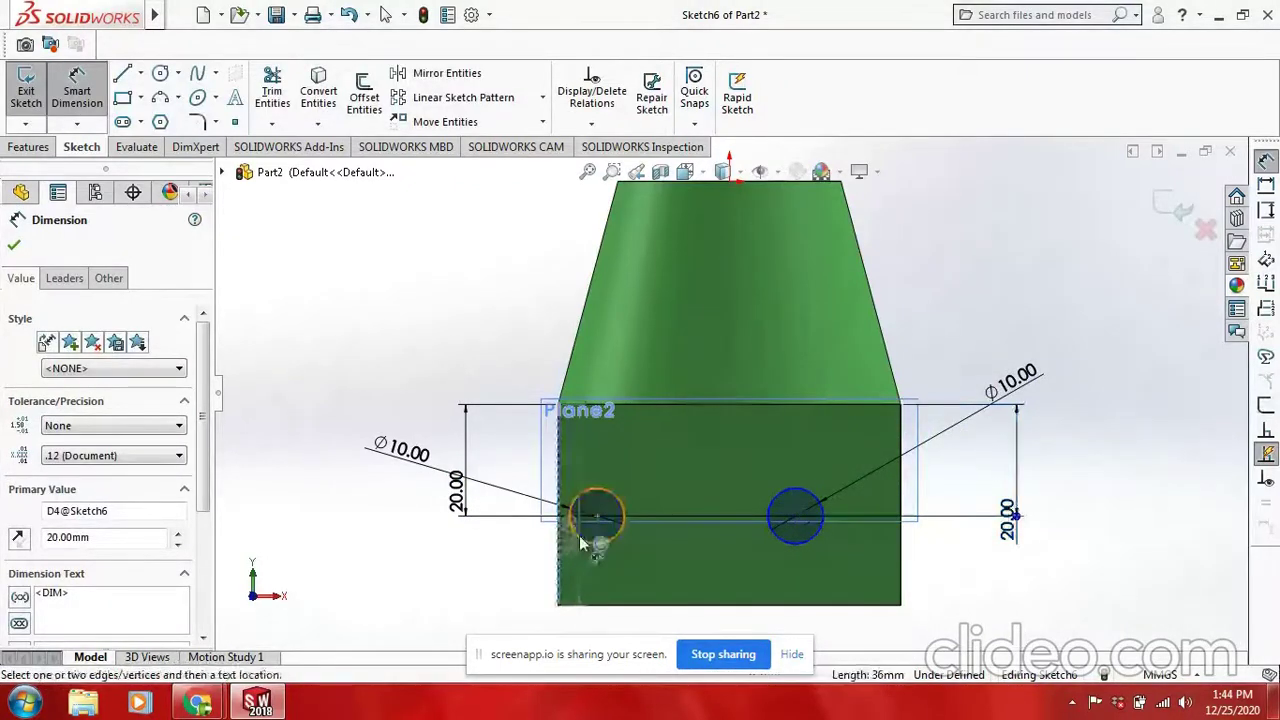
{"action": "left_click", "coordinate": [595, 516]}
{"action": "left_click", "coordinate": [430, 590]}
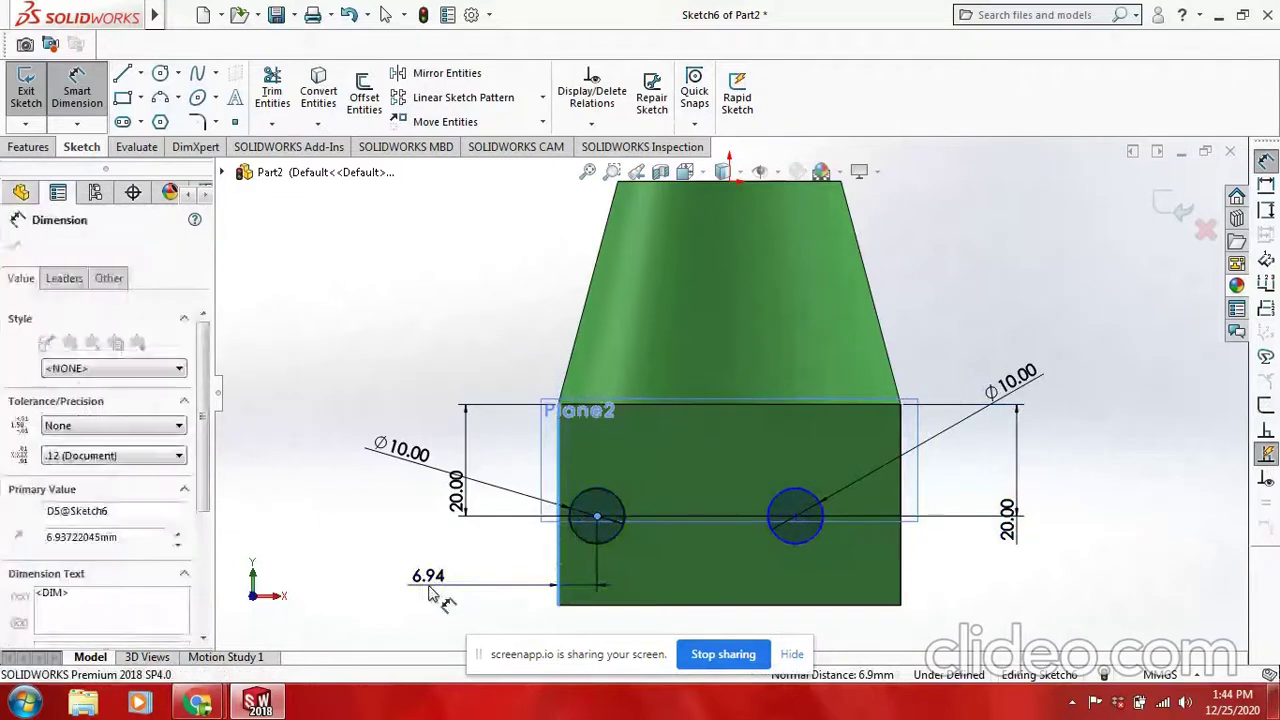
{"action": "type", "text": "13"}
{"action": "key", "text": "Return"}
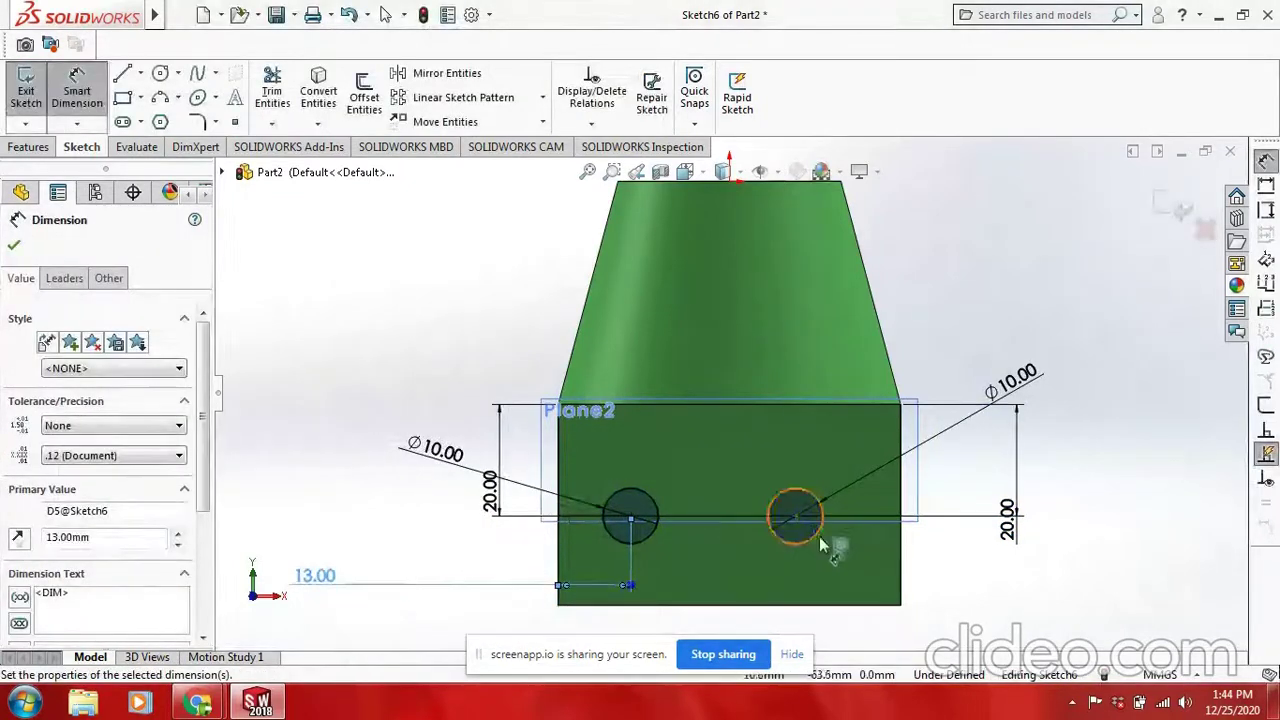
{"action": "left_click", "coordinate": [902, 556]}
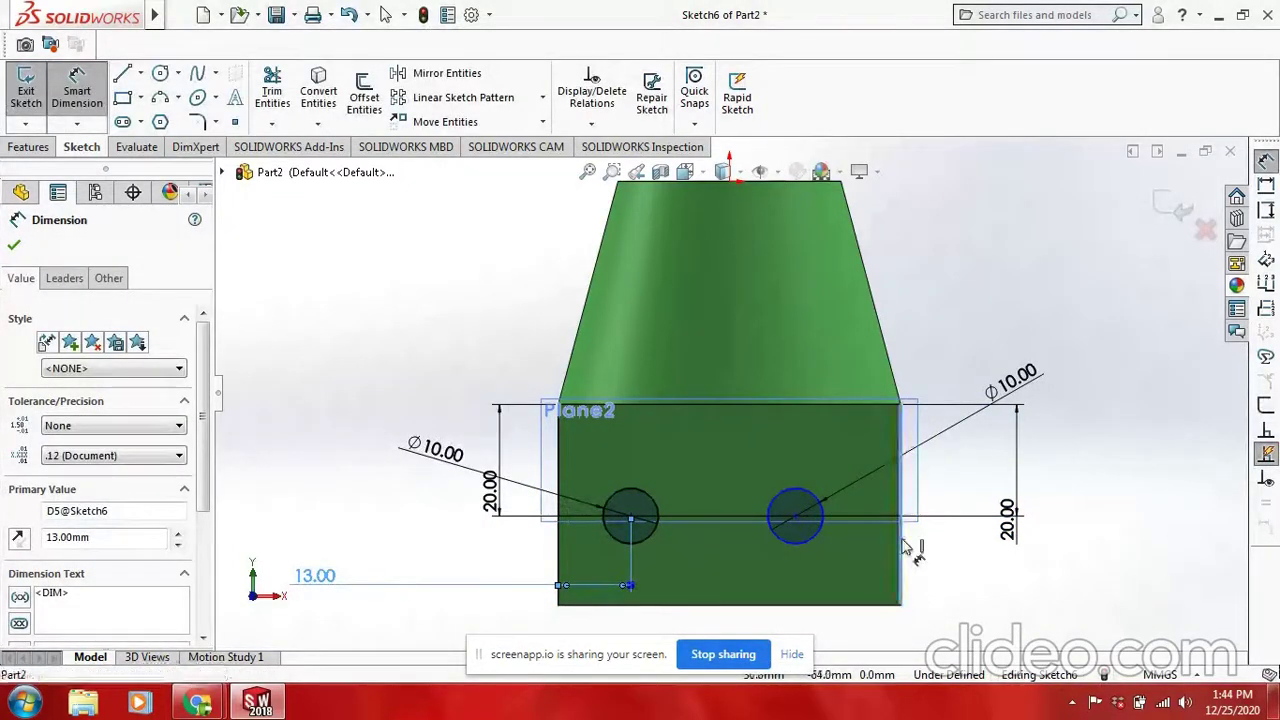
{"action": "left_click", "coordinate": [797, 517]}
{"action": "left_click", "coordinate": [1008, 590]}
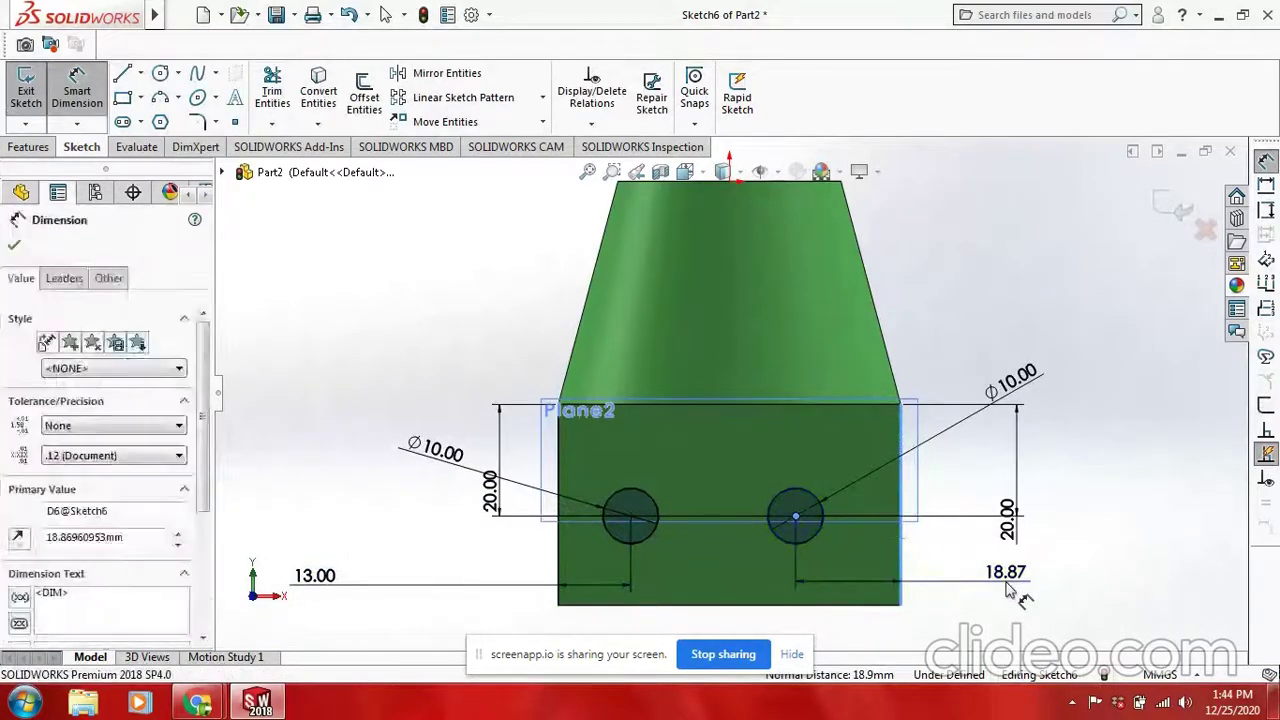
{"action": "type", "text": "13"}
{"action": "key", "text": "Return"}
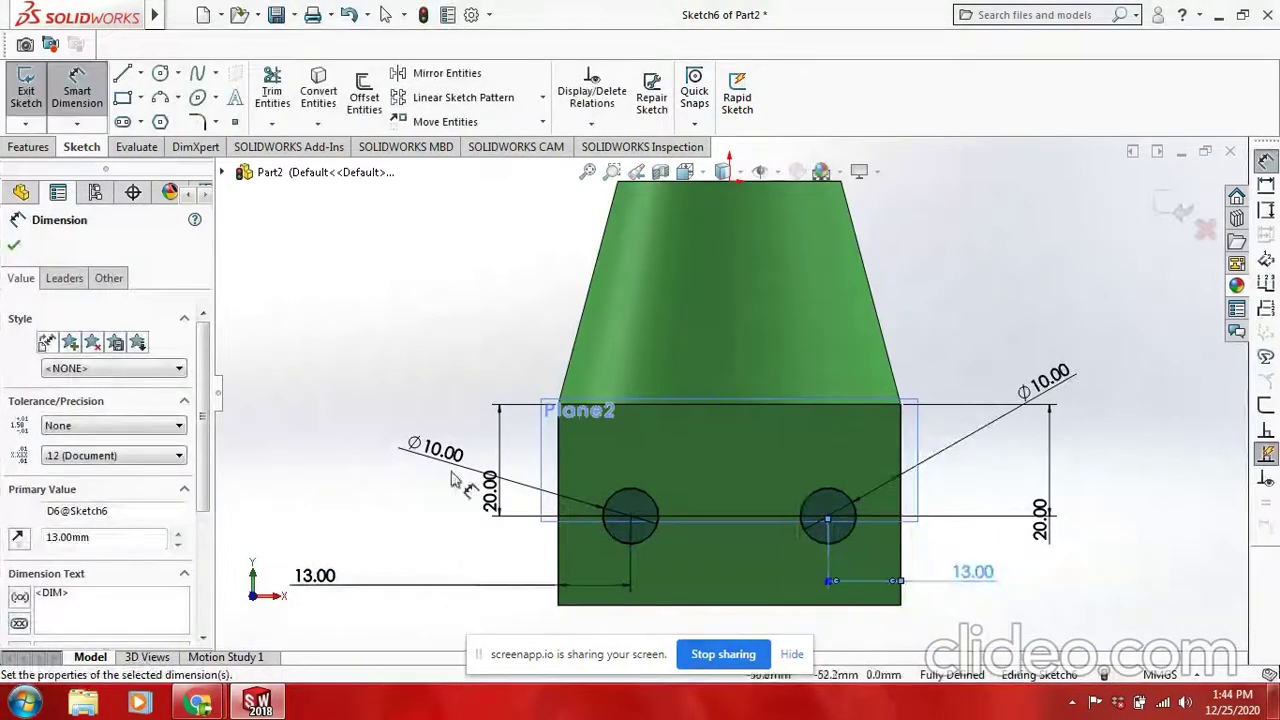
{"action": "key", "text": "Escape"}
{"action": "key", "text": "space"}
Cut the two Ø10 circles into the block as Cut-Extrude3.
{"action": "left_click", "coordinate": [531, 396]}
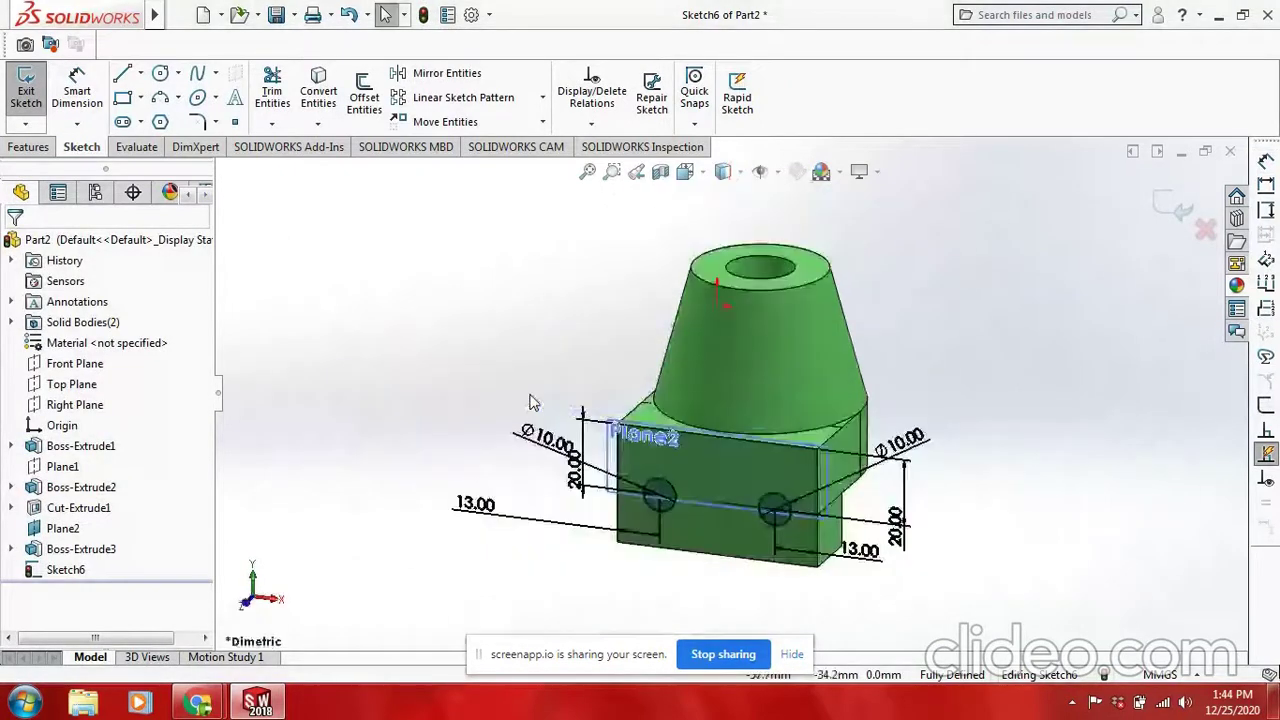
{"action": "left_click", "coordinate": [22, 147]}
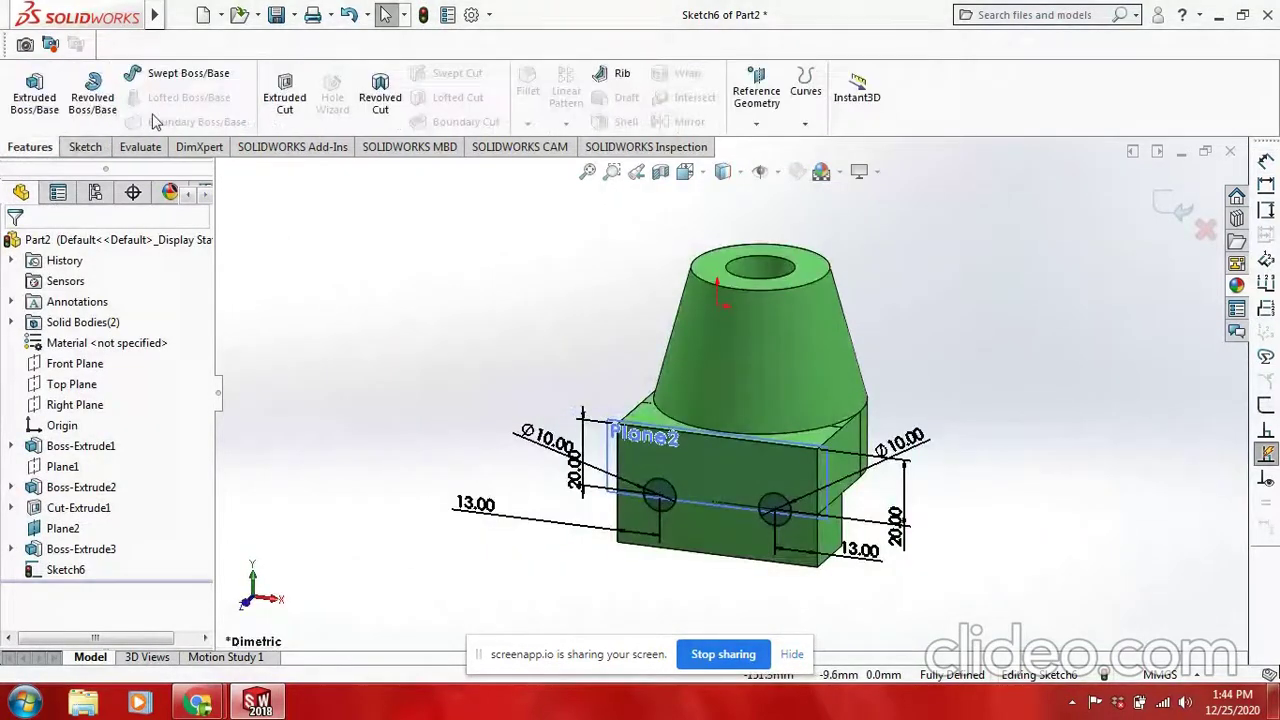
{"action": "left_click", "coordinate": [285, 90]}
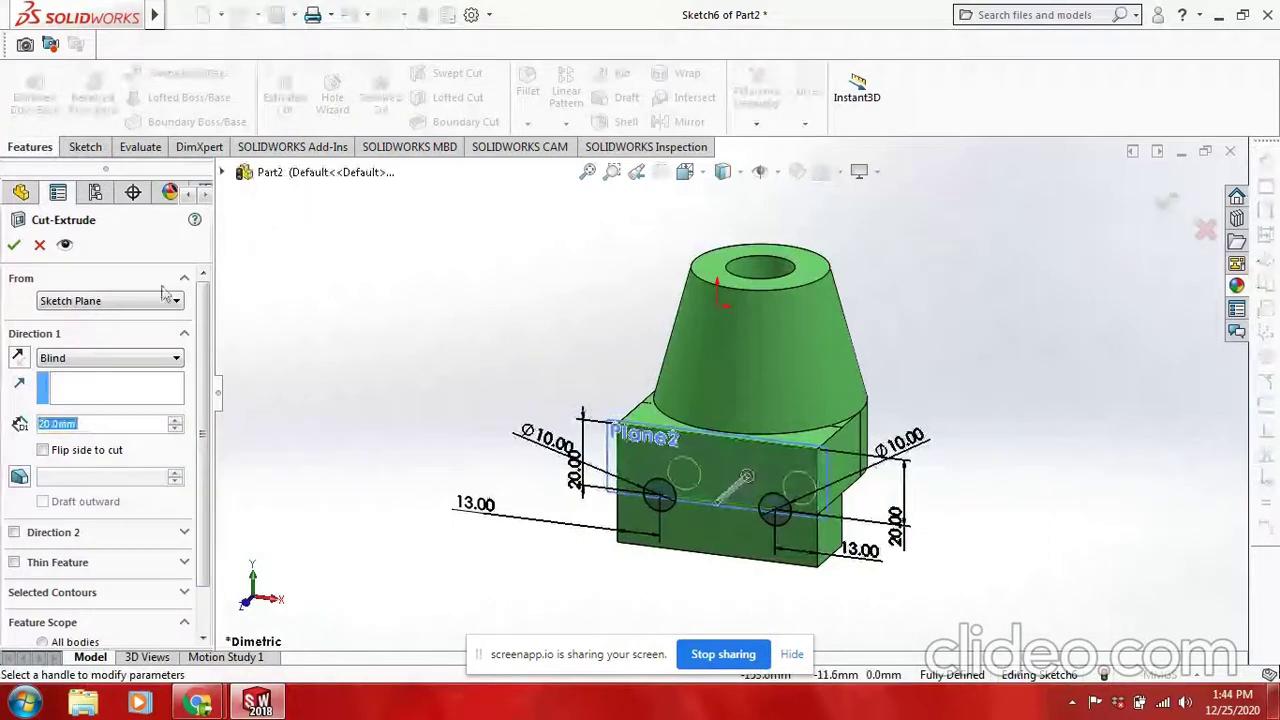
{"action": "left_click", "coordinate": [13, 248]}
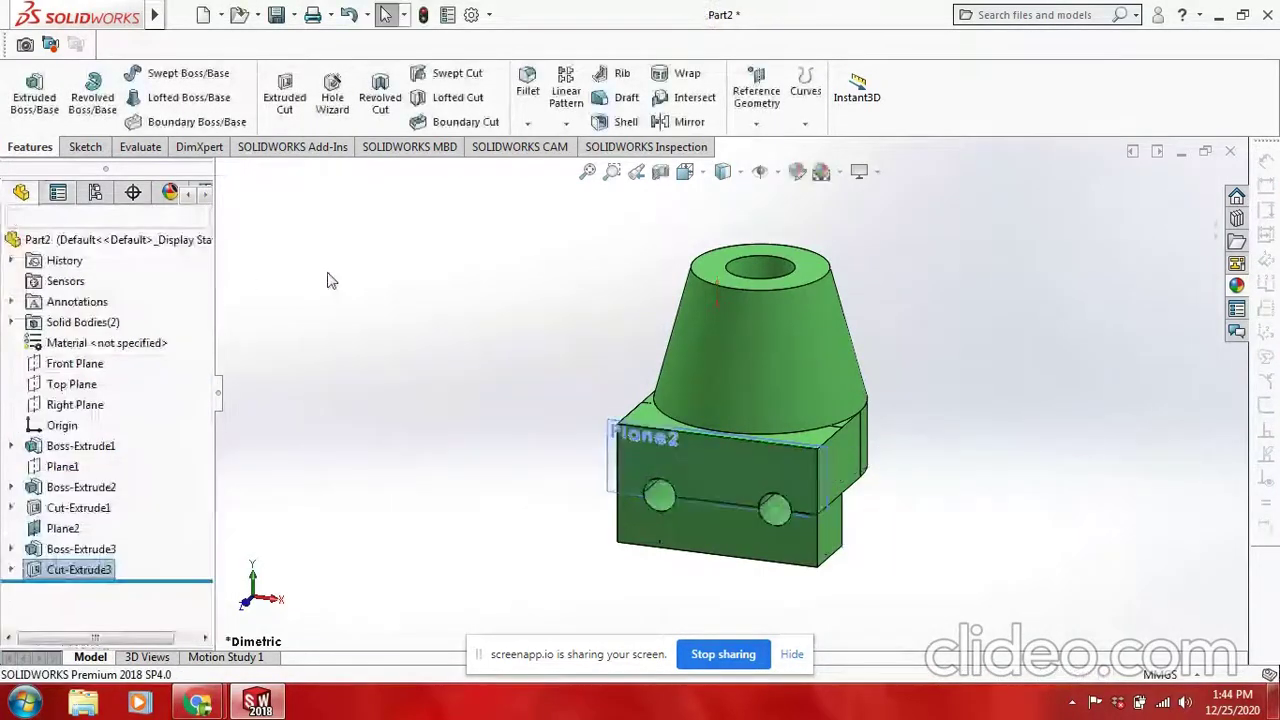
{"action": "right_click", "coordinate": [406, 324]}
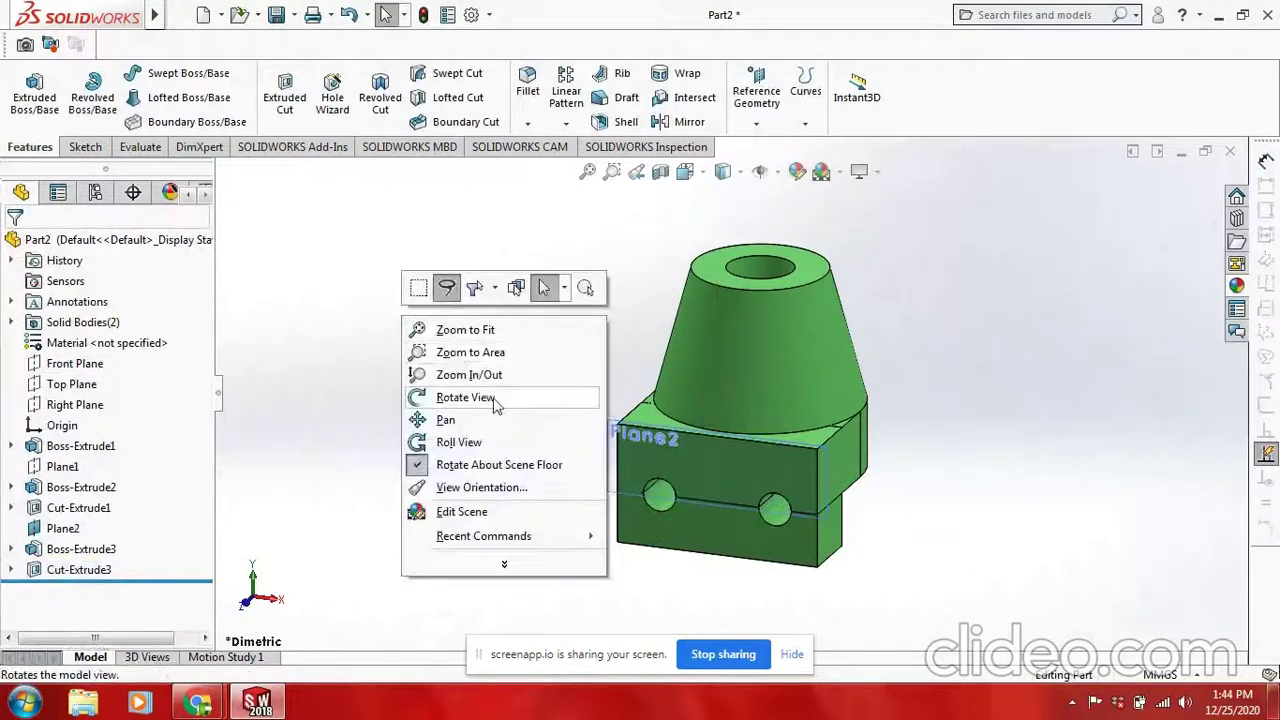
Rotate the model to view the block's other end.
{"action": "left_click", "coordinate": [557, 397]}
{"action": "mouse_move", "coordinate": [463, 483]}
{"action": "left_mouse_down"}
{"action": "mouse_move", "coordinate": [625, 403]}
{"action": "mouse_move", "coordinate": [495, 423]}
{"action": "mouse_move", "coordinate": [486, 403]}
{"action": "mouse_move", "coordinate": [517, 443]}
{"action": "mouse_move", "coordinate": [457, 447]}
{"action": "mouse_move", "coordinate": [457, 466]}
{"action": "mouse_move", "coordinate": [410, 460]}
{"action": "left_mouse_up"}
{"action": "key", "text": "Escape"}
Create Plane3 offset 30.72 mm from the block's end face, flipped into the block.
{"action": "left_click", "coordinate": [756, 123]}
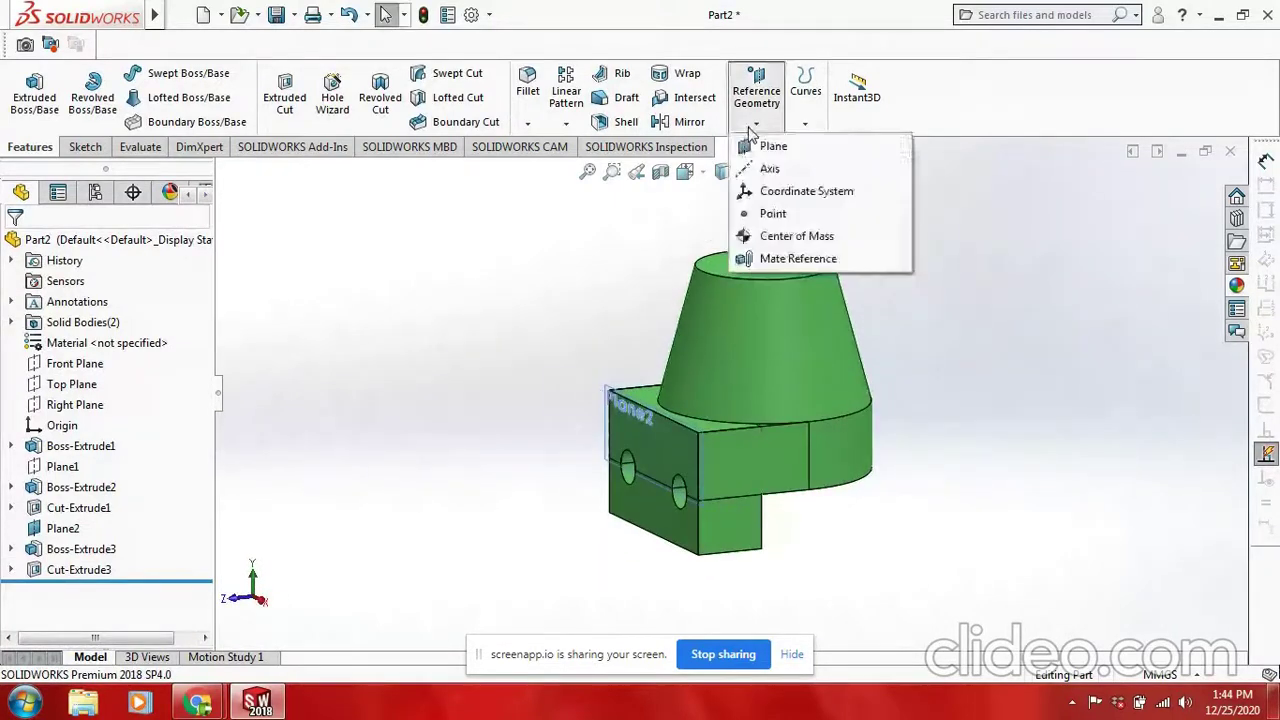
{"action": "left_click", "coordinate": [770, 143]}
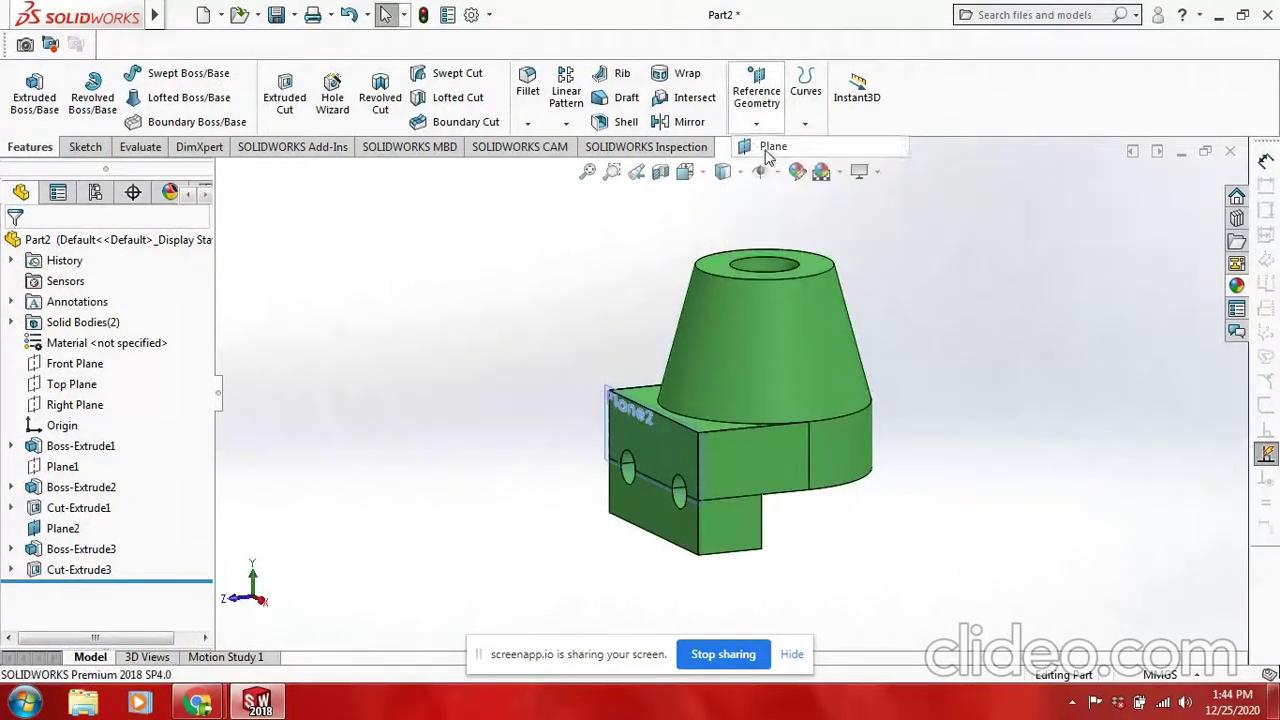
{"action": "left_click", "coordinate": [732, 527]}
{"action": "type", "text": "0"}
{"action": "key", "text": "Return"}
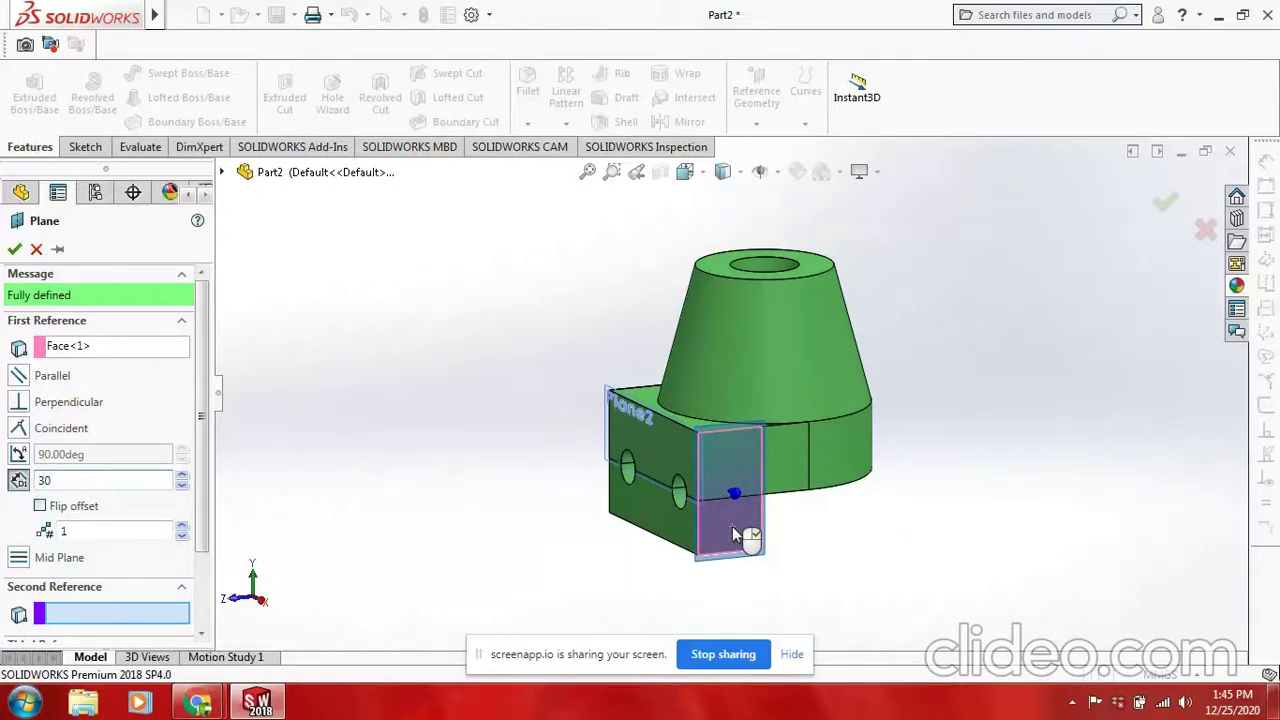
{"action": "type", "text": ".72"}
{"action": "key", "text": "Return"}
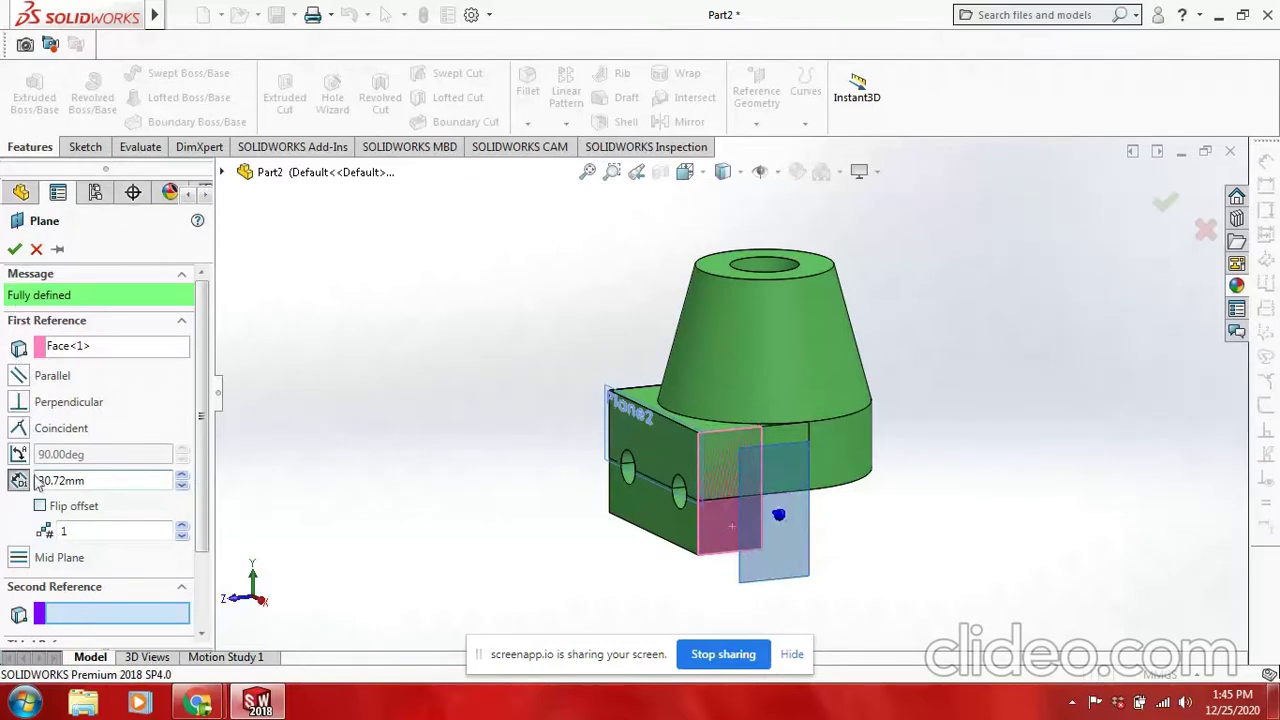
{"action": "left_click", "coordinate": [46, 512]}
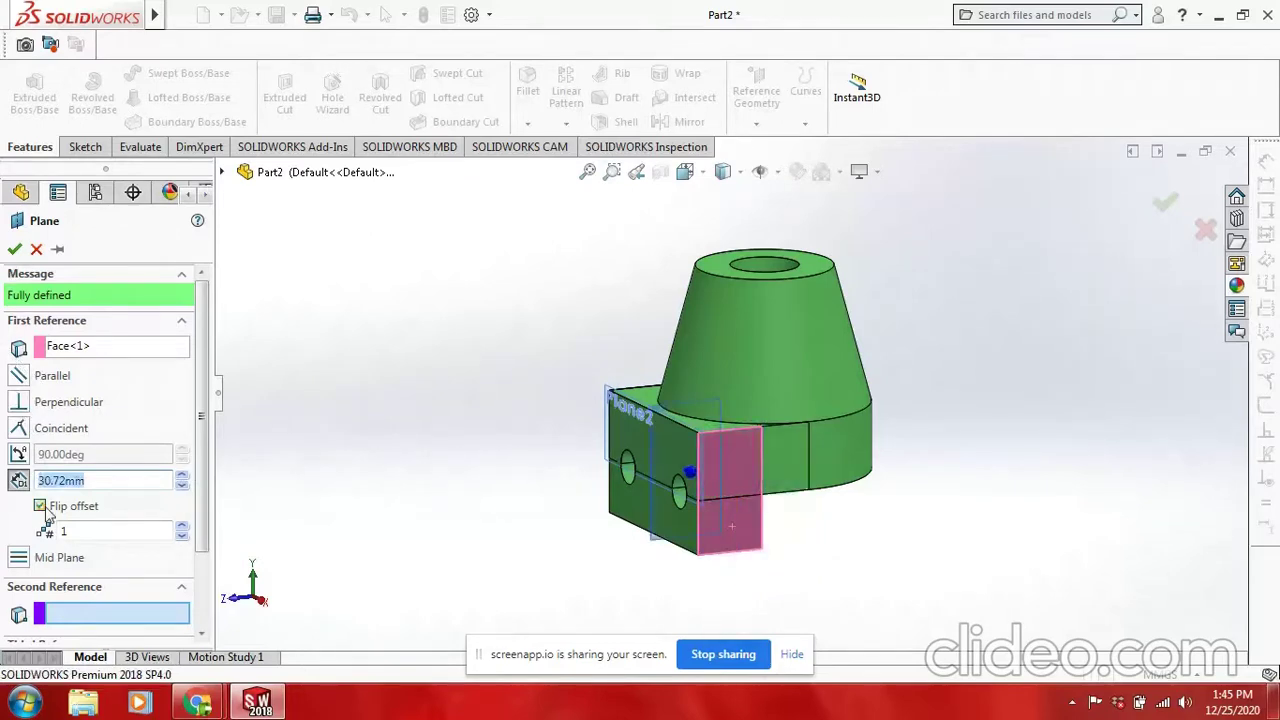
{"action": "left_click", "coordinate": [14, 249]}
Start a sketch on Plane3, view it face-on, then return to the dimetric view.
{"action": "scroll", "coordinate": [680, 510], "scroll_direction": "down", "scroll_amount": 3}
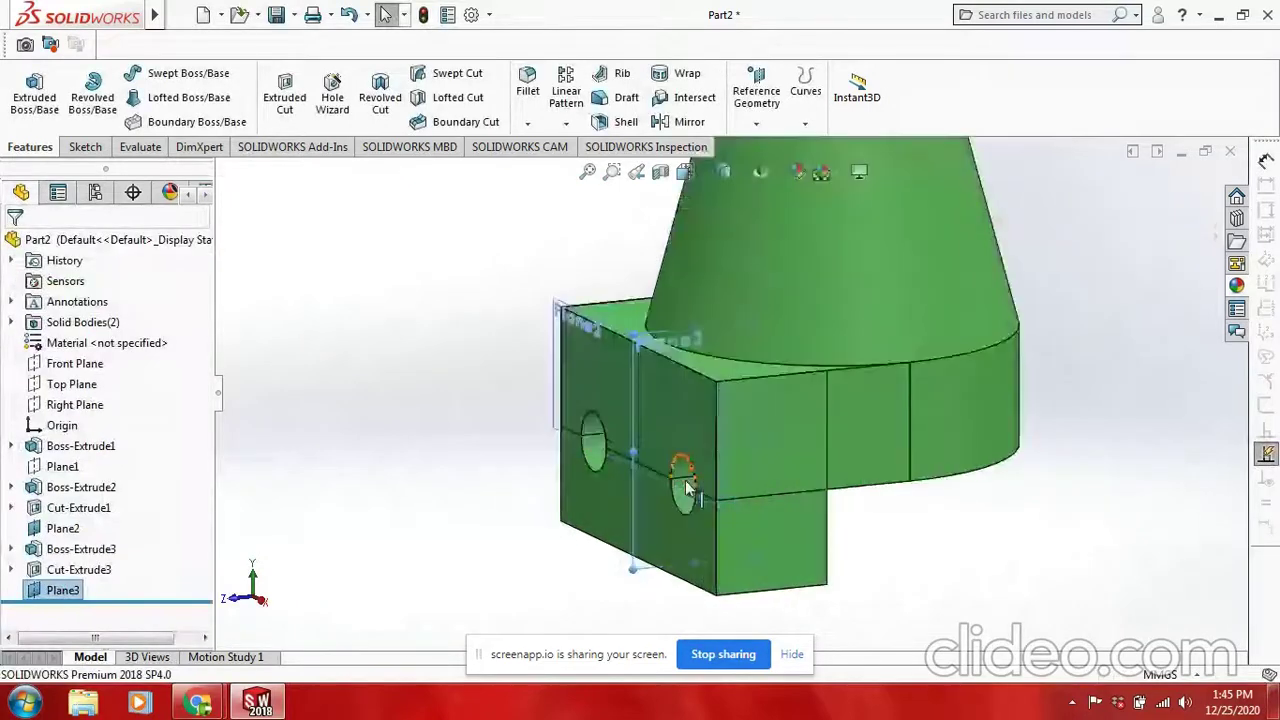
{"action": "left_click", "coordinate": [640, 570]}
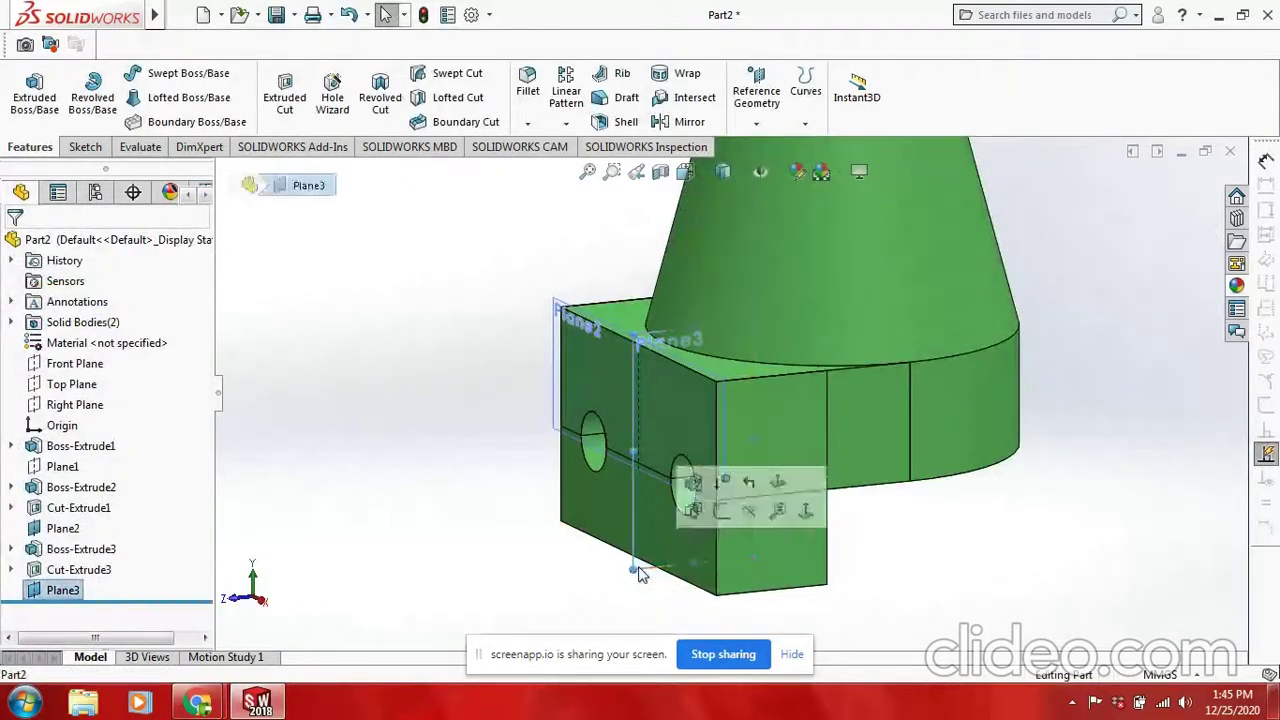
{"action": "left_click", "coordinate": [693, 511]}
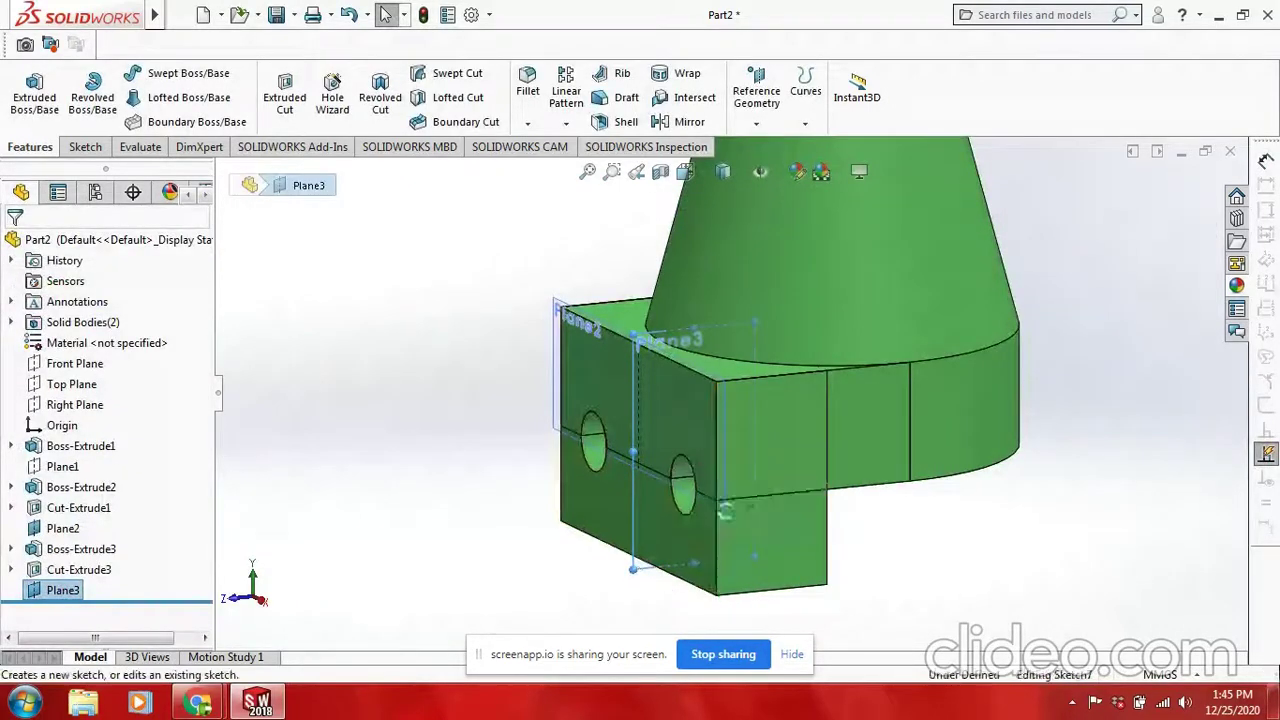
{"action": "right_click", "coordinate": [642, 575]}
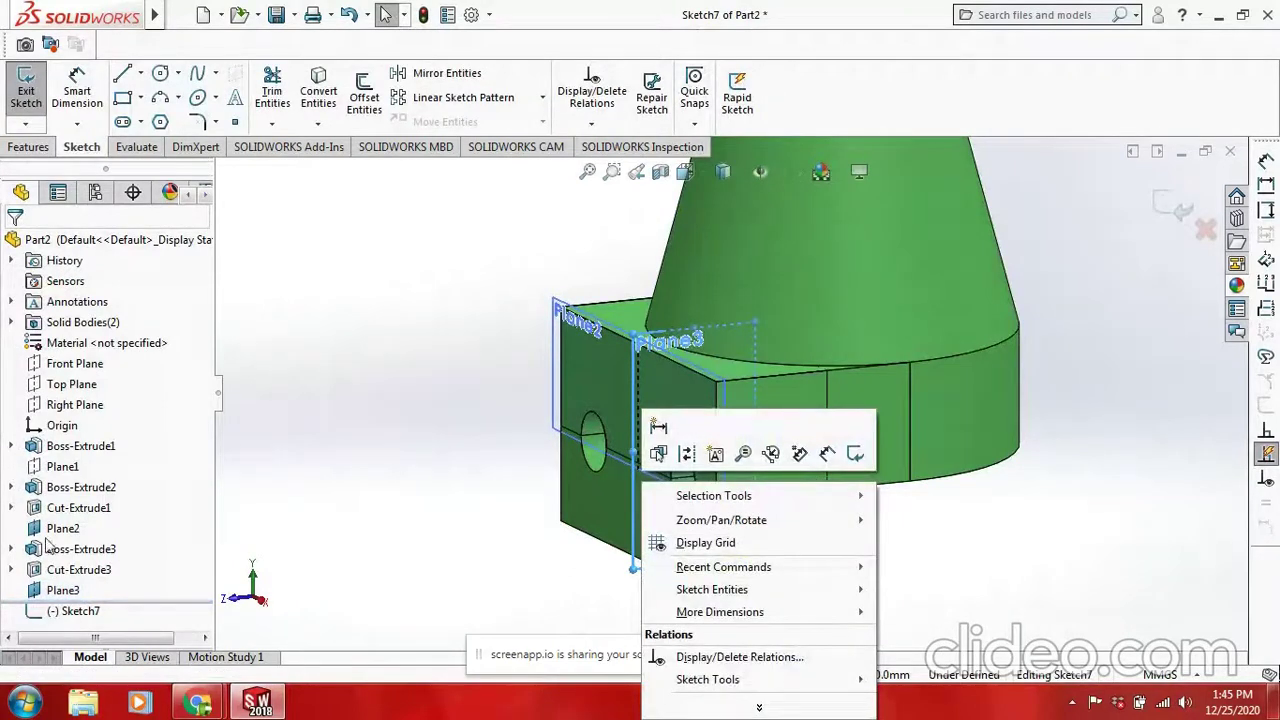
{"action": "left_click", "coordinate": [85, 540]}
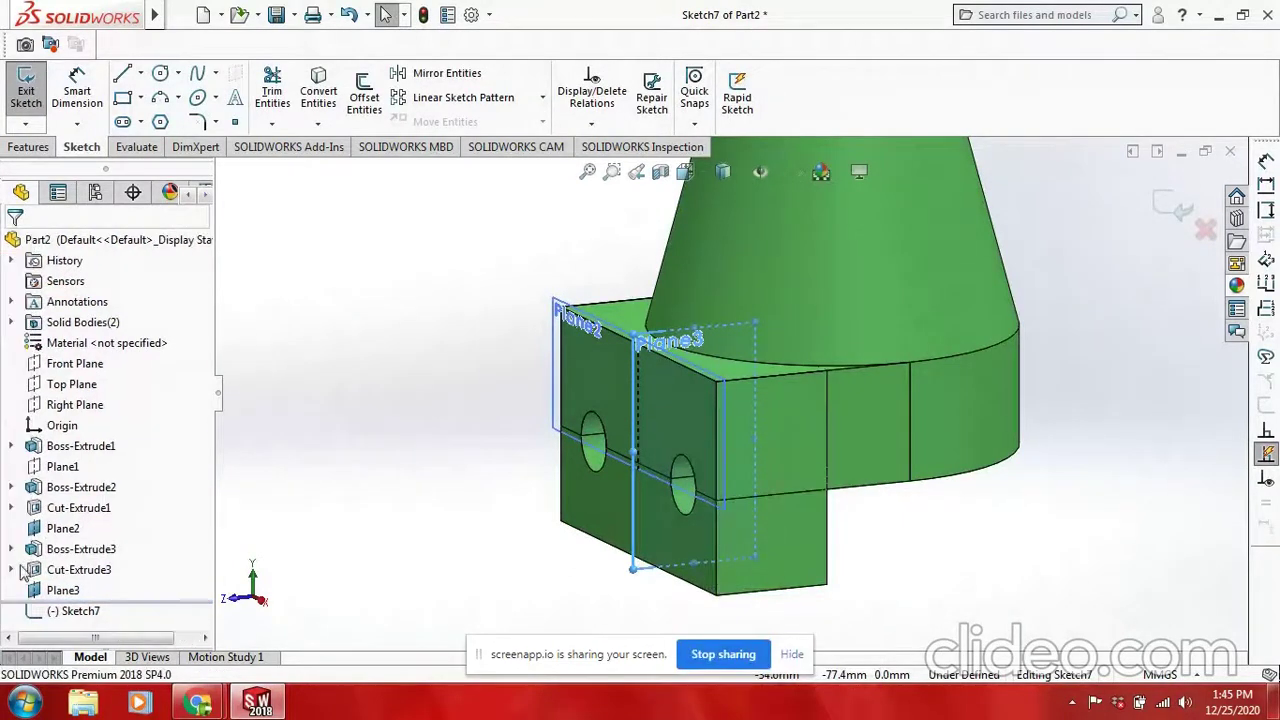
{"action": "right_click", "coordinate": [60, 598]}
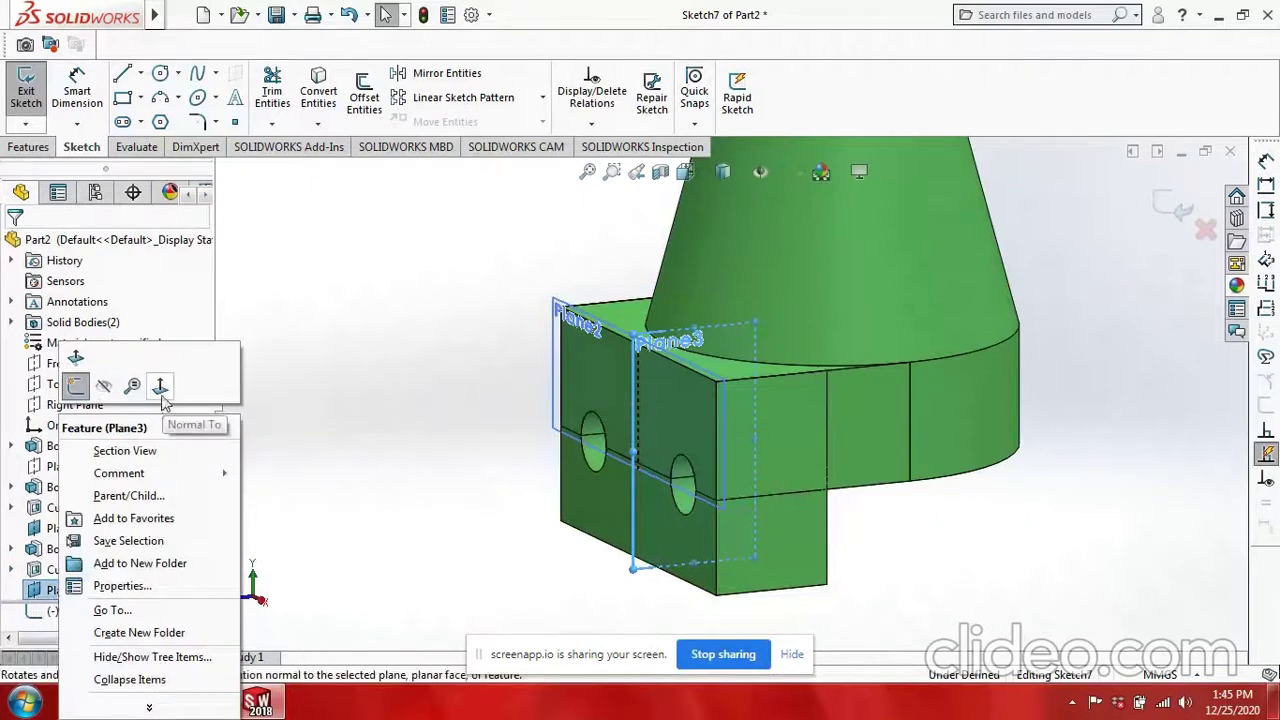
{"action": "left_click", "coordinate": [164, 387]}
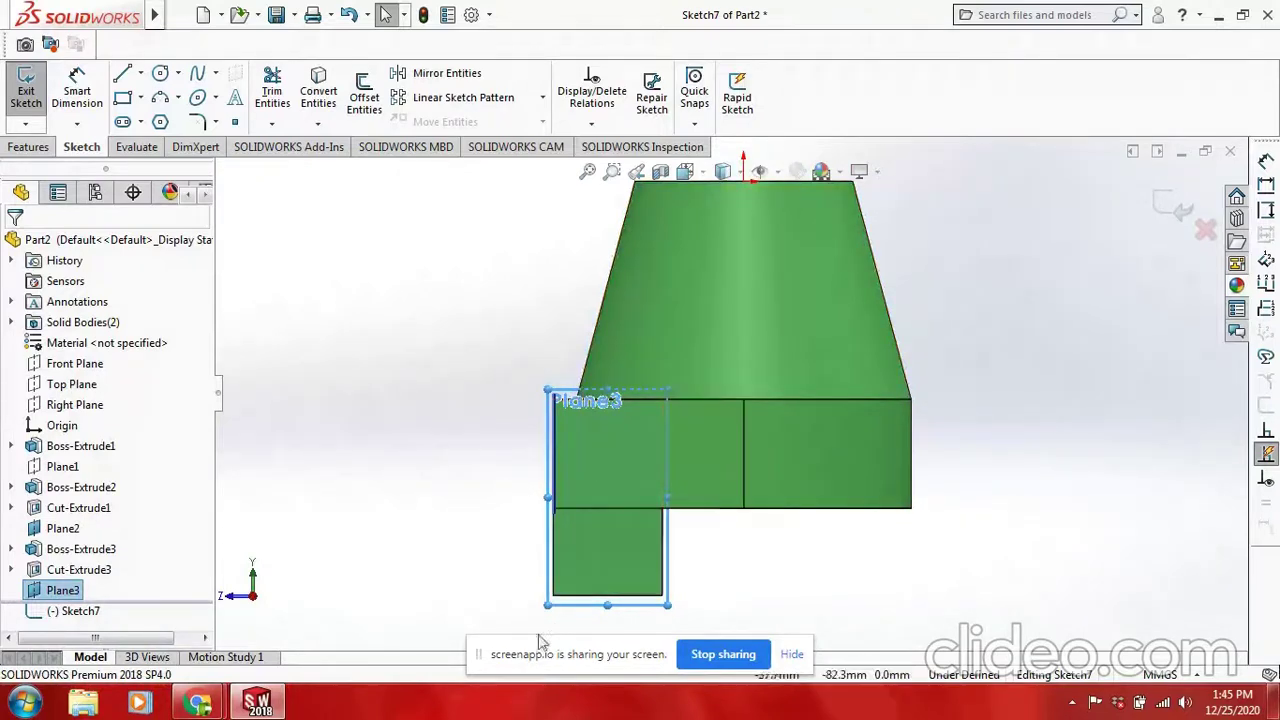
{"action": "key", "text": "space"}
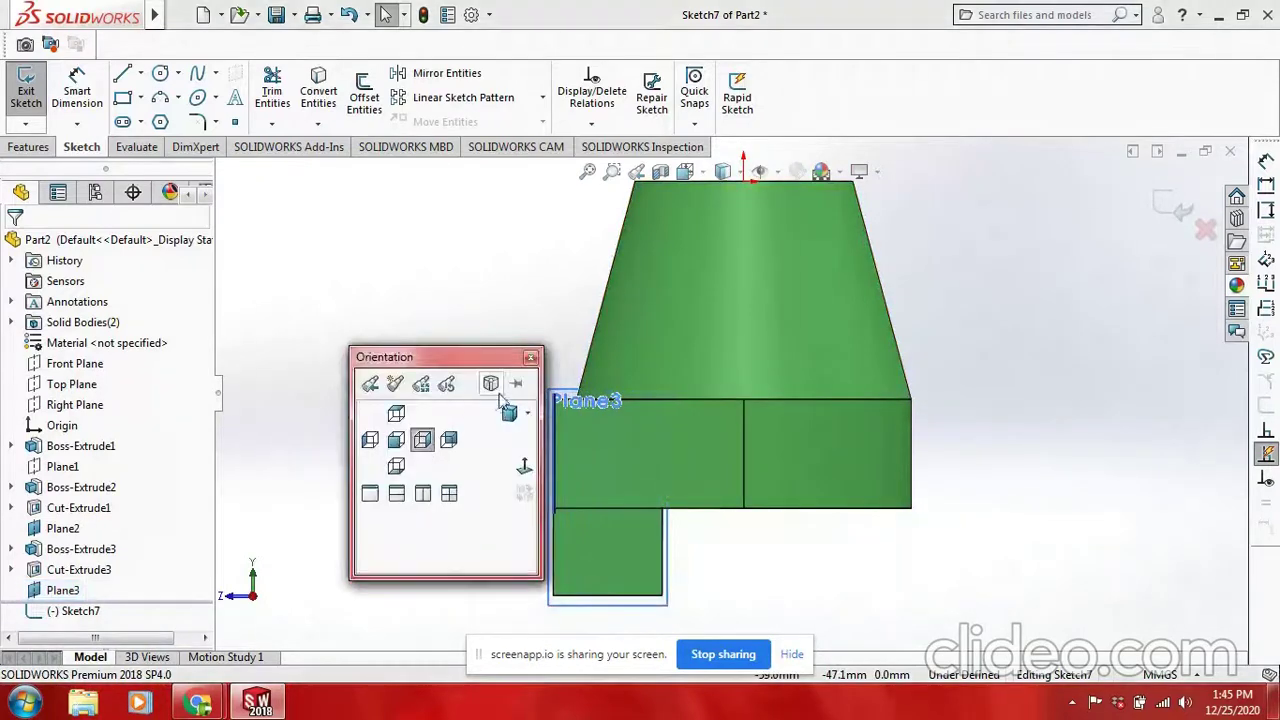
{"action": "left_click", "coordinate": [500, 408]}
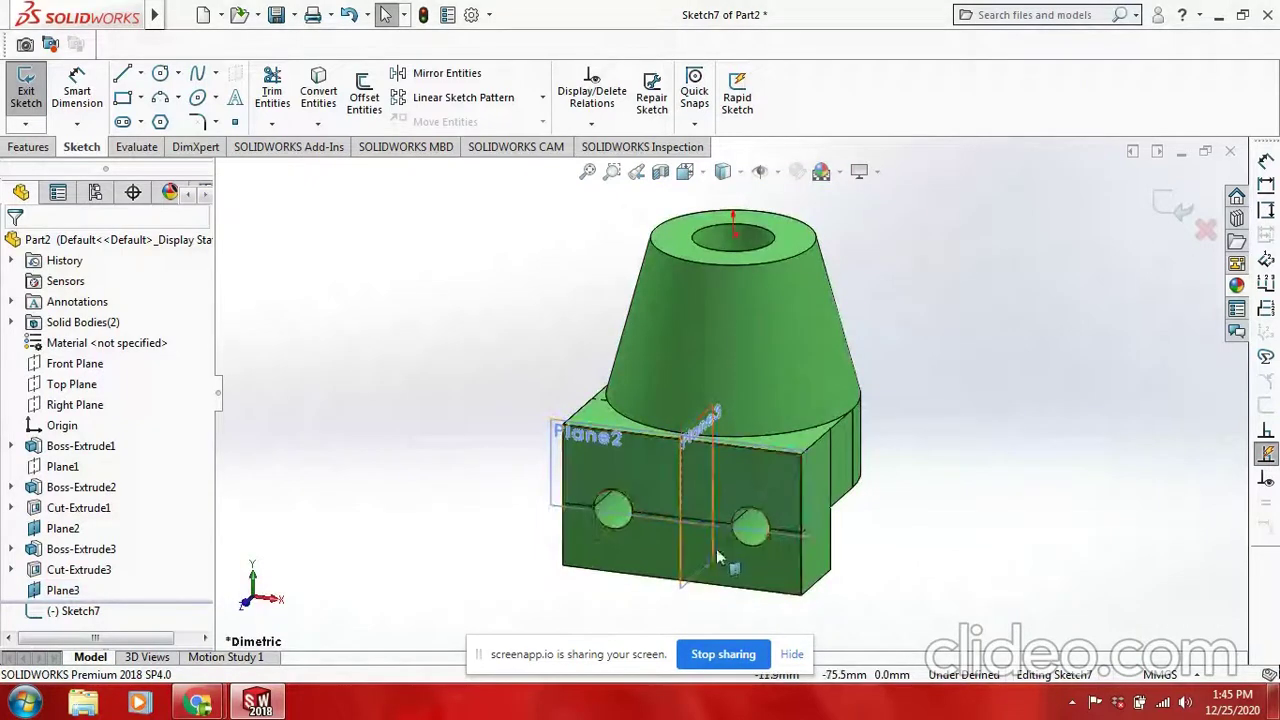
Look normal to Plane3 and exit the empty sketch.
{"action": "scroll", "coordinate": [716, 548], "scroll_direction": "up", "scroll_amount": 1}
{"action": "scroll", "coordinate": [823, 517], "scroll_direction": "up", "scroll_amount": 1}
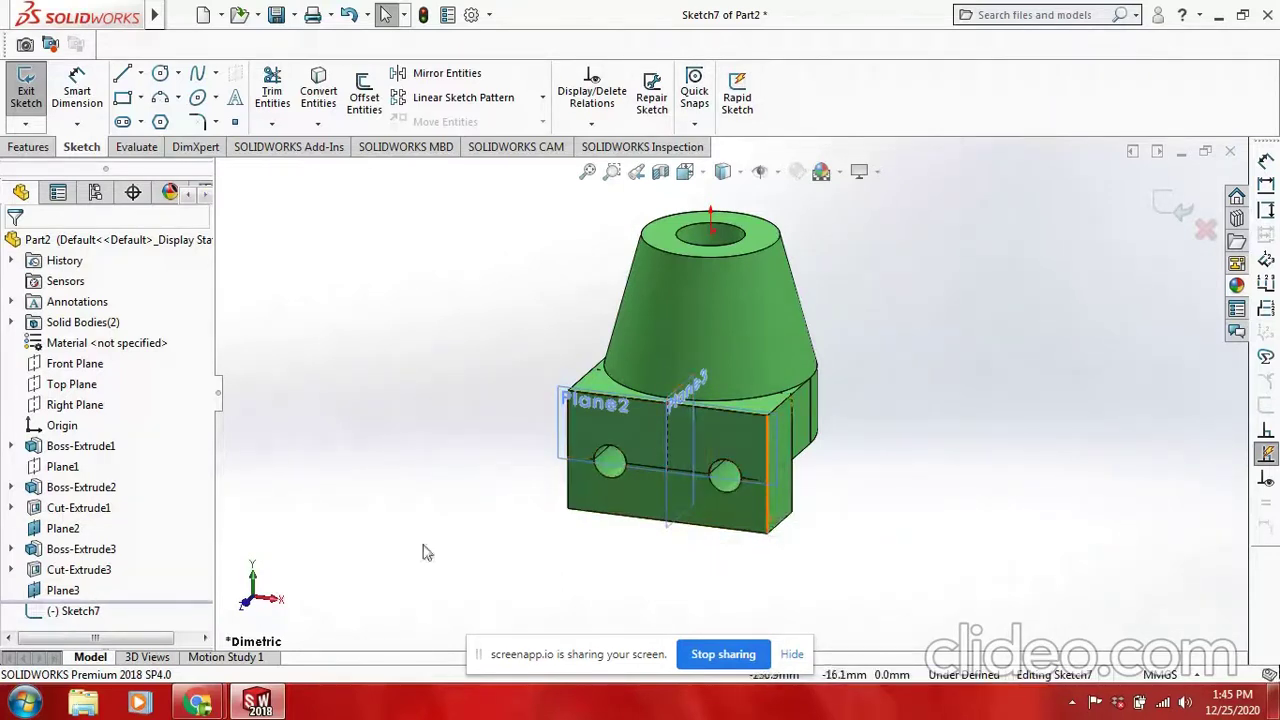
{"action": "left_click", "coordinate": [65, 590]}
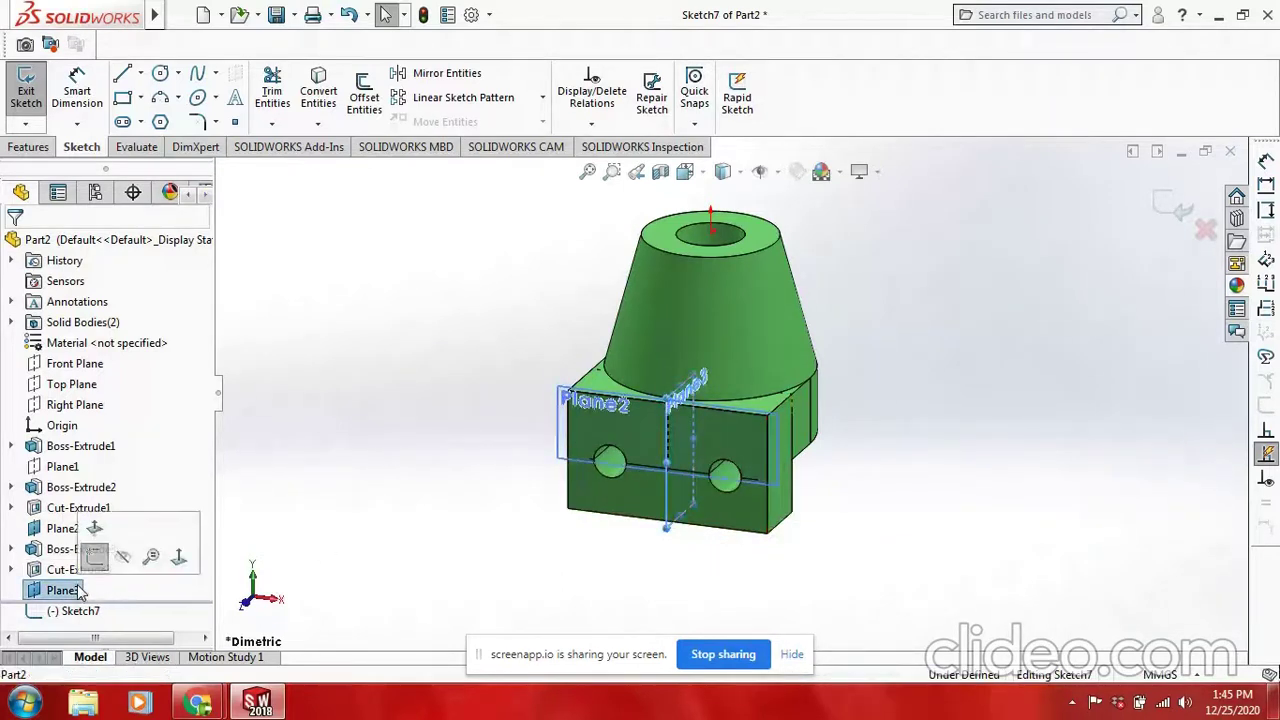
{"action": "left_click", "coordinate": [178, 556]}
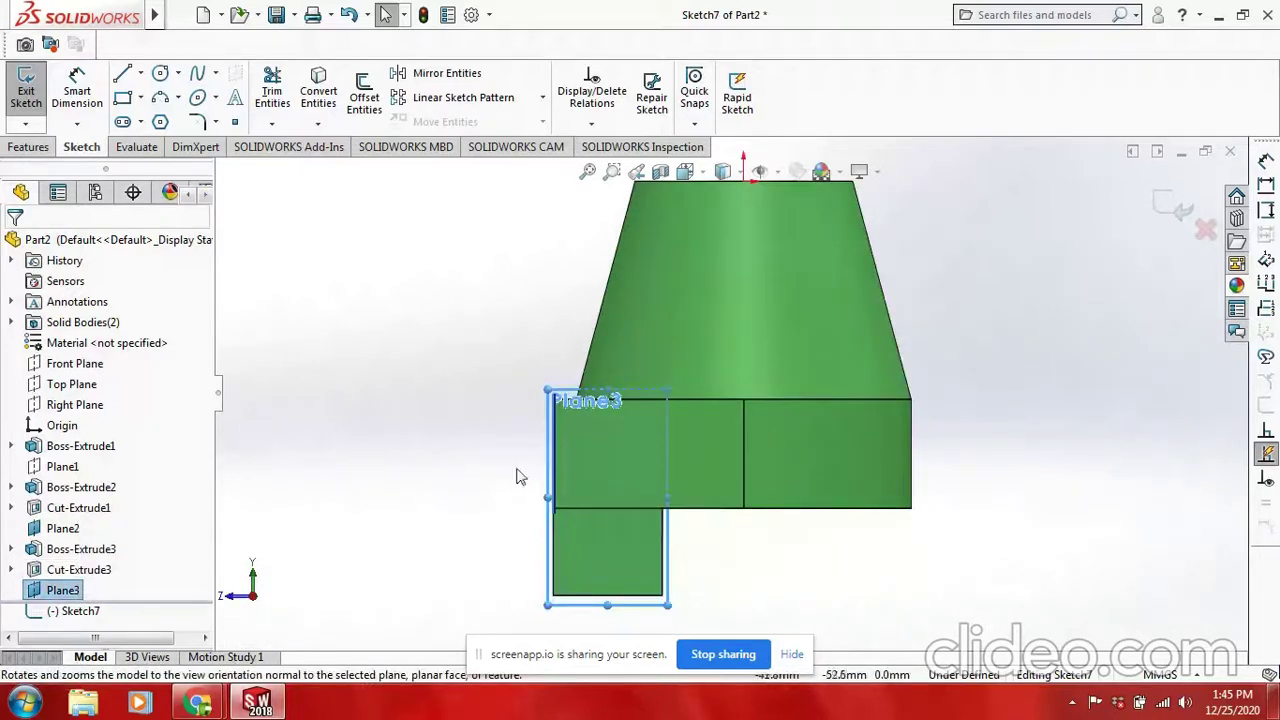
{"action": "right_click", "coordinate": [70, 590]}
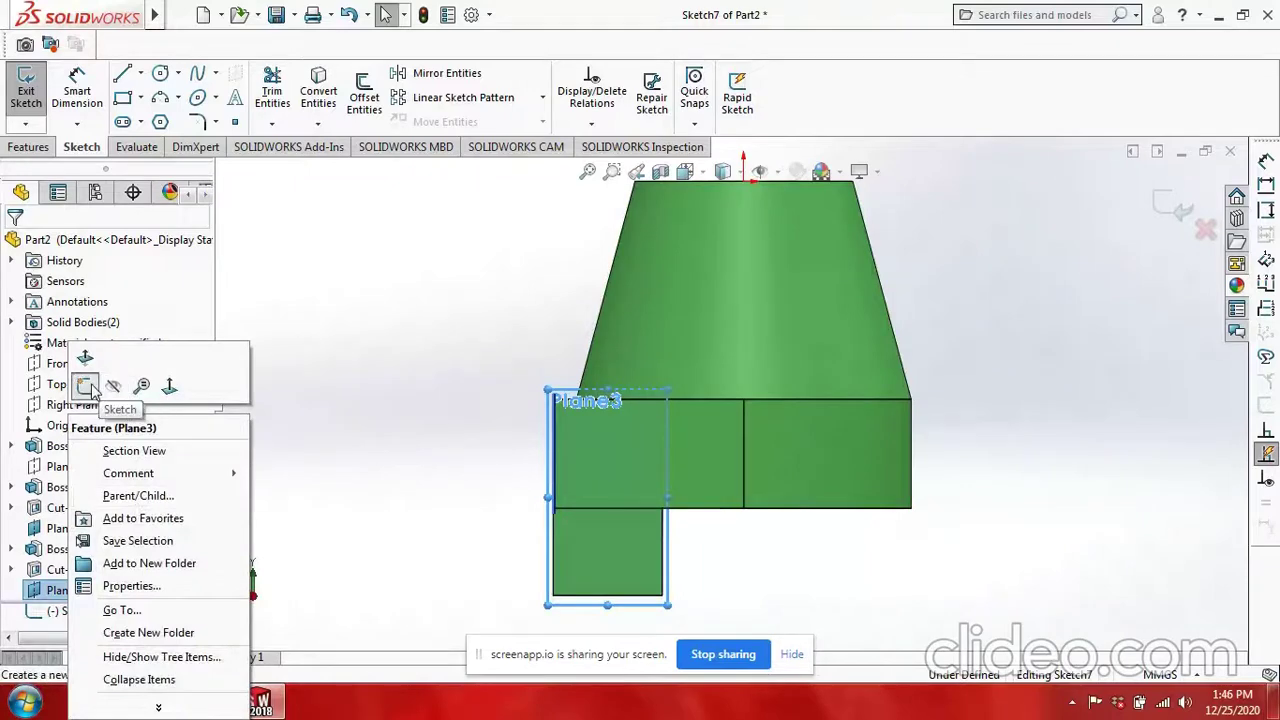
{"action": "left_click", "coordinate": [128, 393]}
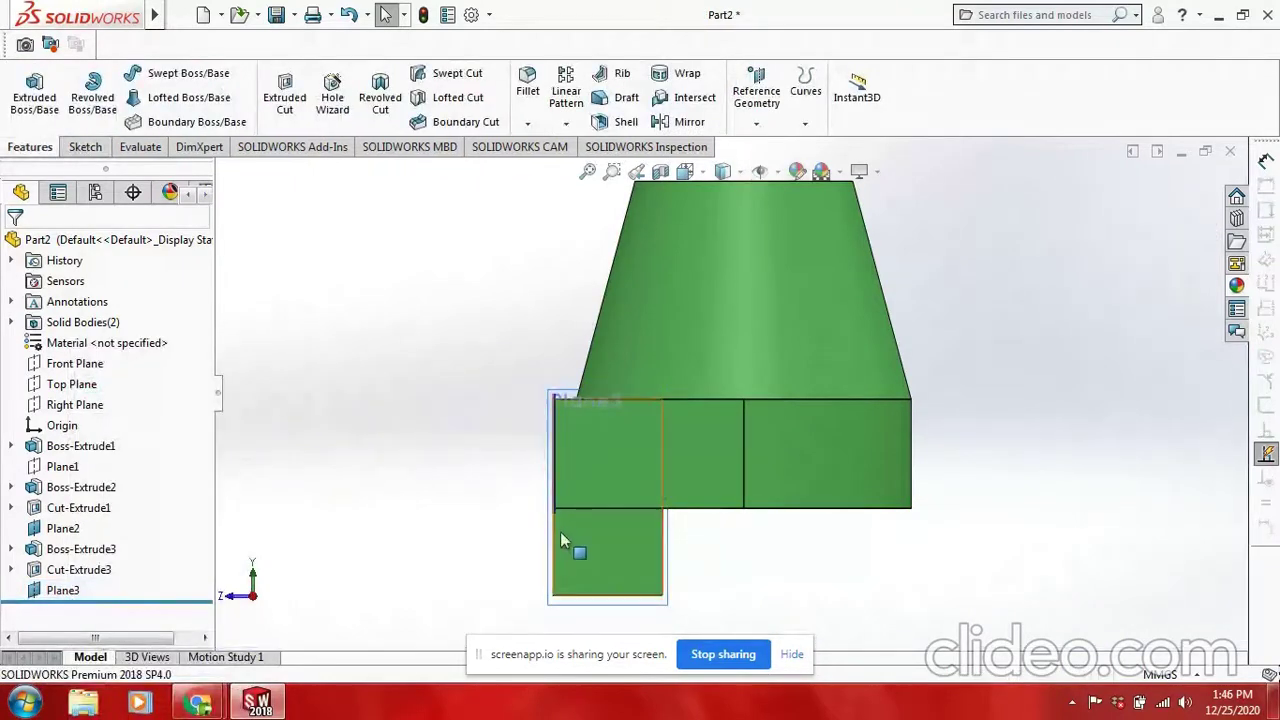
Start a new sketch from the Sketch tab and check the reference drawing PDF.
{"action": "scroll", "coordinate": [618, 447], "scroll_direction": "up", "scroll_amount": 3}
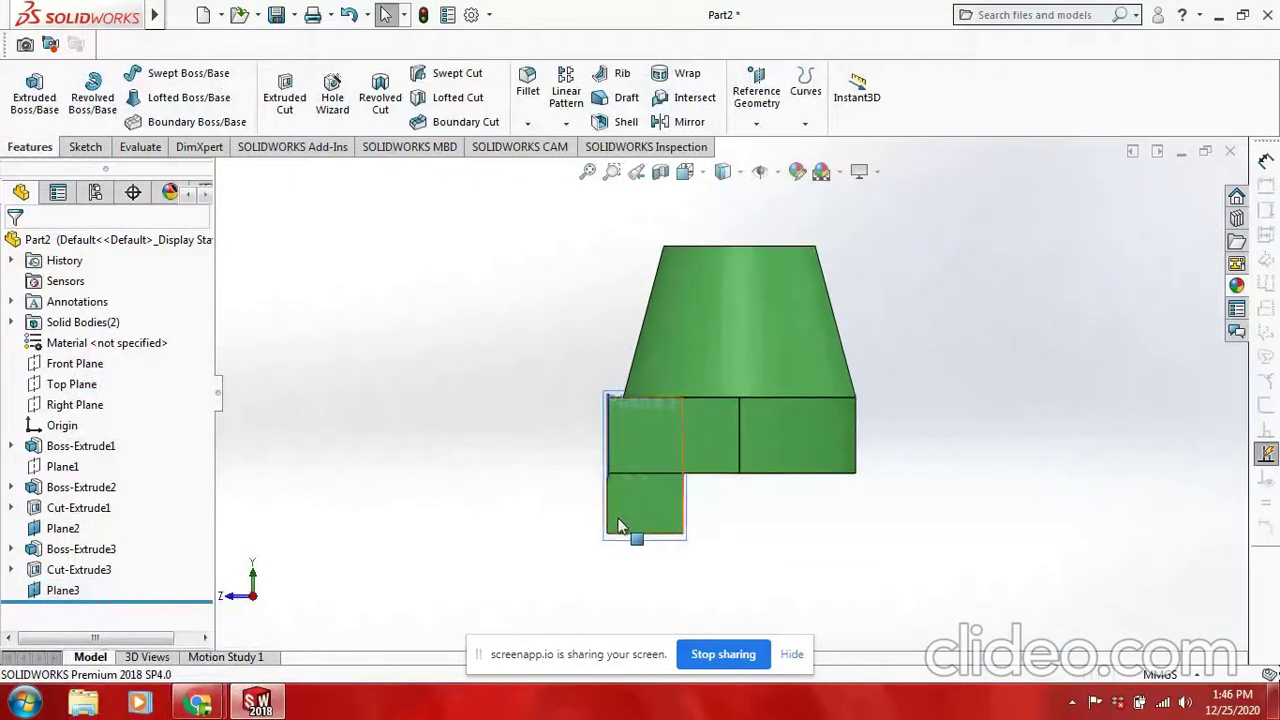
{"action": "scroll", "coordinate": [612, 522], "scroll_direction": "down", "scroll_amount": 2}
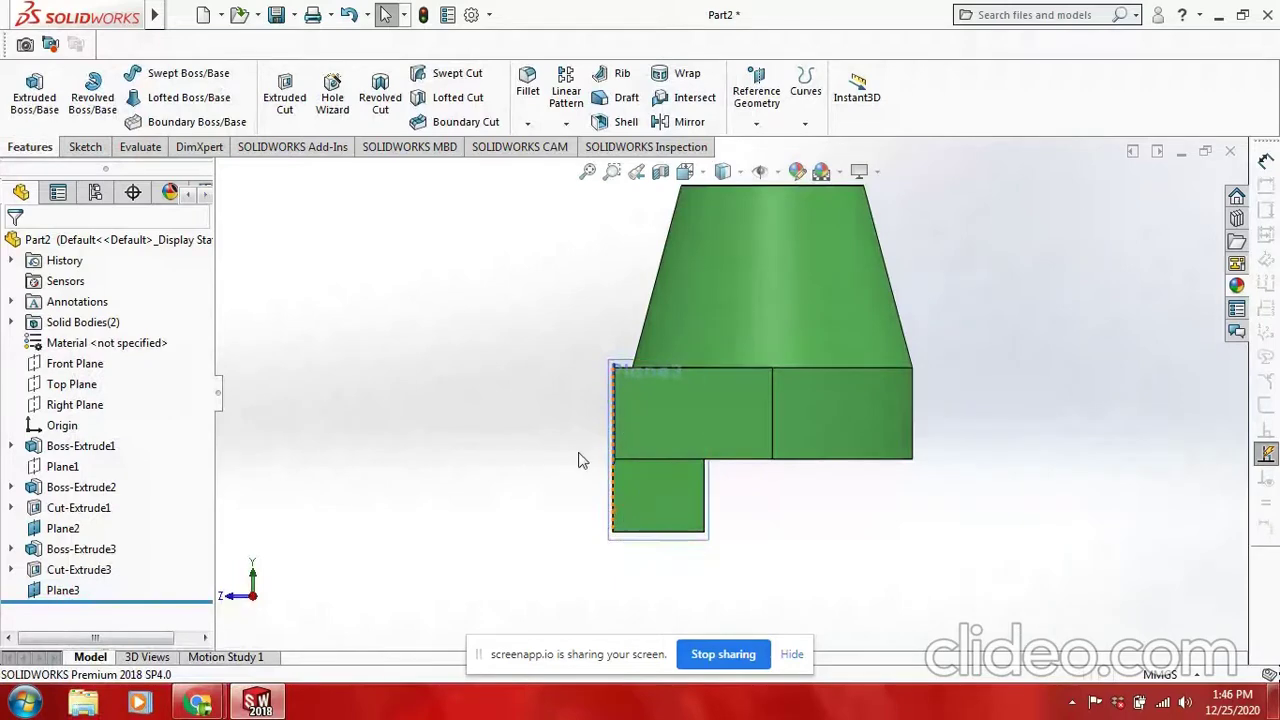
{"action": "left_click", "coordinate": [85, 147]}
{"action": "left_click", "coordinate": [157, 78]}
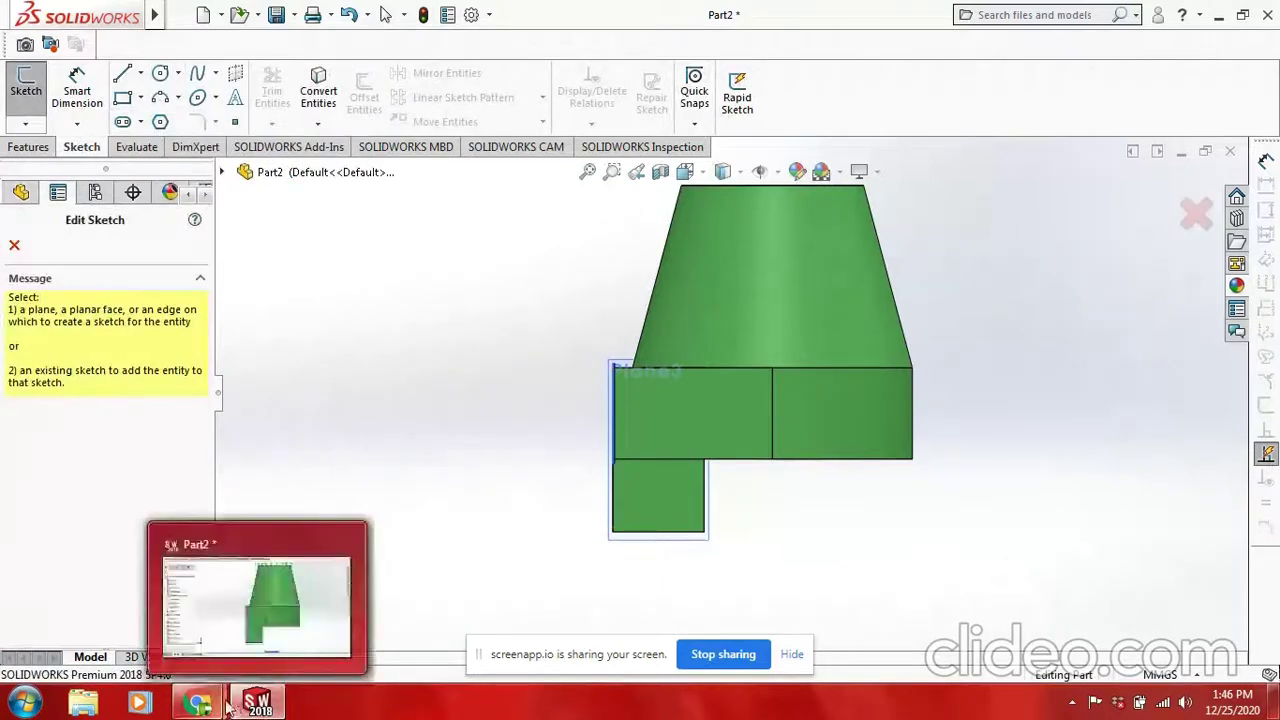
{"action": "left_click", "coordinate": [120, 600]}
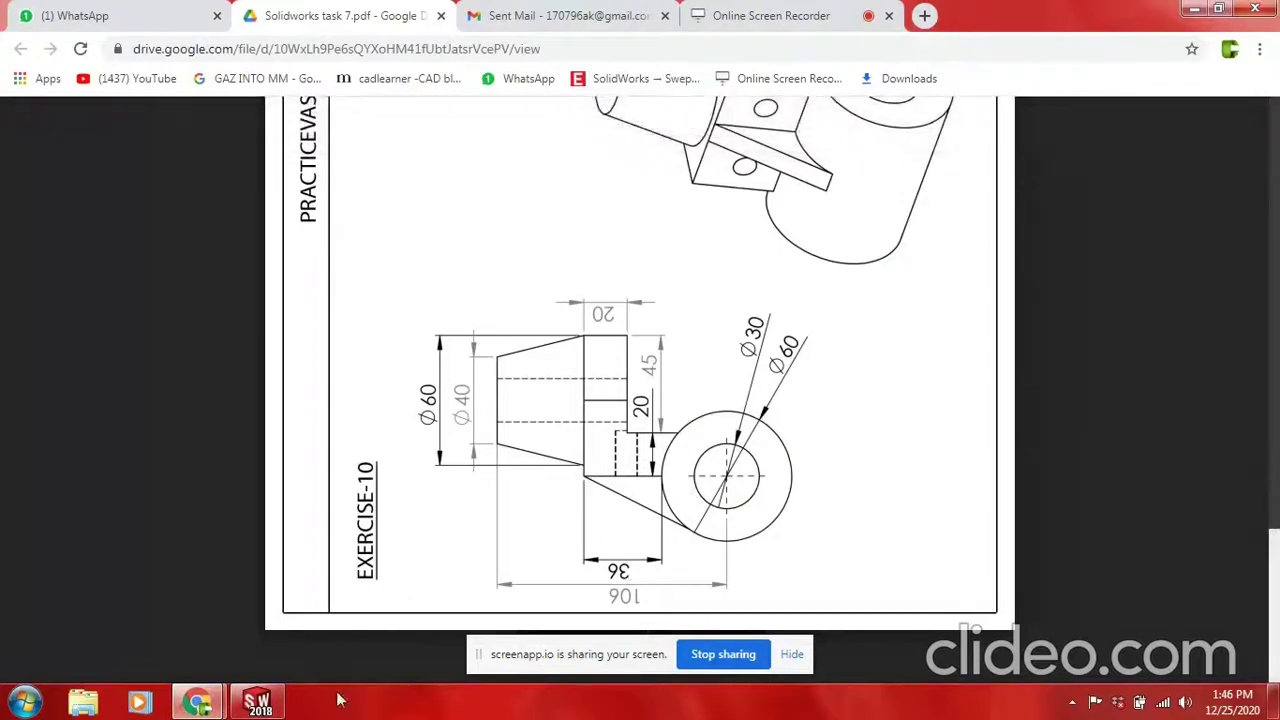
Review the reference PDF, return to SOLIDWORKS, and cancel the pending new sketch.
{"action": "left_click", "coordinate": [266, 703]}
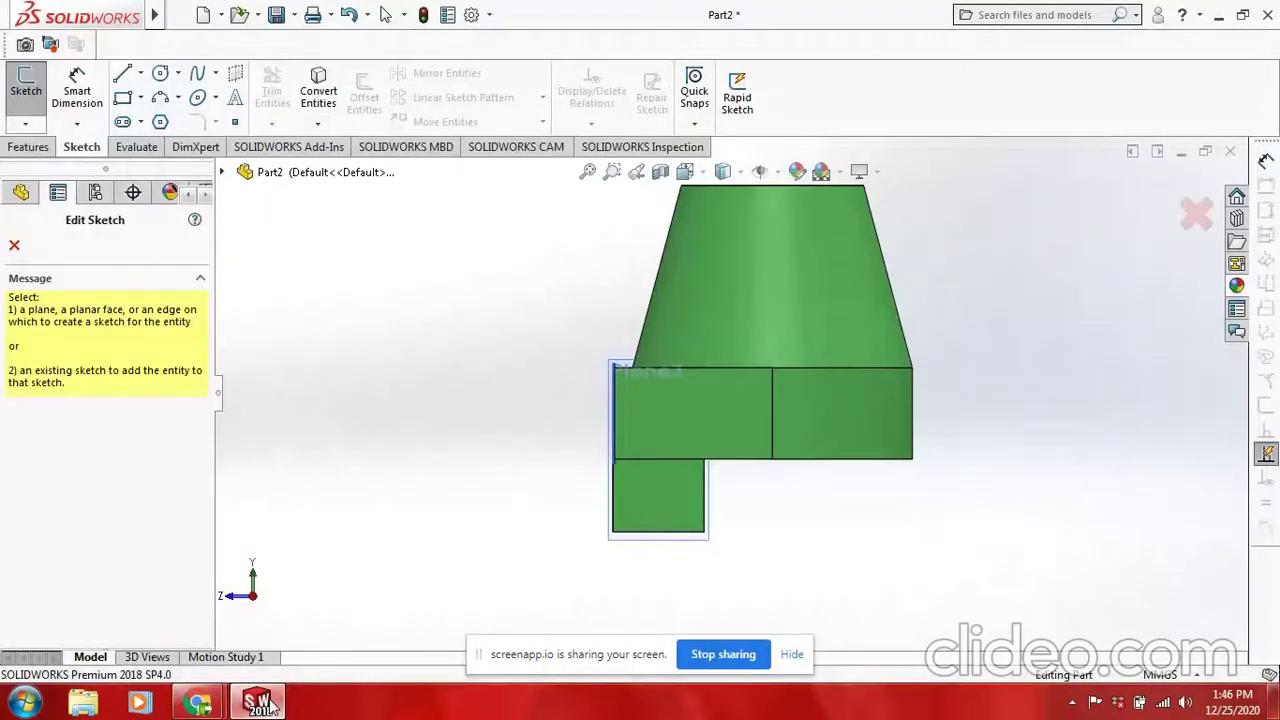
{"action": "left_click", "coordinate": [266, 703]}
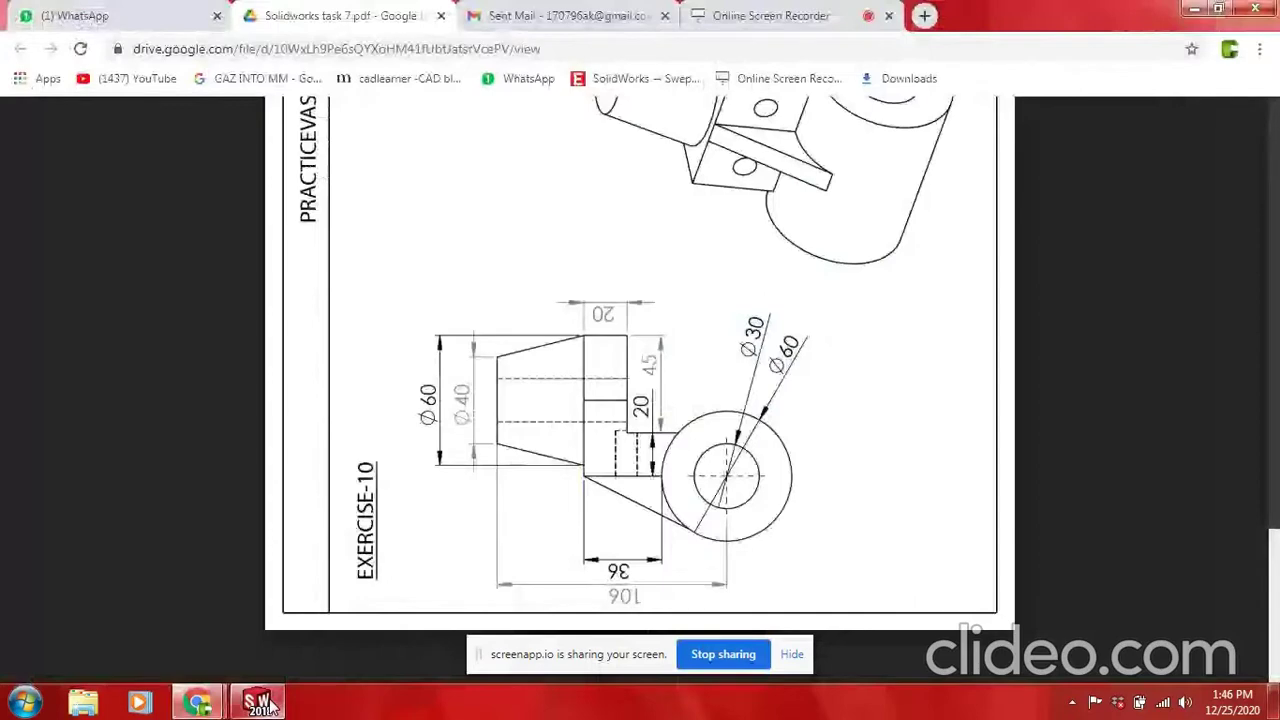
{"action": "left_click", "coordinate": [266, 703]}
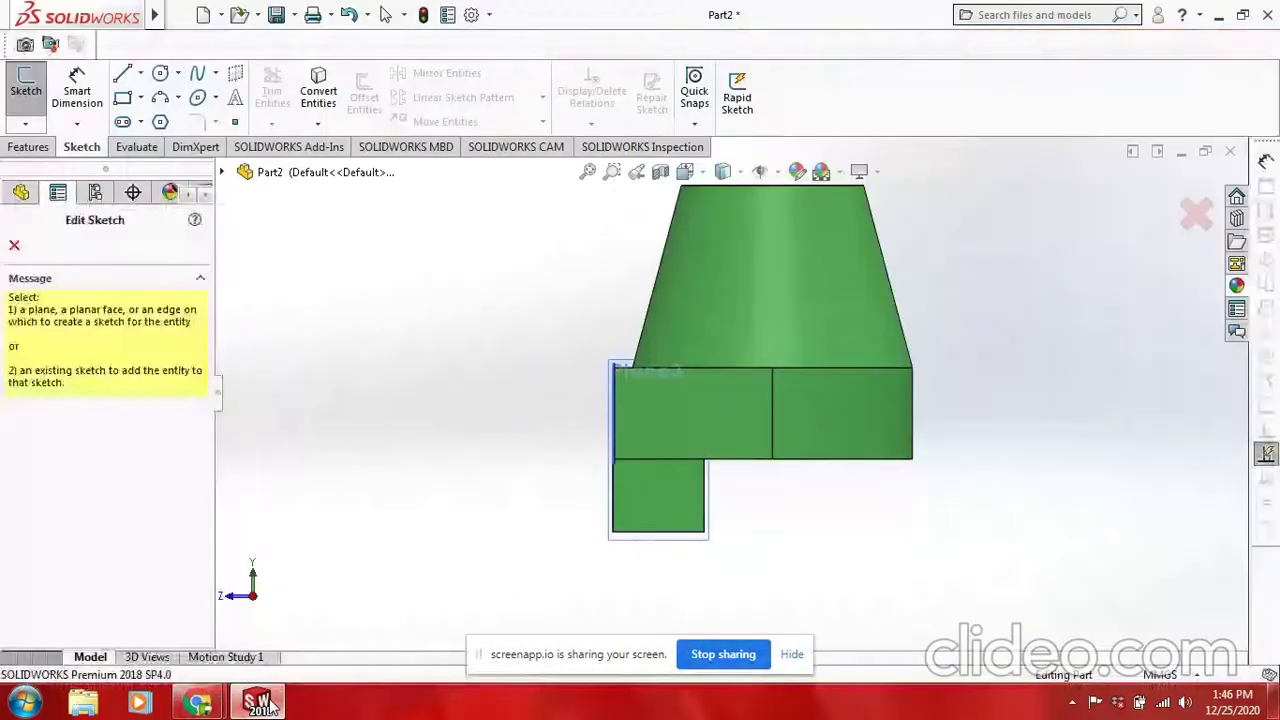
{"action": "scroll", "coordinate": [660, 405], "scroll_direction": "down", "scroll_amount": 1}
{"action": "scroll", "coordinate": [666, 420], "scroll_direction": "up", "scroll_amount": 4}
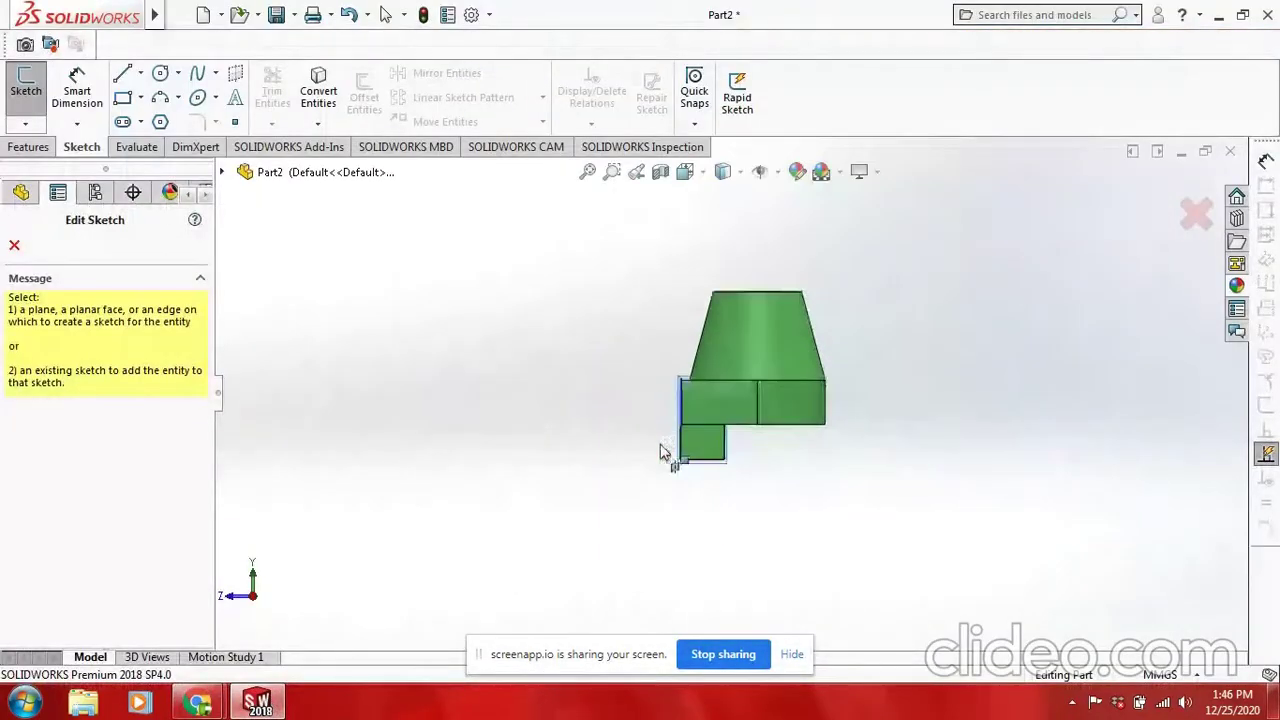
{"action": "scroll", "coordinate": [690, 470], "scroll_direction": "down", "scroll_amount": 1}
{"action": "left_click", "coordinate": [700, 455]}
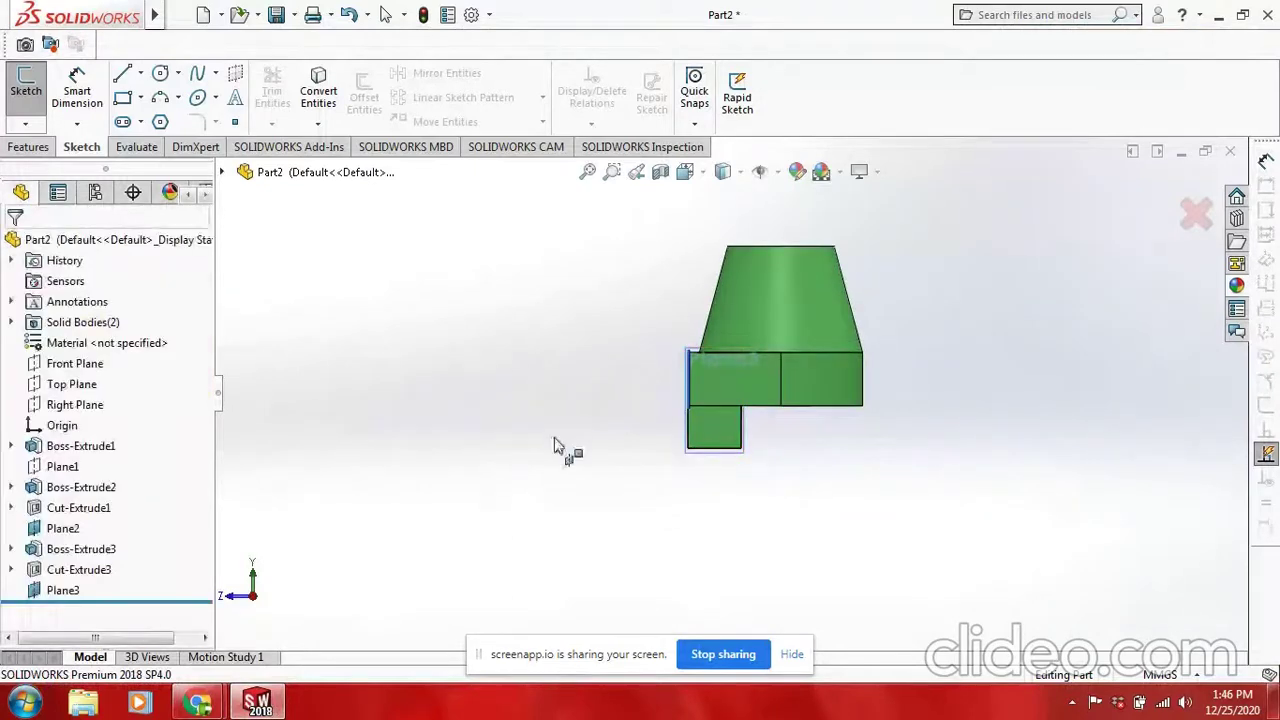
{"action": "left_click", "coordinate": [159, 77]}
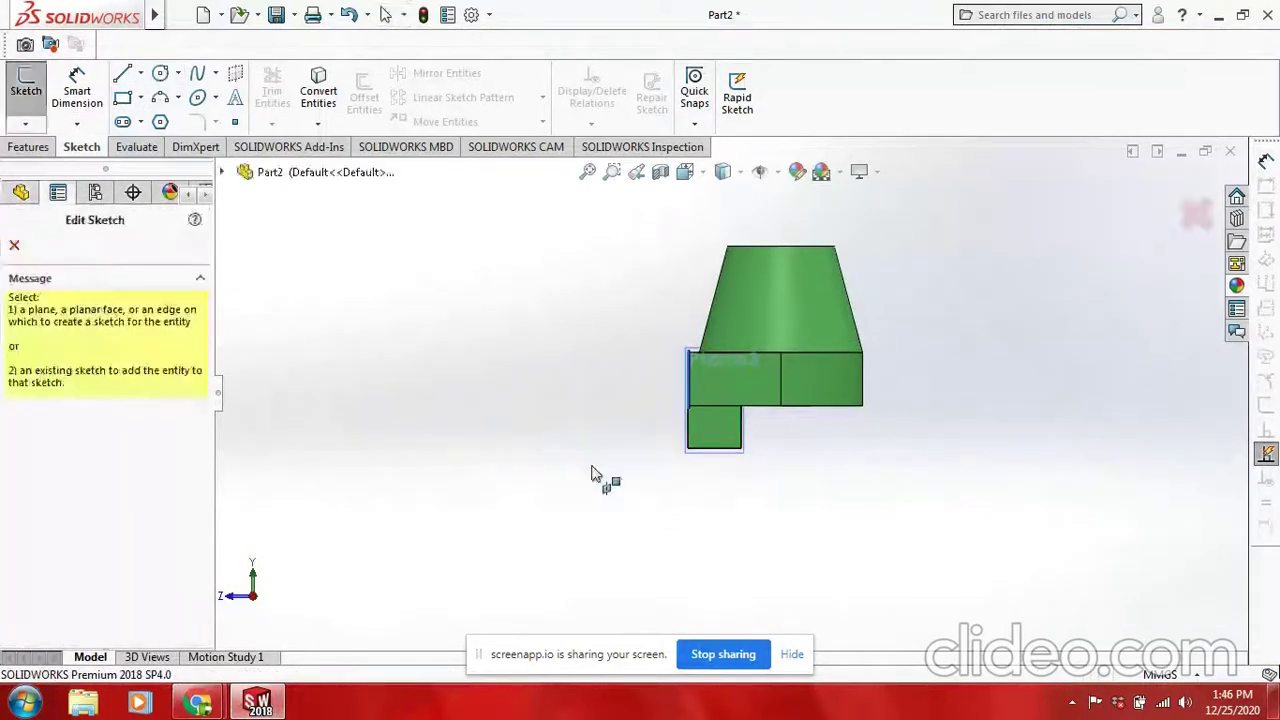
{"action": "left_click", "coordinate": [693, 455]}
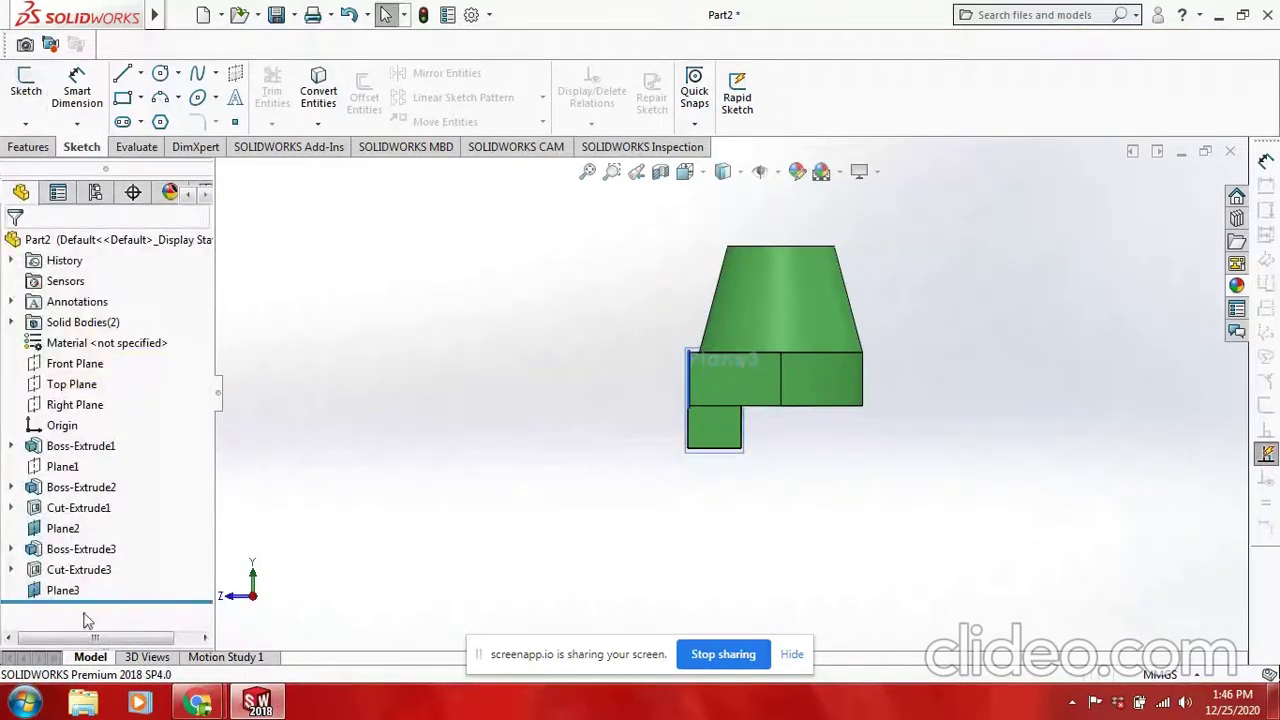
Sketch two concentric circles below the block on Plane3, then consult the PDF drawing.
{"action": "right_click", "coordinate": [62, 591]}
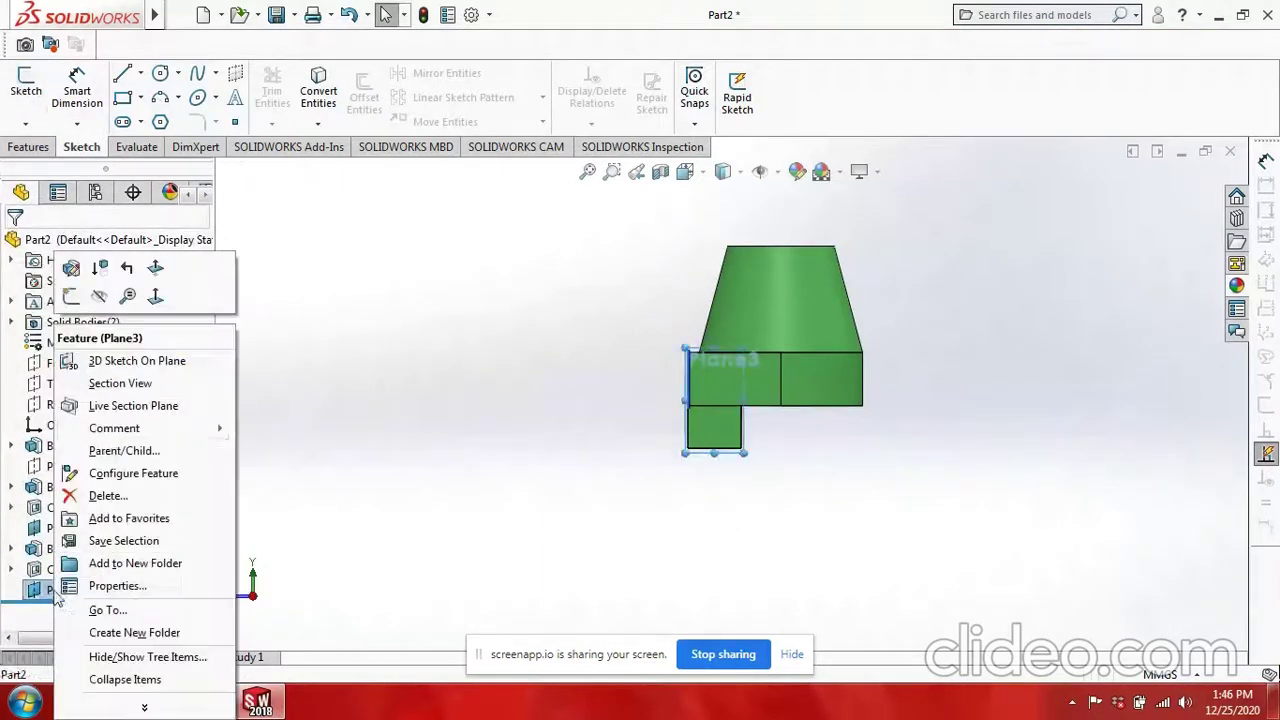
{"action": "left_click", "coordinate": [70, 297]}
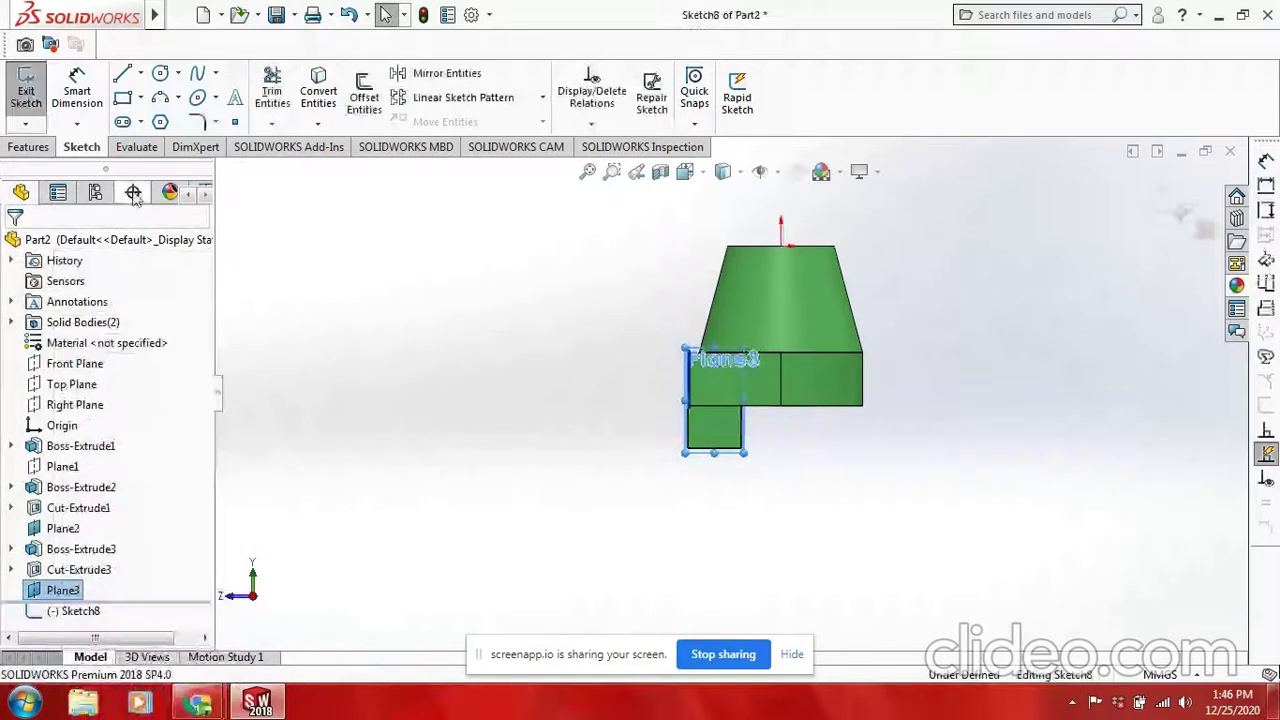
{"action": "left_click", "coordinate": [159, 78]}
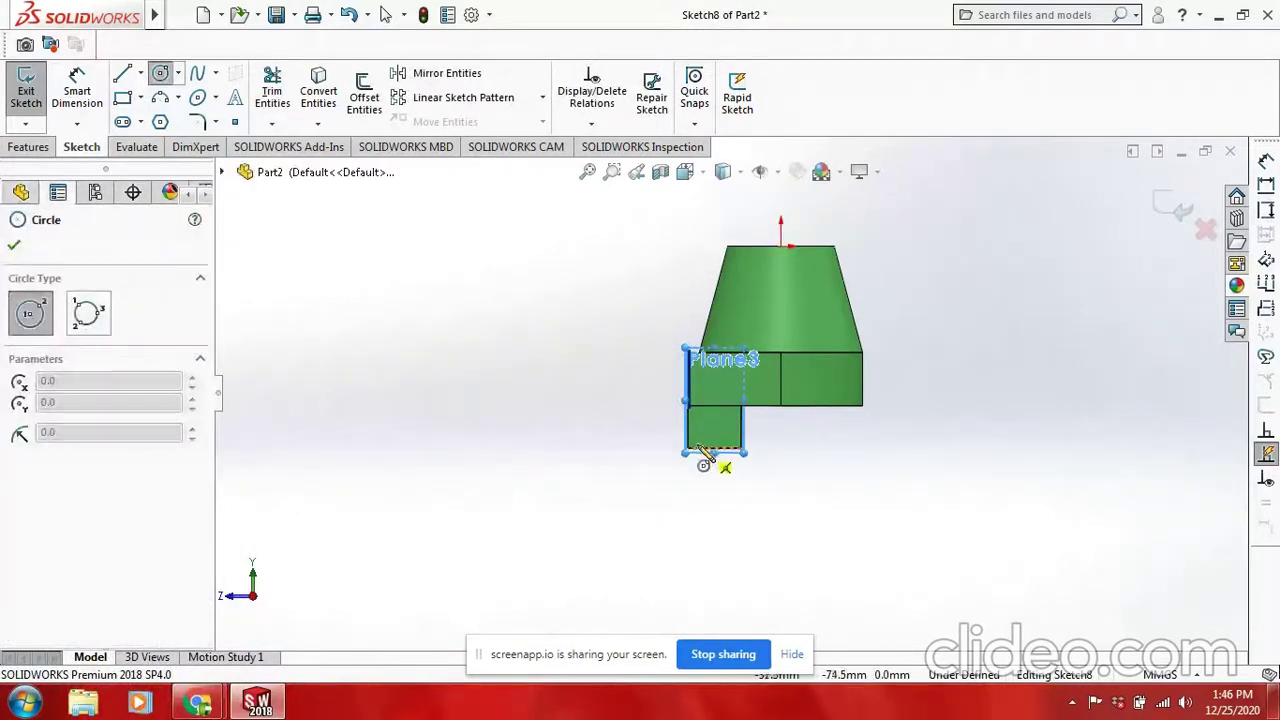
{"action": "left_click", "coordinate": [687, 524]}
{"action": "left_click", "coordinate": [681, 541]}
{"action": "left_click", "coordinate": [688, 524]}
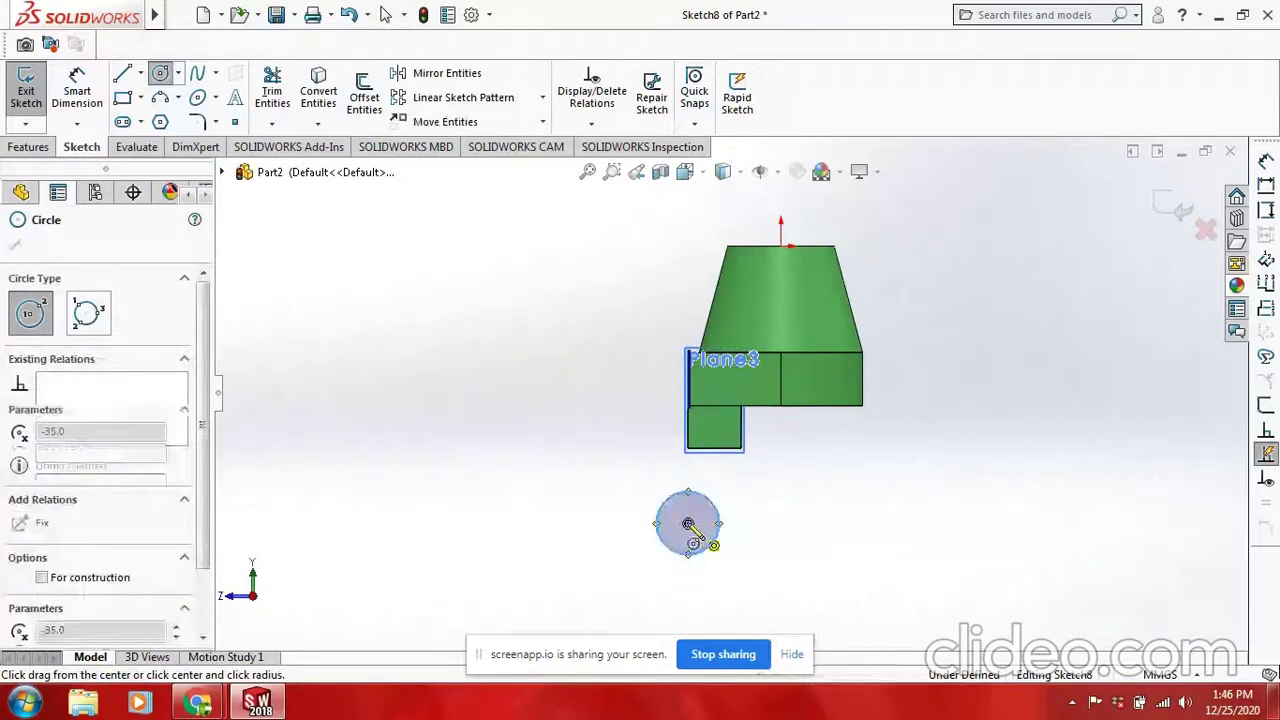
{"action": "left_click", "coordinate": [712, 580]}
{"action": "key", "text": "Escape"}
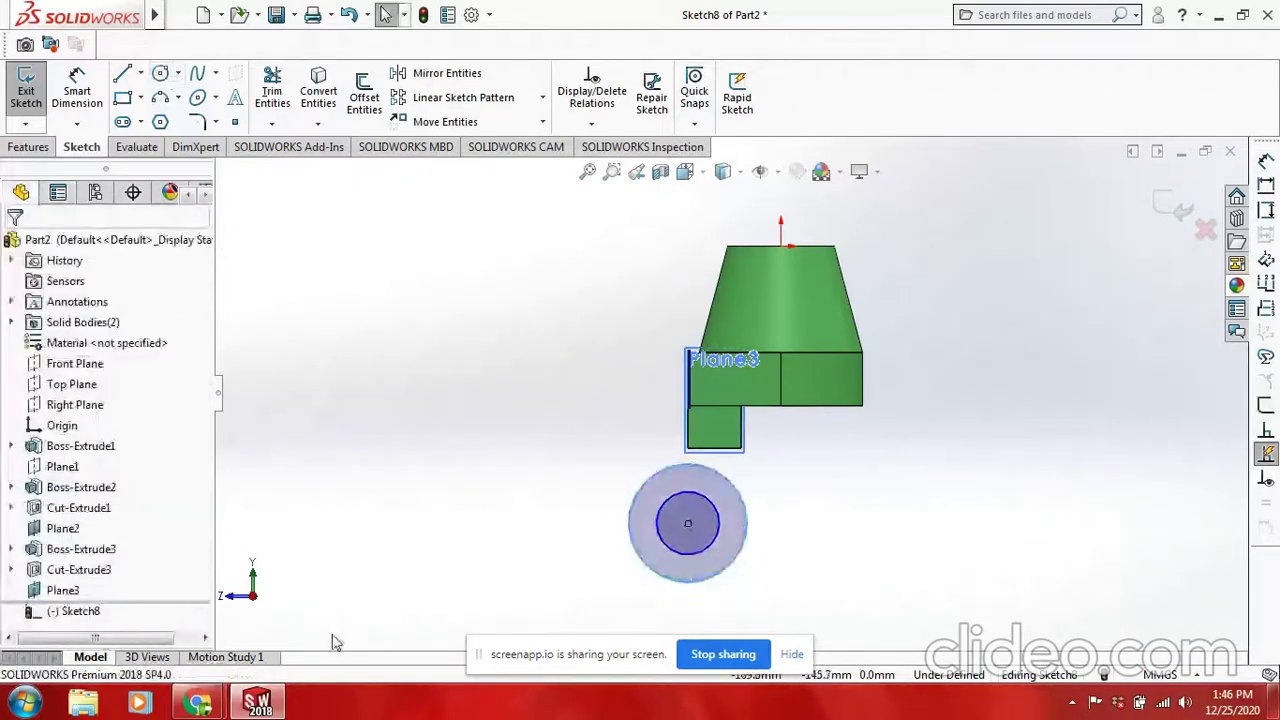
{"action": "left_click", "coordinate": [202, 600]}
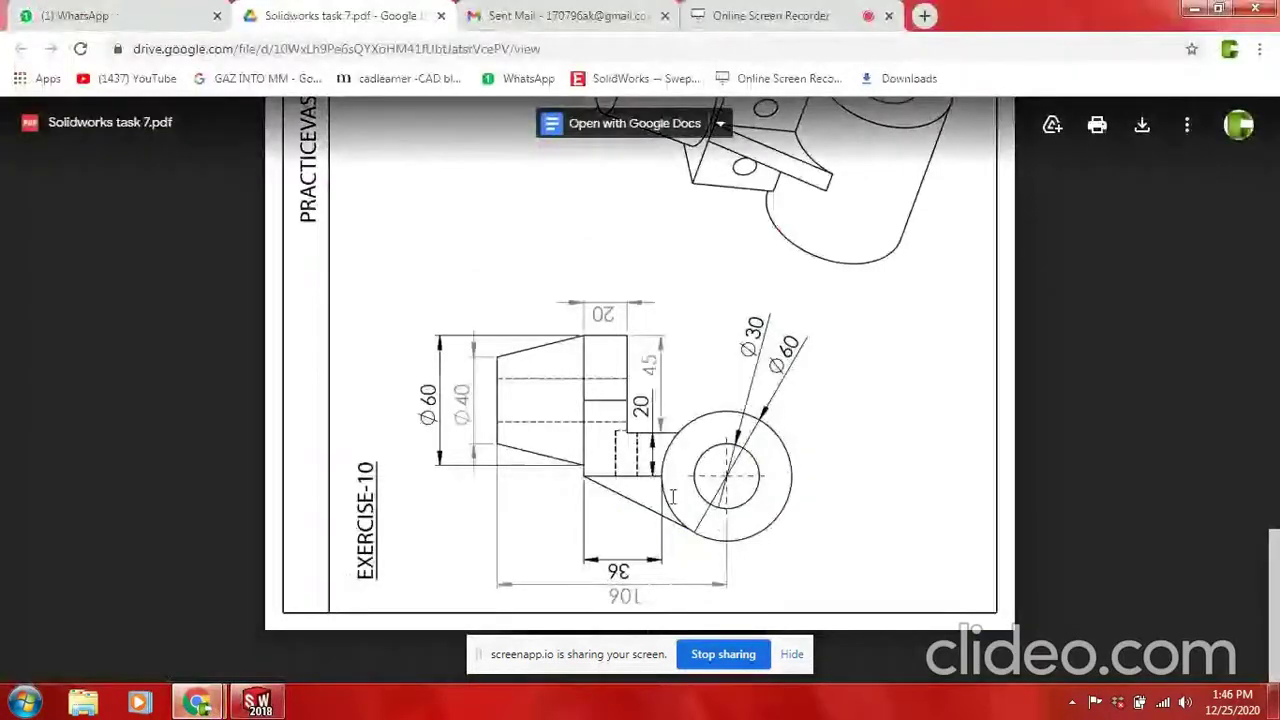
{"action": "left_click", "coordinate": [258, 703]}
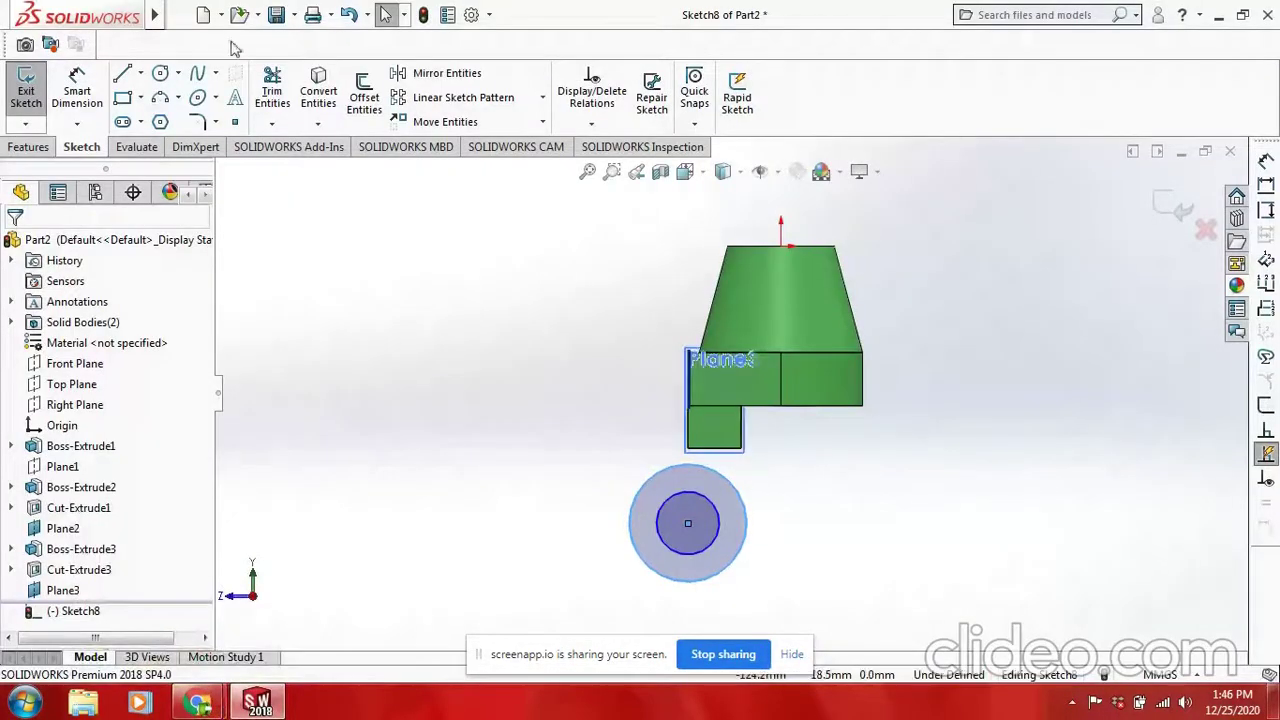
Dimension the concentric circles to Ø30 and Ø60.
{"action": "left_click", "coordinate": [77, 90]}
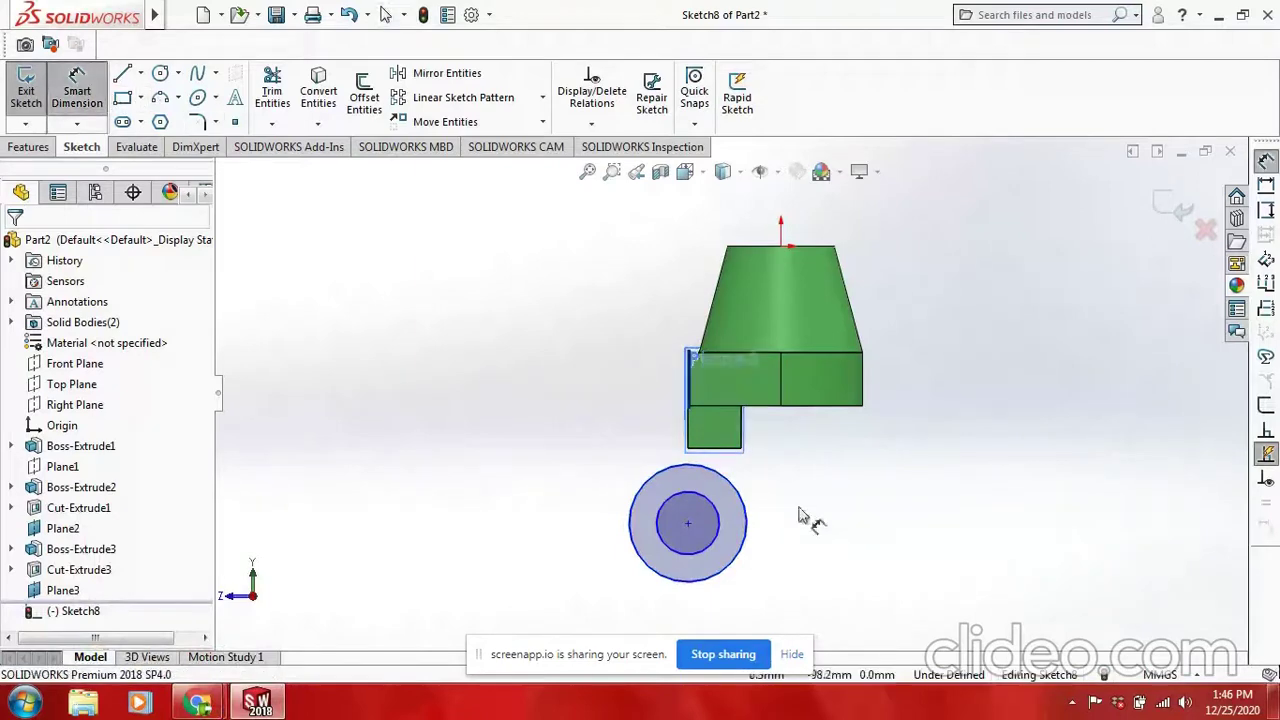
{"action": "left_click", "coordinate": [718, 538]}
{"action": "left_click", "coordinate": [880, 575]}
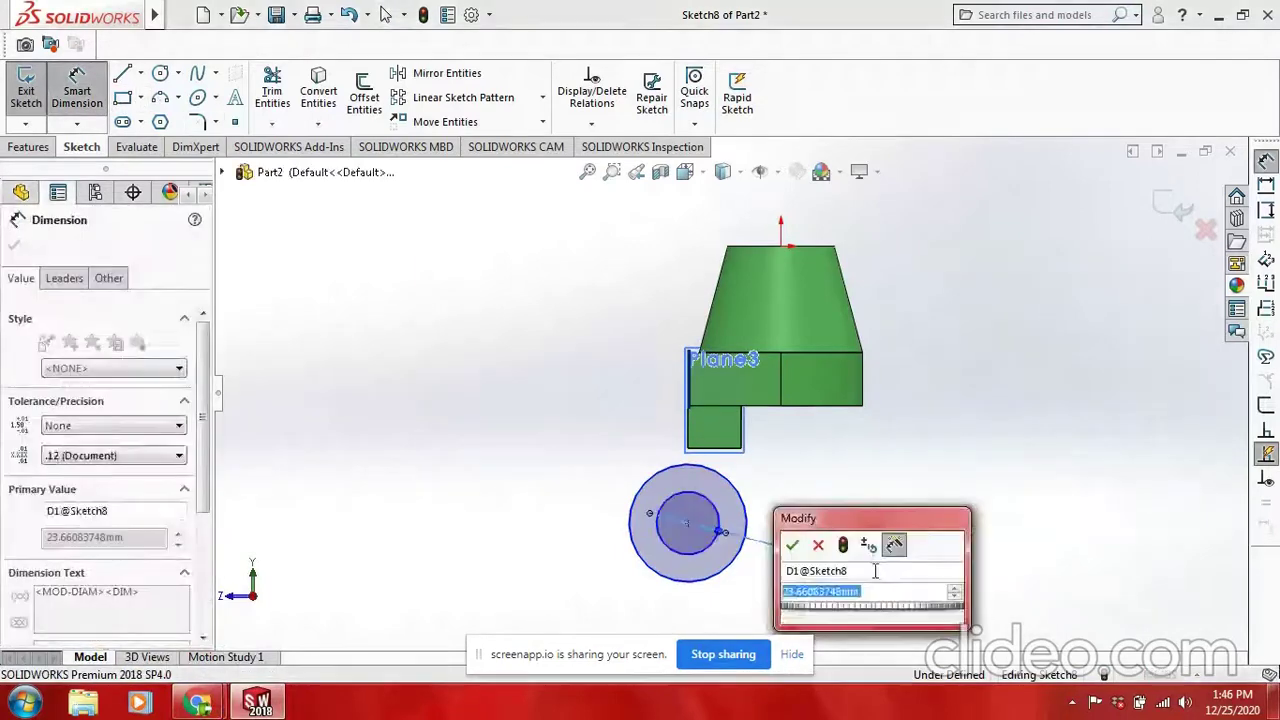
{"action": "type", "text": "30"}
{"action": "key", "text": "Return"}
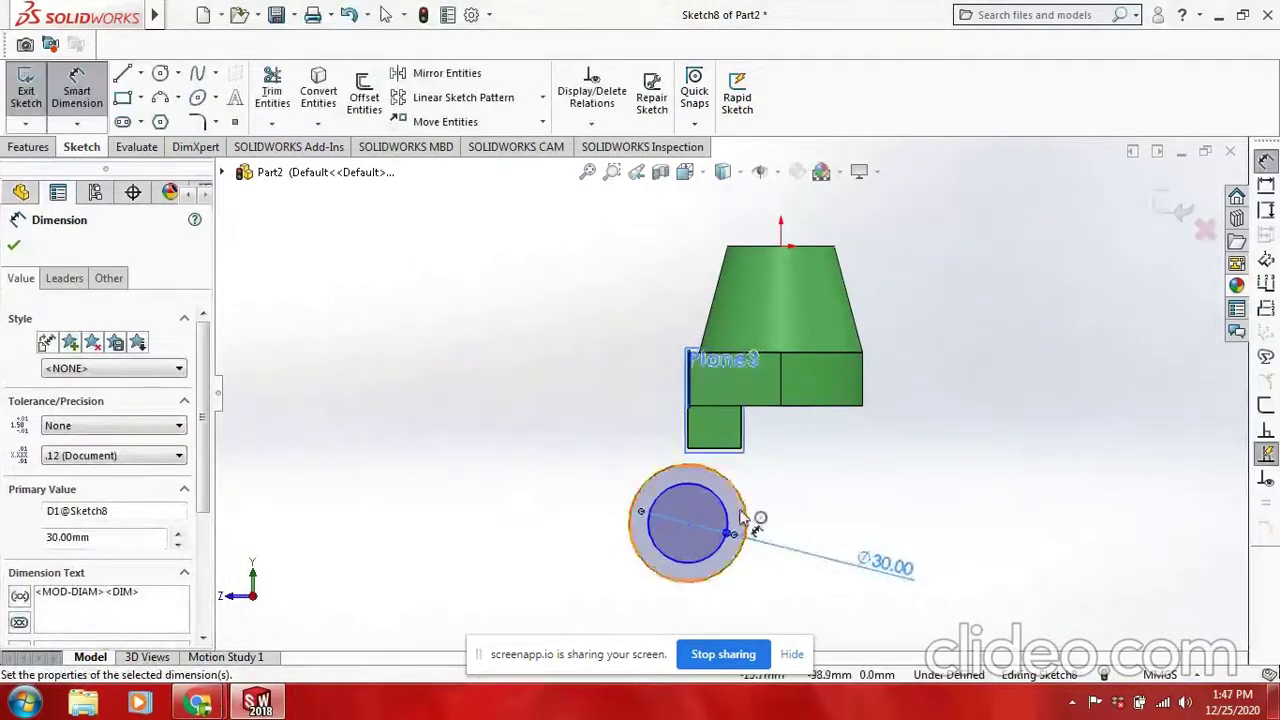
{"action": "left_click", "coordinate": [746, 518]}
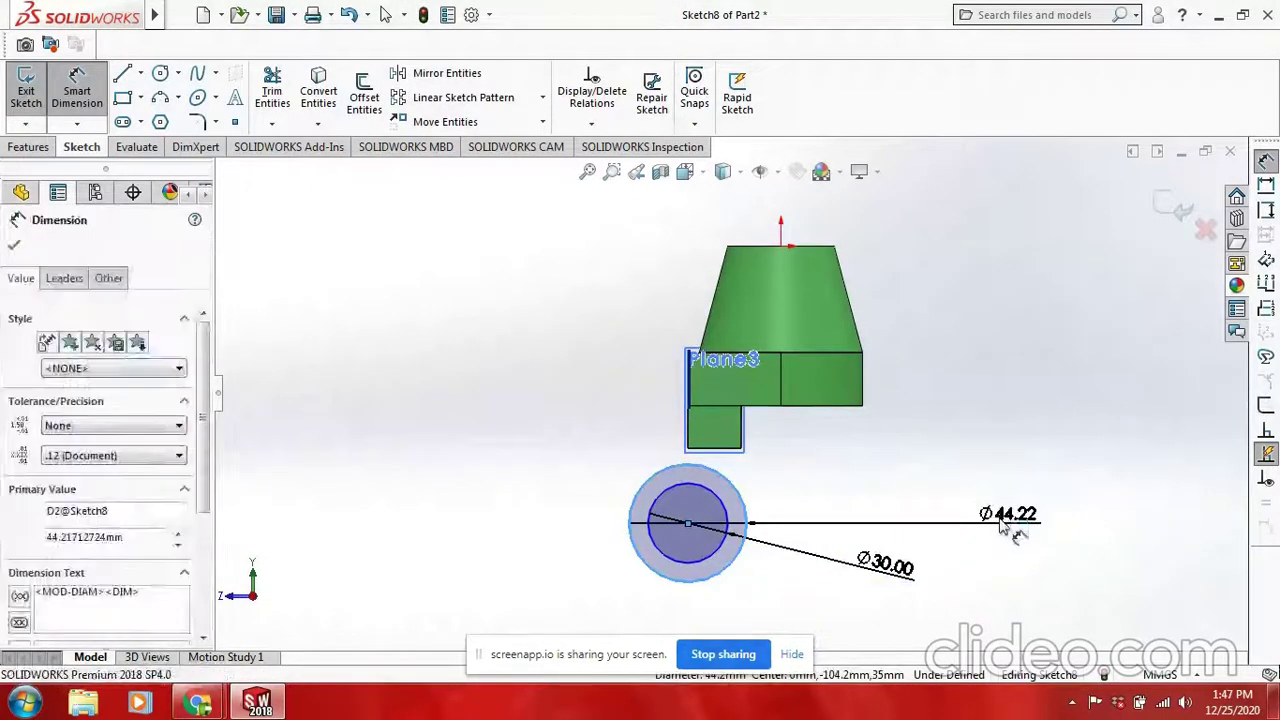
{"action": "left_click", "coordinate": [1000, 528]}
{"action": "type", "text": "60"}
{"action": "key", "text": "Return"}
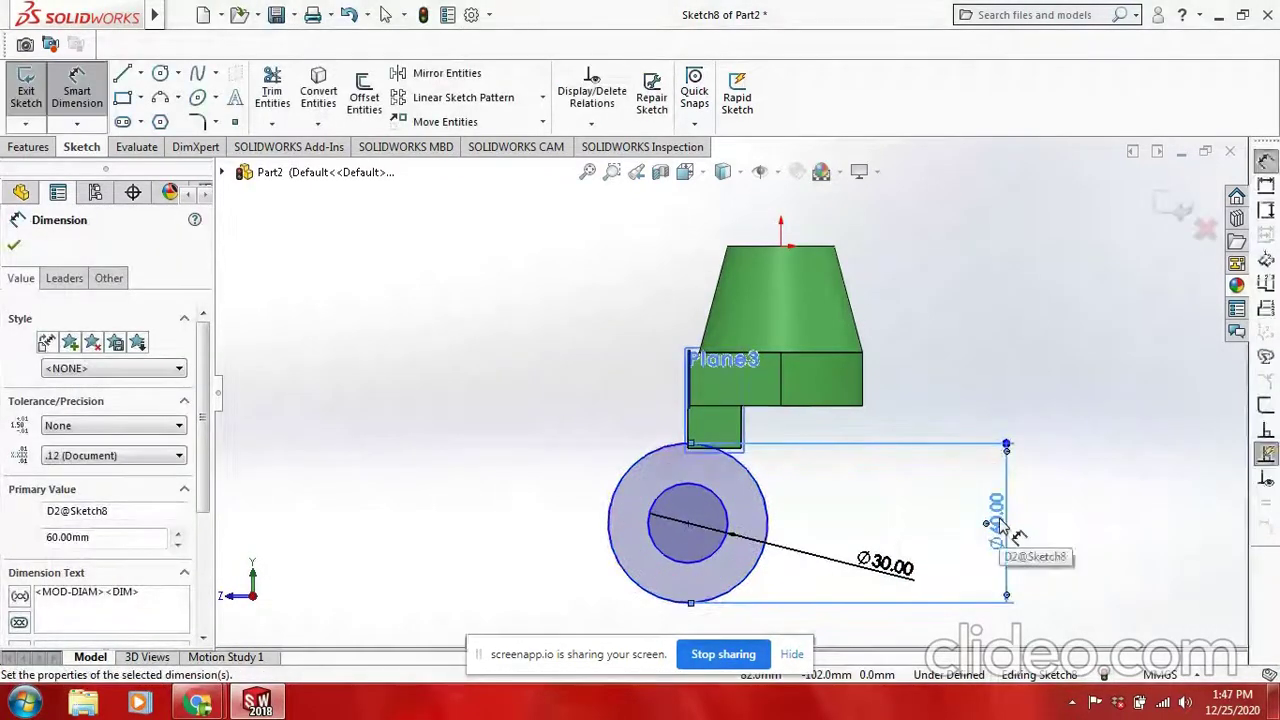
Set the circle centre 106 mm below the boss top and switch to Dimetric view.
{"action": "left_click", "coordinate": [688, 524]}
{"action": "left_click", "coordinate": [766, 252]}
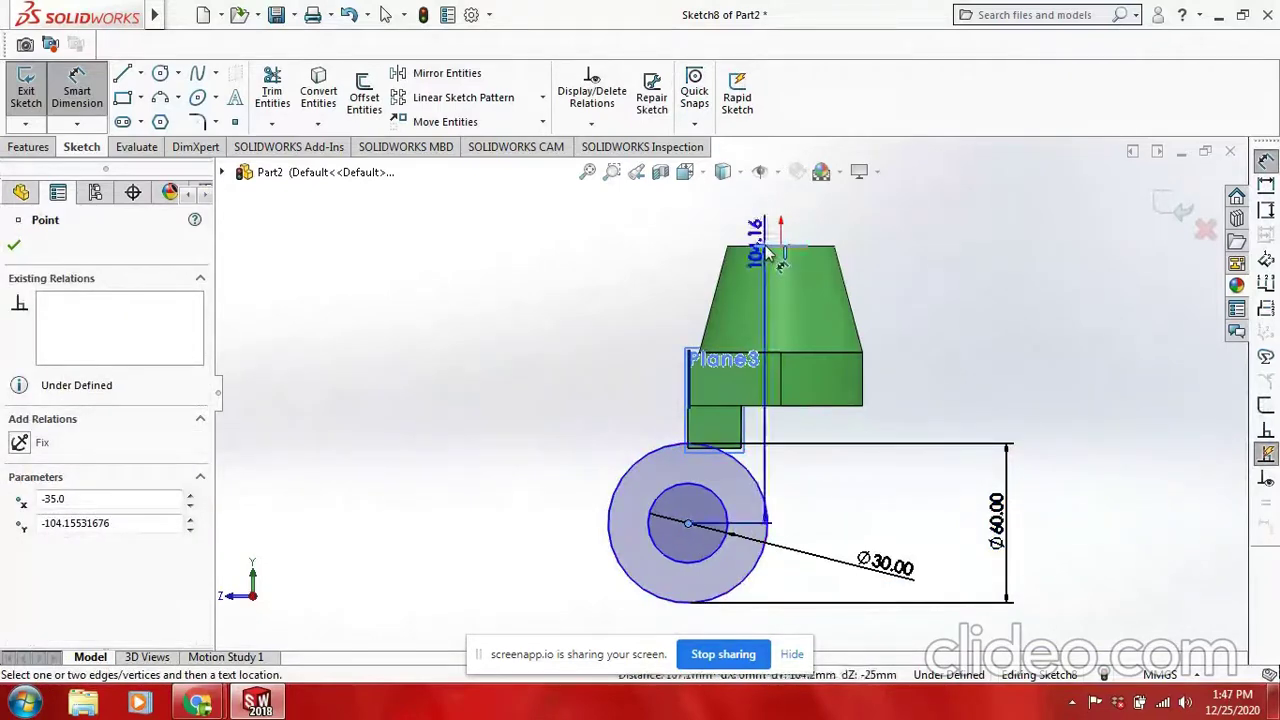
{"action": "left_click", "coordinate": [532, 290]}
{"action": "type", "text": "106"}
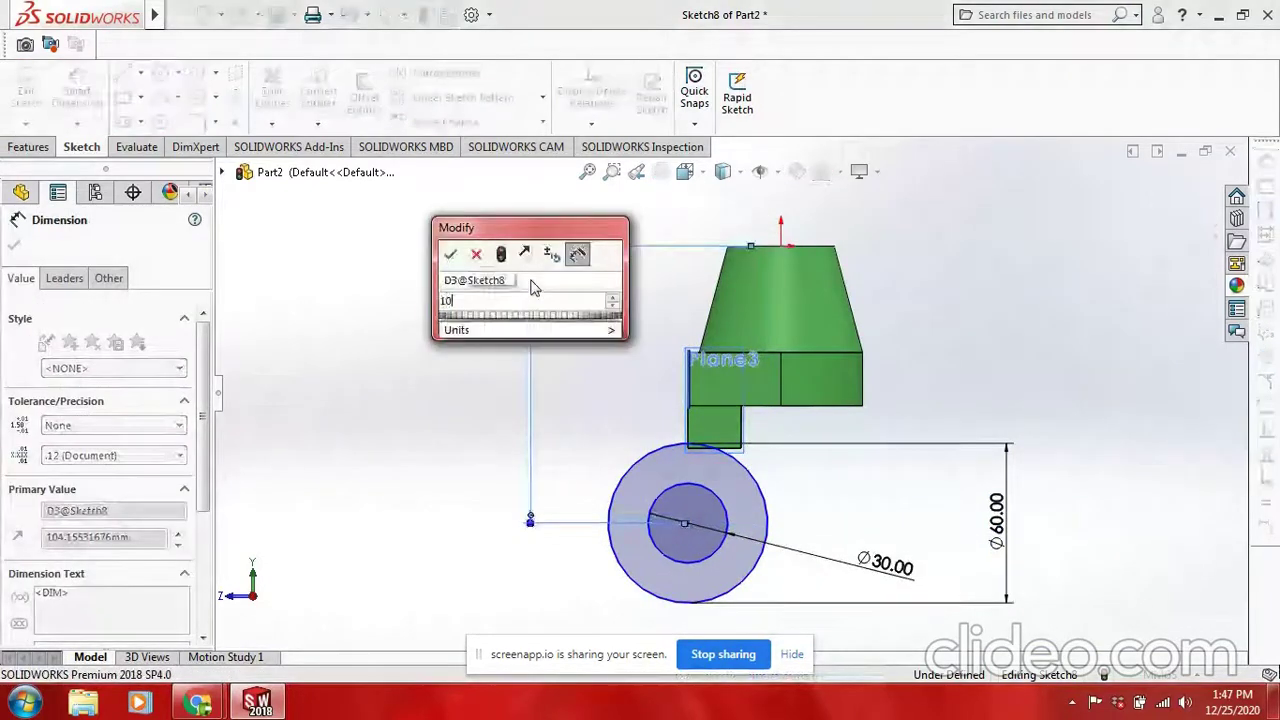
{"action": "key", "text": "Return"}
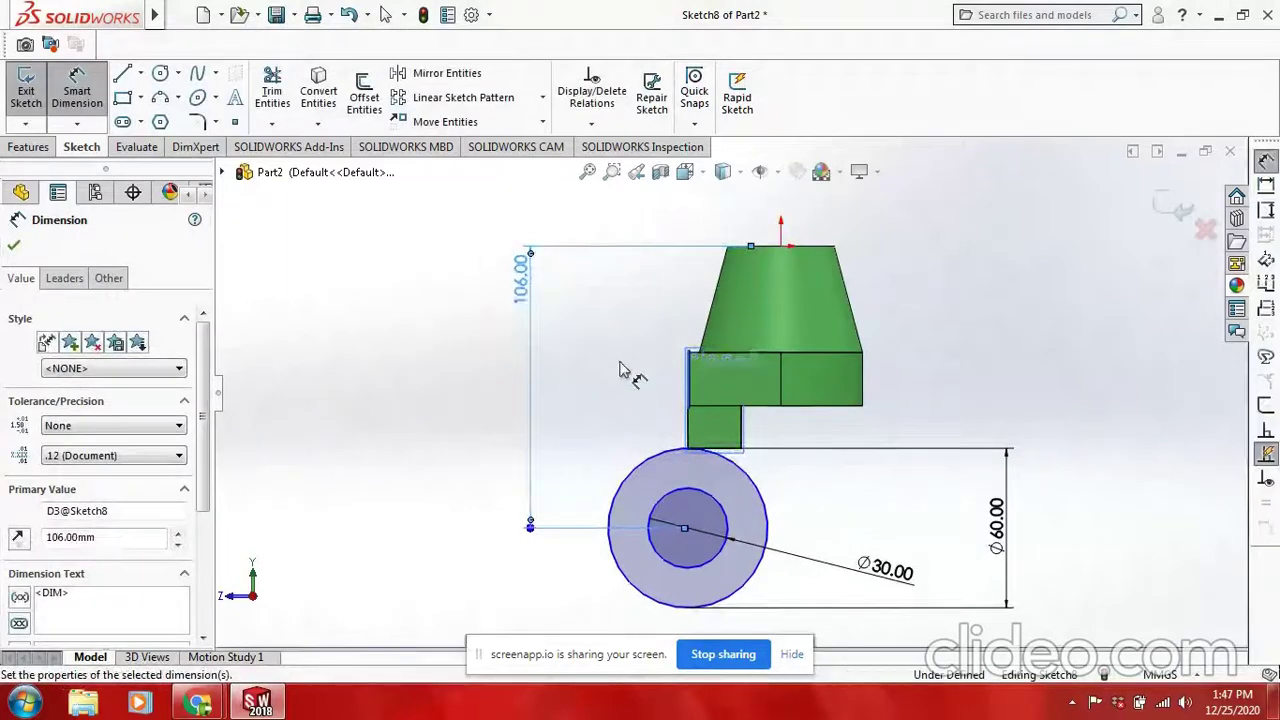
{"action": "right_click", "coordinate": [600, 370]}
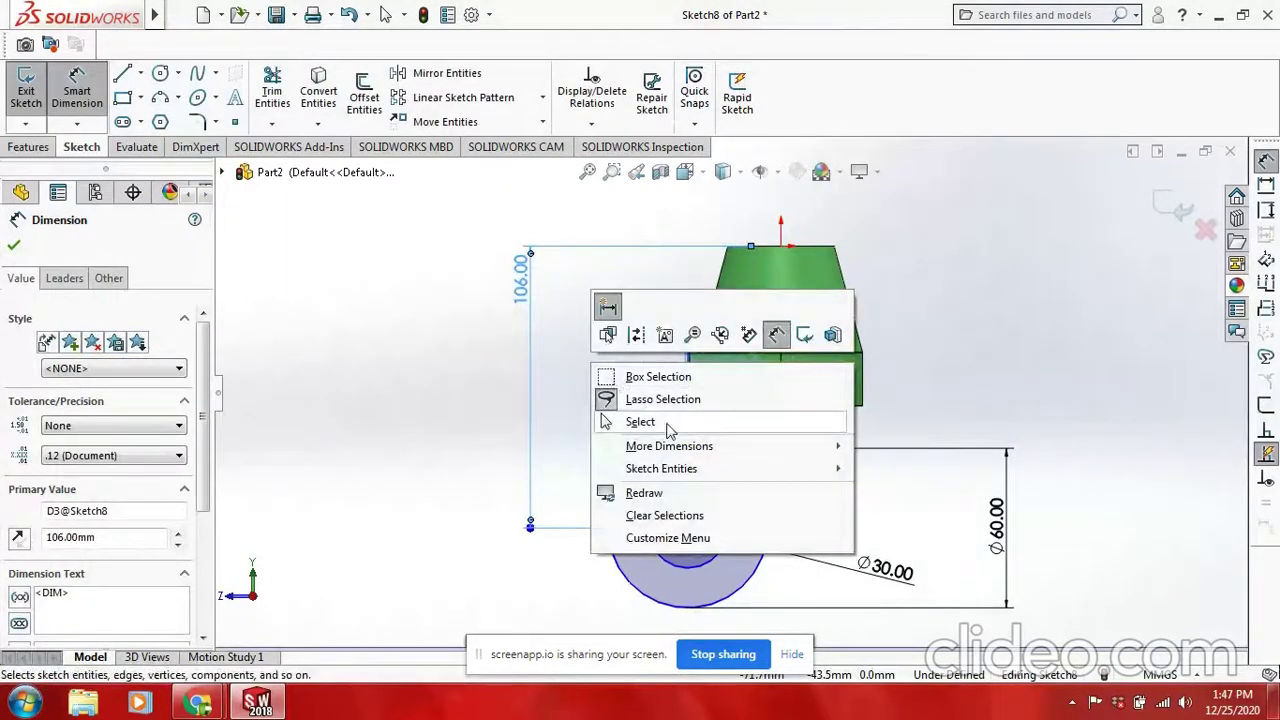
{"action": "left_click", "coordinate": [670, 422]}
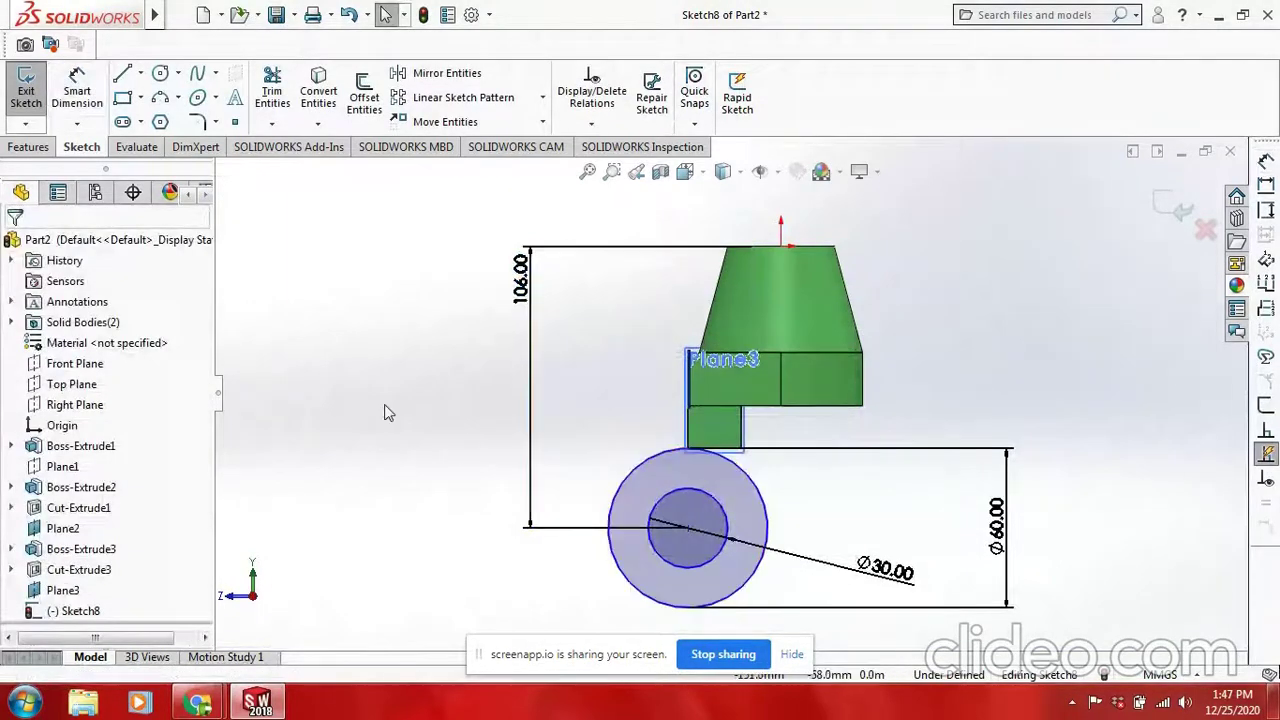
{"action": "key", "text": "space"}
{"action": "left_click", "coordinate": [422, 332]}
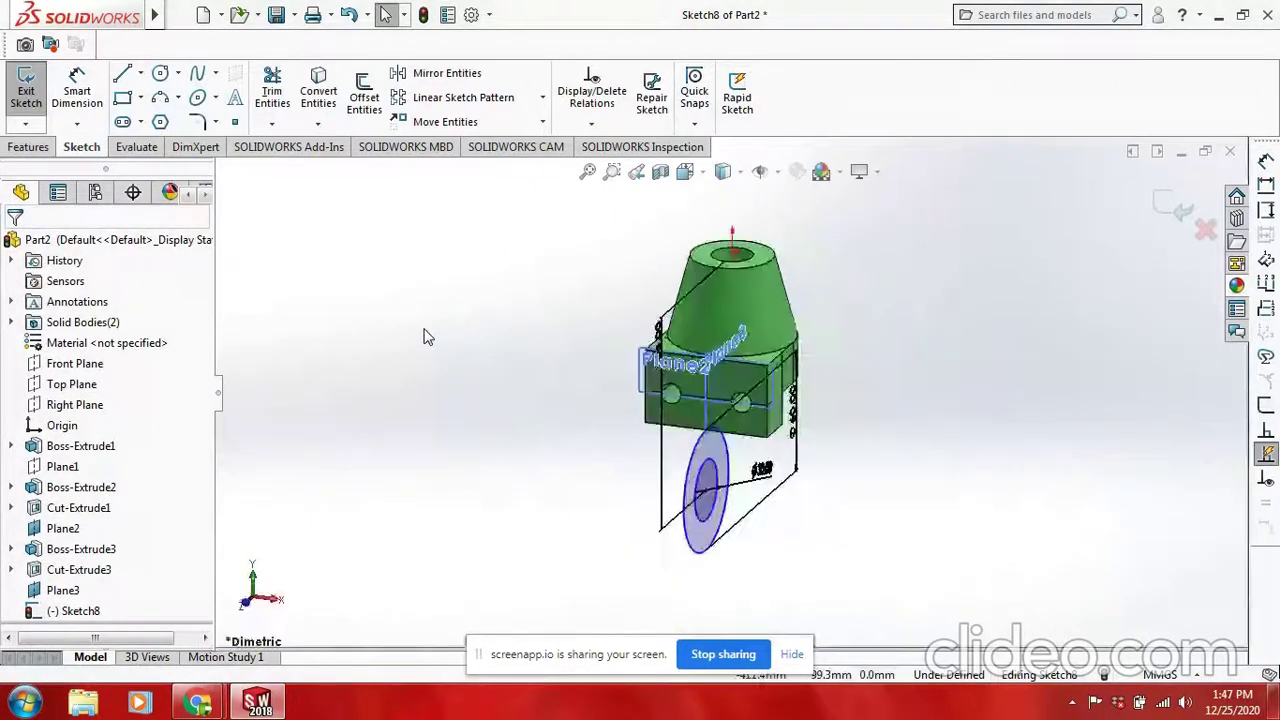
Extrude the ring 80 mm mid-plane as a separate, unmerged cylinder body.
{"action": "left_click", "coordinate": [30, 147]}
{"action": "left_click", "coordinate": [36, 98]}
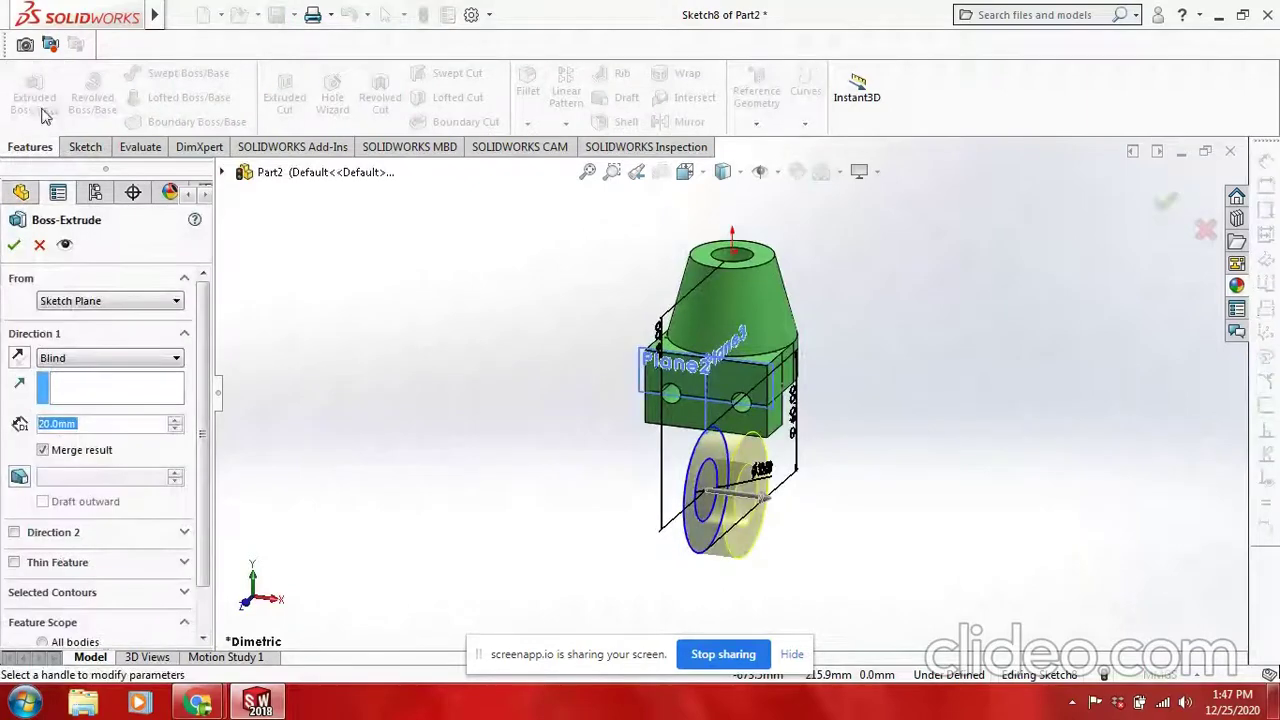
{"action": "left_click", "coordinate": [95, 358]}
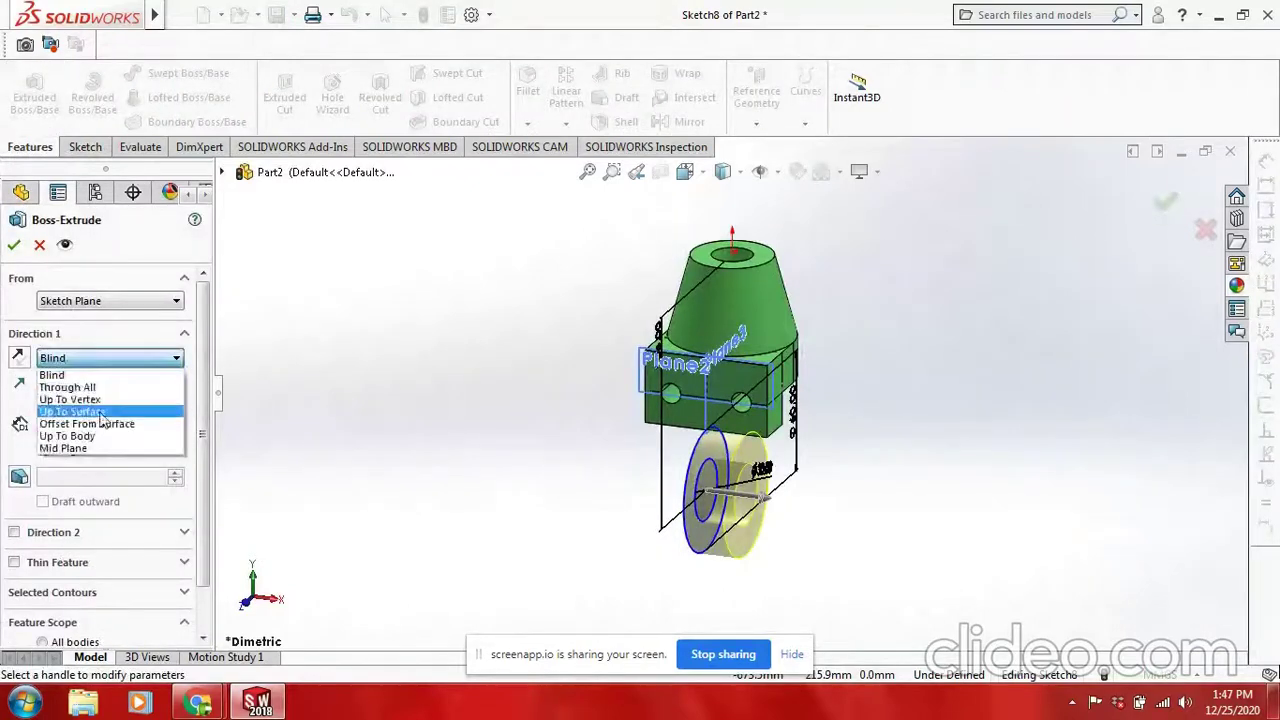
{"action": "left_click", "coordinate": [118, 447]}
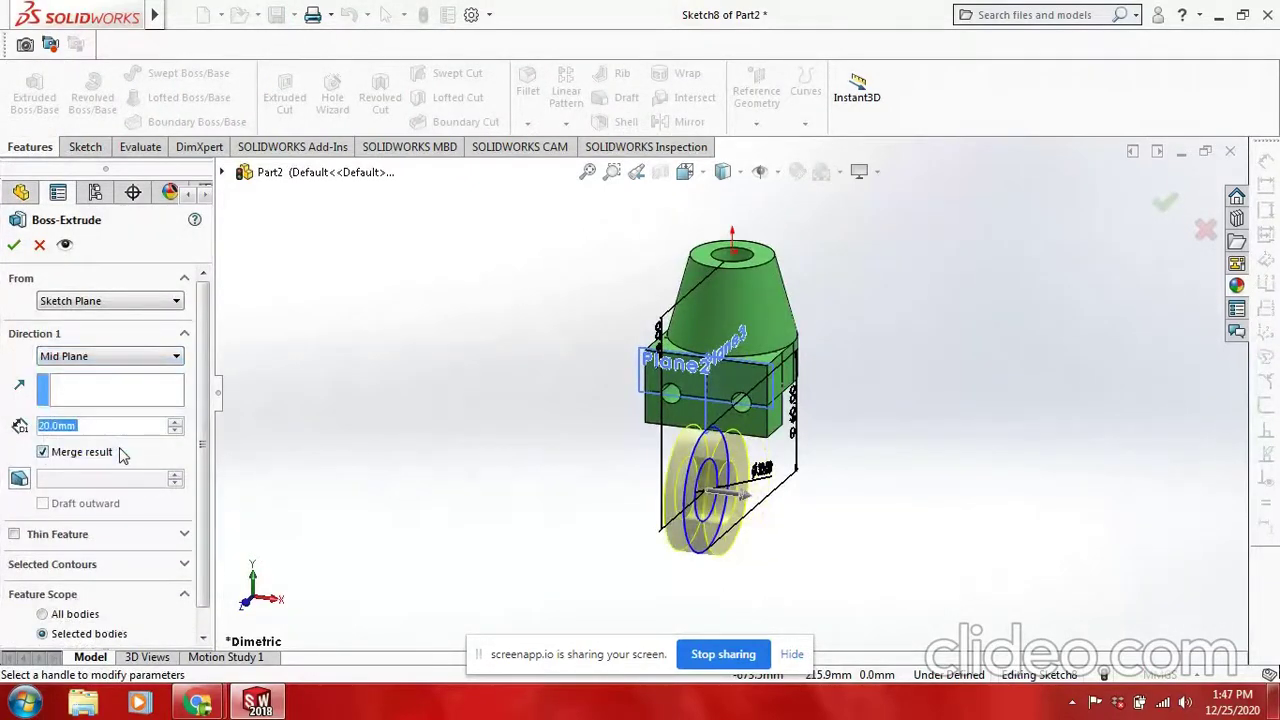
{"action": "type", "text": "80"}
{"action": "key", "text": "Return"}
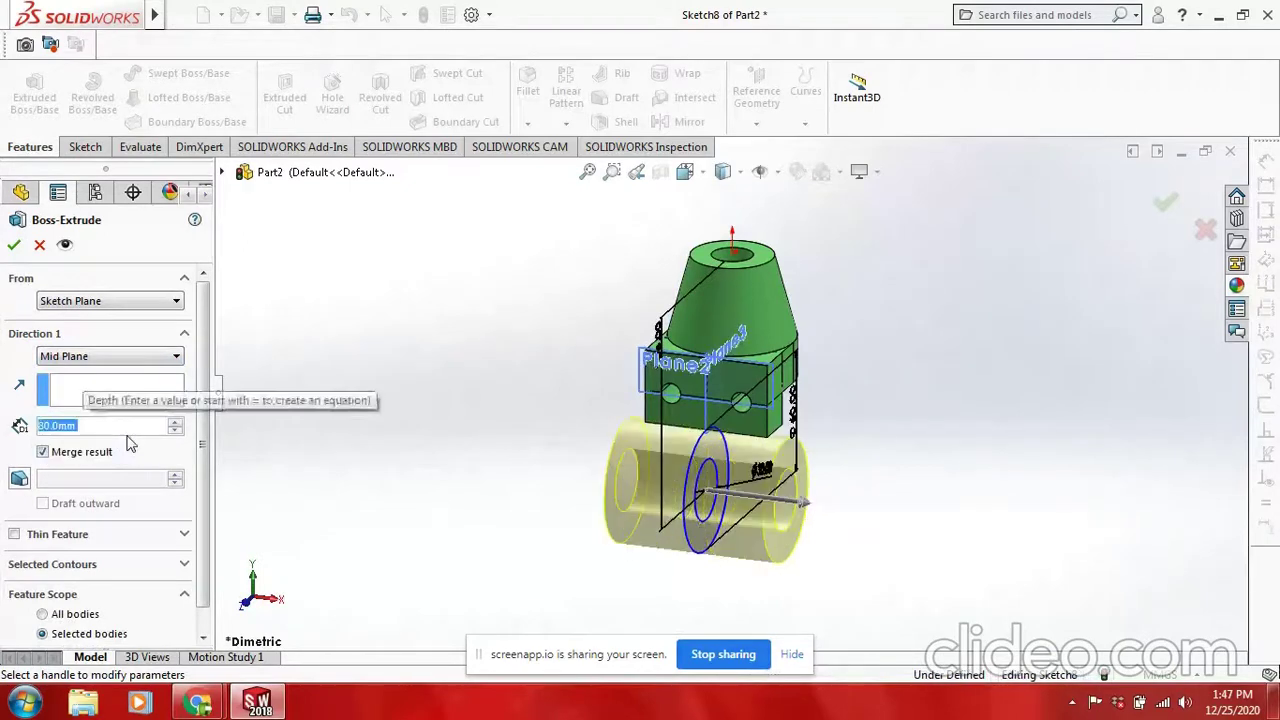
{"action": "left_click", "coordinate": [82, 458]}
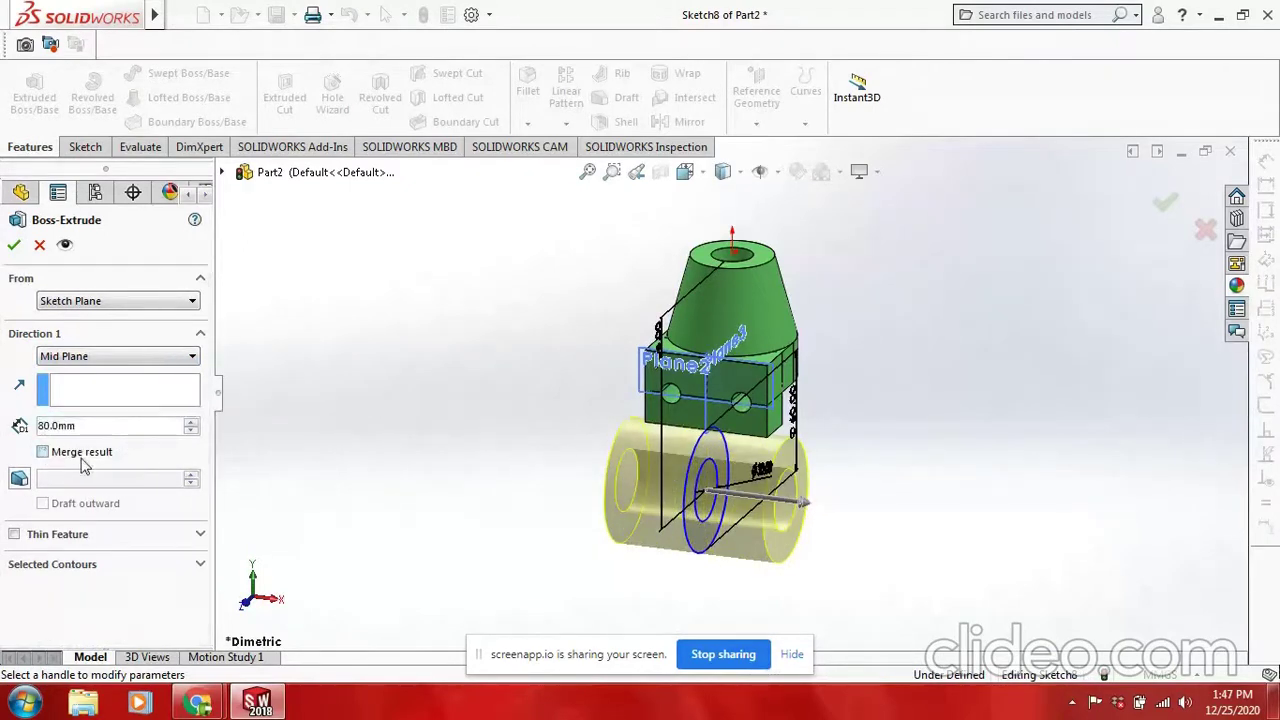
{"action": "left_click", "coordinate": [16, 245]}
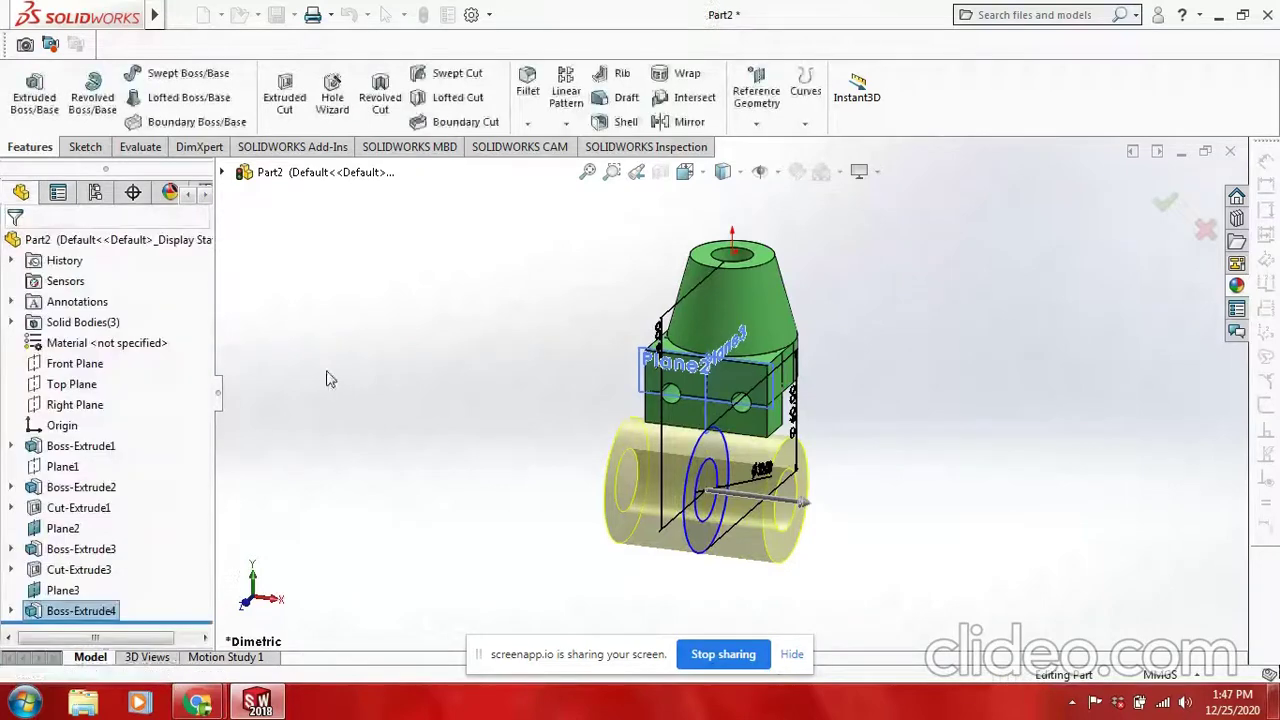
{"action": "right_click", "coordinate": [510, 367]}
Orbit the model to inspect the new cylinder from another angle.
{"action": "left_click", "coordinate": [585, 442]}
{"action": "mouse_move", "coordinate": [585, 442]}
{"action": "left_mouse_down"}
{"action": "mouse_move", "coordinate": [526, 534]}
{"action": "mouse_move", "coordinate": [466, 405]}
{"action": "mouse_move", "coordinate": [580, 323]}
{"action": "mouse_move", "coordinate": [705, 428]}
{"action": "mouse_move", "coordinate": [733, 427]}
{"action": "mouse_move", "coordinate": [592, 429]}
{"action": "mouse_move", "coordinate": [560, 509]}
{"action": "left_mouse_up"}
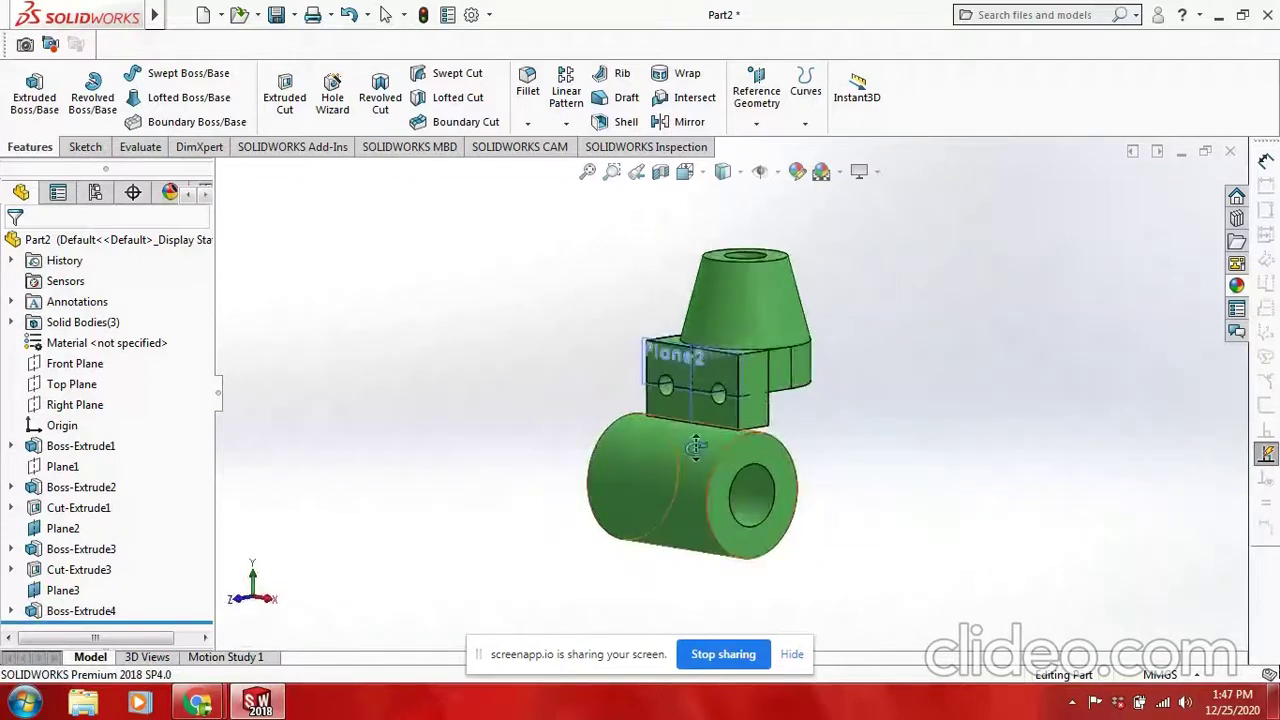
{"action": "scroll", "coordinate": [705, 450], "scroll_direction": "down", "scroll_amount": 2}
{"action": "key", "text": "Escape"}
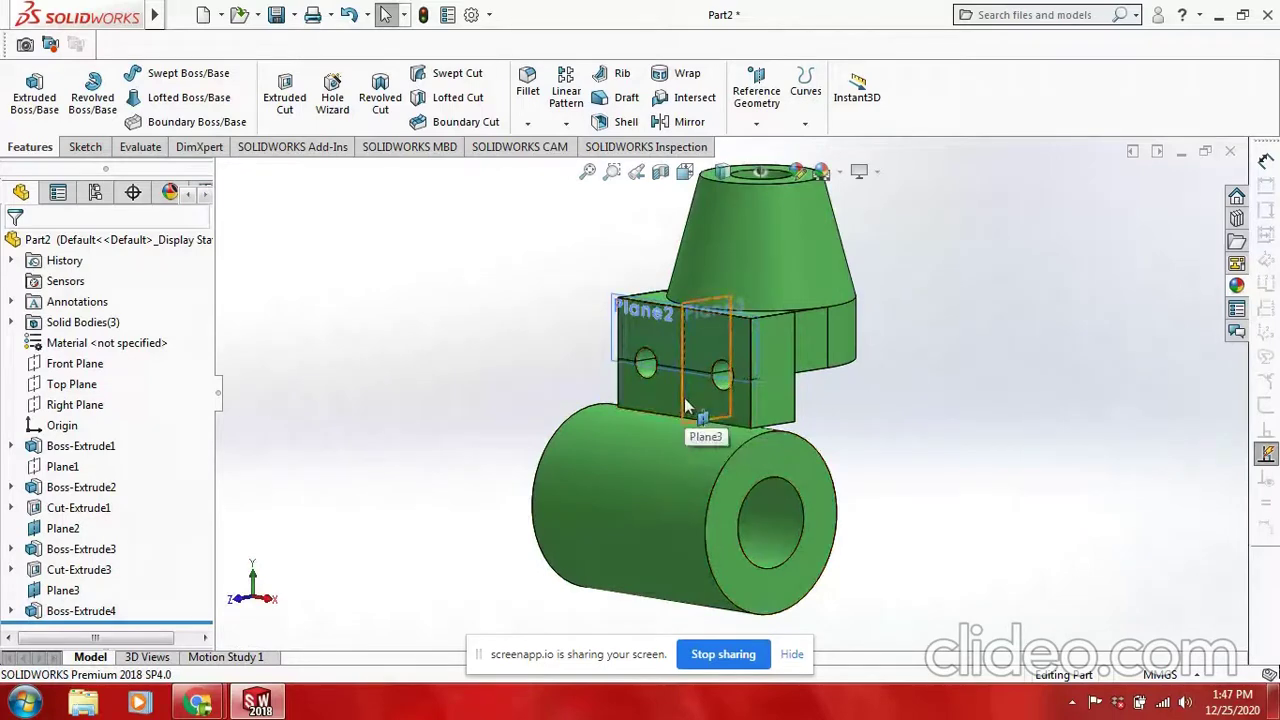
Open a face-on sketch on Plane3 with the Line tool active.
{"action": "left_click", "coordinate": [684, 397]}
{"action": "left_click", "coordinate": [858, 355]}
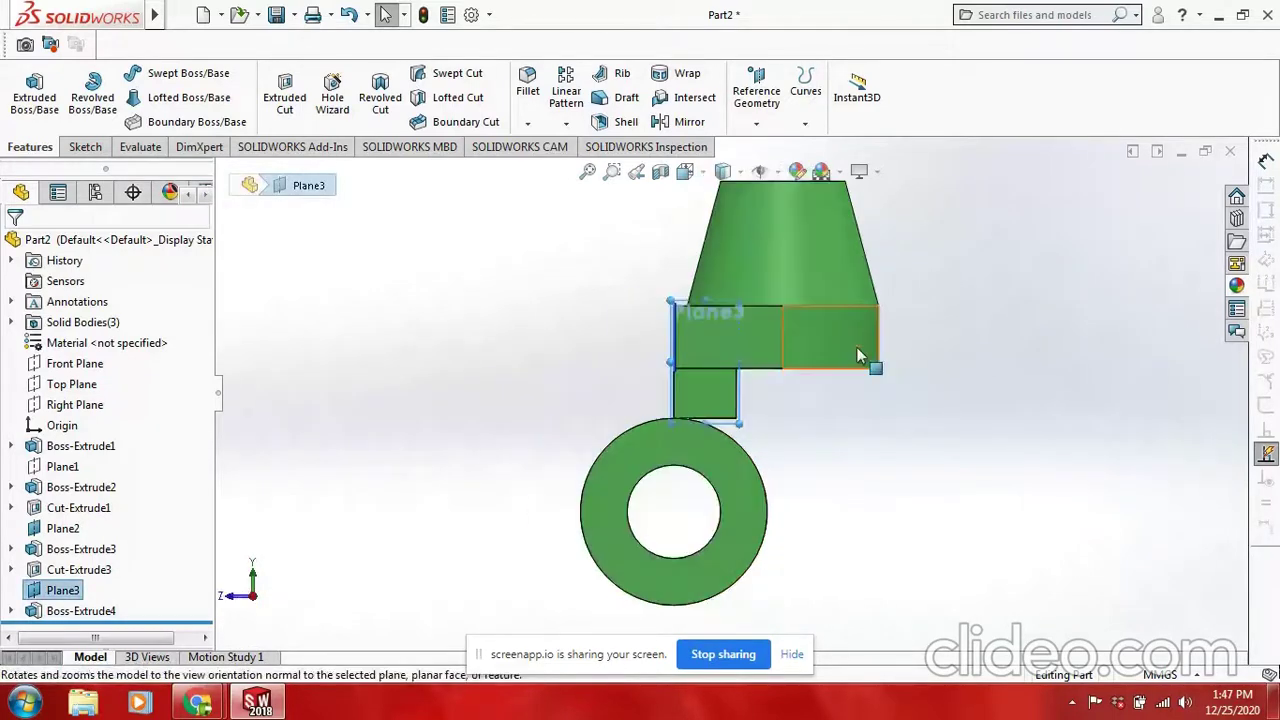
{"action": "right_click", "coordinate": [75, 591]}
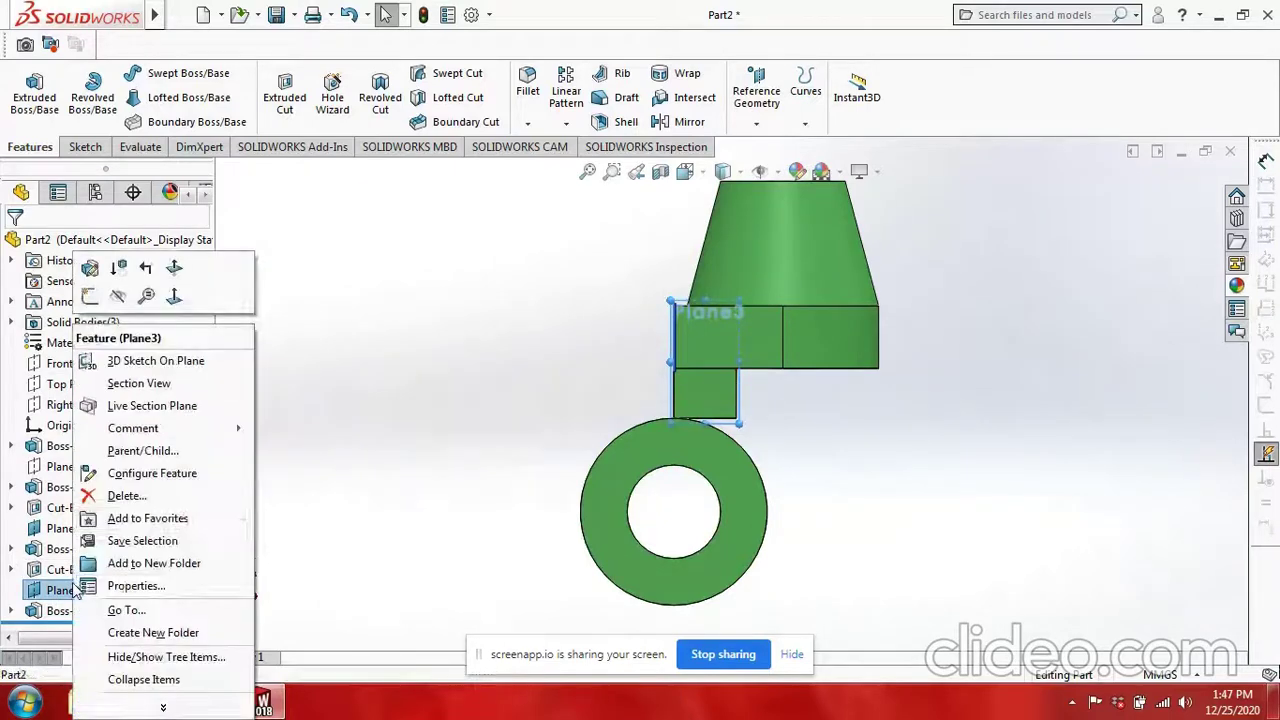
{"action": "left_click", "coordinate": [96, 298]}
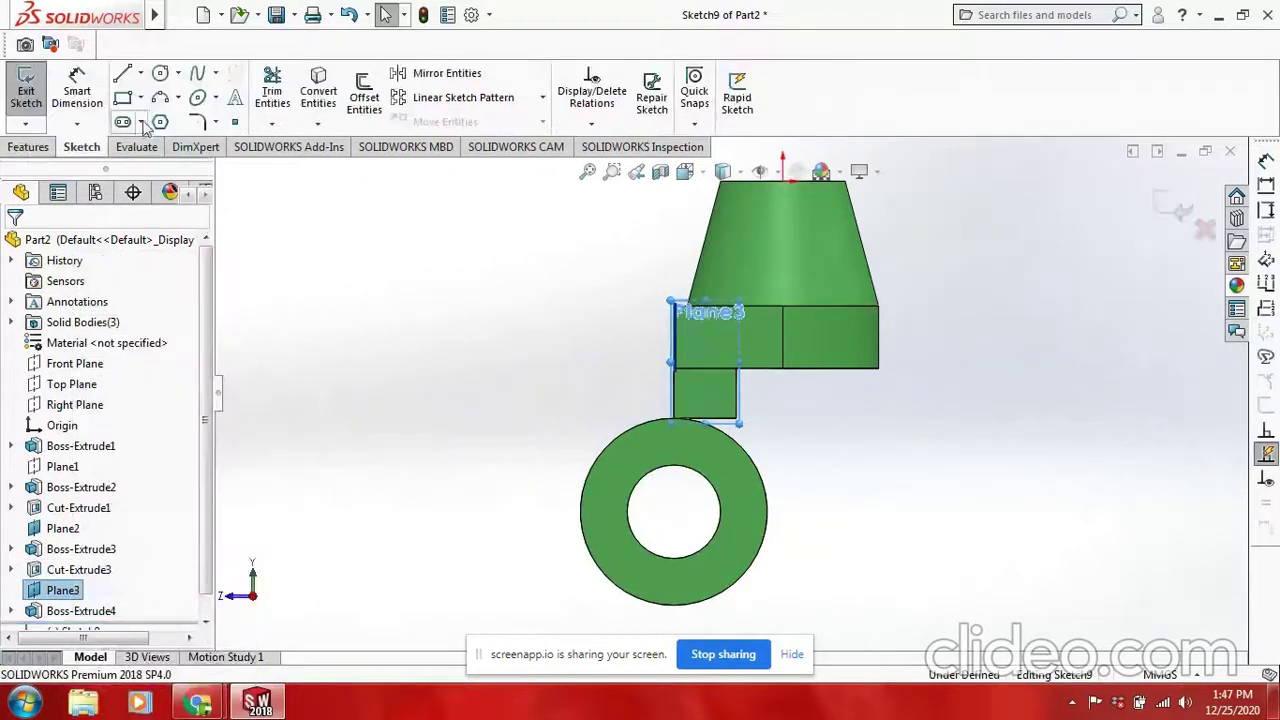
{"action": "left_click", "coordinate": [124, 76]}
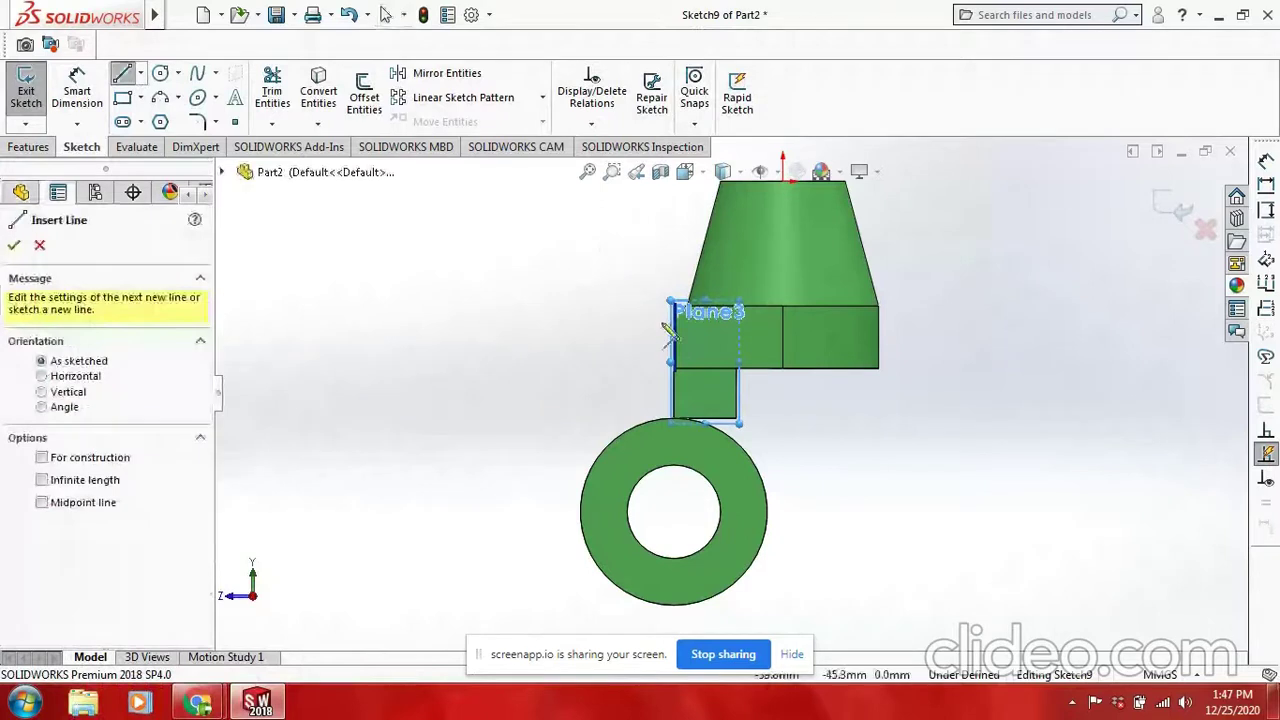
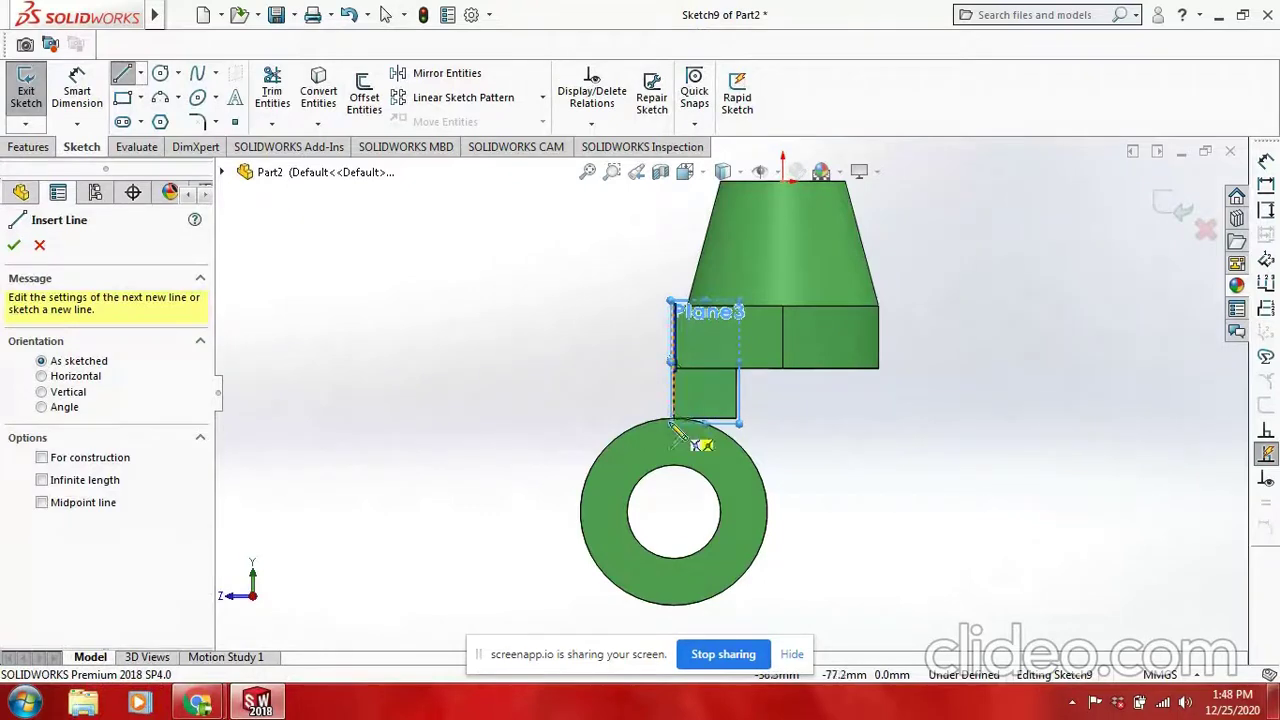
End the Line tool and hide Plane2 and Plane3 from the FeatureManager tree.
{"action": "key", "text": "Escape"}
{"action": "key", "text": "Escape"}
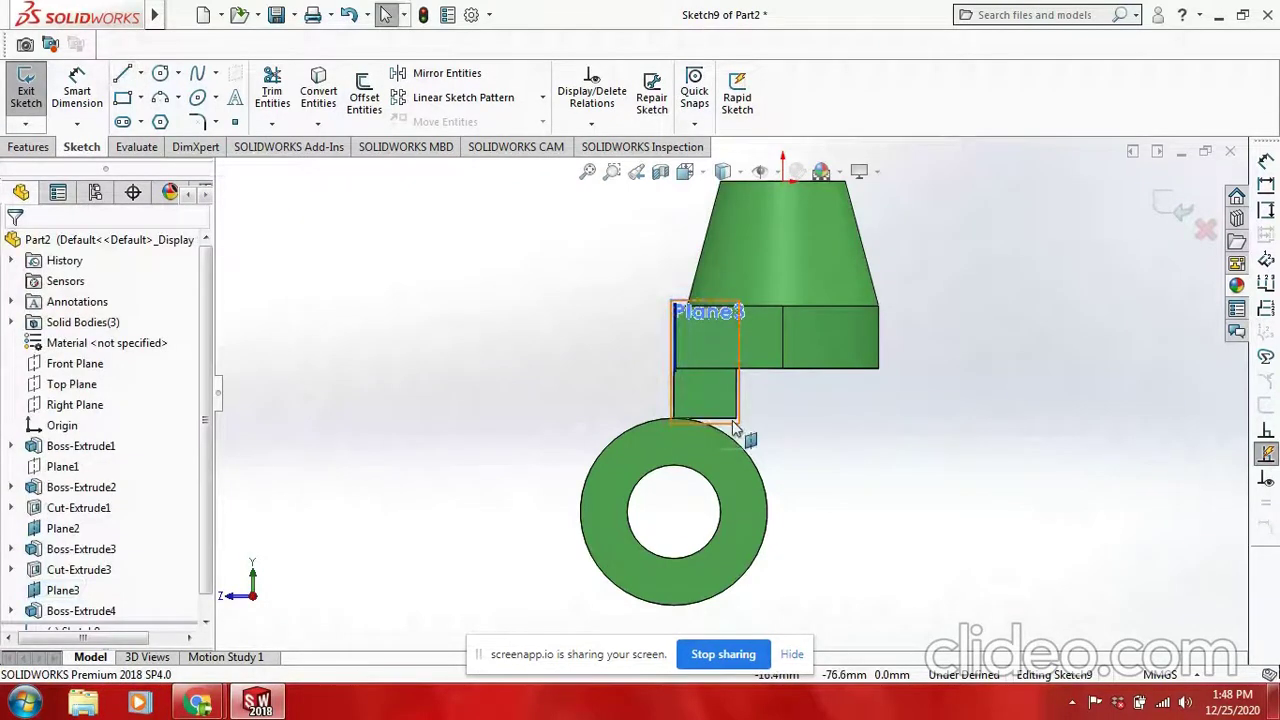
{"action": "right_click", "coordinate": [735, 428]}
{"action": "left_click", "coordinate": [768, 389]}
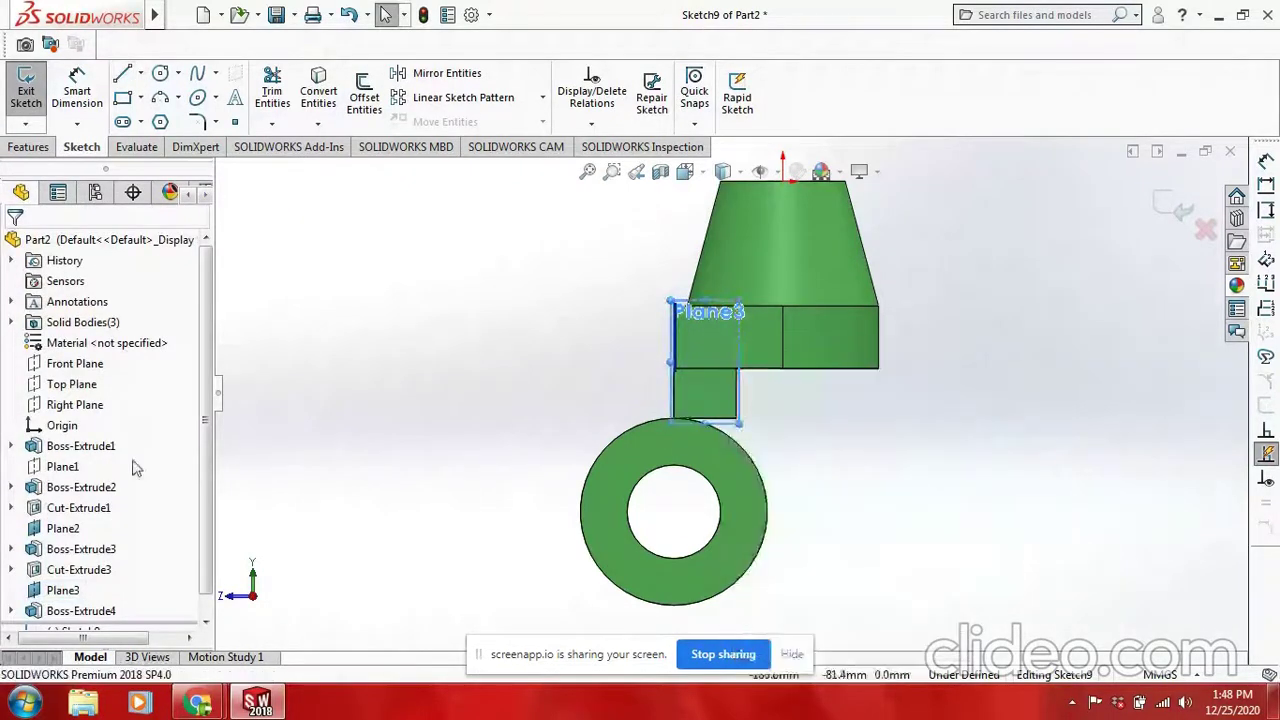
{"action": "right_click", "coordinate": [68, 530]}
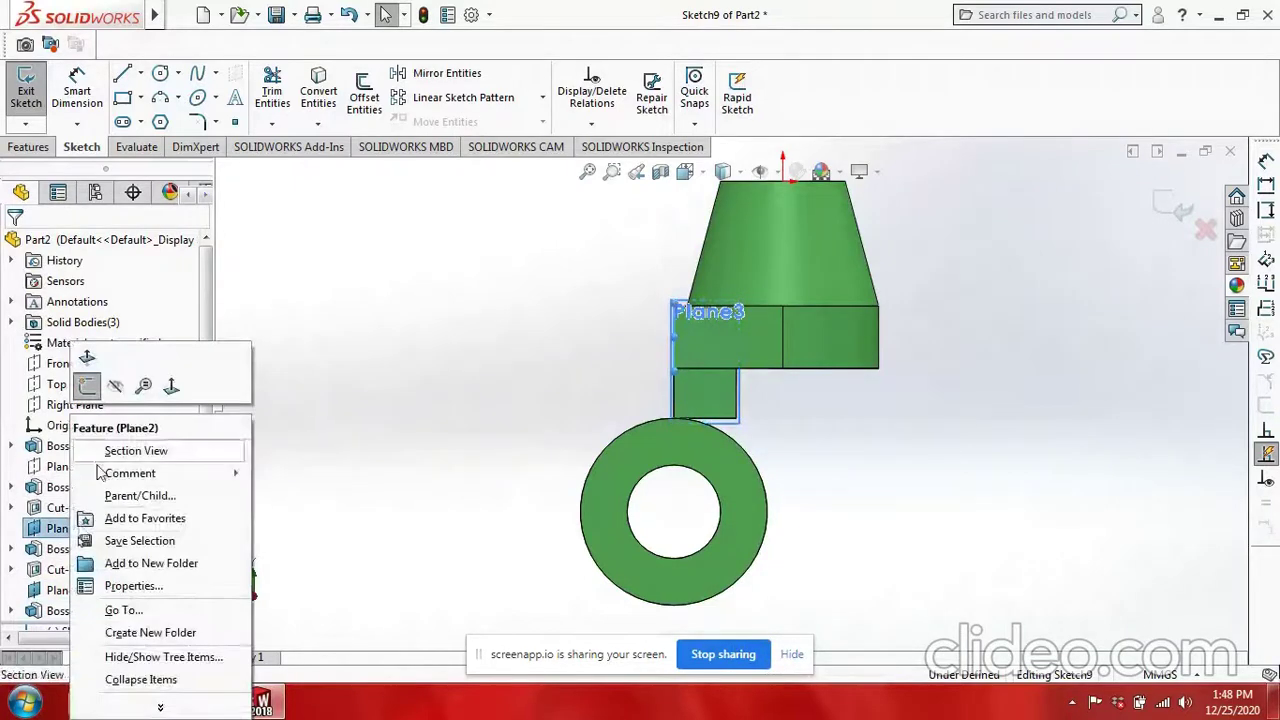
{"action": "left_click", "coordinate": [114, 388]}
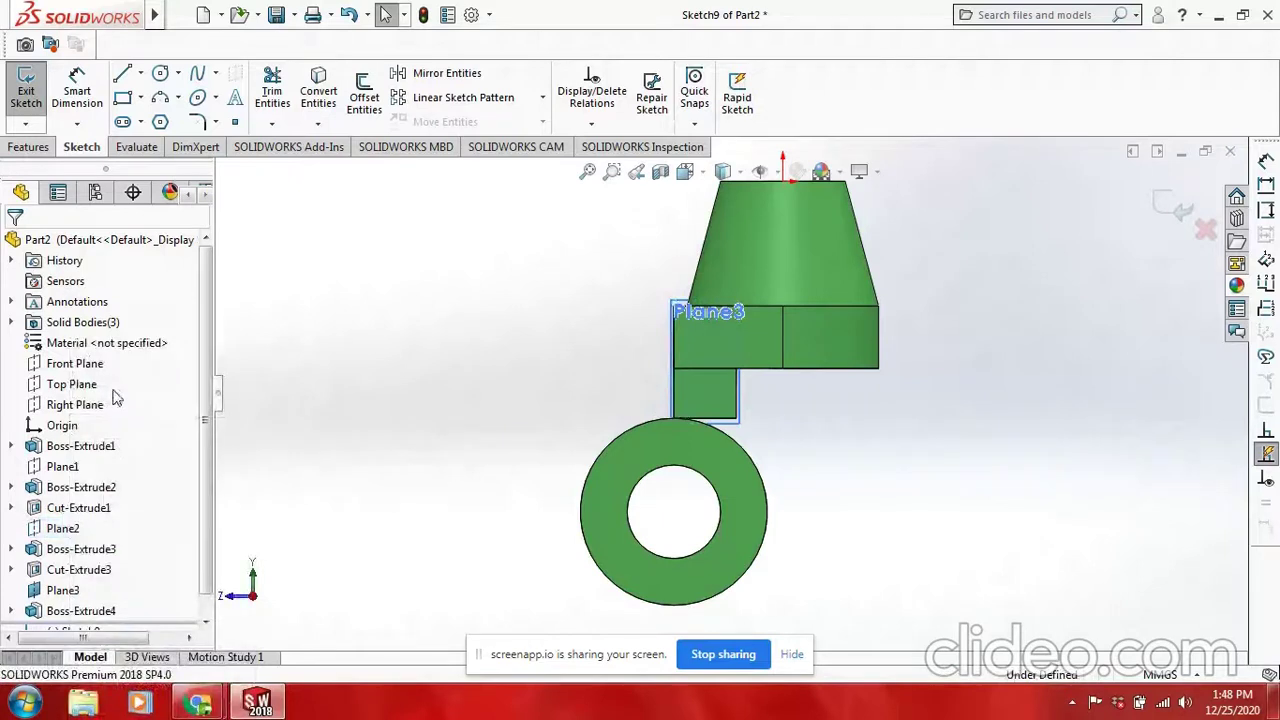
{"action": "left_click", "coordinate": [64, 592]}
{"action": "right_click", "coordinate": [66, 600]}
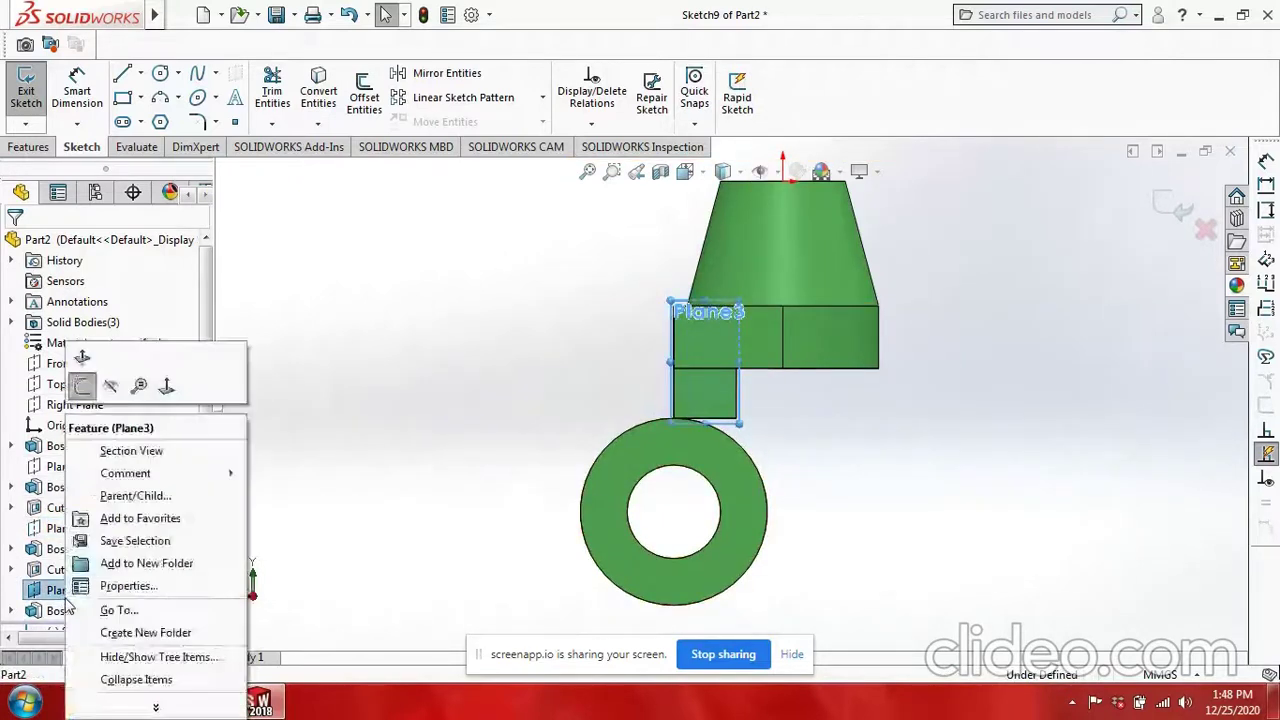
{"action": "left_click", "coordinate": [120, 385]}
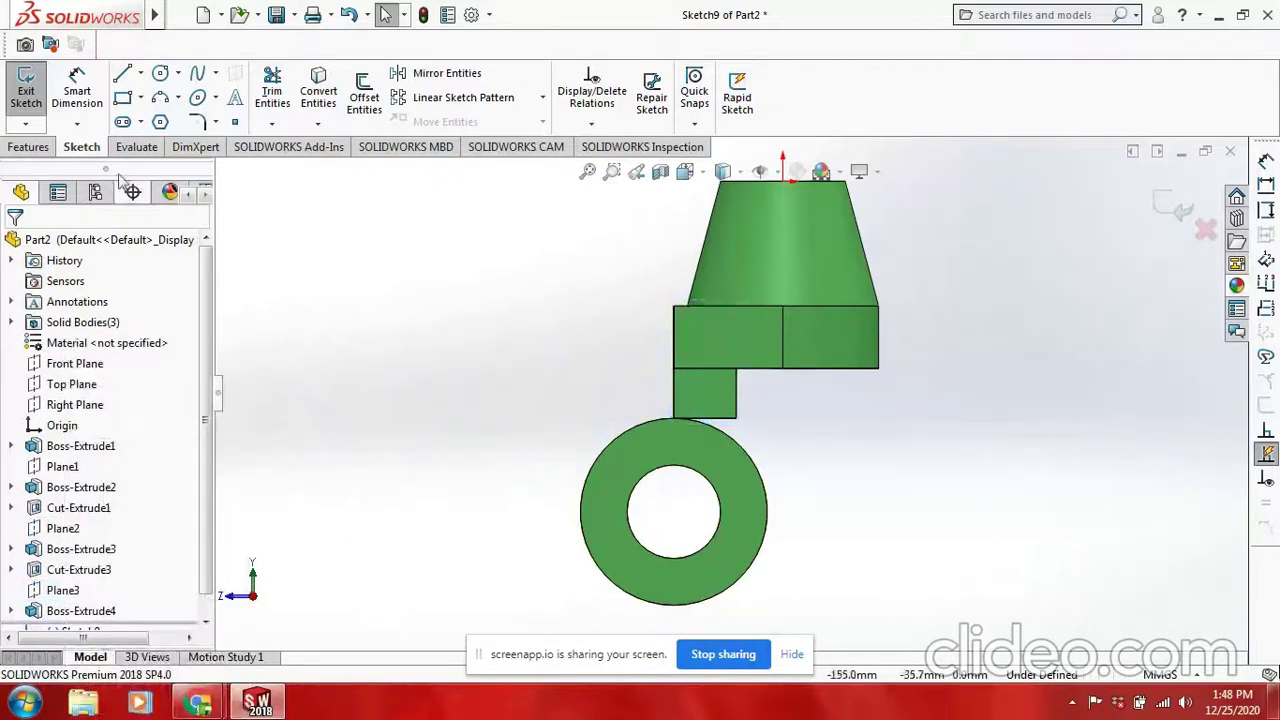
Draw a slanted line from the upper block's left corner to the ring, plus a short vertical line.
{"action": "left_click", "coordinate": [674, 308]}
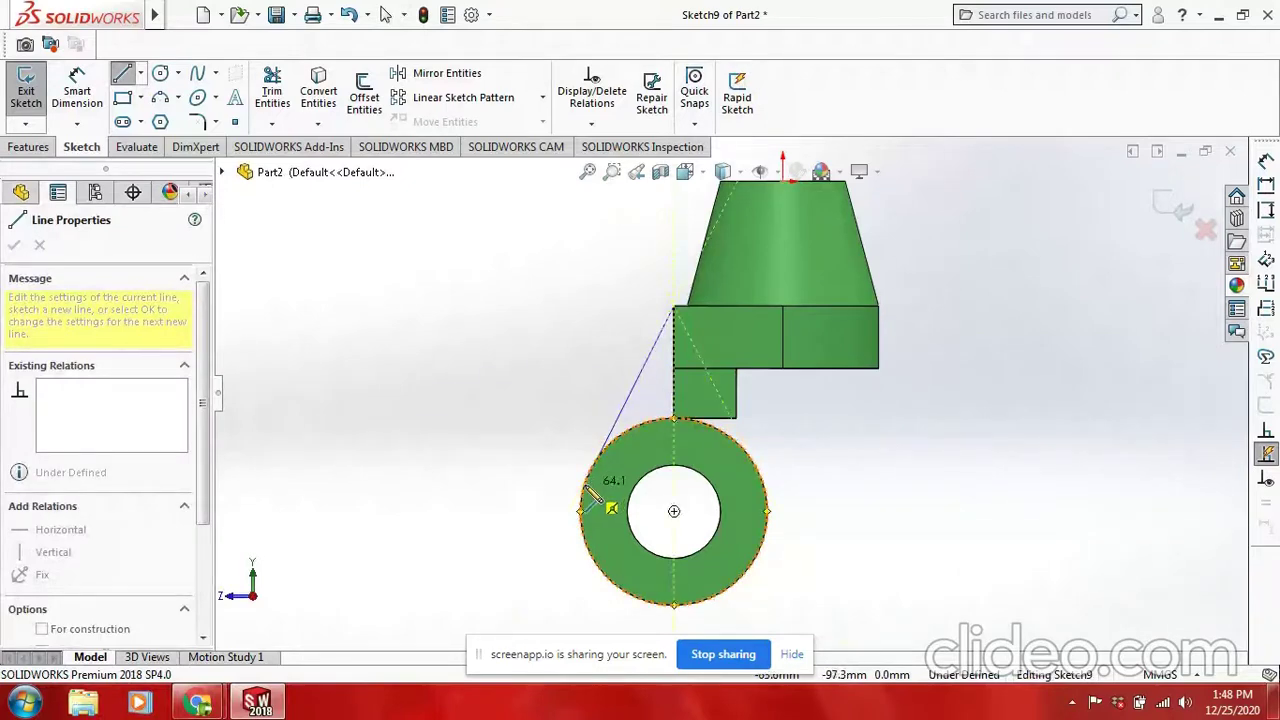
{"action": "left_click", "coordinate": [586, 488]}
{"action": "double_click", "coordinate": [590, 495]}
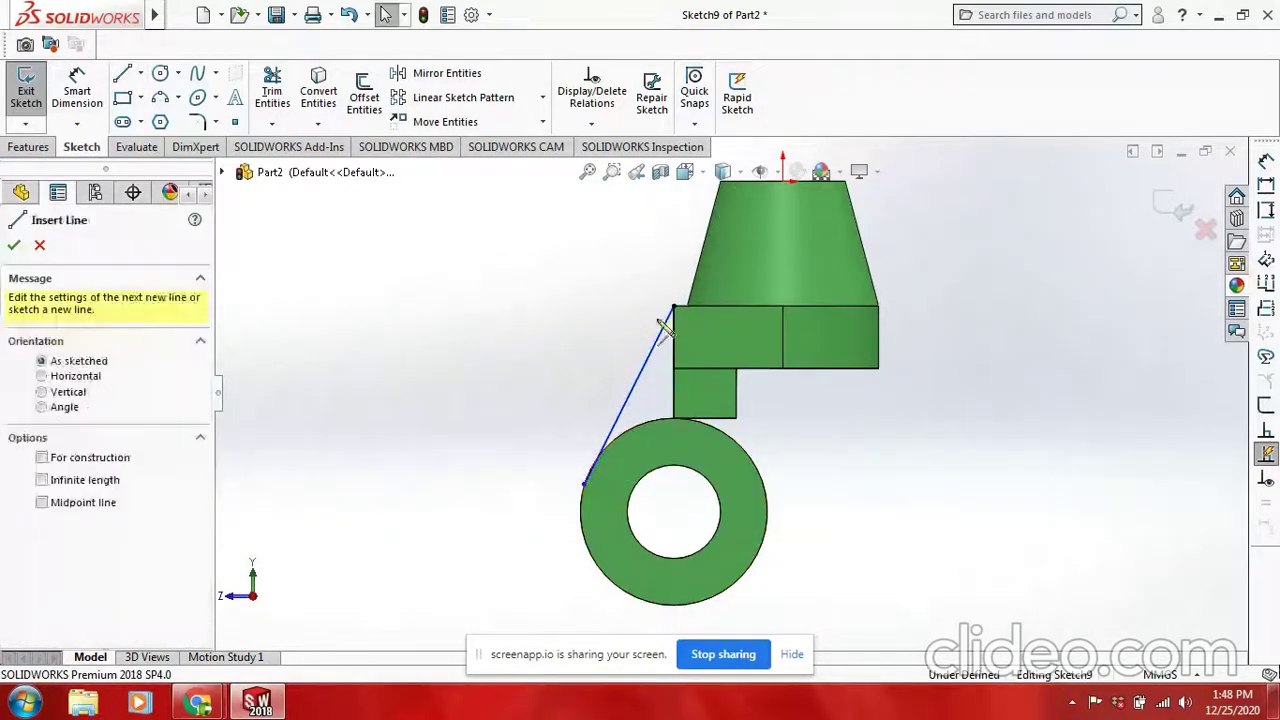
{"action": "left_click", "coordinate": [684, 418]}
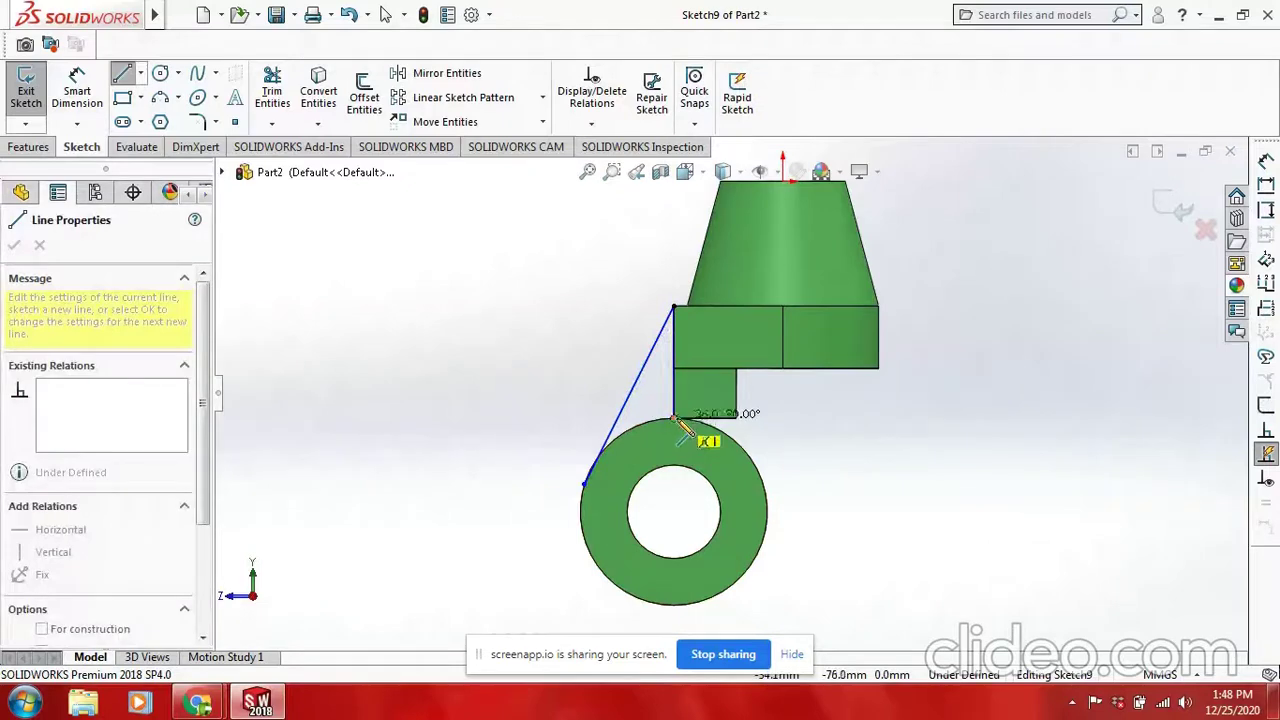
{"action": "left_click", "coordinate": [676, 420]}
{"action": "key", "text": "Escape"}
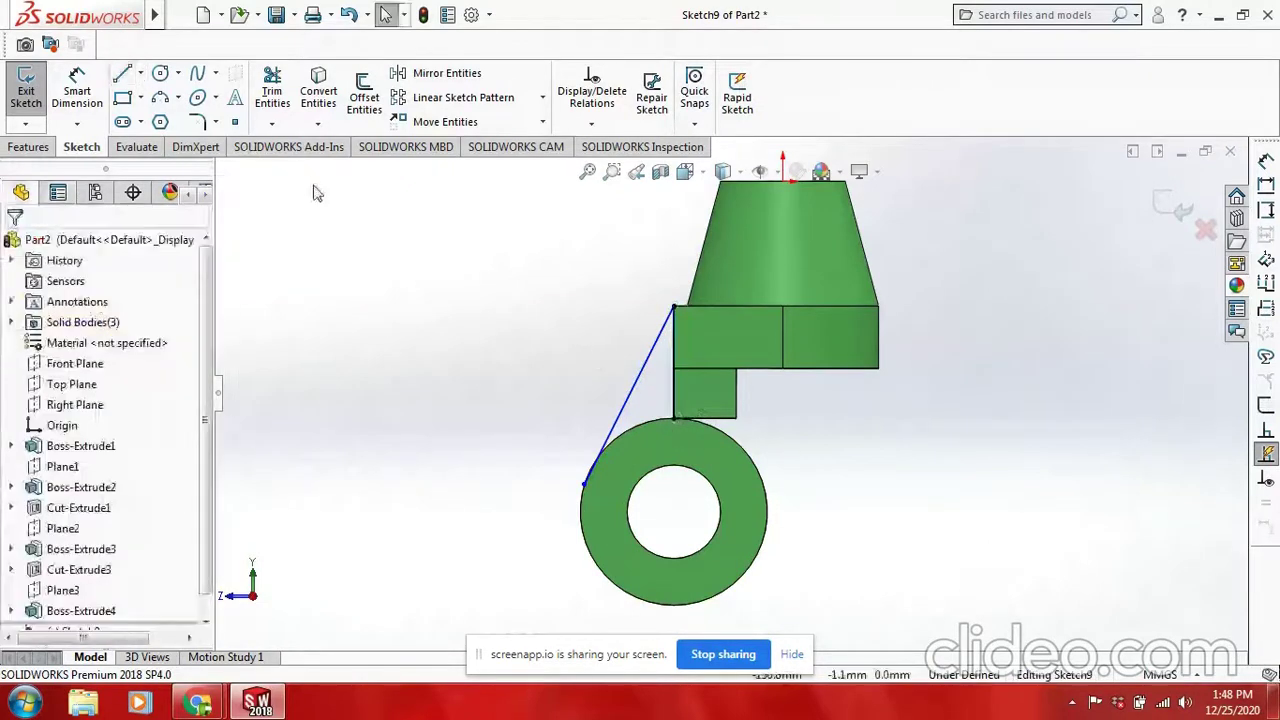
Add a 3-point arc along the ring's top, starting at the line's end.
{"action": "left_click", "coordinate": [161, 98]}
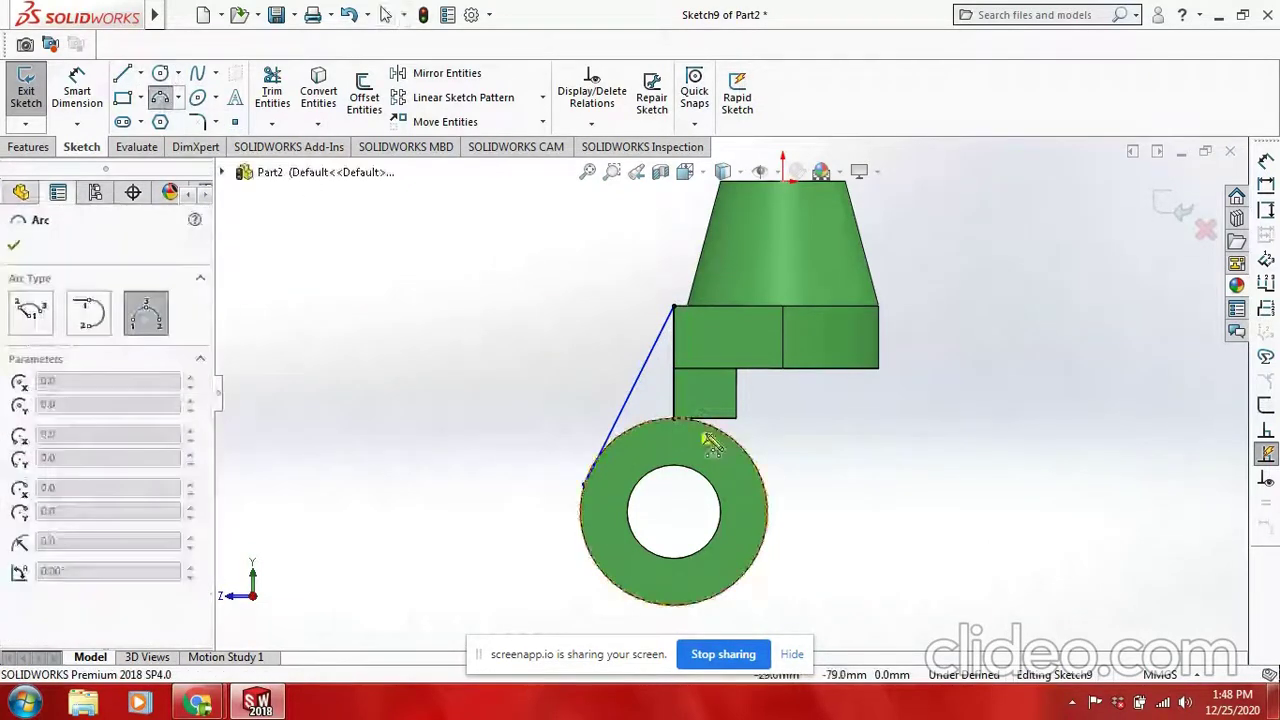
{"action": "left_click", "coordinate": [676, 421]}
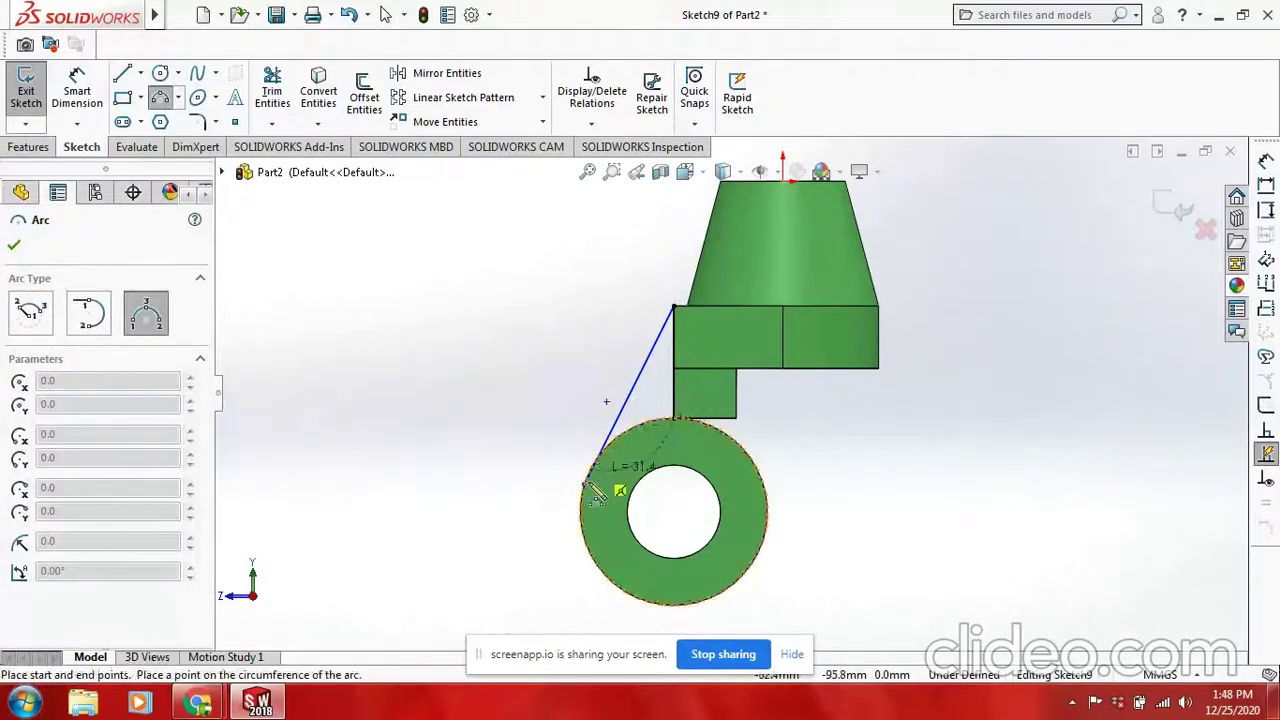
{"action": "left_click", "coordinate": [585, 484]}
{"action": "left_click", "coordinate": [632, 428]}
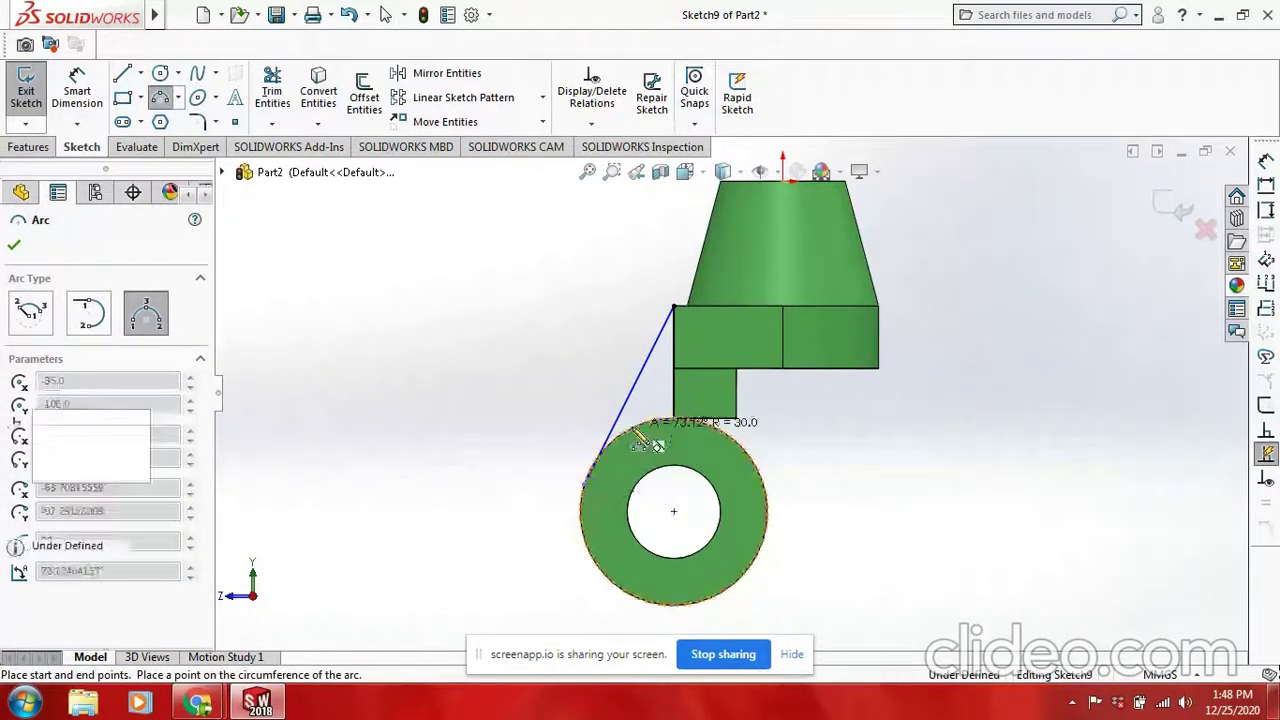
{"action": "key", "text": "Escape"}
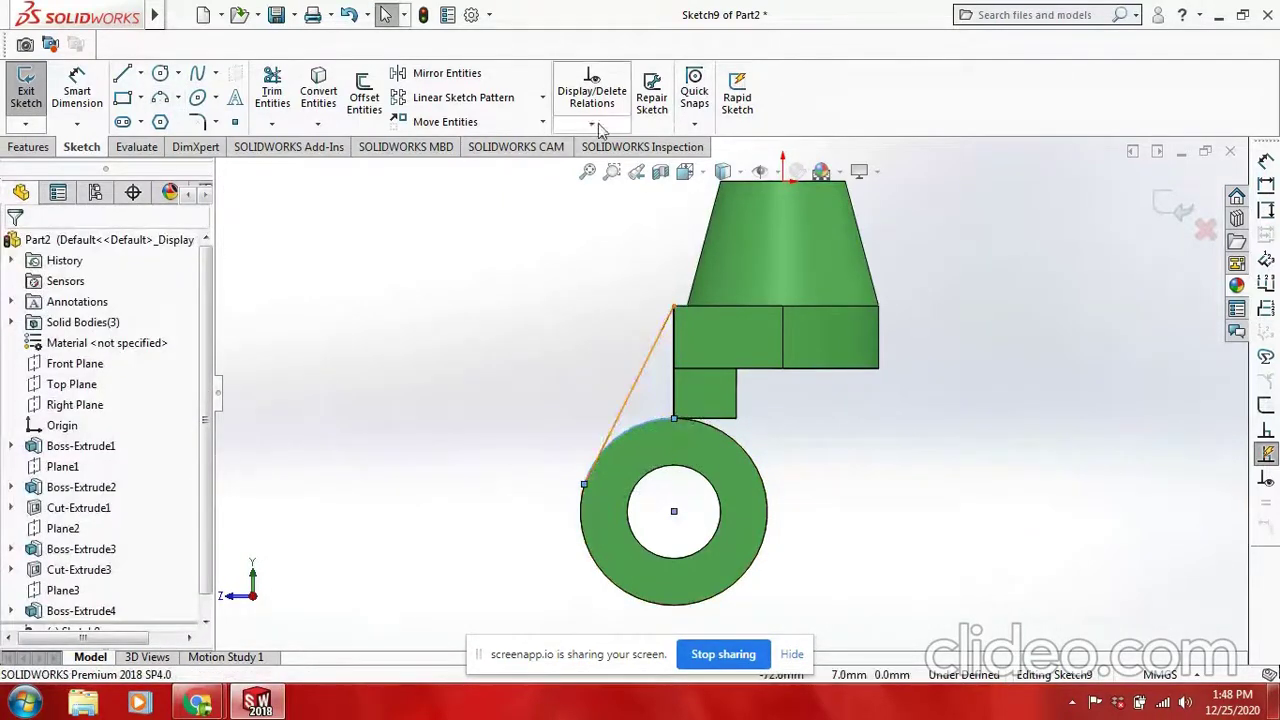
Add a Tangent relation between the slanted line and the arc along the ring.
{"action": "left_click", "coordinate": [592, 125]}
{"action": "left_click", "coordinate": [618, 170]}
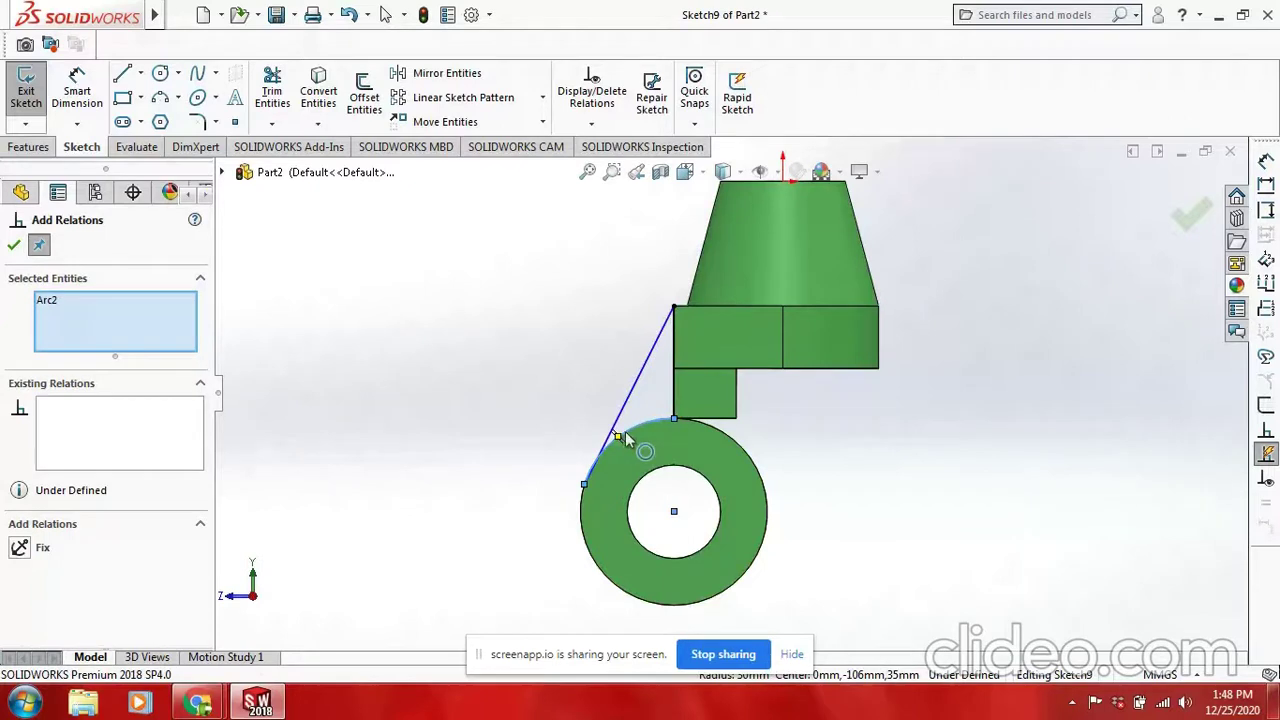
{"action": "key", "text": "Escape"}
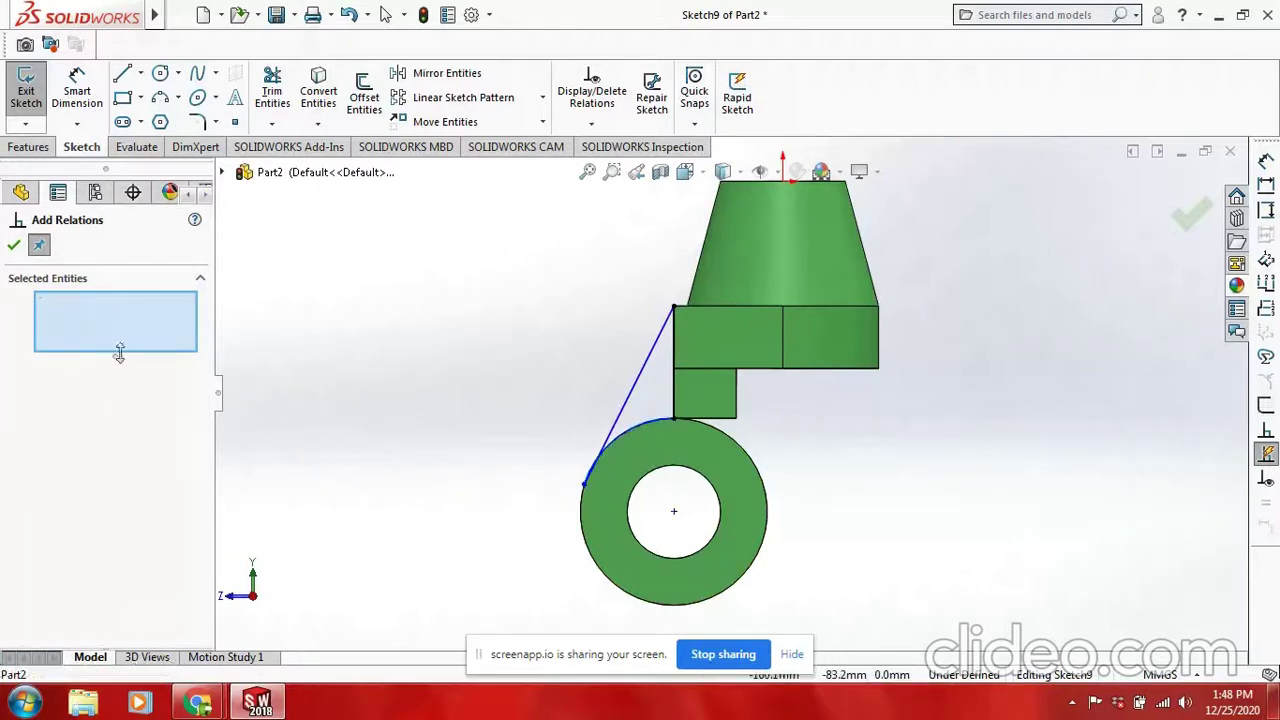
{"action": "left_click", "coordinate": [625, 405]}
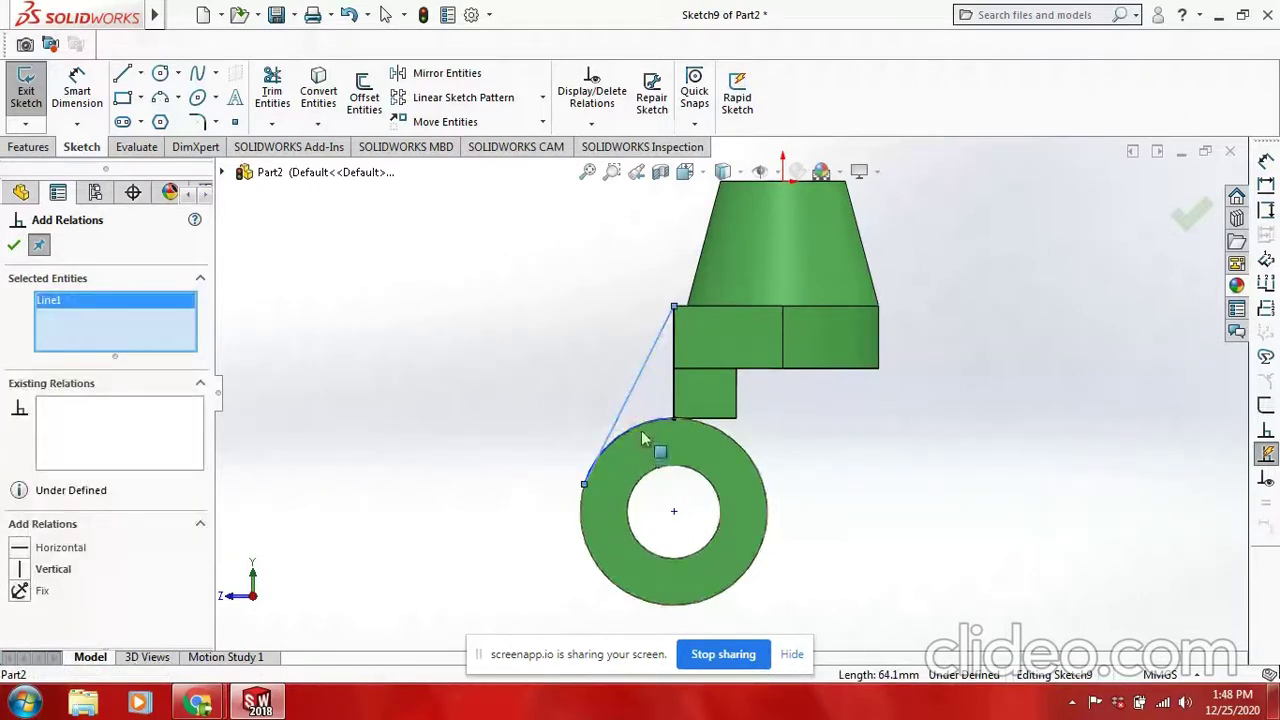
{"action": "left_click", "coordinate": [642, 429]}
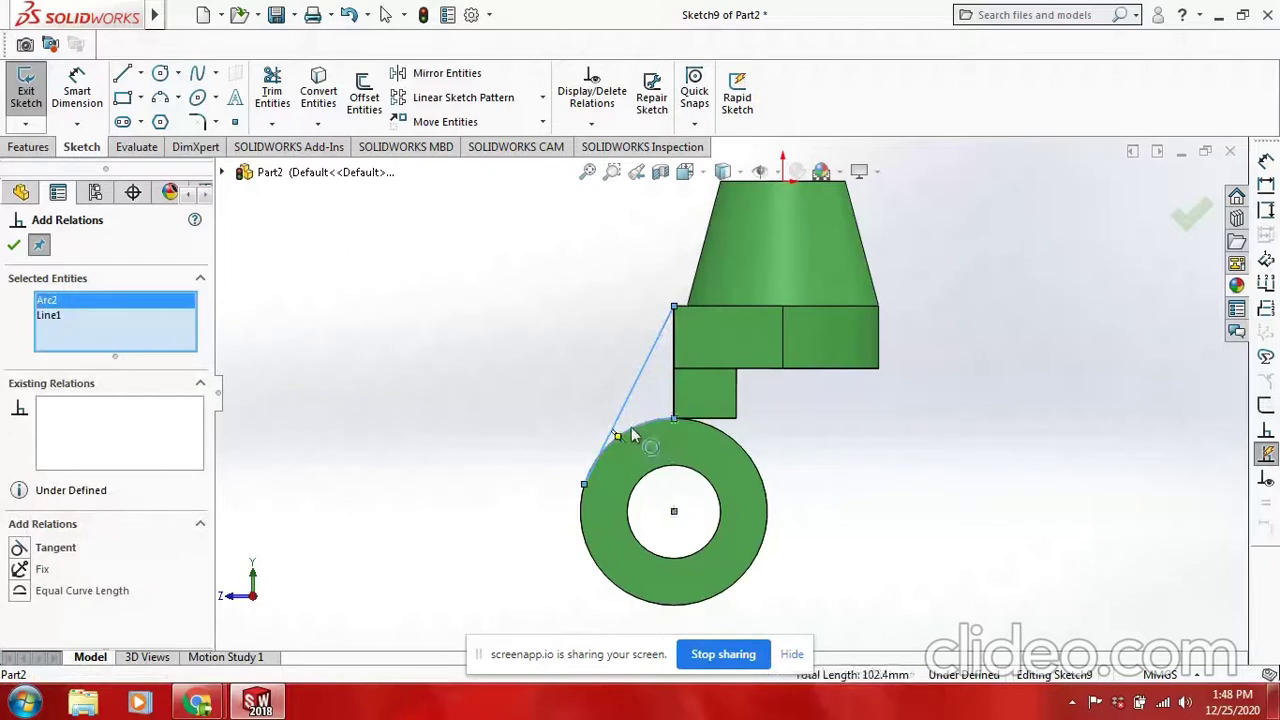
{"action": "left_click", "coordinate": [55, 548]}
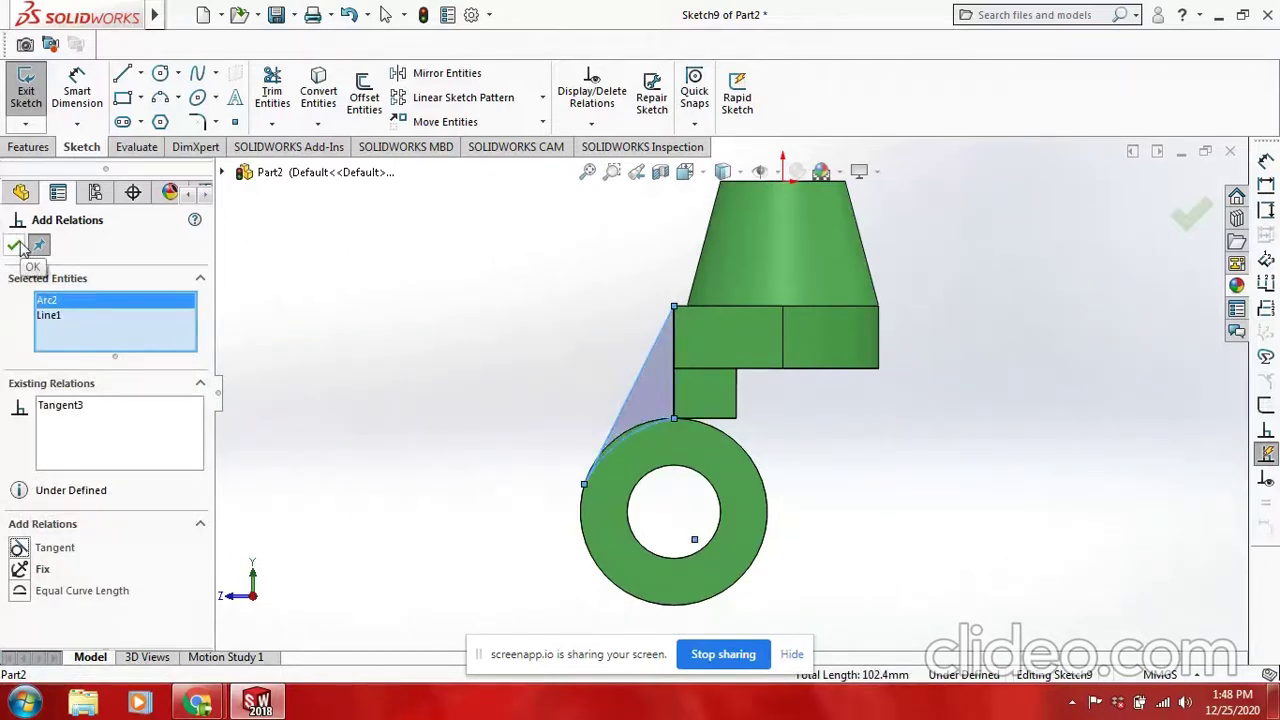
{"action": "left_click", "coordinate": [15, 246]}
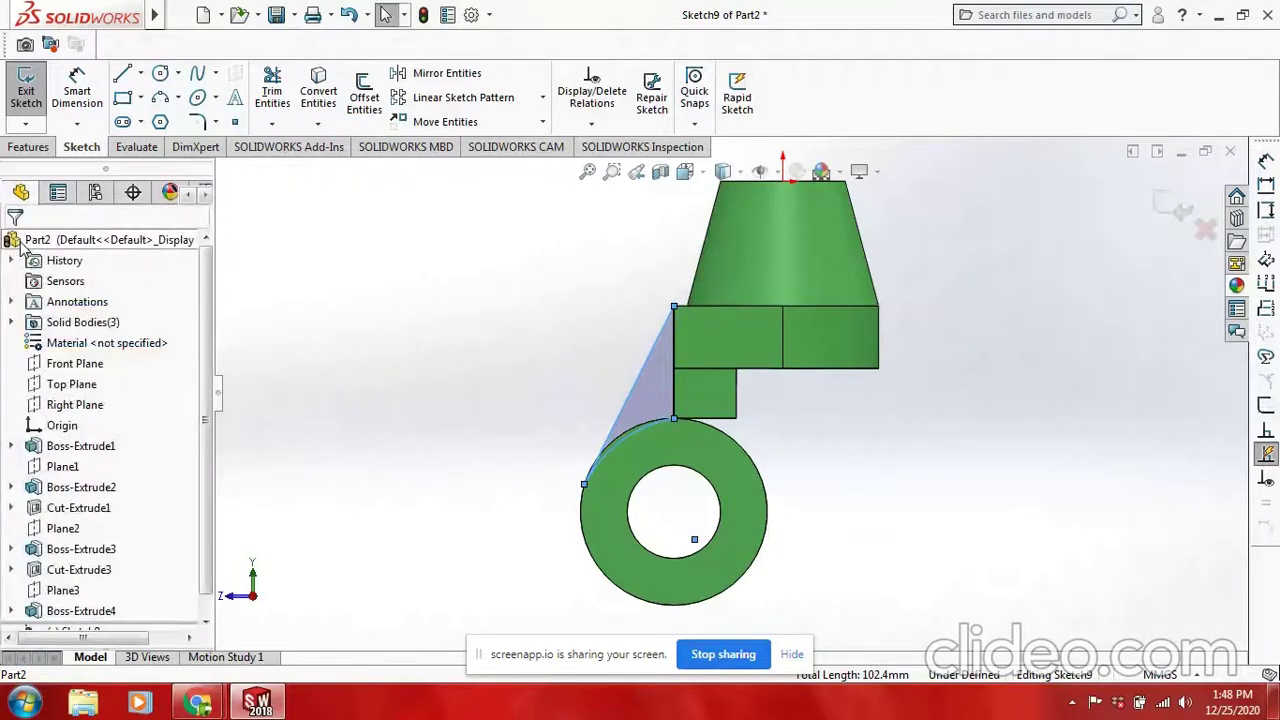
Begin another relation, swapping the selection from Line1 to Line2.
{"action": "left_click", "coordinate": [576, 125]}
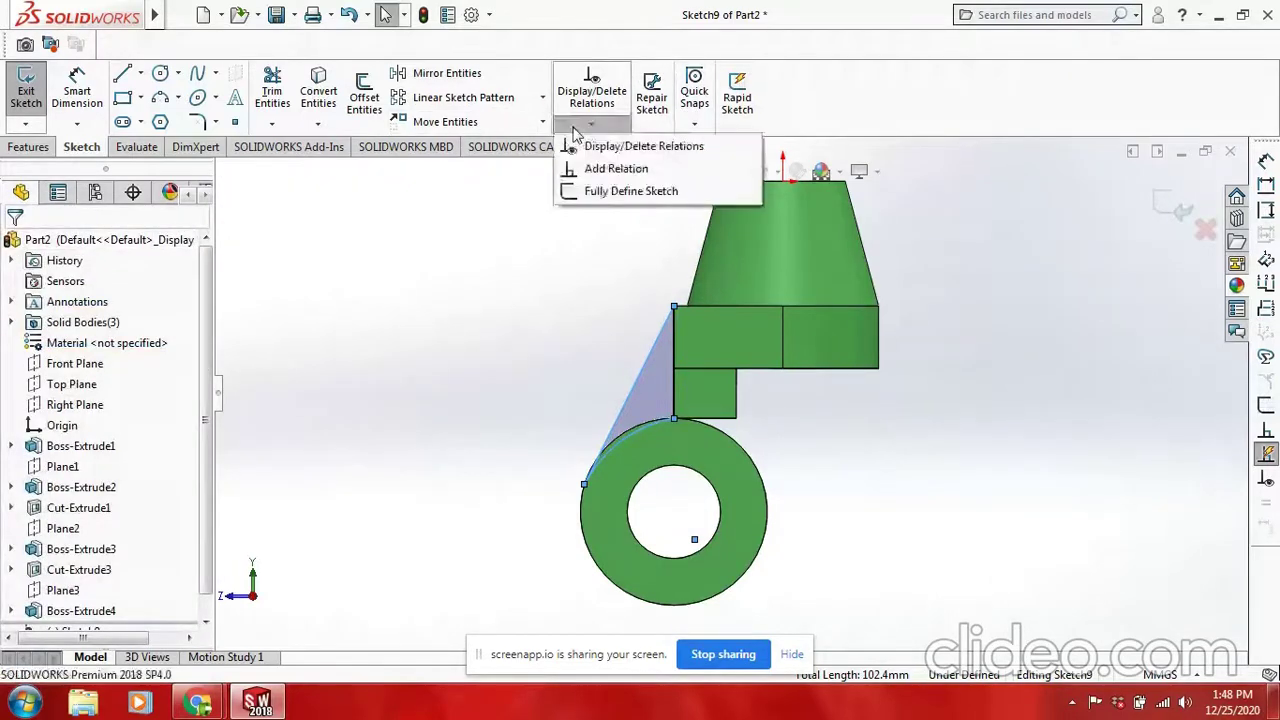
{"action": "left_click", "coordinate": [616, 168]}
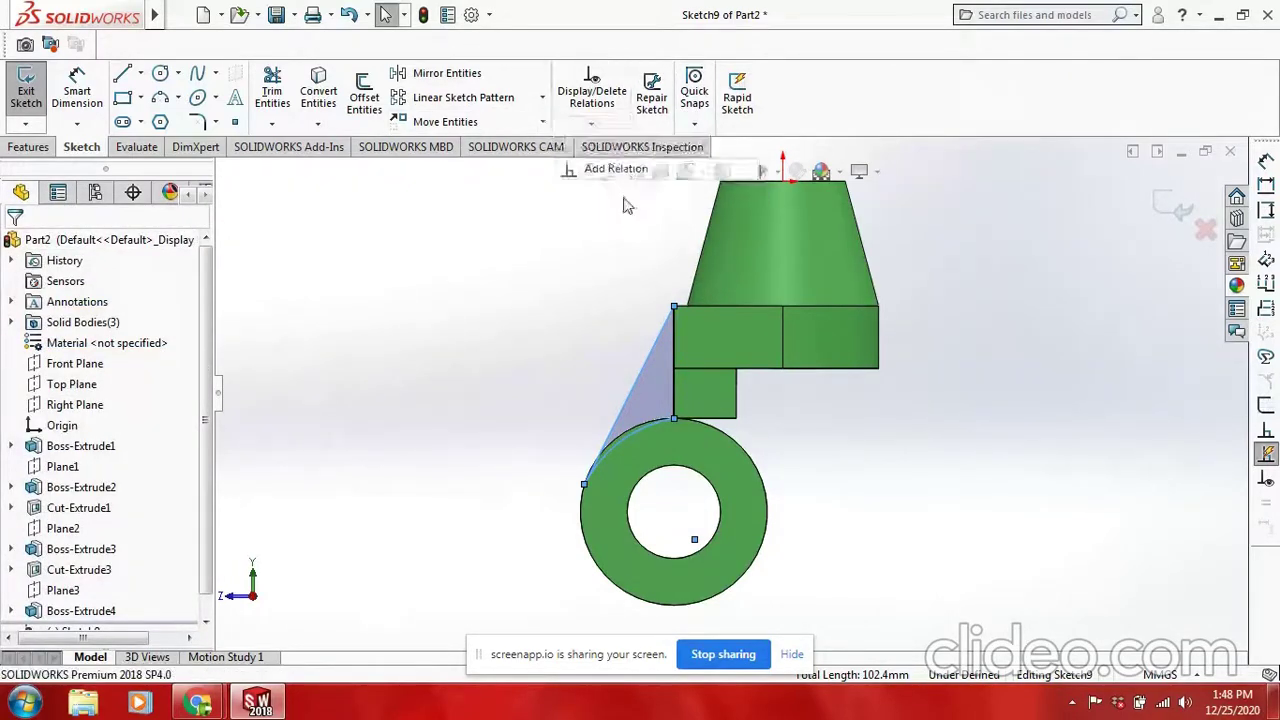
{"action": "left_click", "coordinate": [622, 411]}
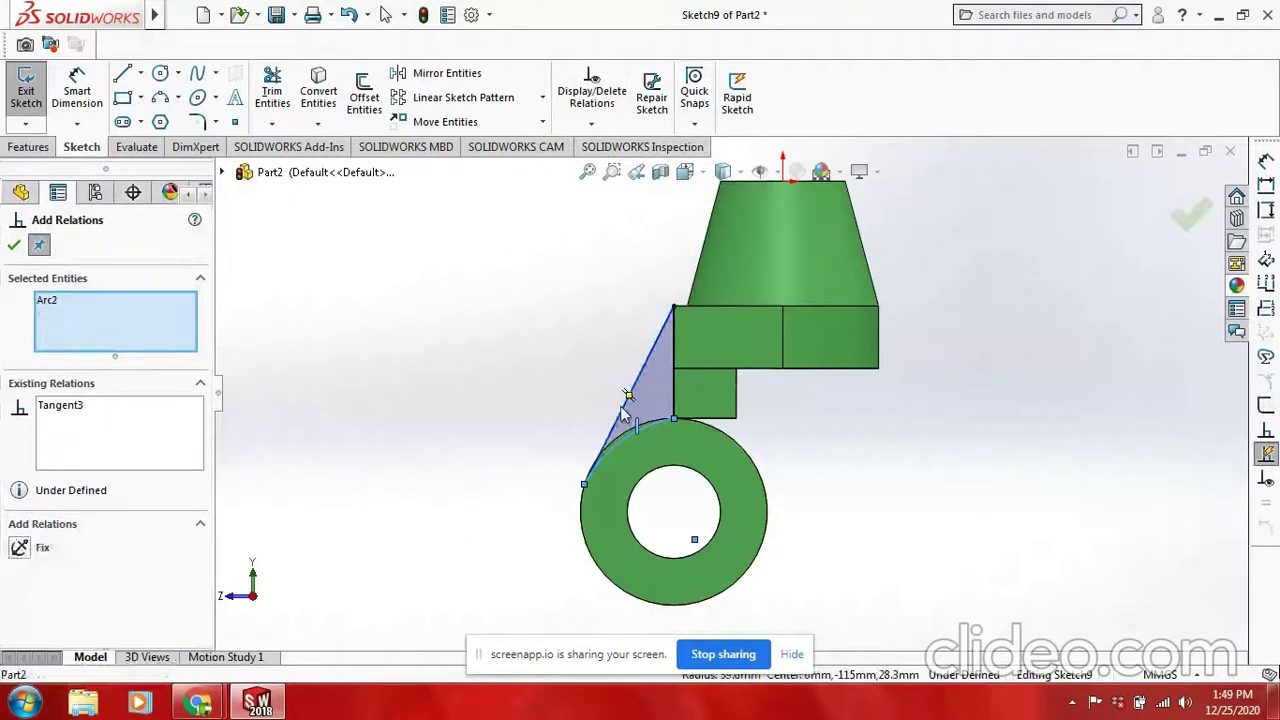
{"action": "left_click", "coordinate": [674, 397]}
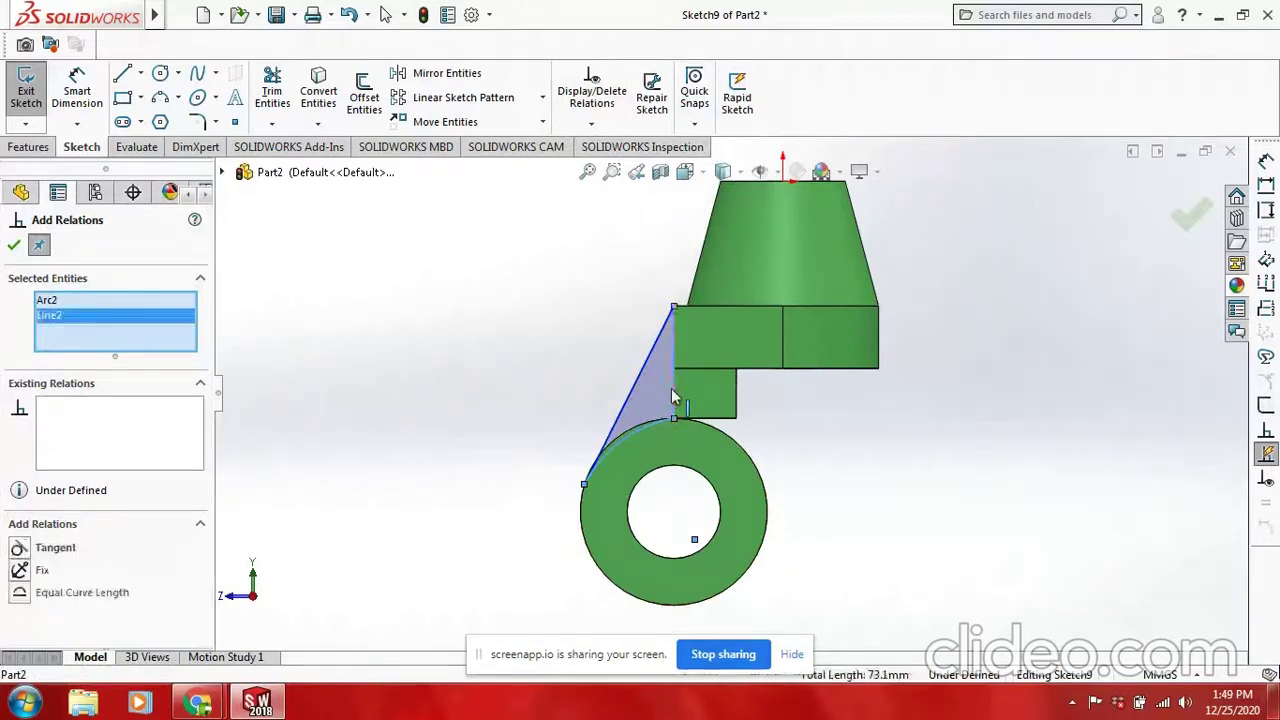
Make Line2 tangent to the arc, then undo that conflicting relation.
{"action": "left_click", "coordinate": [21, 552]}
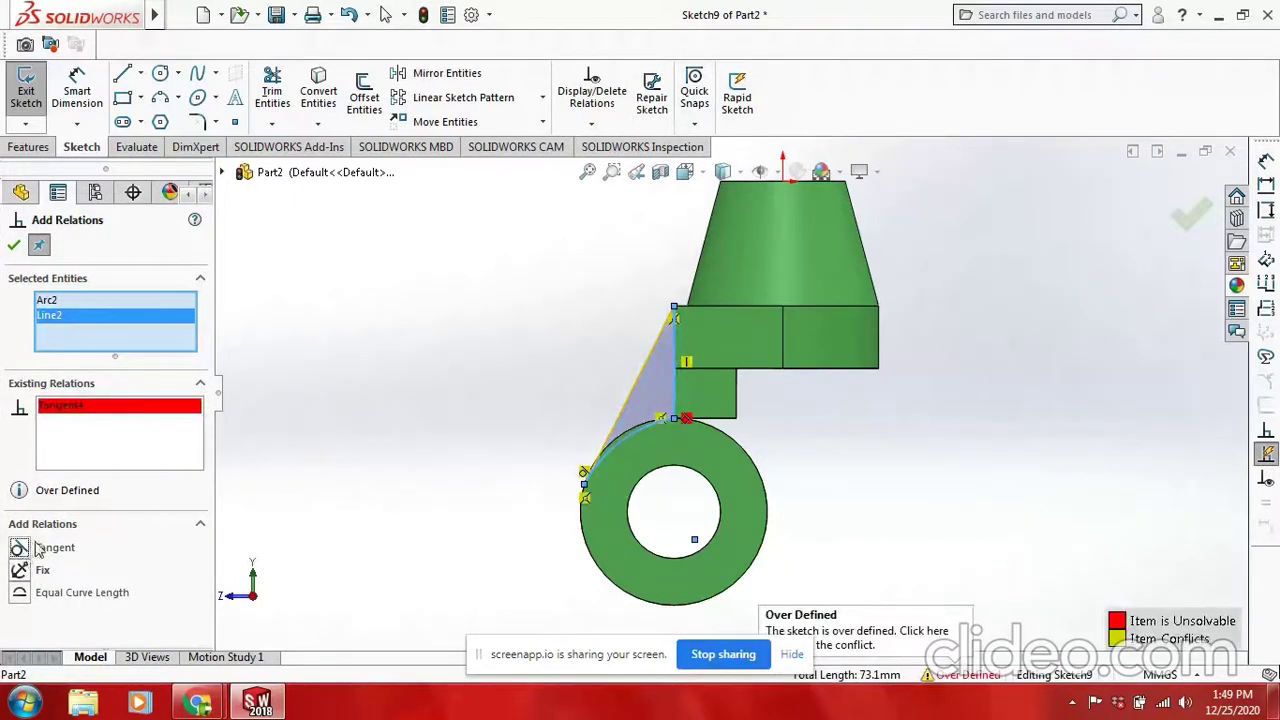
{"action": "key", "text": "Escape"}
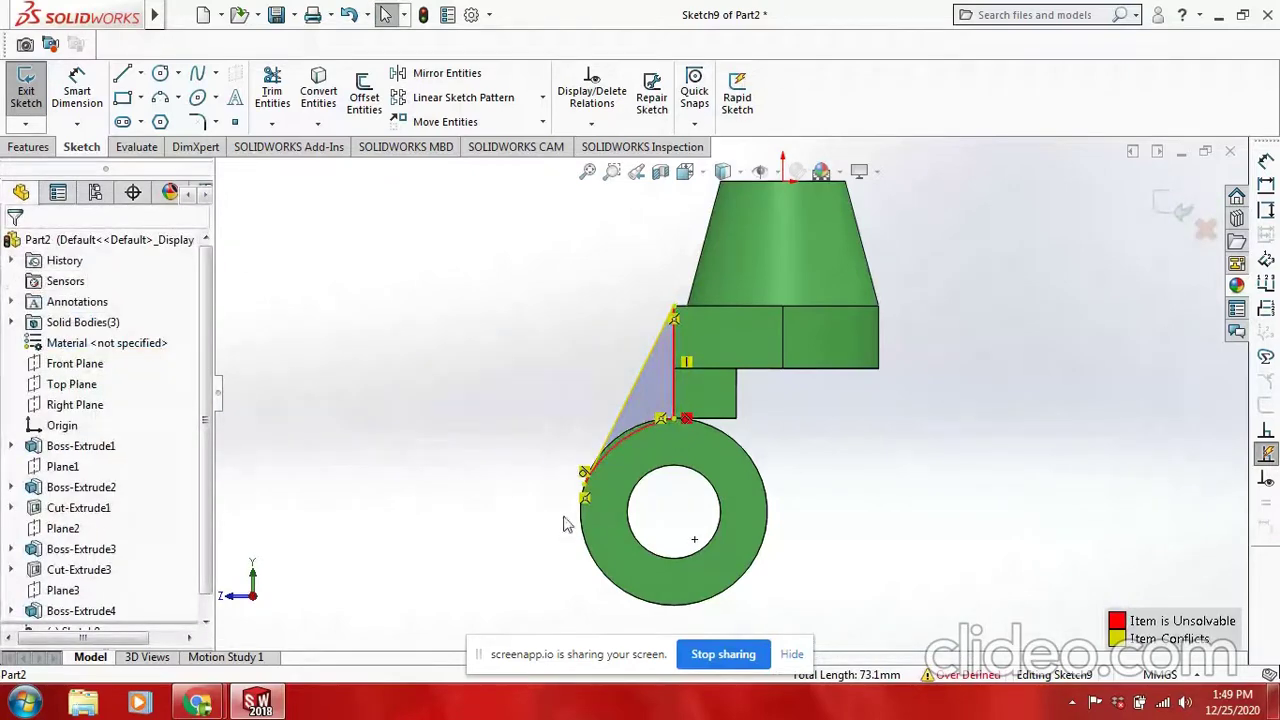
{"action": "key", "text": "ctrl+z"}
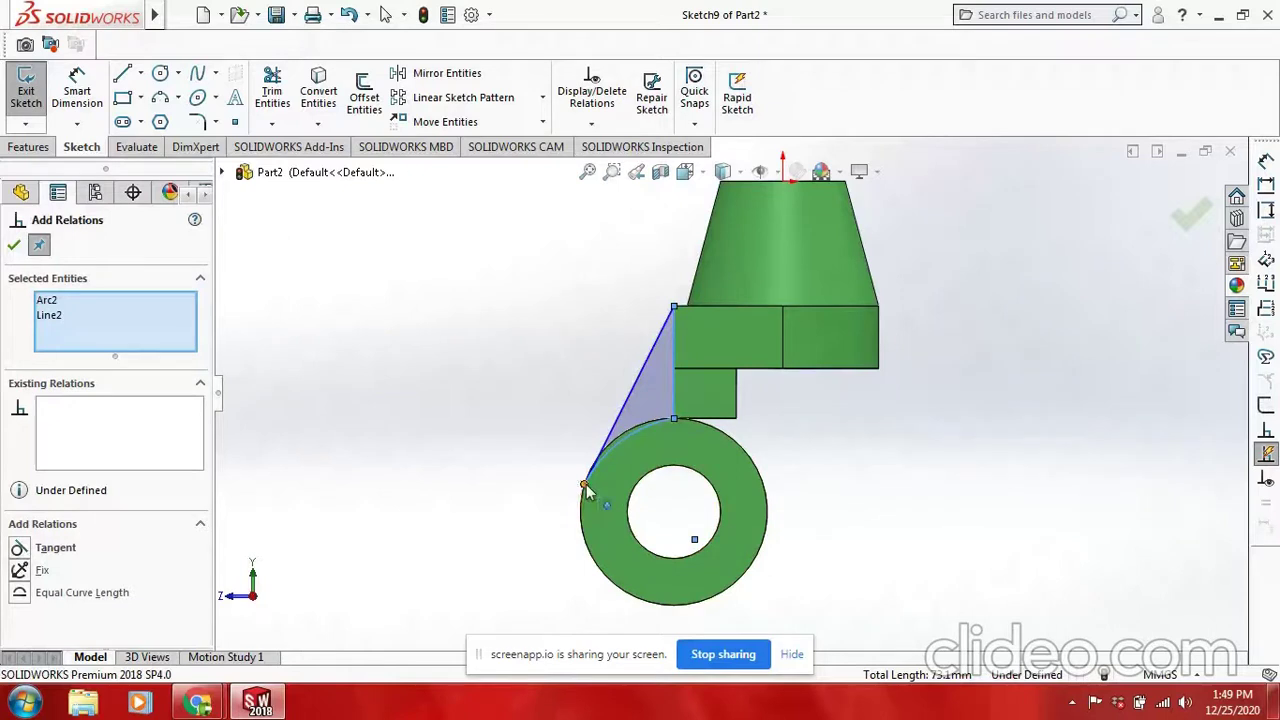
Drag the slanted line's lower endpoint up the ring onto the arc's end.
{"action": "left_click", "coordinate": [585, 485]}
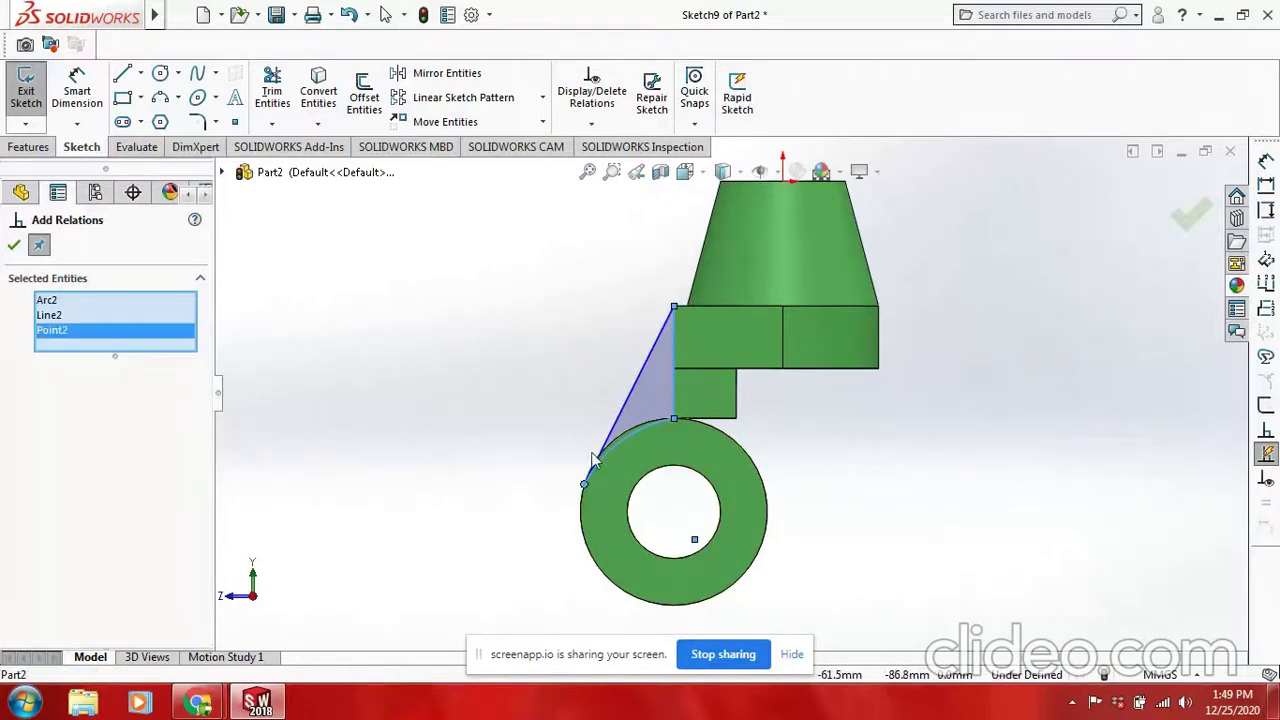
{"action": "scroll", "coordinate": [593, 460], "scroll_direction": "down", "scroll_amount": 2}
{"action": "key", "text": "Escape"}
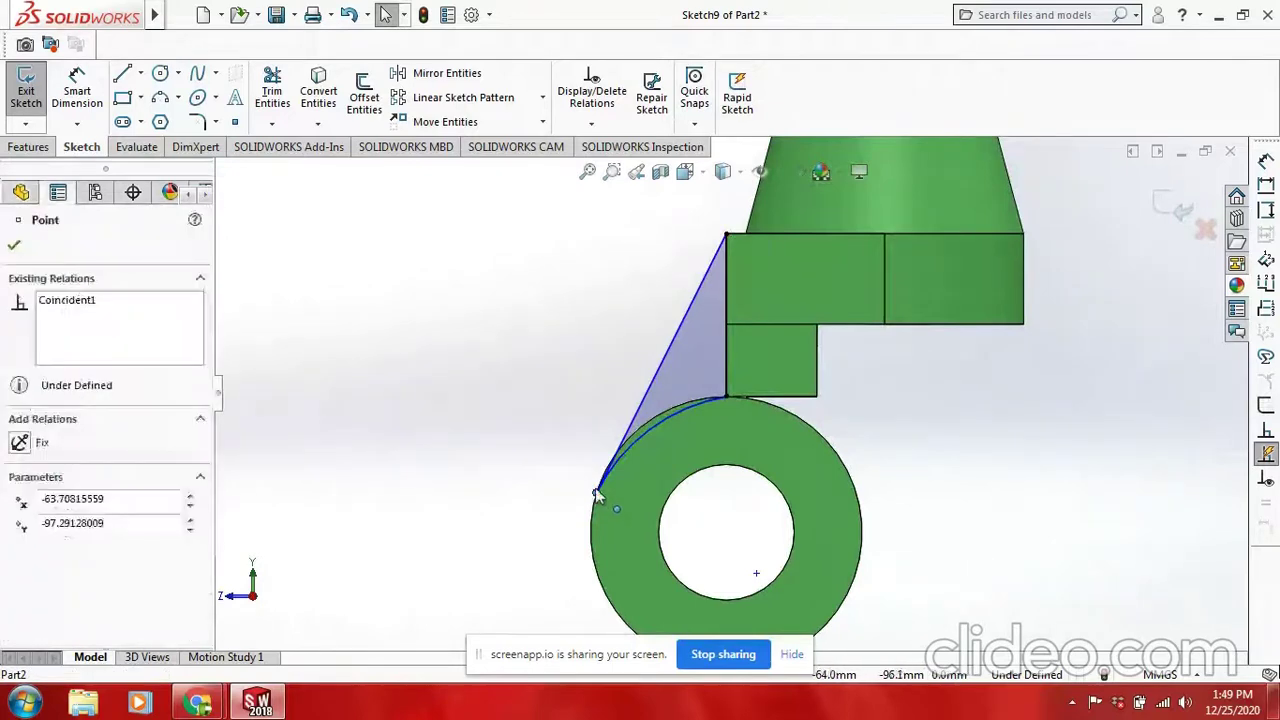
{"action": "left_click_drag", "start_coordinate": [595, 492], "coordinate": [598, 470]}
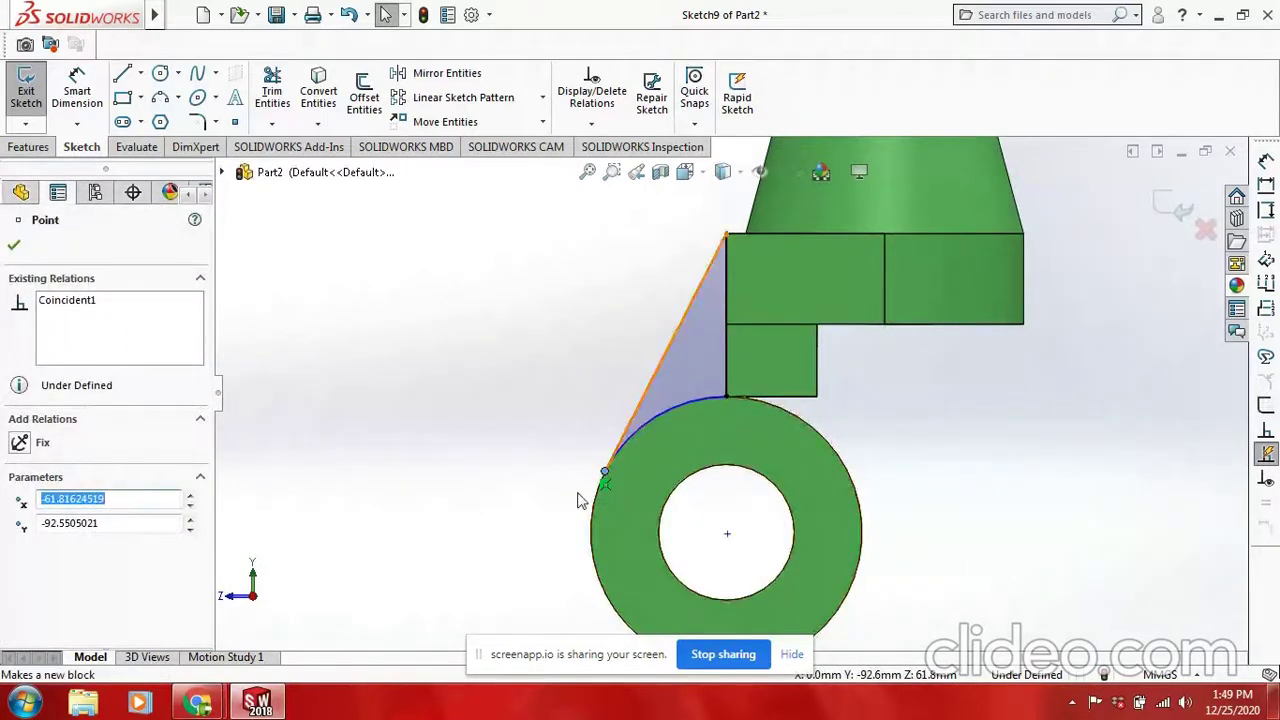
{"action": "scroll", "coordinate": [701, 399], "scroll_direction": "up", "scroll_amount": 2}
{"action": "scroll", "coordinate": [905, 336], "scroll_direction": "down", "scroll_amount": 3}
{"action": "left_click", "coordinate": [908, 336]}
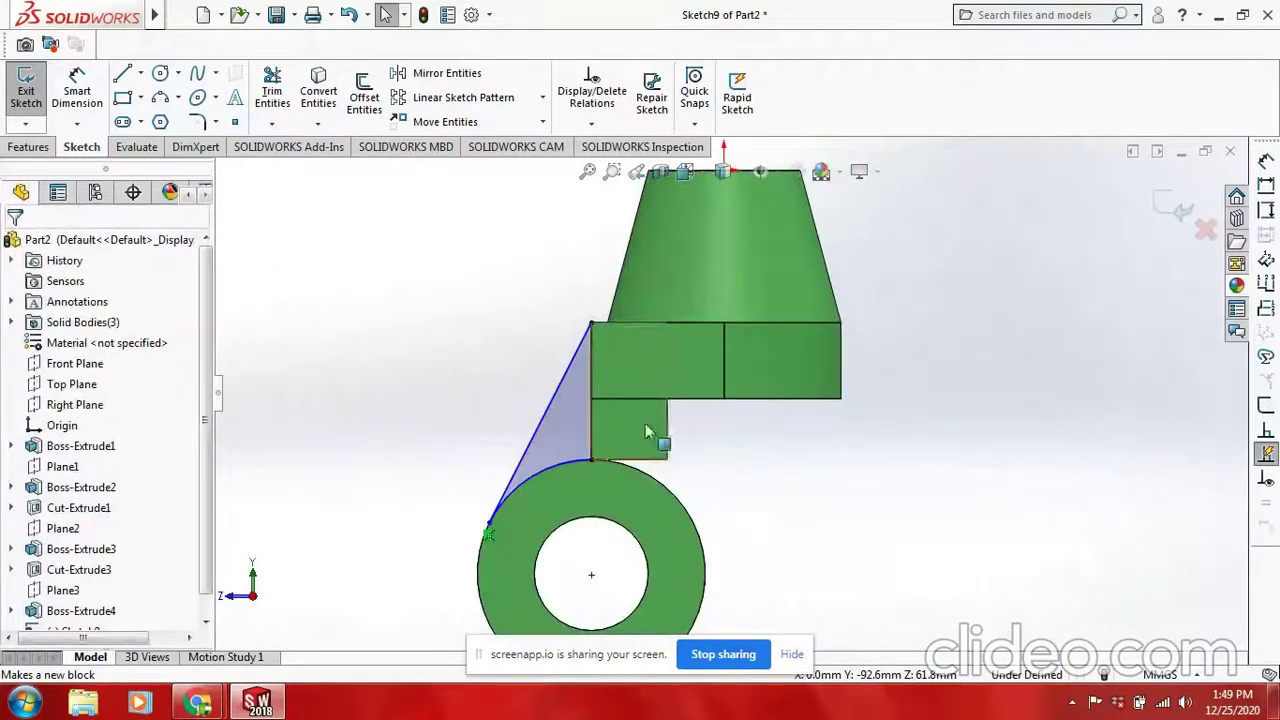
{"action": "key", "text": "space"}
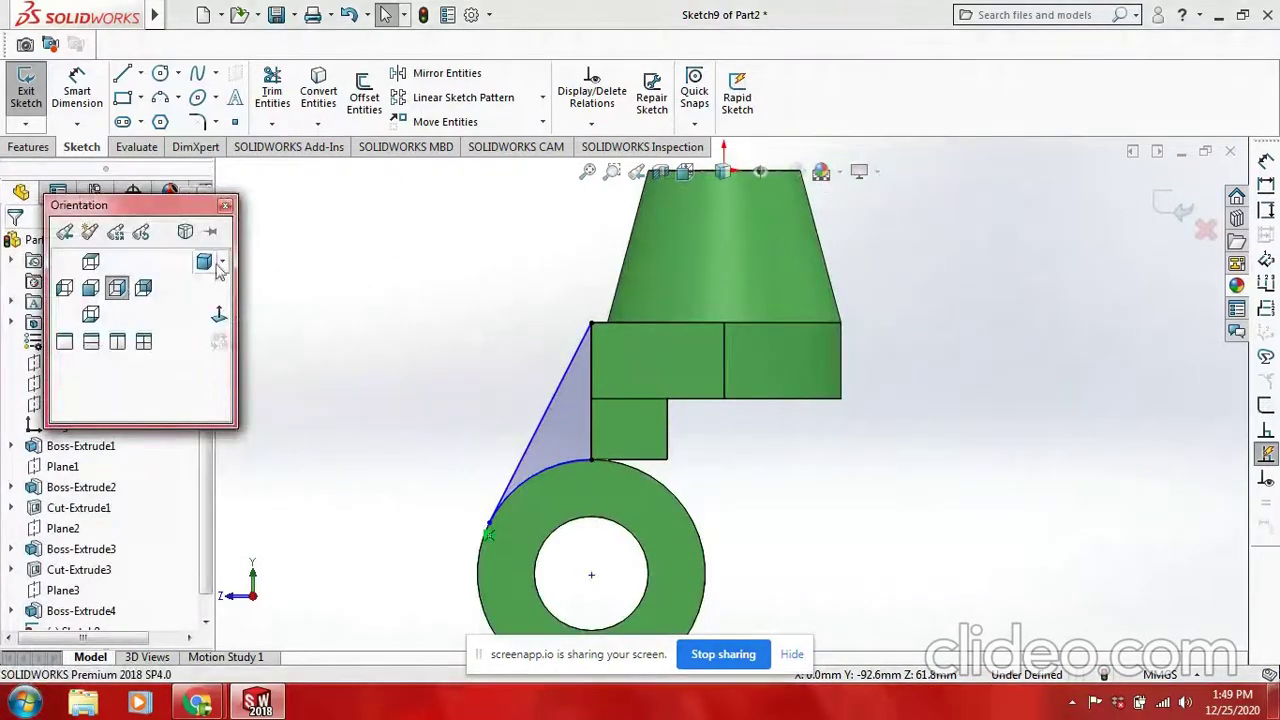
Extrude Sketch9 as a 10 mm Mid Plane boss with Merge result unchecked, in Dimetric view.
{"action": "left_click", "coordinate": [208, 263]}
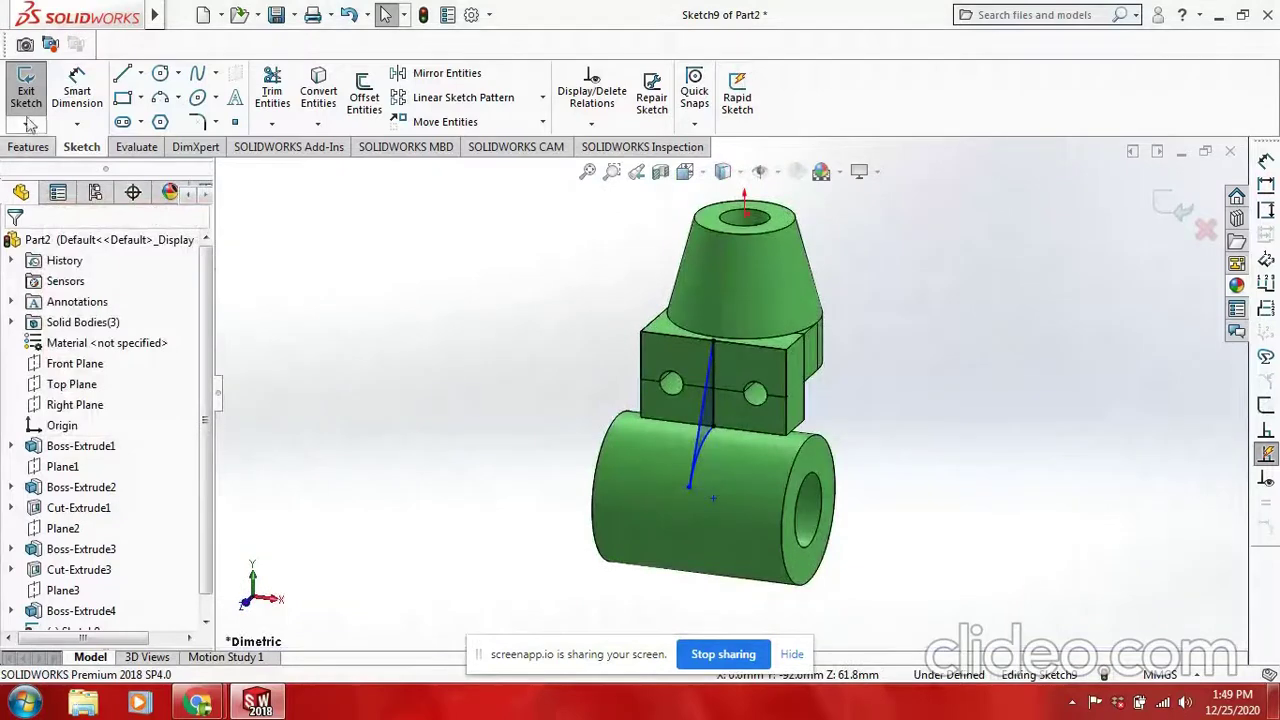
{"action": "left_click", "coordinate": [30, 147]}
{"action": "left_click", "coordinate": [34, 90]}
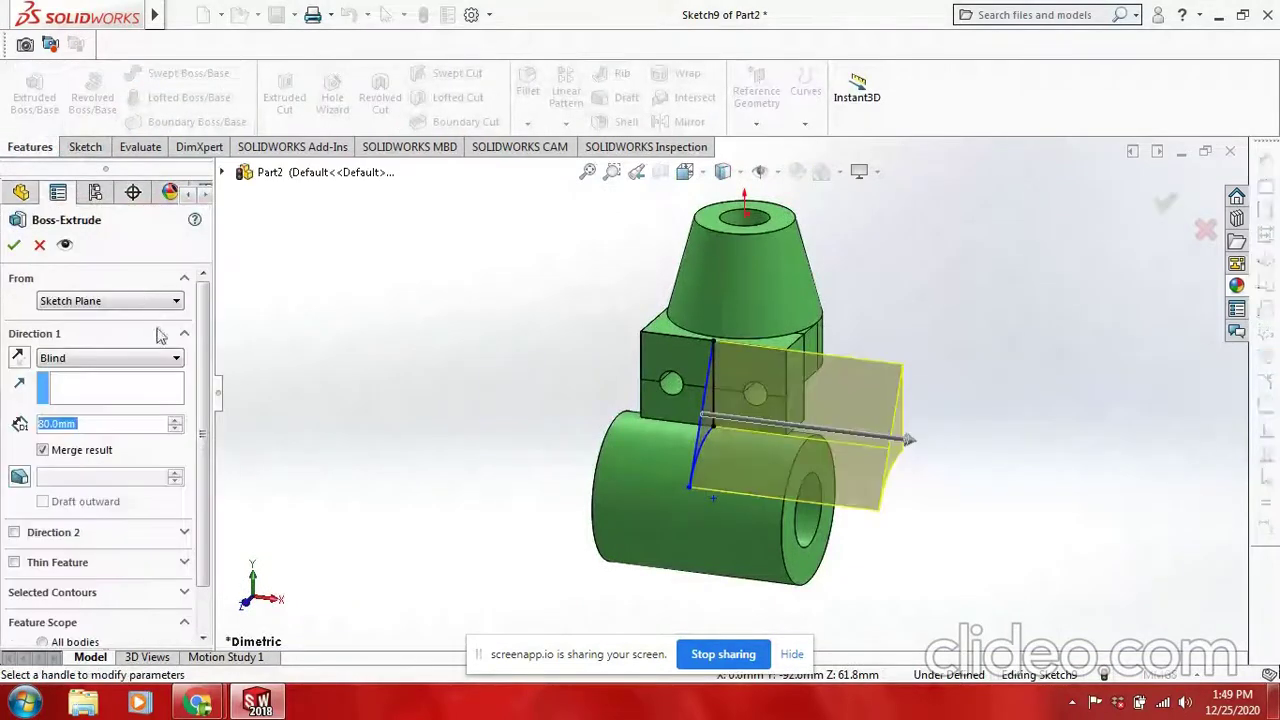
{"action": "type", "text": "10"}
{"action": "key", "text": "Return"}
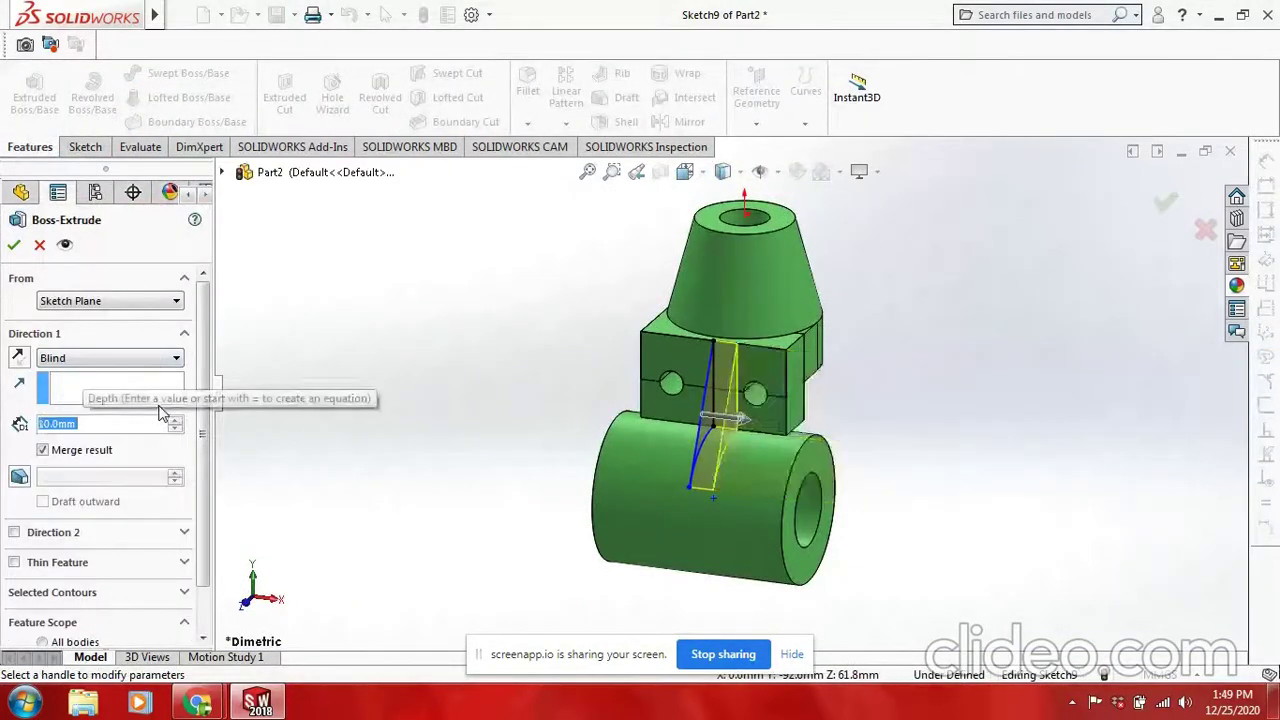
{"action": "left_click", "coordinate": [170, 358]}
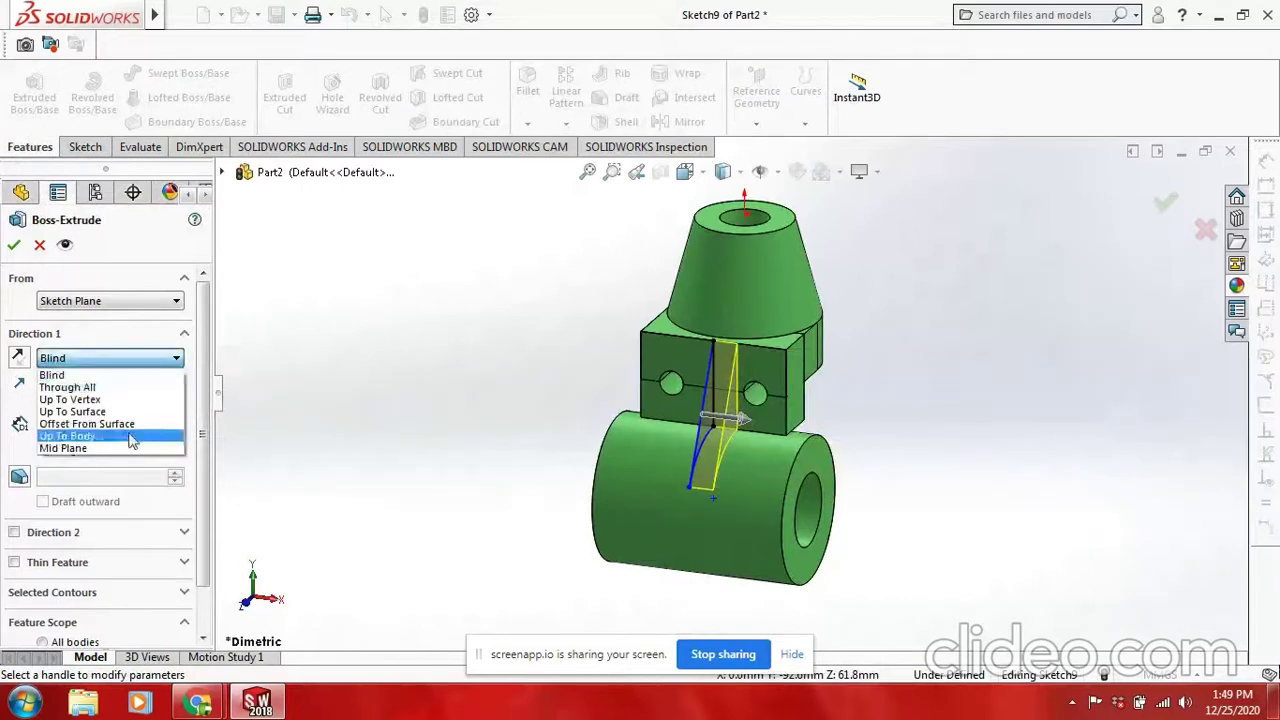
{"action": "left_click", "coordinate": [133, 450]}
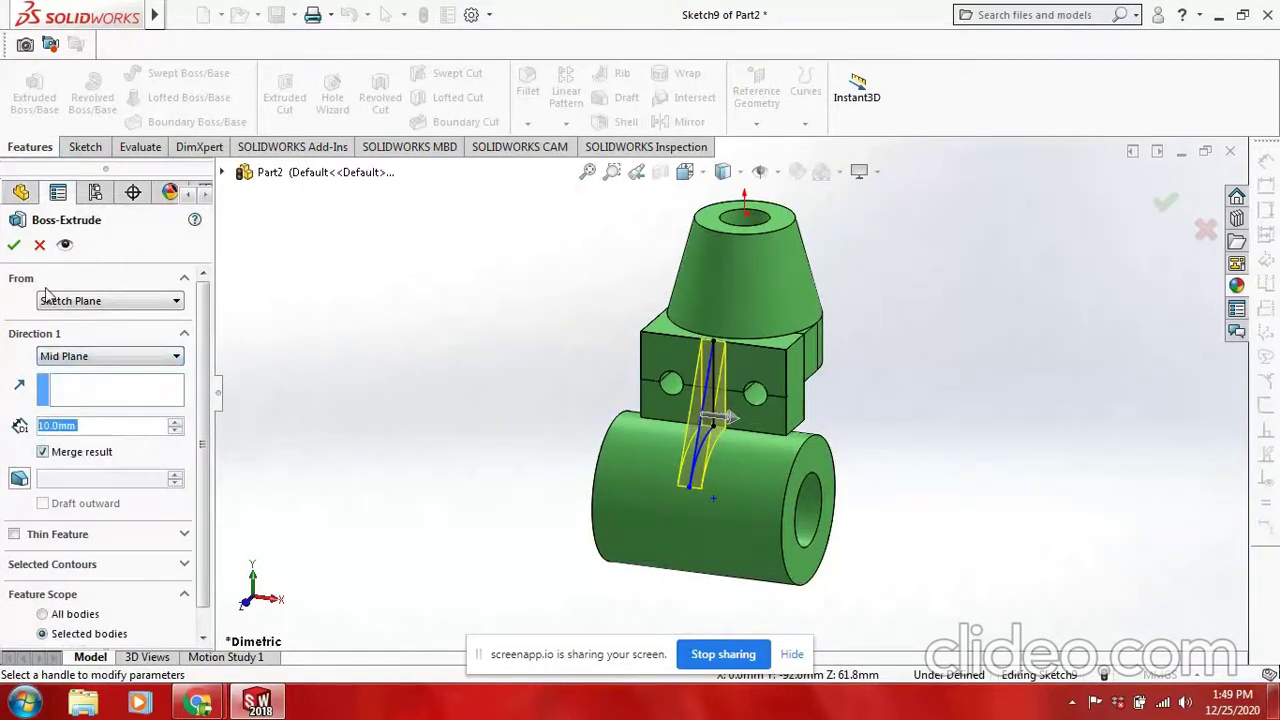
{"action": "left_click", "coordinate": [14, 245]}
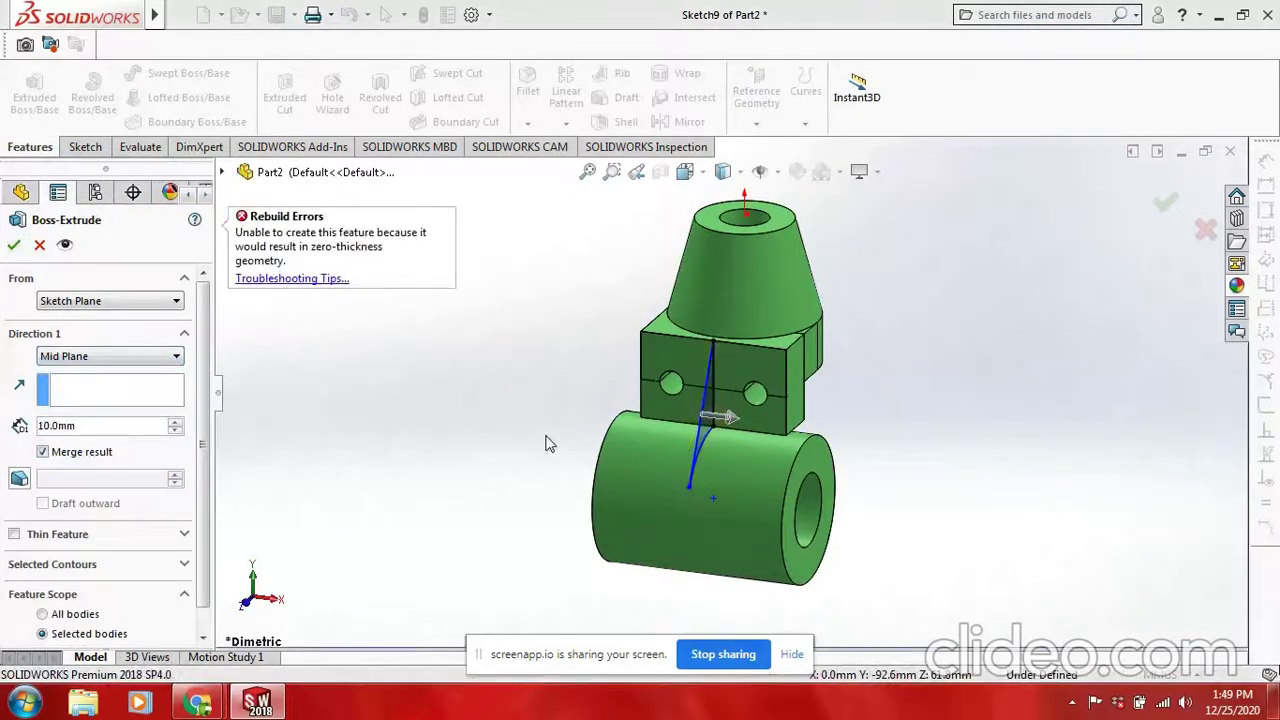
{"action": "left_click", "coordinate": [92, 455]}
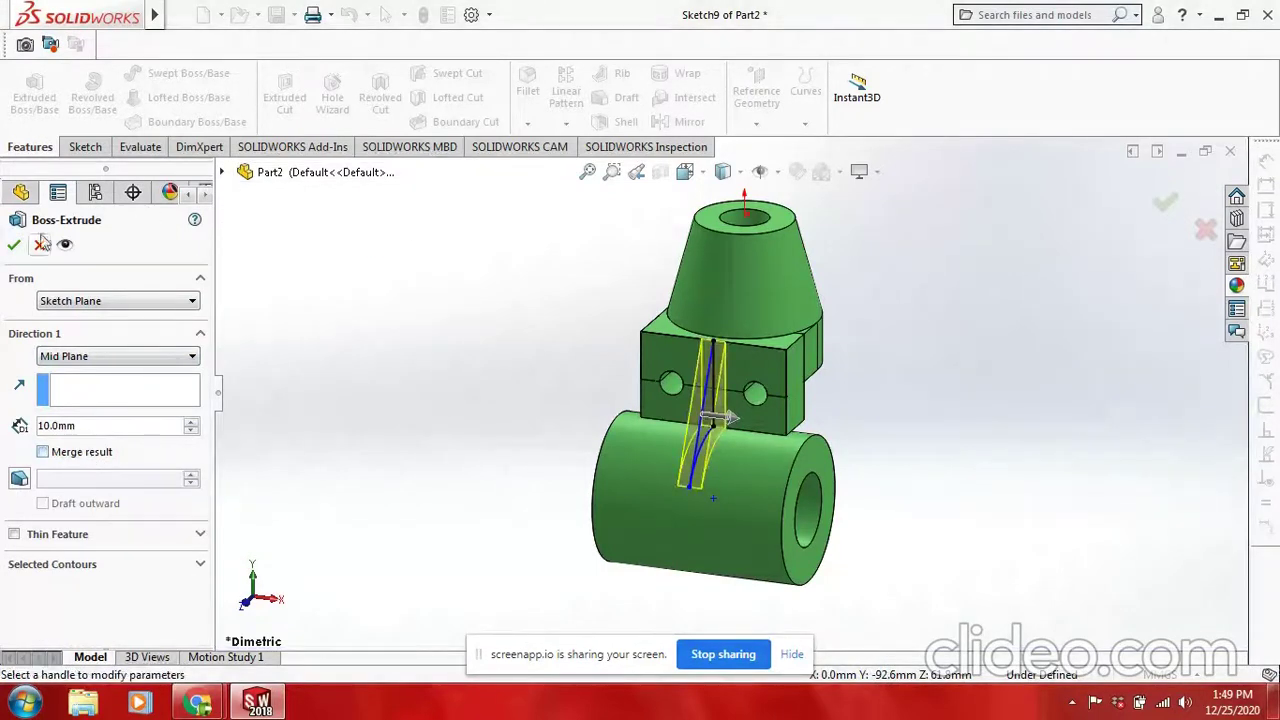
{"action": "left_click", "coordinate": [12, 247]}
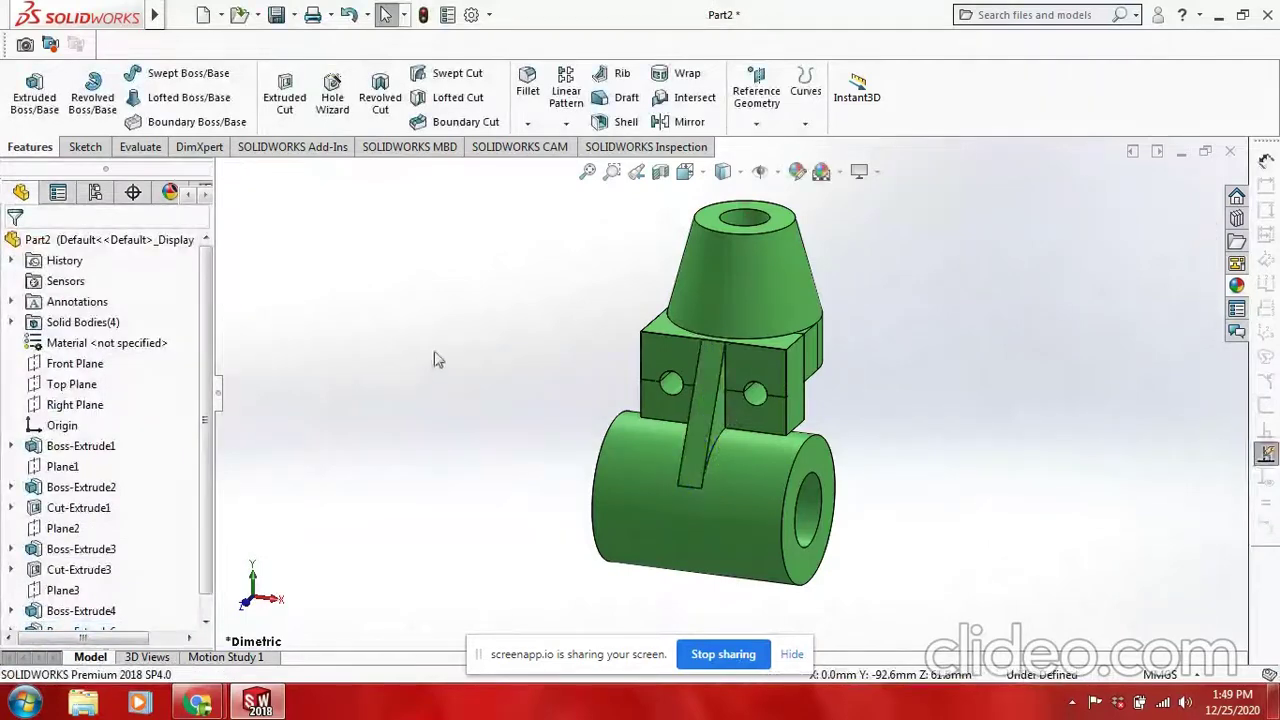
Orbit to the underside and start a sketch on the flat face below the lower block.
{"action": "right_click", "coordinate": [460, 344]}
{"action": "left_click", "coordinate": [515, 410]}
{"action": "mouse_move", "coordinate": [537, 429]}
{"action": "left_mouse_down"}
{"action": "mouse_move", "coordinate": [457, 337]}
{"action": "mouse_move", "coordinate": [957, 389]}
{"action": "mouse_move", "coordinate": [1014, 417]}
{"action": "mouse_move", "coordinate": [952, 412]}
{"action": "mouse_move", "coordinate": [837, 474]}
{"action": "mouse_move", "coordinate": [826, 423]}
{"action": "mouse_move", "coordinate": [760, 416]}
{"action": "left_mouse_up"}
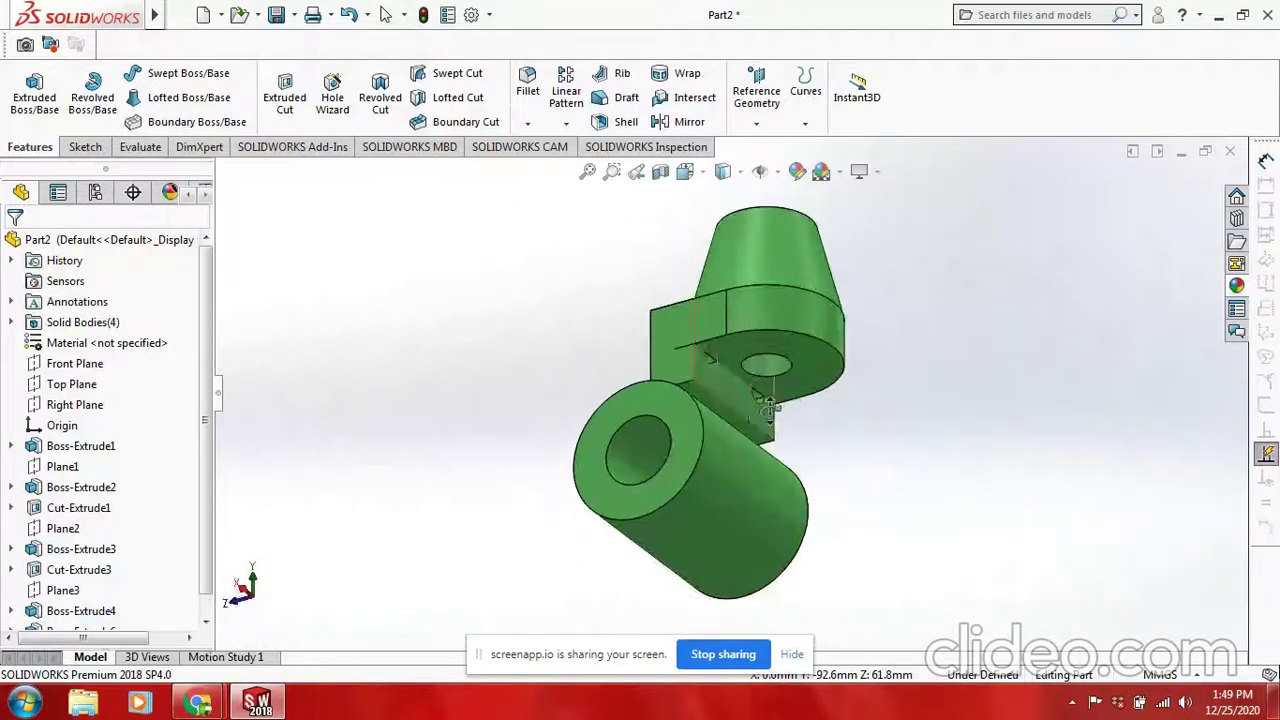
{"action": "scroll", "coordinate": [757, 418], "scroll_direction": "up", "scroll_amount": 3}
{"action": "scroll", "coordinate": [757, 418], "scroll_direction": "down", "scroll_amount": 2}
{"action": "scroll", "coordinate": [760, 425], "scroll_direction": "down", "scroll_amount": 3}
{"action": "scroll", "coordinate": [1034, 353], "scroll_direction": "down", "scroll_amount": 2}
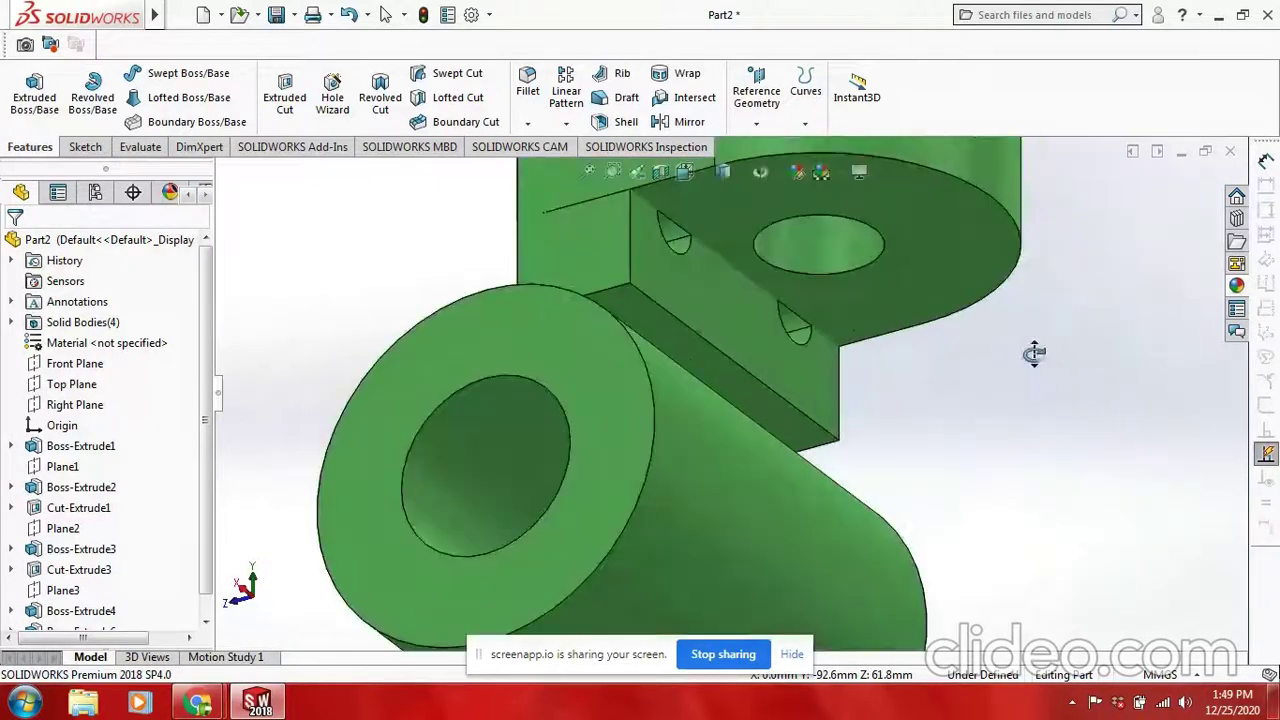
{"action": "left_click", "coordinate": [717, 362]}
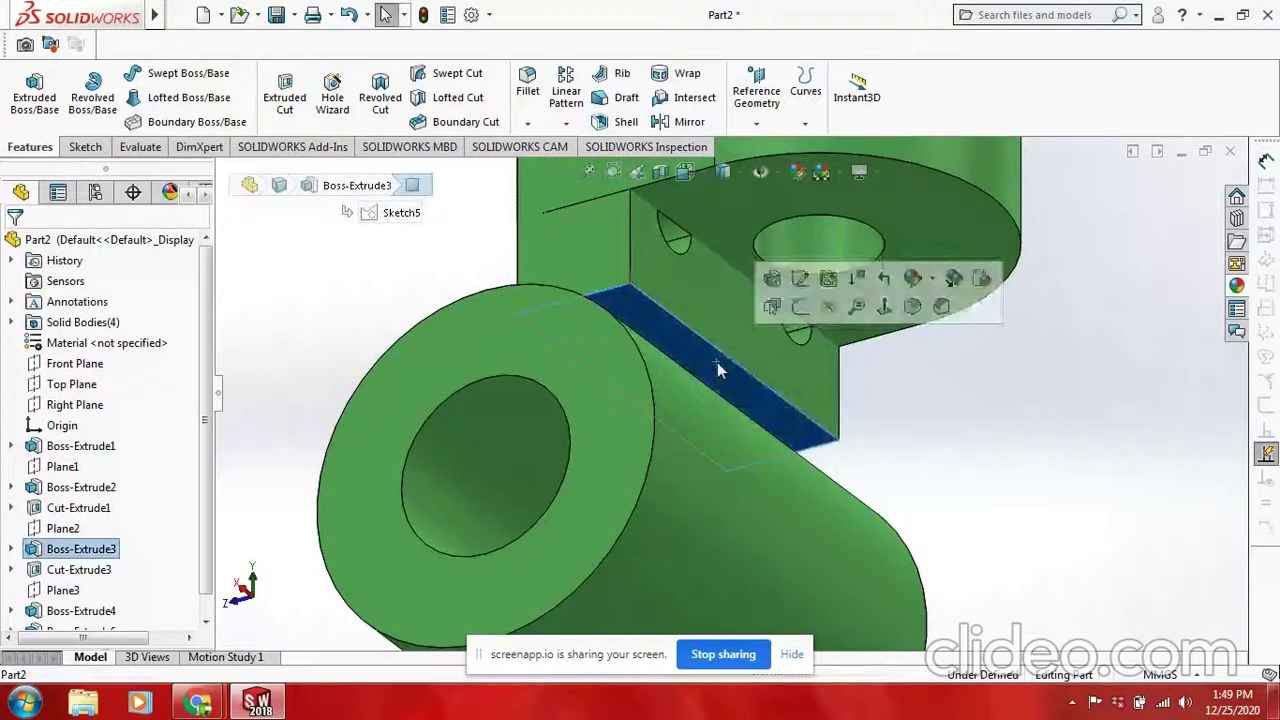
{"action": "left_click", "coordinate": [806, 306]}
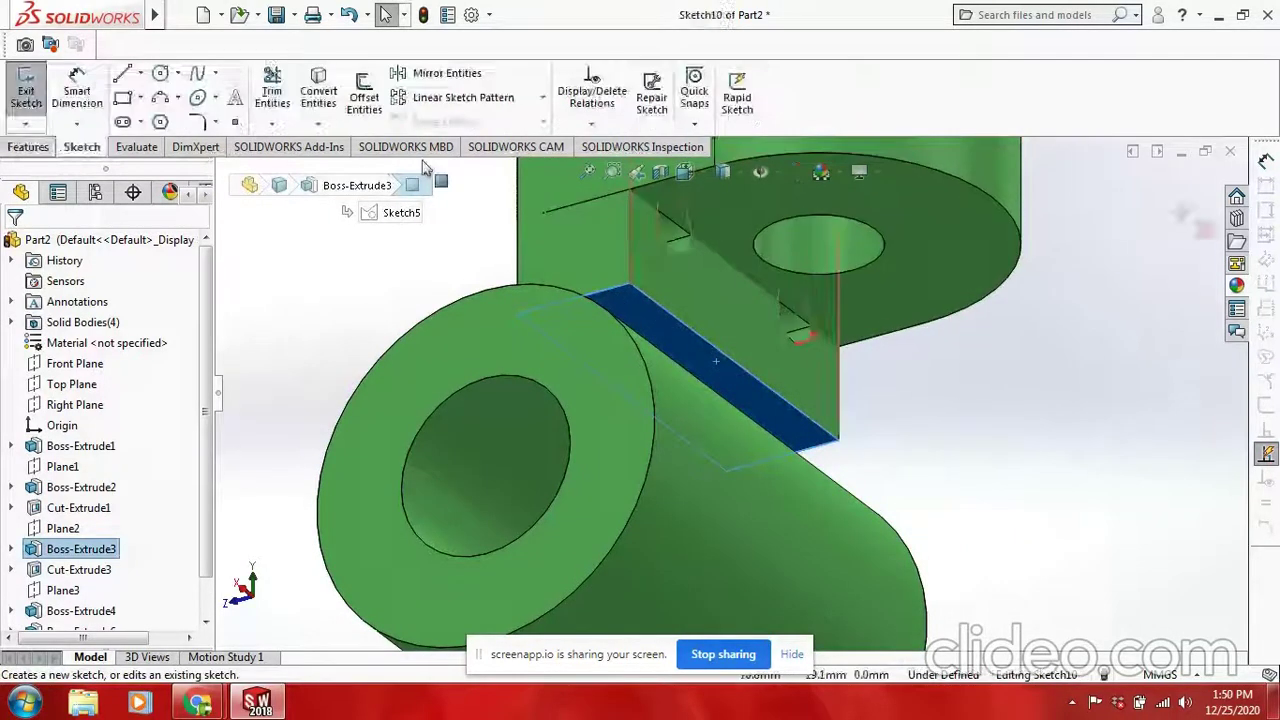
Convert the face's edges and extrude them Up To Next onto the ring.
{"action": "left_click", "coordinate": [318, 100]}
{"action": "left_click", "coordinate": [28, 146]}
{"action": "left_click", "coordinate": [34, 90]}
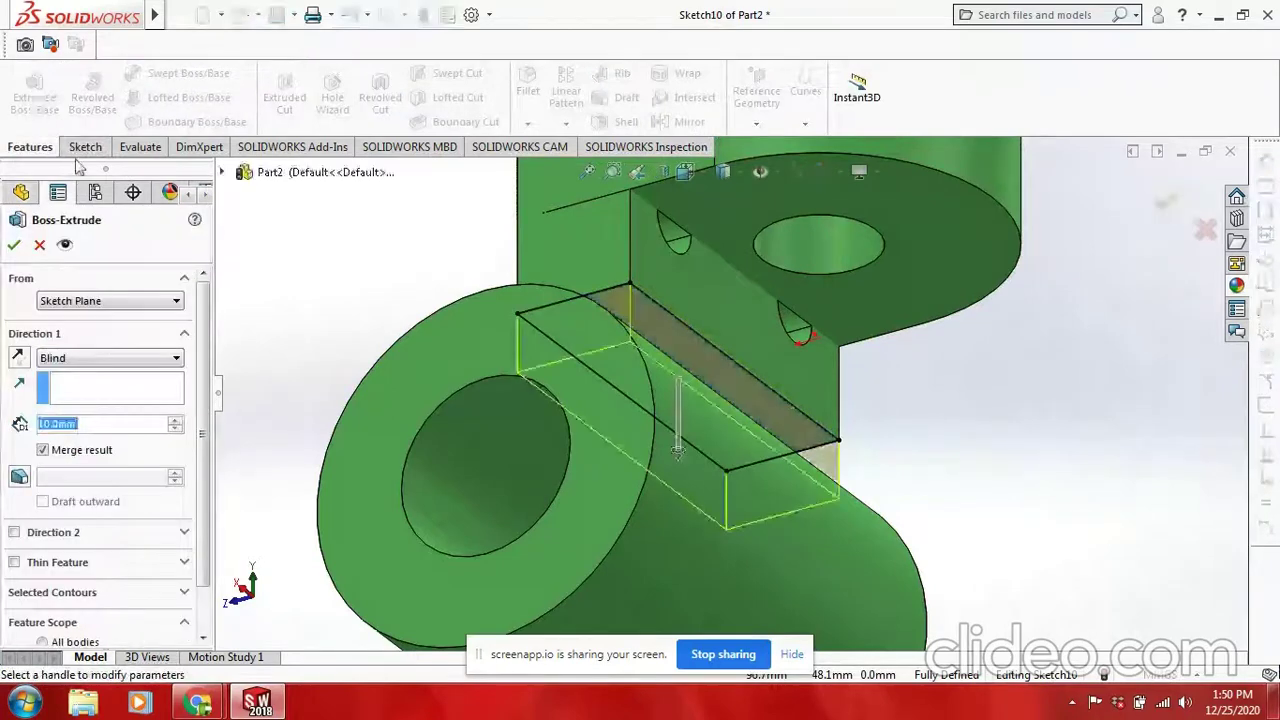
{"action": "left_click", "coordinate": [138, 358]}
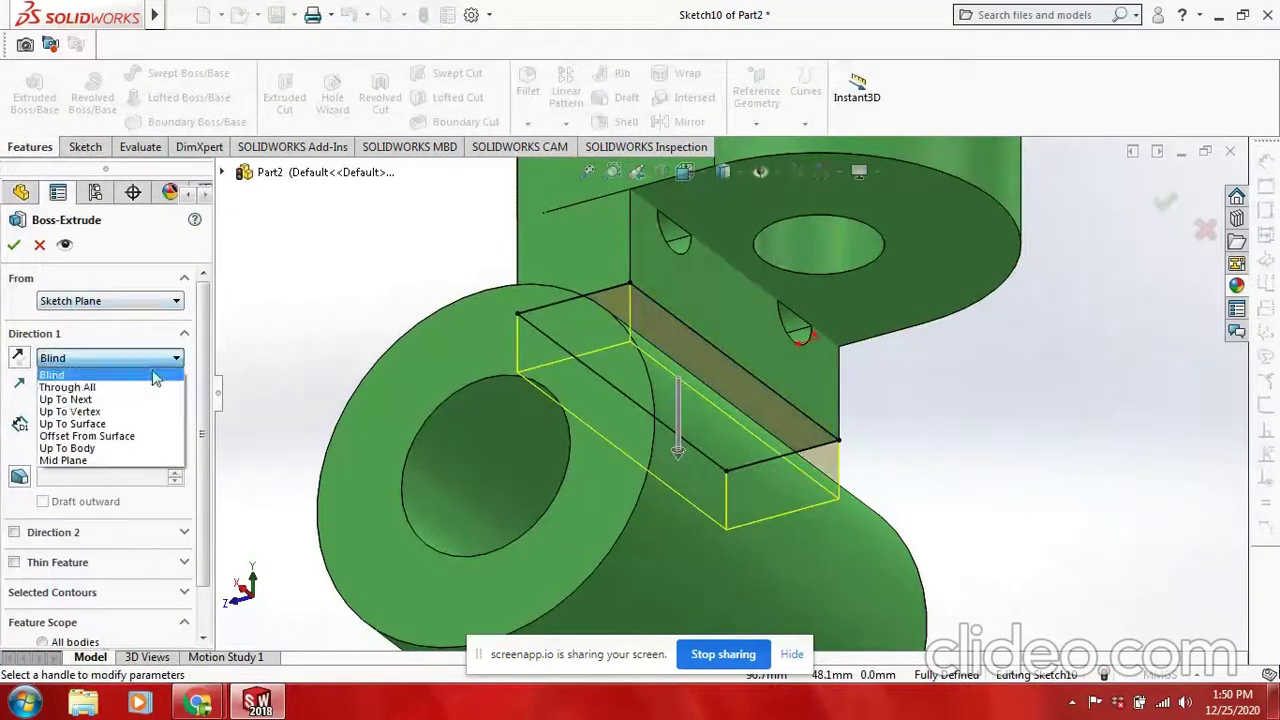
{"action": "left_click", "coordinate": [135, 400]}
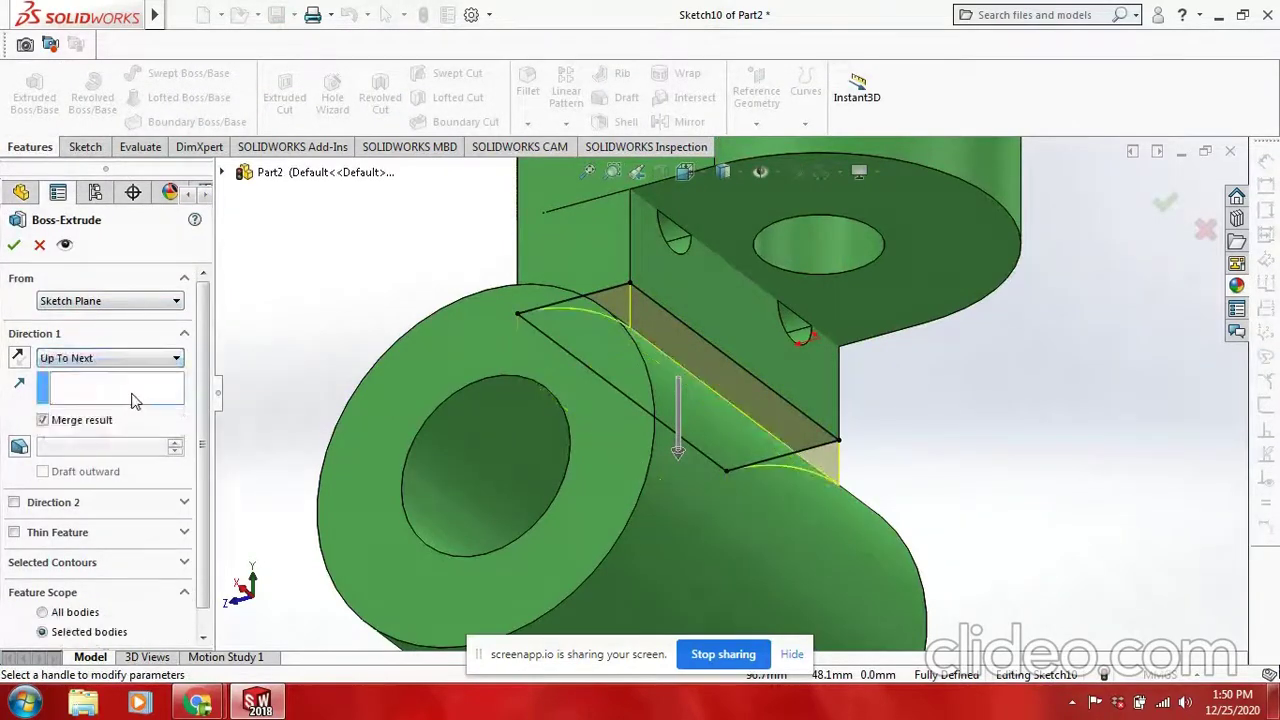
{"action": "left_click", "coordinate": [22, 248]}
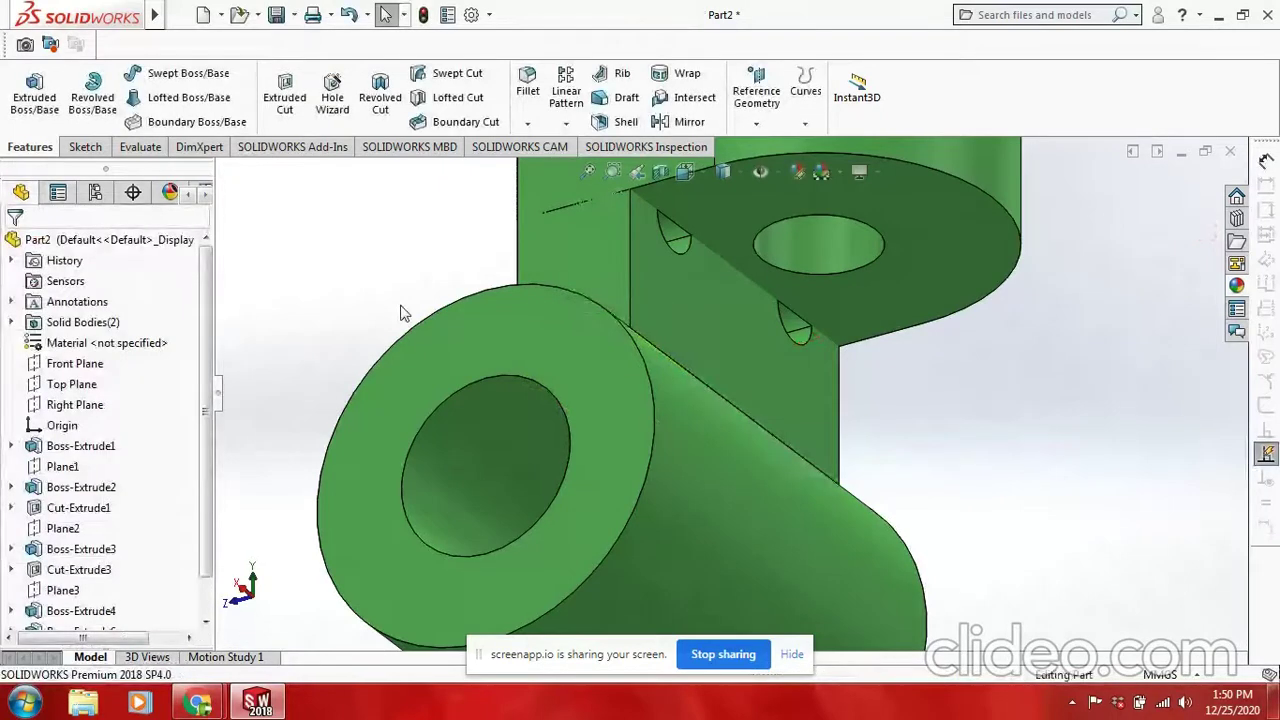
Orbit and zoom the part to inspect it from the side, front and an oblique angle.
{"action": "right_click", "coordinate": [360, 260]}
{"action": "left_click", "coordinate": [400, 331]}
{"action": "mouse_move", "coordinate": [400, 331]}
{"action": "left_mouse_down"}
{"action": "mouse_move", "coordinate": [429, 320]}
{"action": "mouse_move", "coordinate": [580, 440]}
{"action": "mouse_move", "coordinate": [554, 429]}
{"action": "mouse_move", "coordinate": [811, 337]}
{"action": "mouse_move", "coordinate": [711, 409]}
{"action": "mouse_move", "coordinate": [609, 323]}
{"action": "mouse_move", "coordinate": [552, 385]}
{"action": "mouse_move", "coordinate": [763, 371]}
{"action": "mouse_move", "coordinate": [706, 397]}
{"action": "mouse_move", "coordinate": [749, 311]}
{"action": "mouse_move", "coordinate": [737, 509]}
{"action": "mouse_move", "coordinate": [751, 434]}
{"action": "mouse_move", "coordinate": [774, 471]}
{"action": "mouse_move", "coordinate": [669, 310]}
{"action": "mouse_move", "coordinate": [762, 458]}
{"action": "mouse_move", "coordinate": [811, 411]}
{"action": "mouse_move", "coordinate": [742, 415]}
{"action": "mouse_move", "coordinate": [608, 466]}
{"action": "mouse_move", "coordinate": [630, 440]}
{"action": "left_mouse_up"}
{"action": "left_click_drag", "start_coordinate": [681, 363], "coordinate": [529, 380]}
{"action": "mouse_move", "coordinate": [692, 395]}
{"action": "left_mouse_down"}
{"action": "mouse_move", "coordinate": [597, 397]}
{"action": "mouse_move", "coordinate": [657, 398]}
{"action": "mouse_move", "coordinate": [704, 363]}
{"action": "left_mouse_up"}
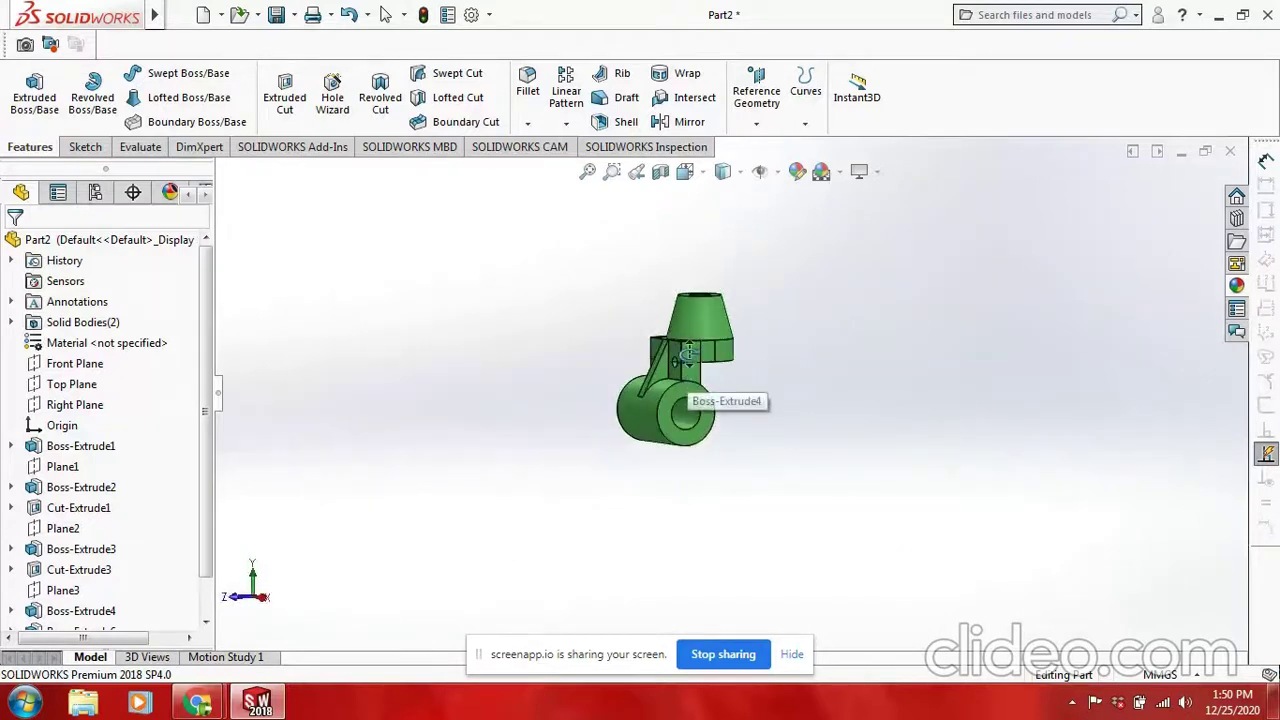
{"action": "scroll", "coordinate": [704, 363], "scroll_direction": "down", "scroll_amount": 3}
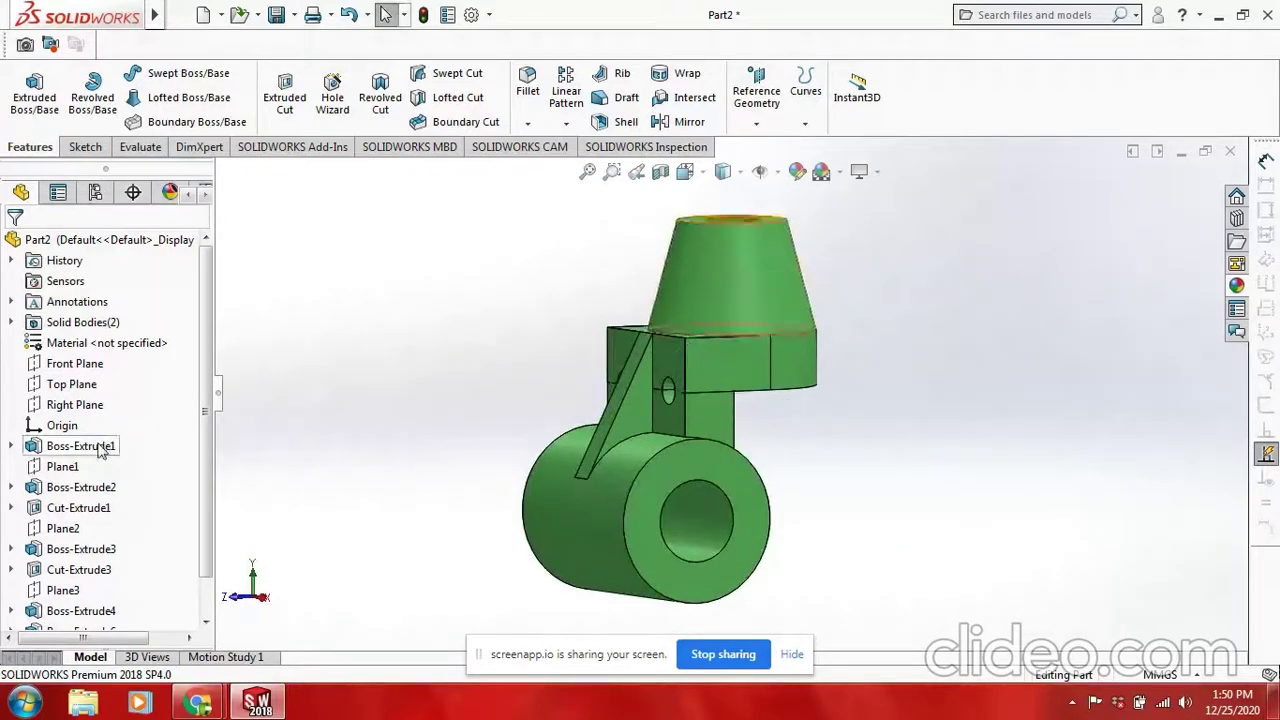
Start a new sketch on the Right Plane.
{"action": "left_click", "coordinate": [82, 150]}
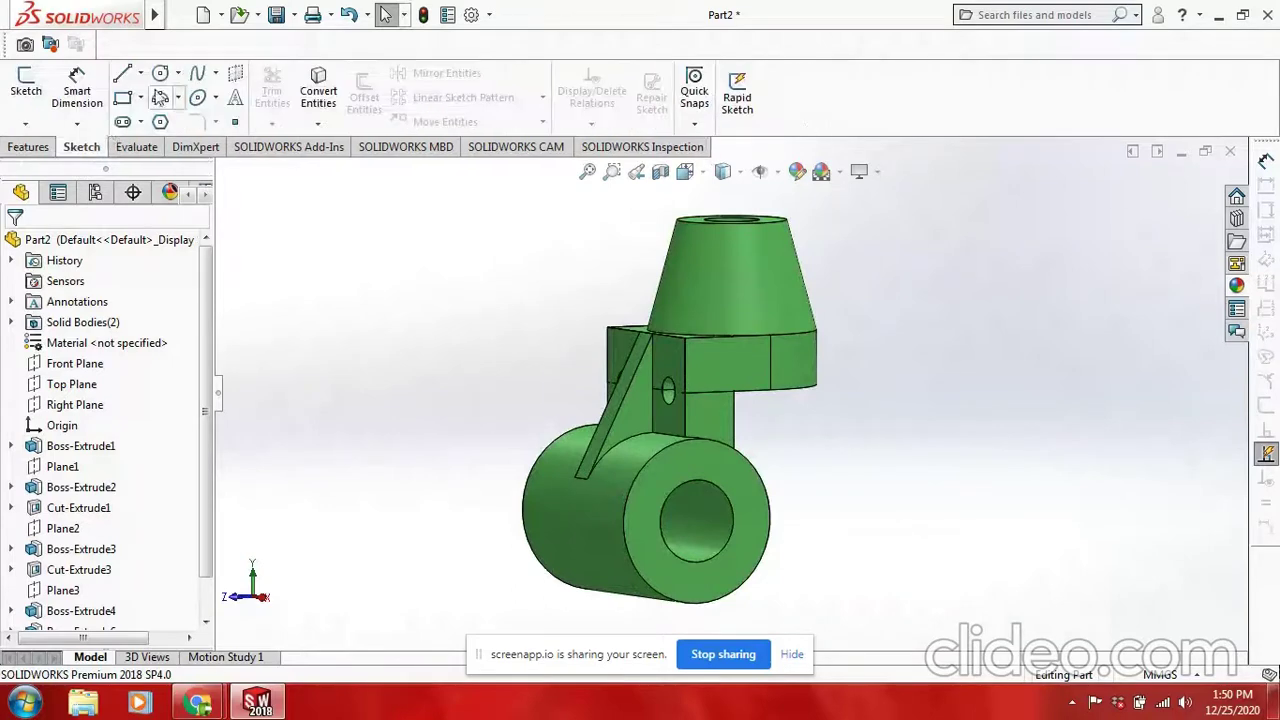
{"action": "left_click", "coordinate": [123, 74]}
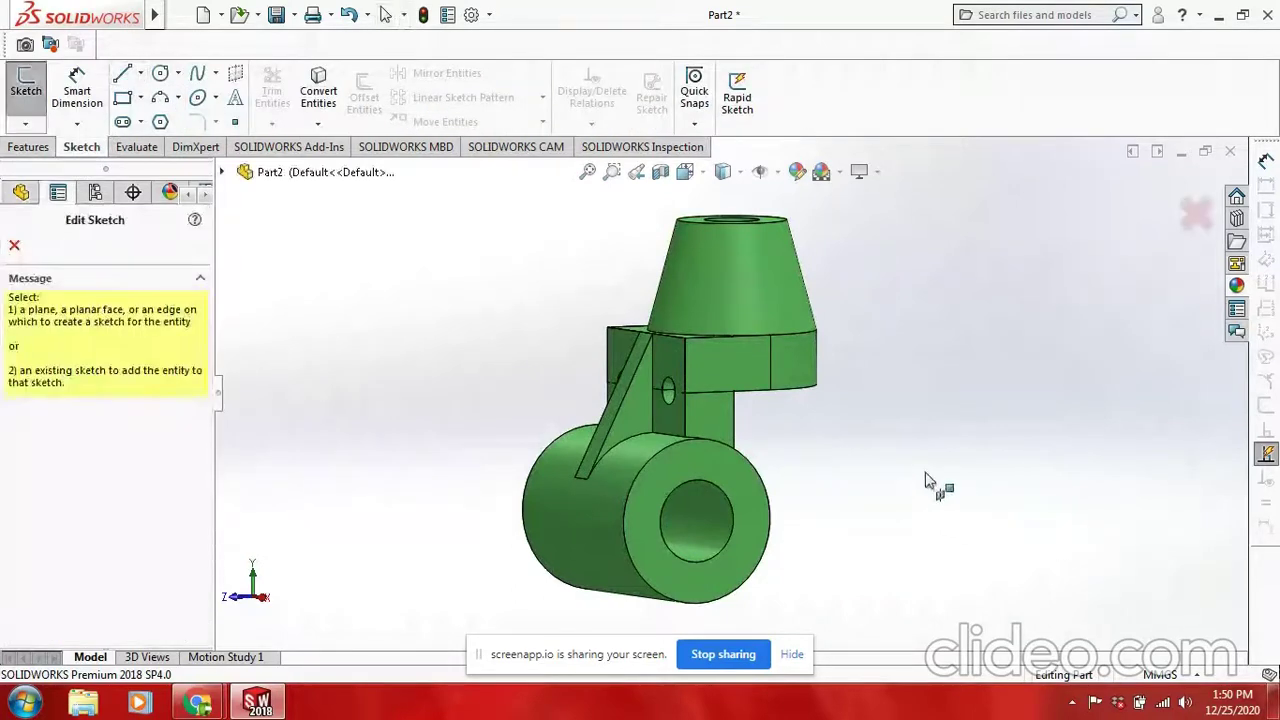
{"action": "key", "text": "Escape"}
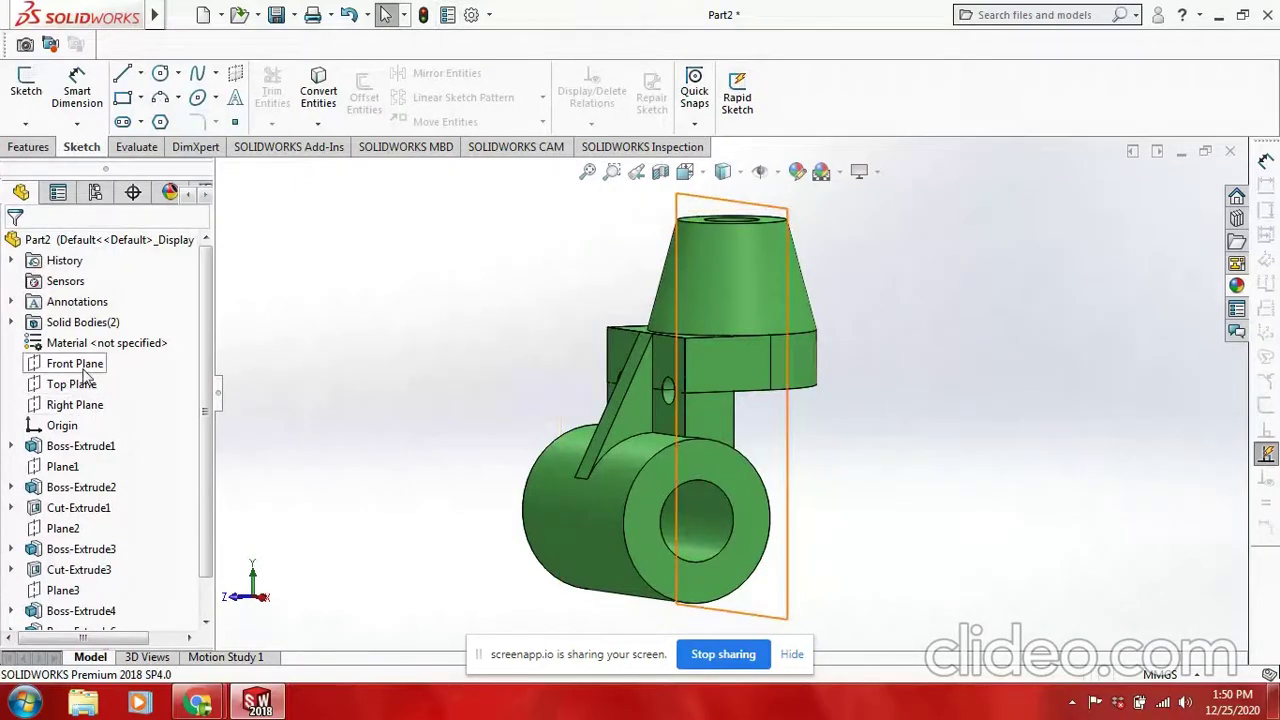
{"action": "left_click", "coordinate": [78, 404]}
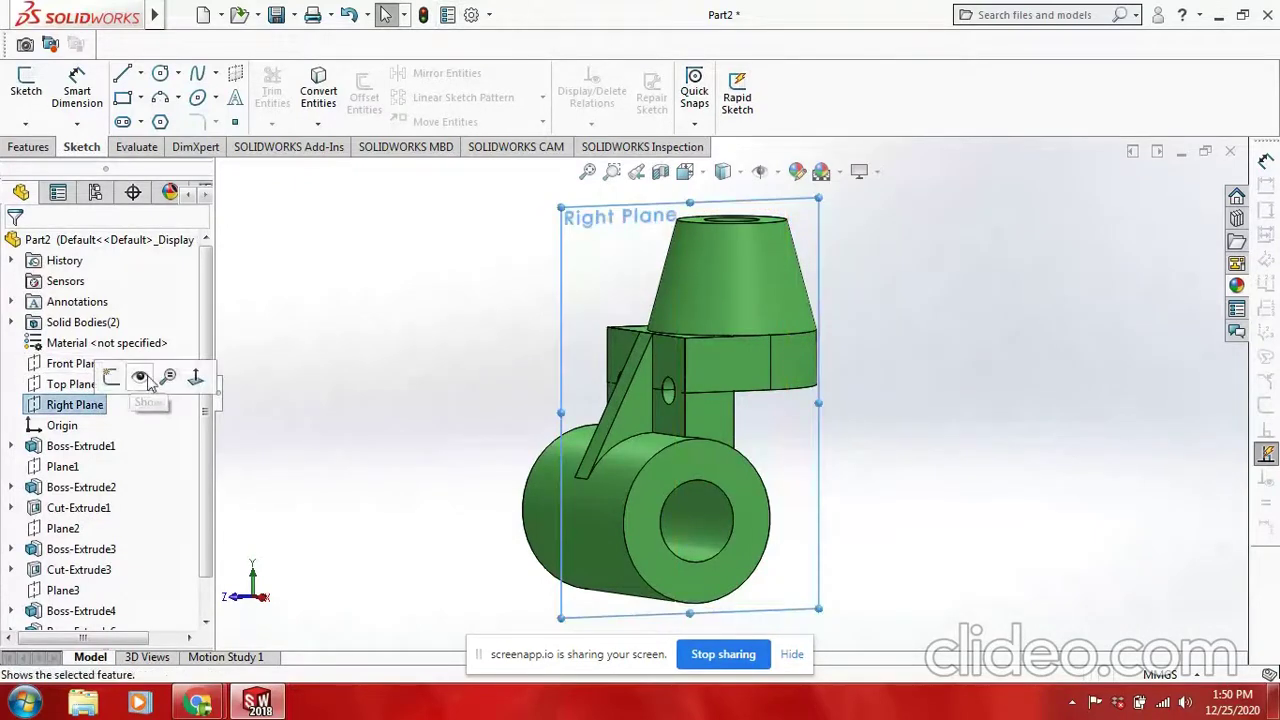
{"action": "left_click", "coordinate": [111, 377]}
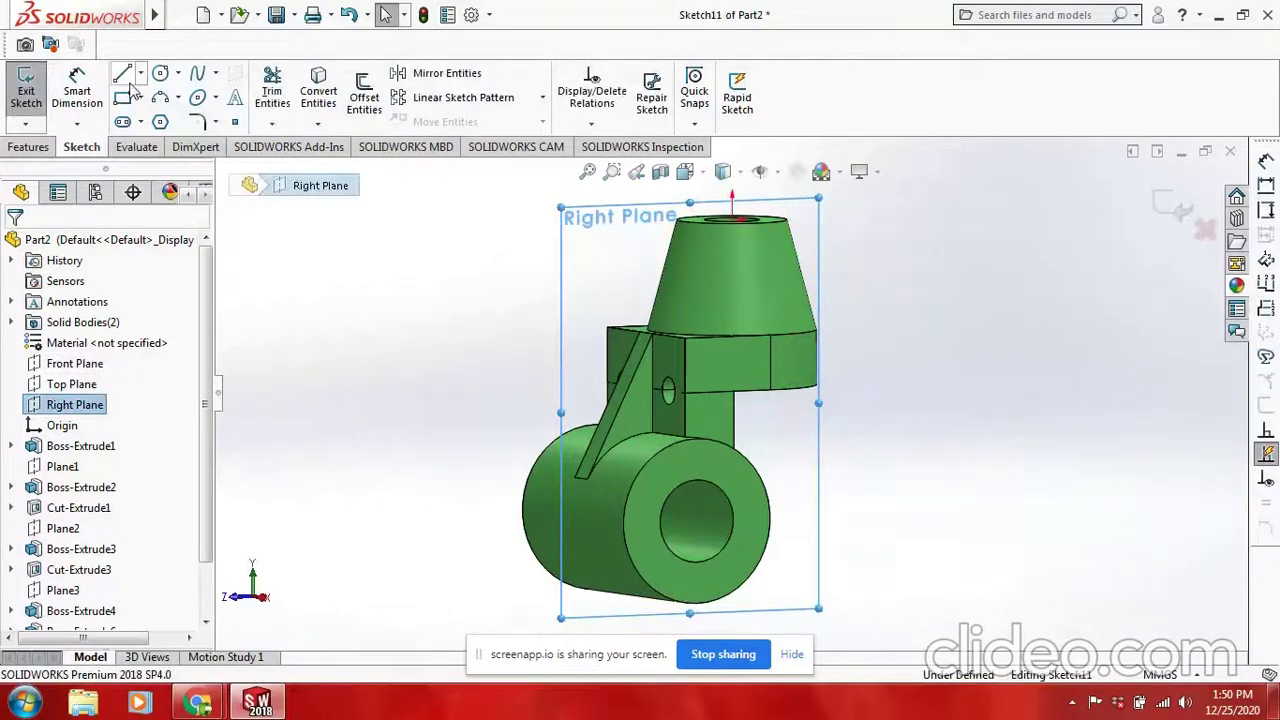
Draw two nested V-shaped line chains right of the part, then bring up the browser's screen recorder.
{"action": "left_click", "coordinate": [936, 448]}
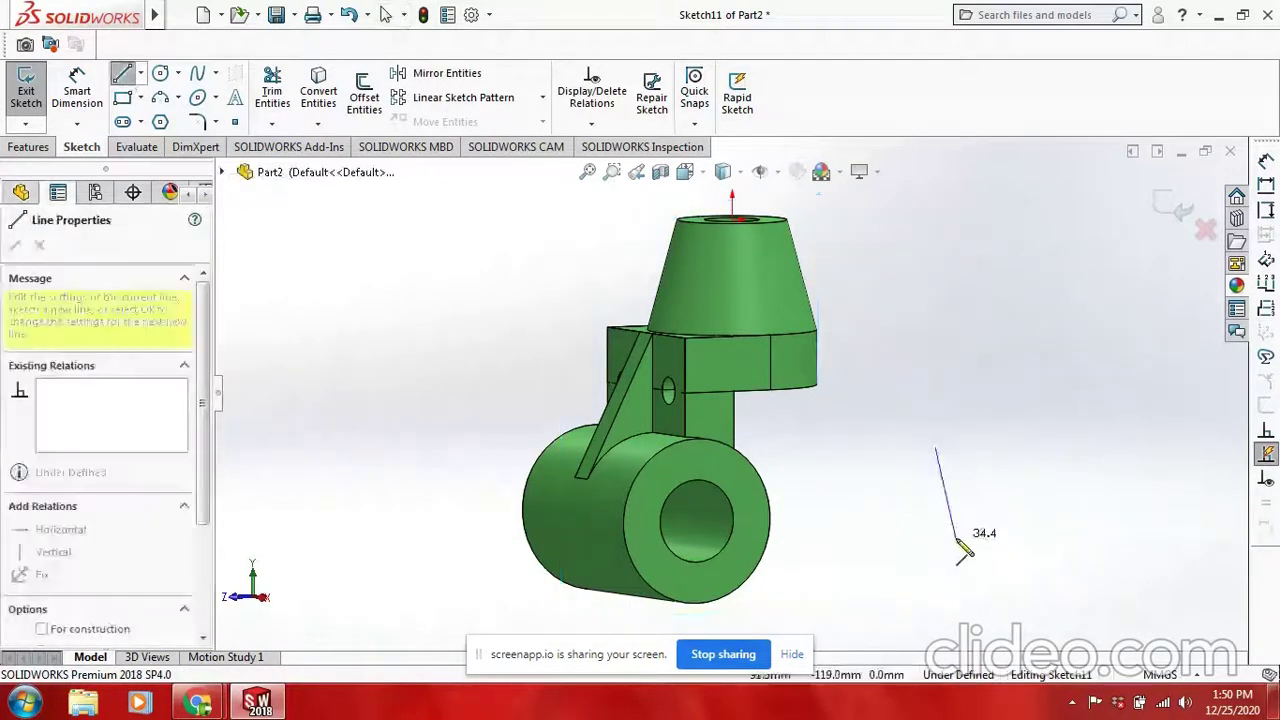
{"action": "double_click", "coordinate": [1138, 322]}
{"action": "key", "text": "Escape"}
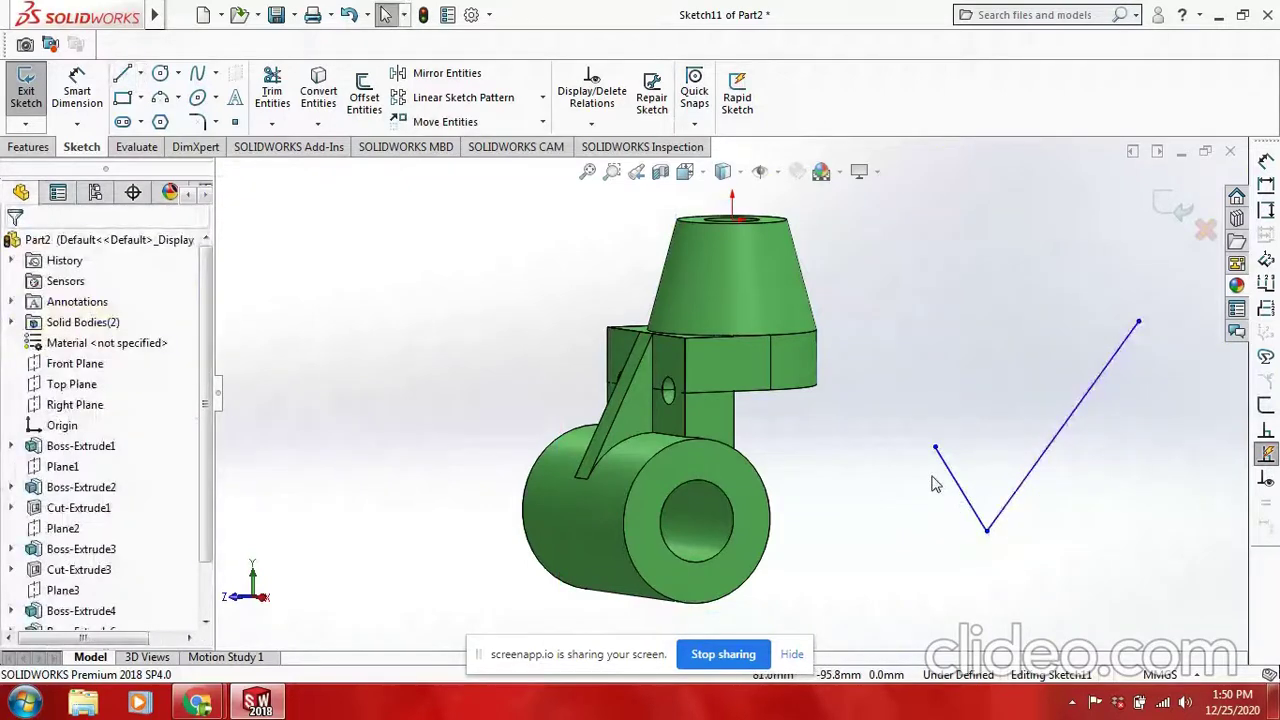
{"action": "key", "text": "l"}
{"action": "left_click", "coordinate": [917, 452]}
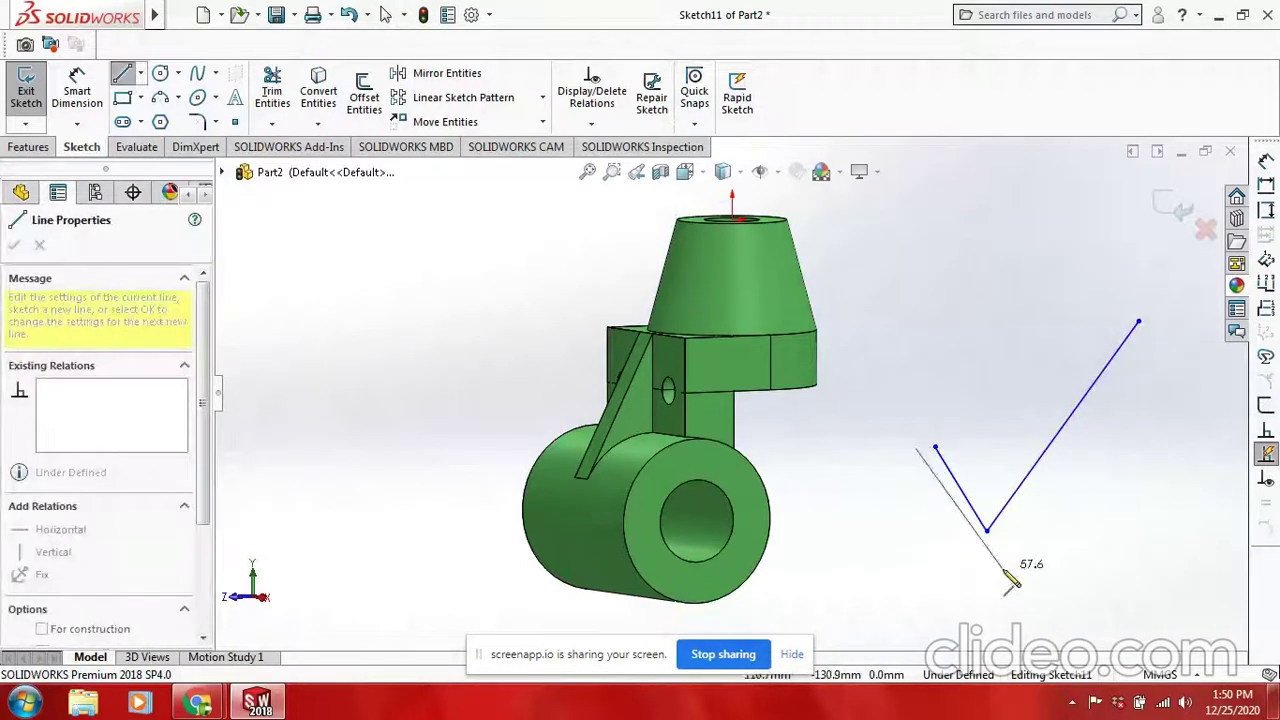
{"action": "left_click", "coordinate": [987, 557]}
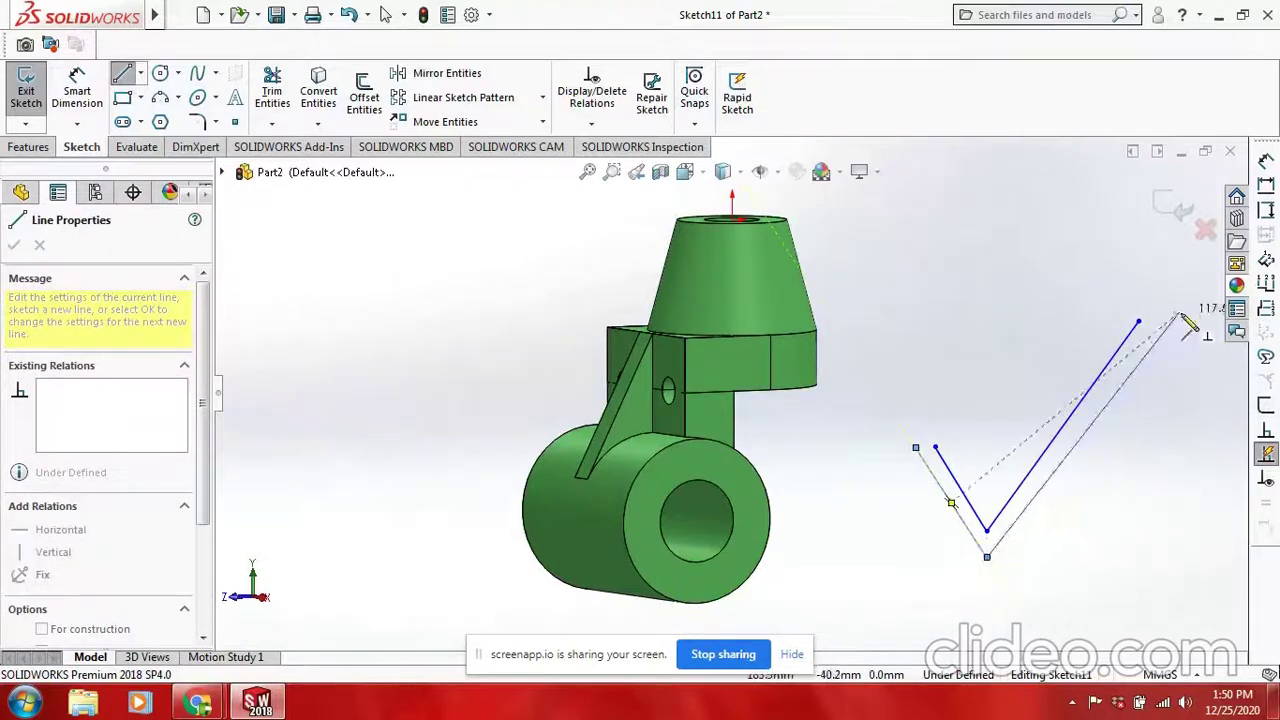
{"action": "left_click", "coordinate": [1146, 327]}
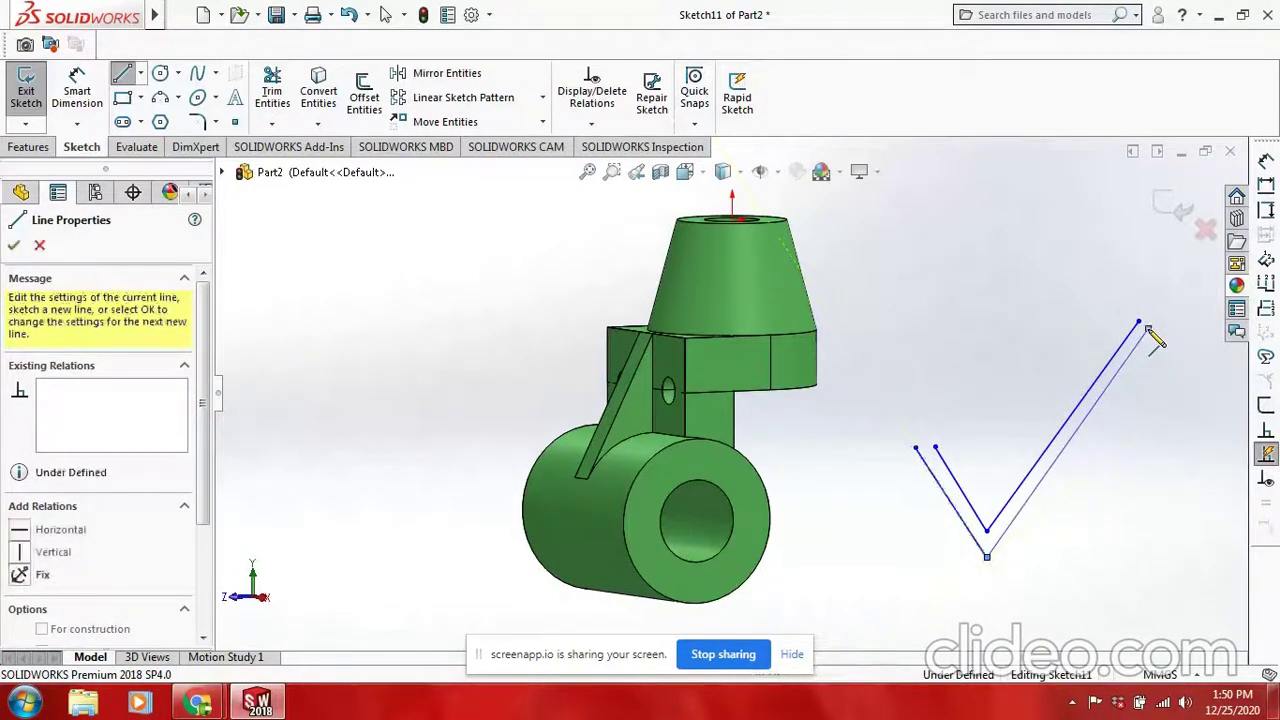
{"action": "key", "text": "Escape"}
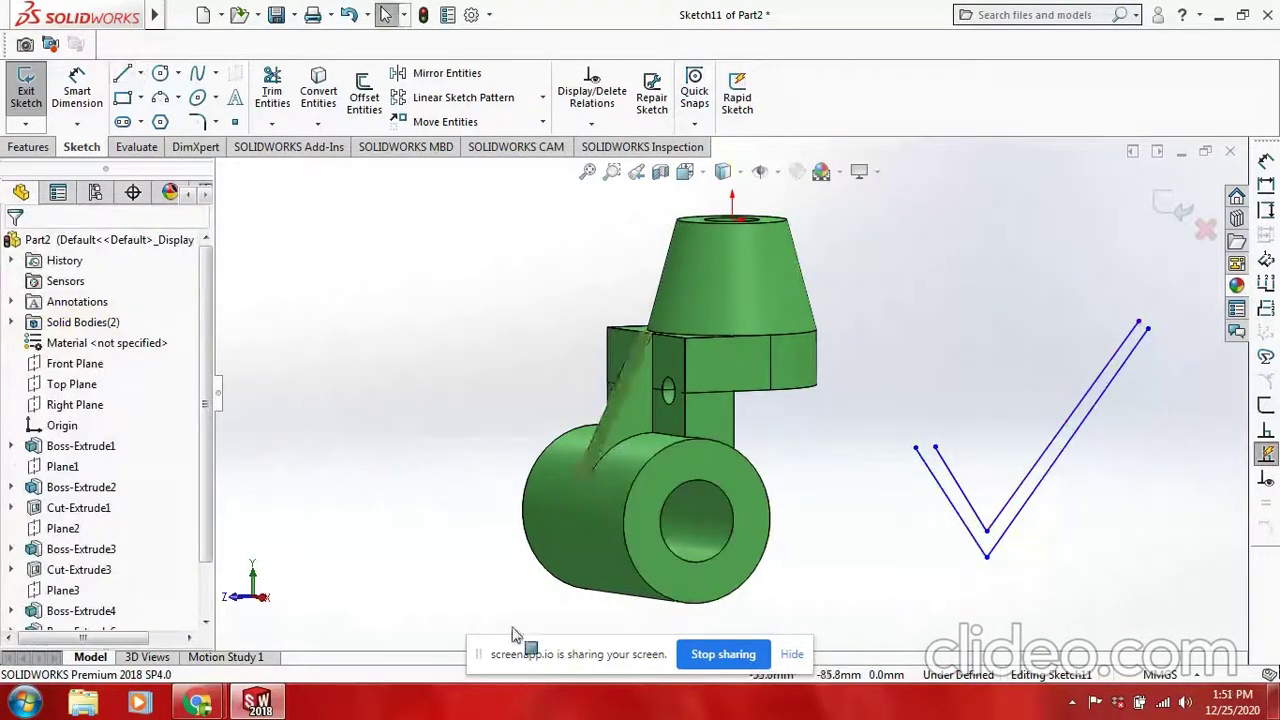
{"action": "mouse_move", "coordinate": [197, 703]}
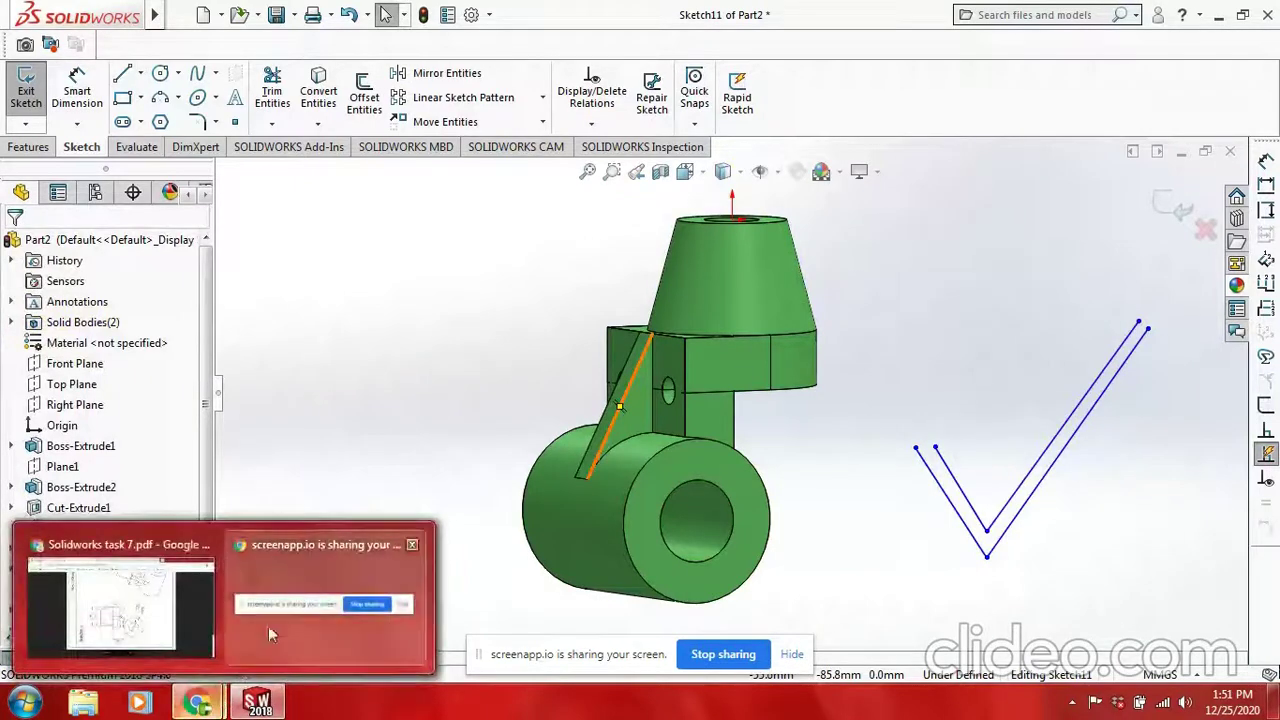
{"action": "left_click", "coordinate": [176, 602]}
{"action": "left_click", "coordinate": [760, 16]}
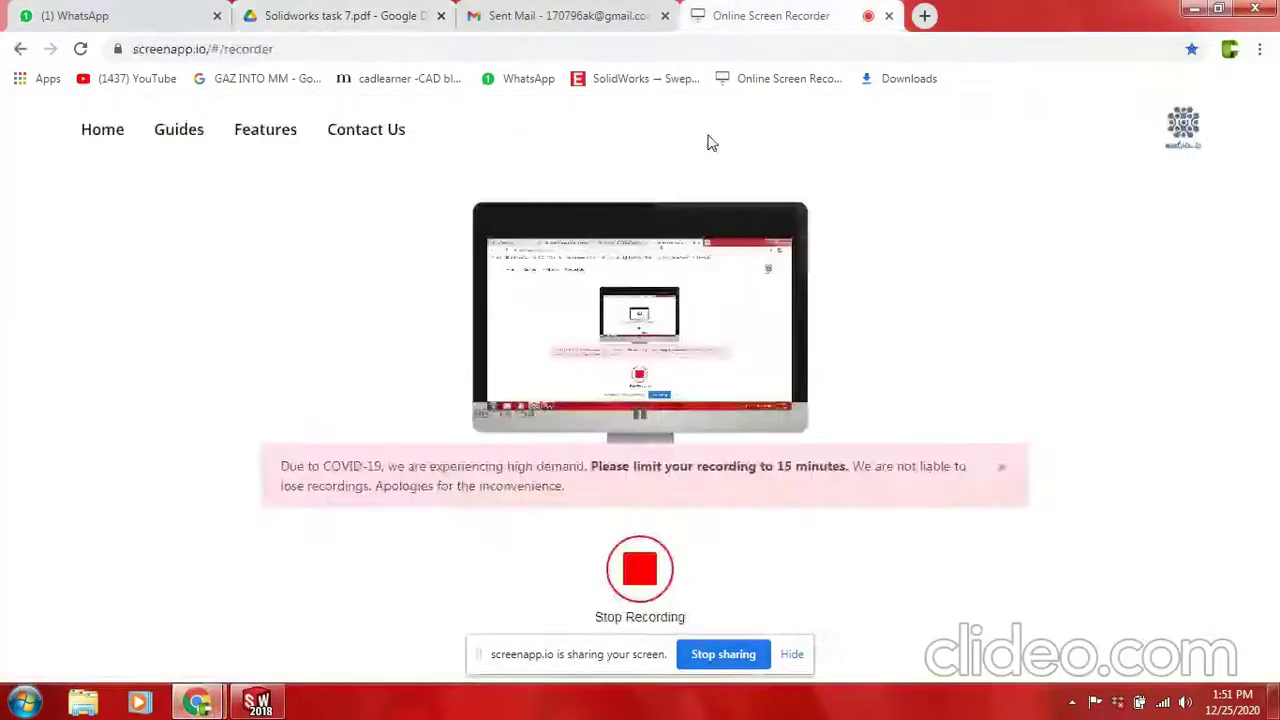